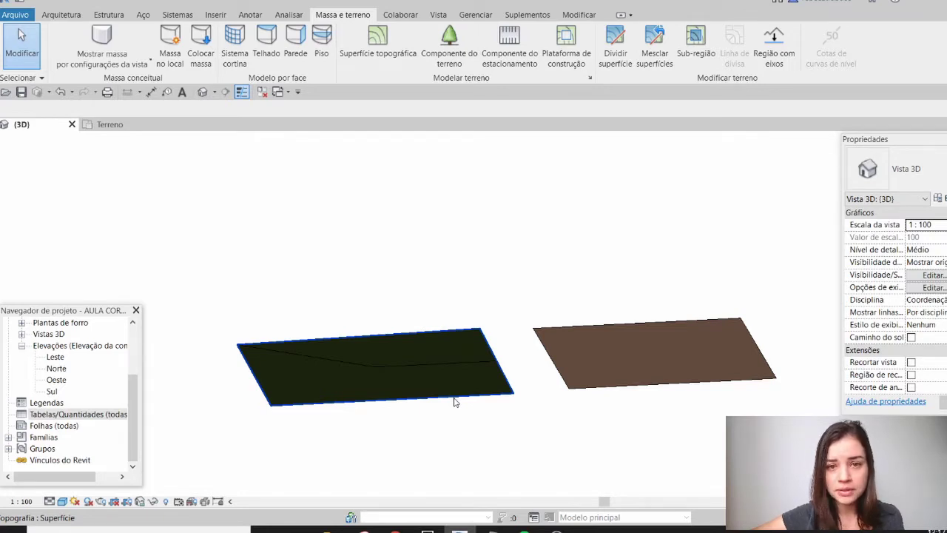
- Examine the phase settings of the 3D view and the created and demolished phases of the grass topography
middle_drag(456, 397, 501, 345)
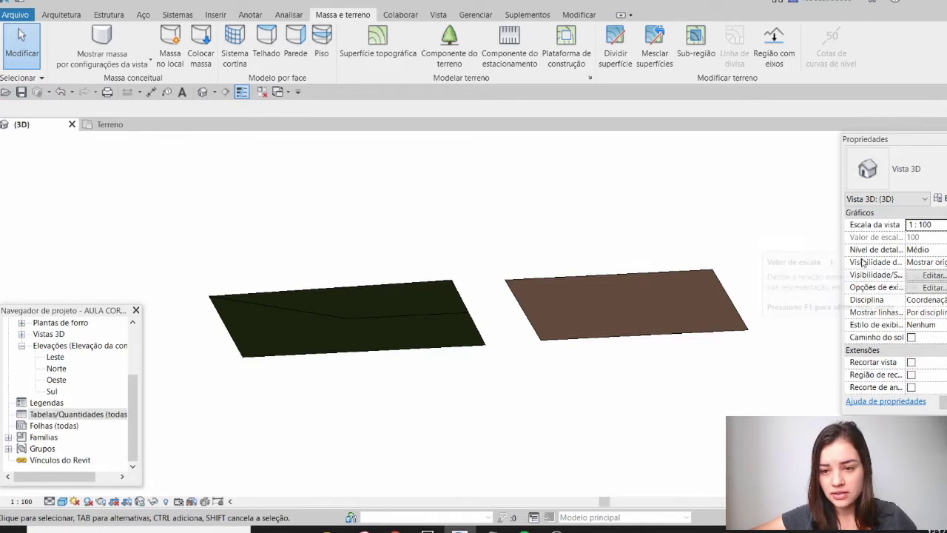
scroll(909, 287, down, 1)
scroll(908, 287, down, 3)
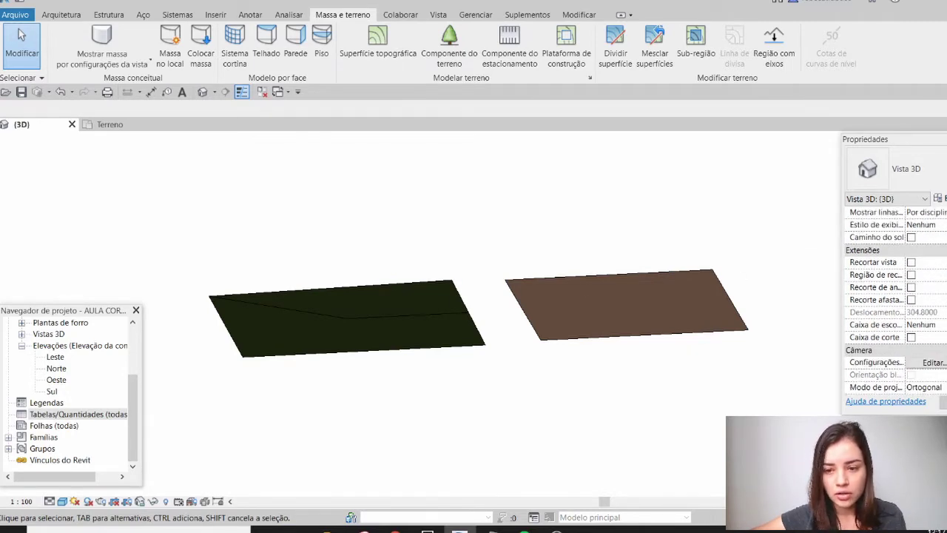
scroll(941, 309, down, 5)
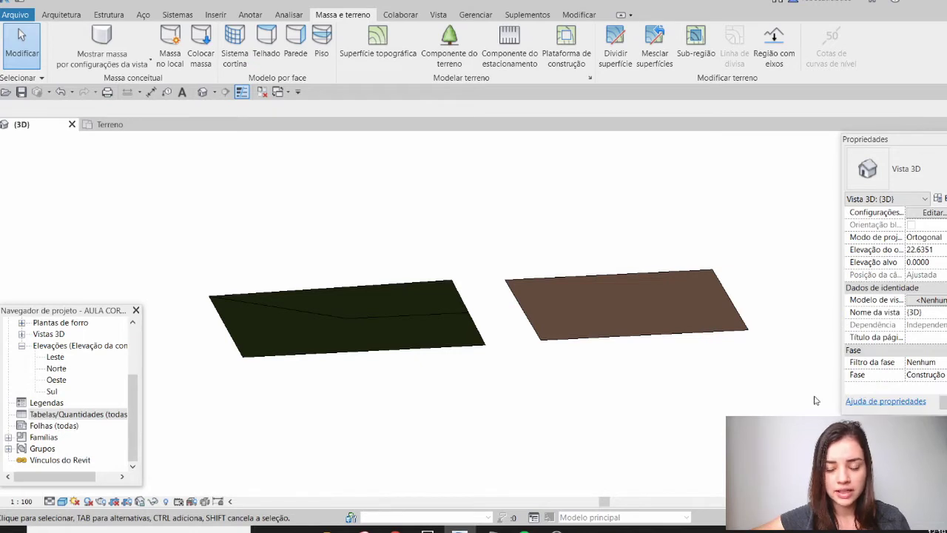
click(456, 347)
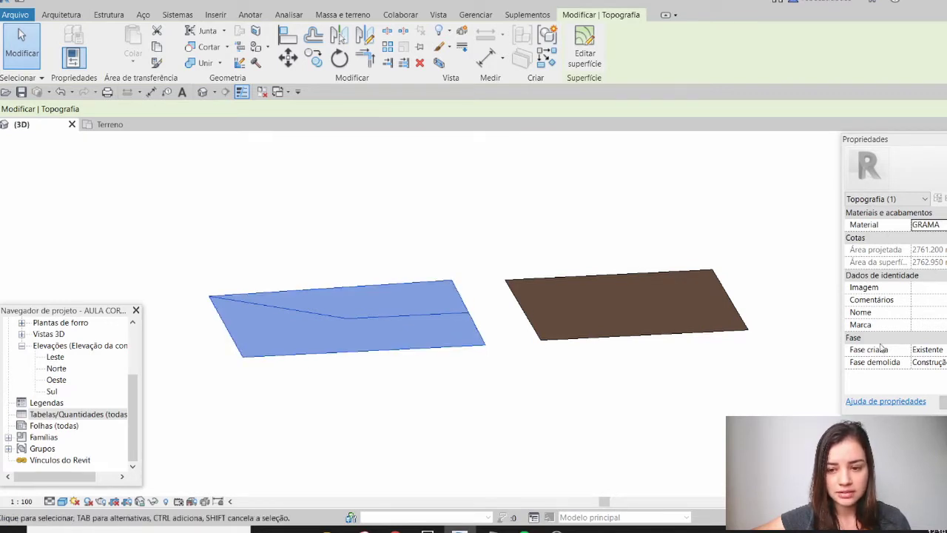
- Set the brown topography's created phase (Fase criada) to Existente and compare it with the grass topography
click(725, 334)
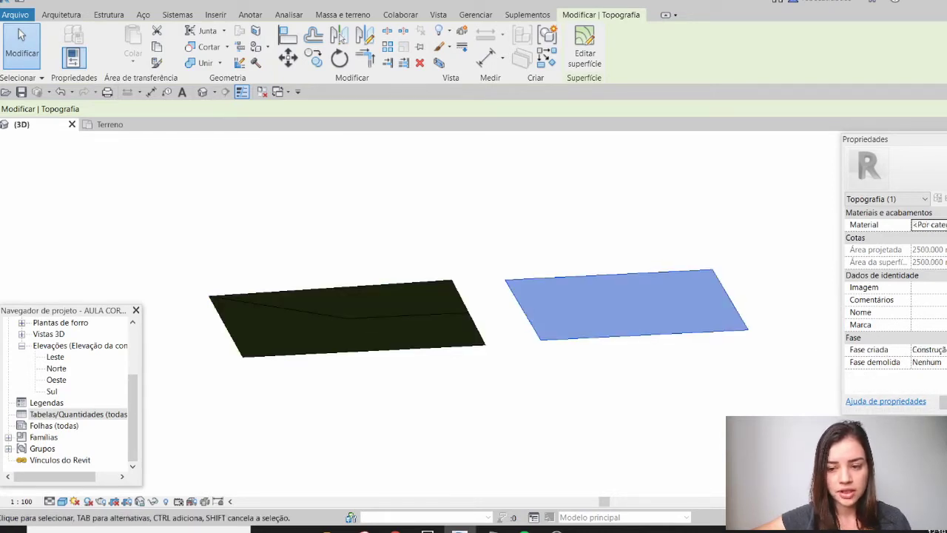
click(945, 349)
click(934, 362)
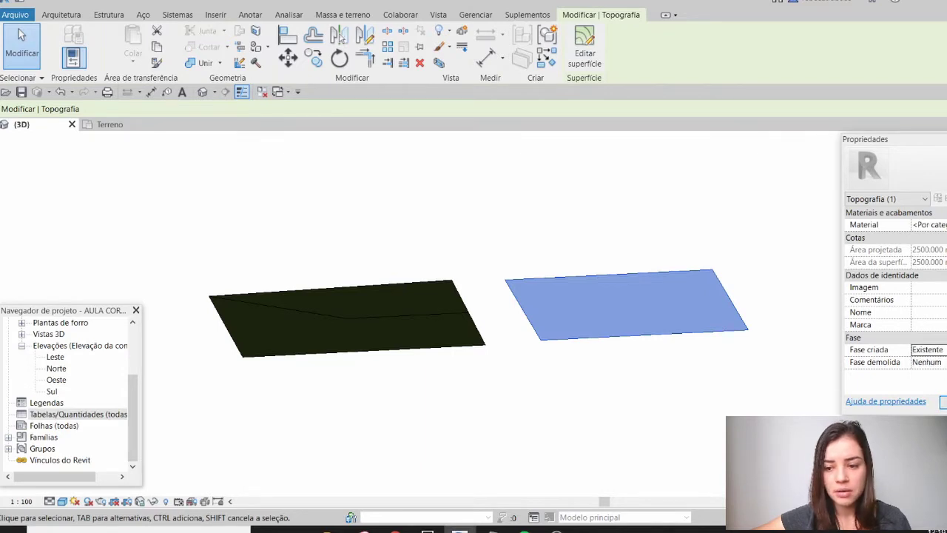
click(753, 363)
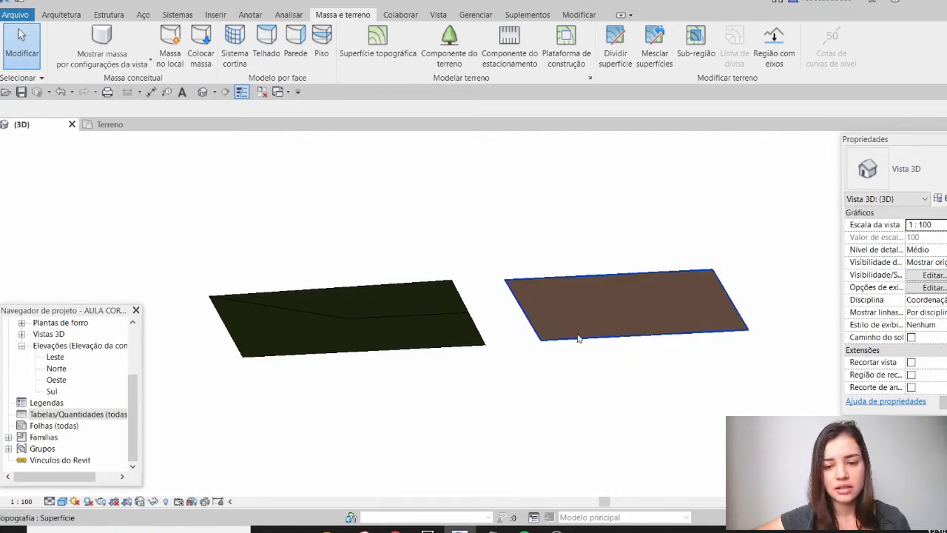
click(649, 330)
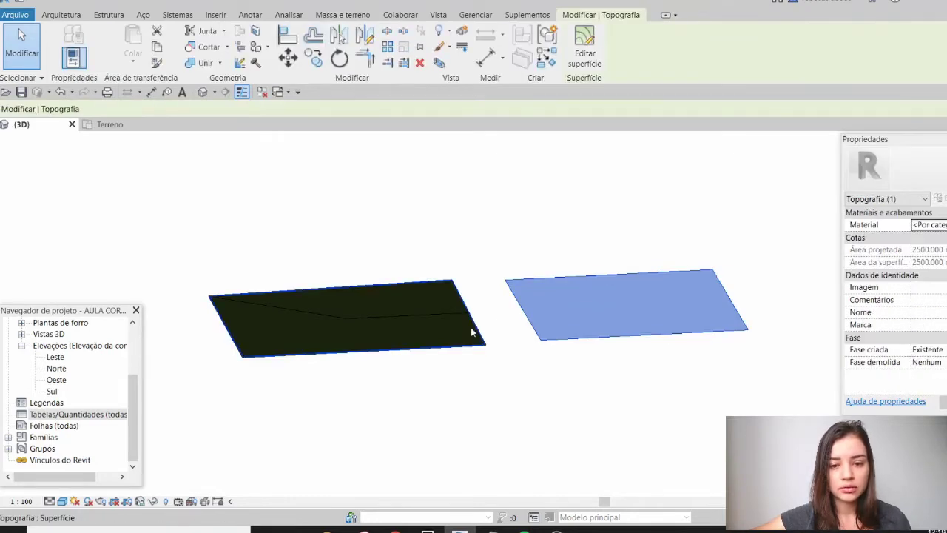
click(472, 333)
click(489, 320)
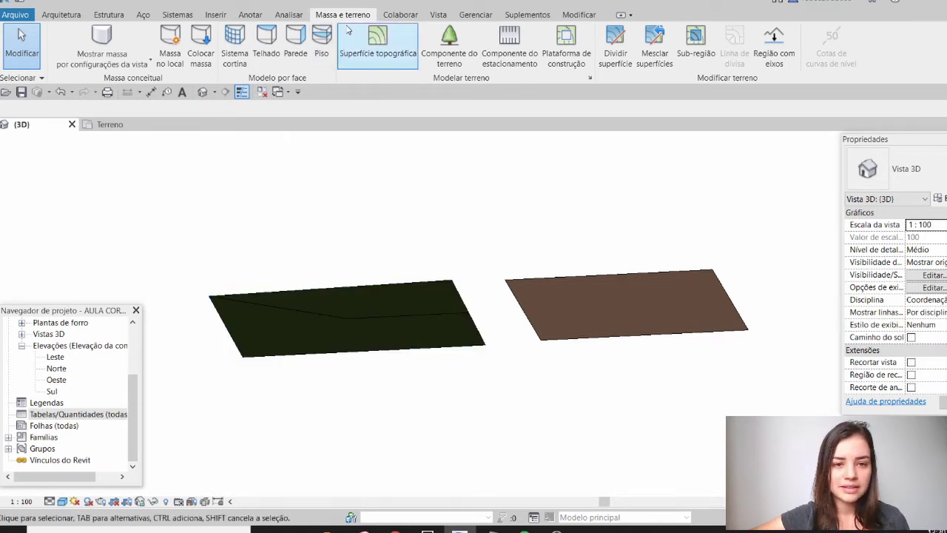
- Create a graded region on the grass topography as a new surface exactly equal to the existing one
click(782, 53)
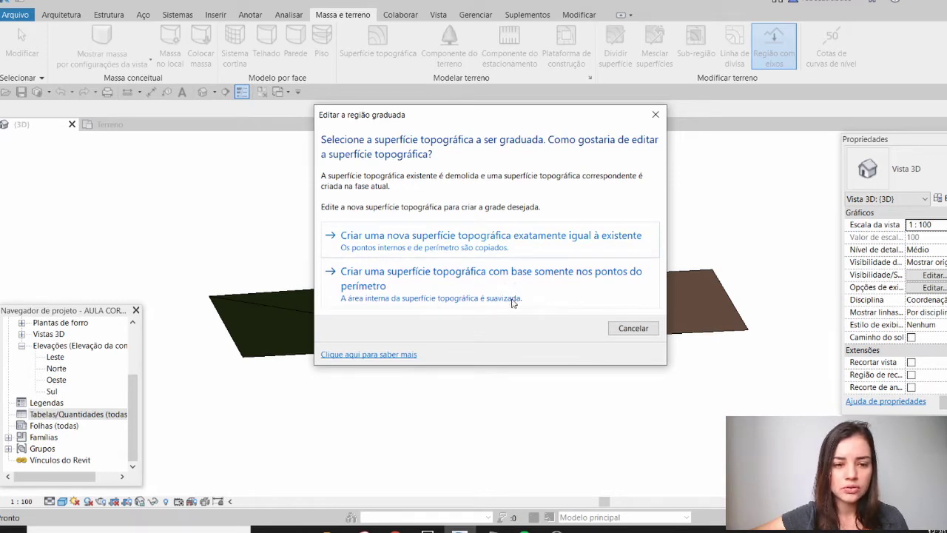
click(434, 238)
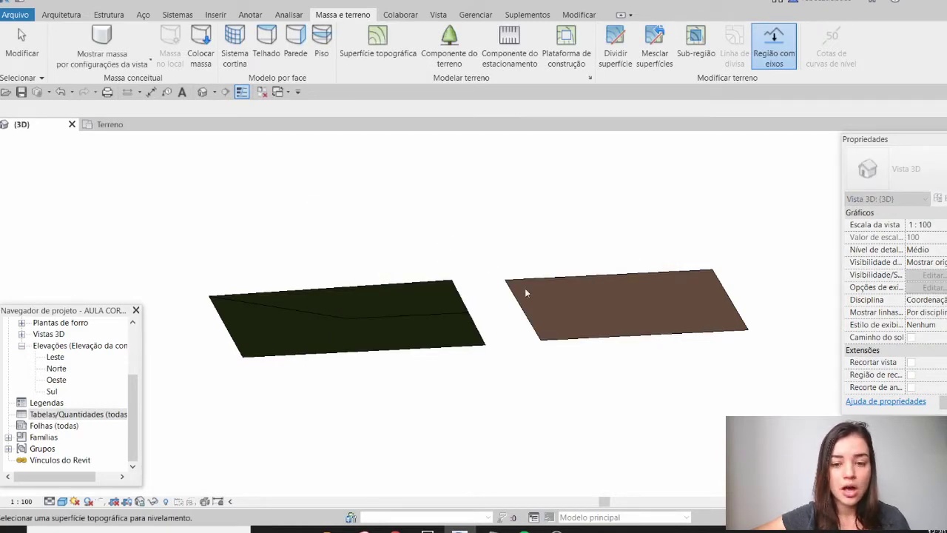
click(468, 308)
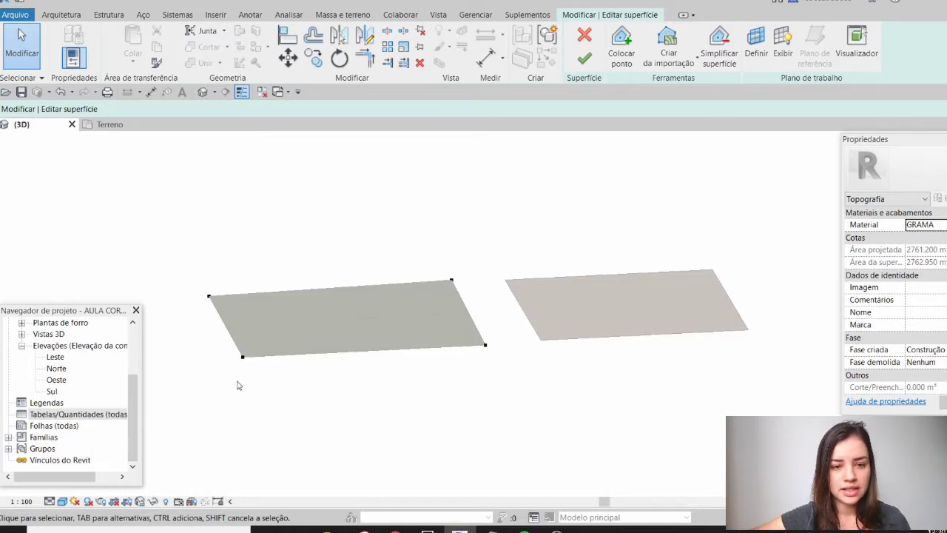
- Check the elevation of each corner point of the grass surface and finish the surface edit
drag(191, 276, 283, 376)
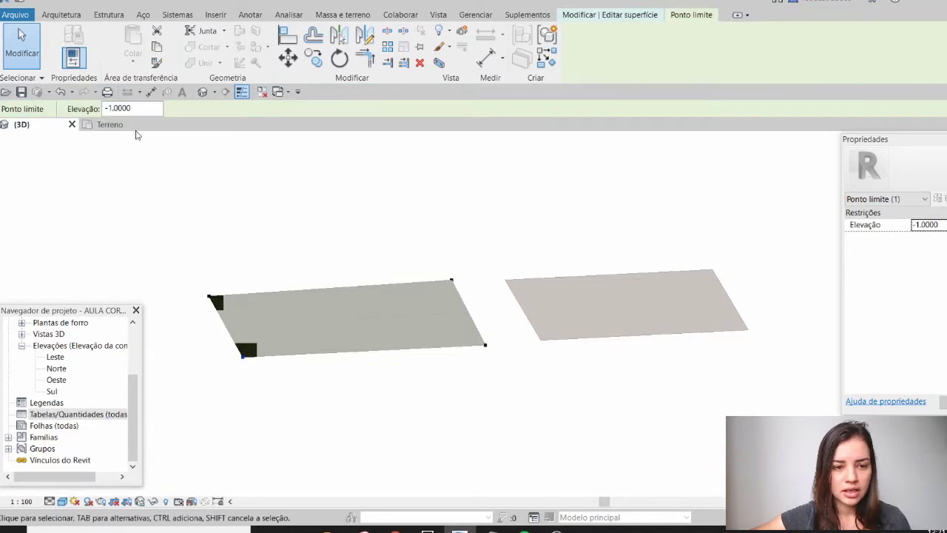
drag(466, 326, 514, 370)
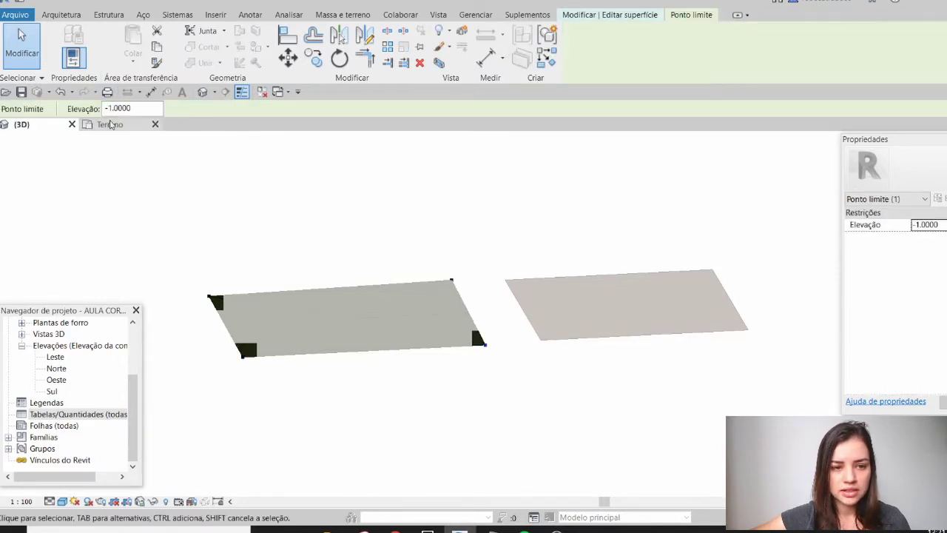
drag(418, 268, 486, 309)
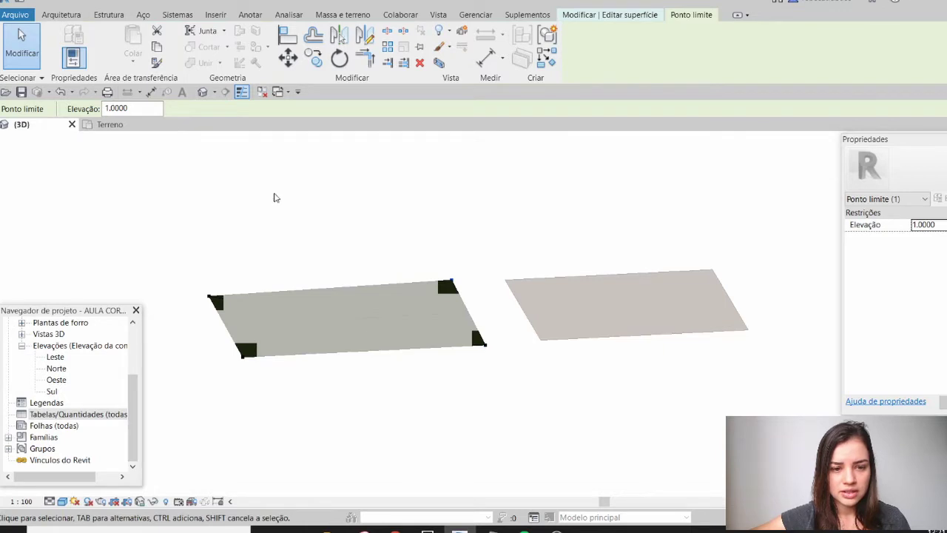
click(329, 255)
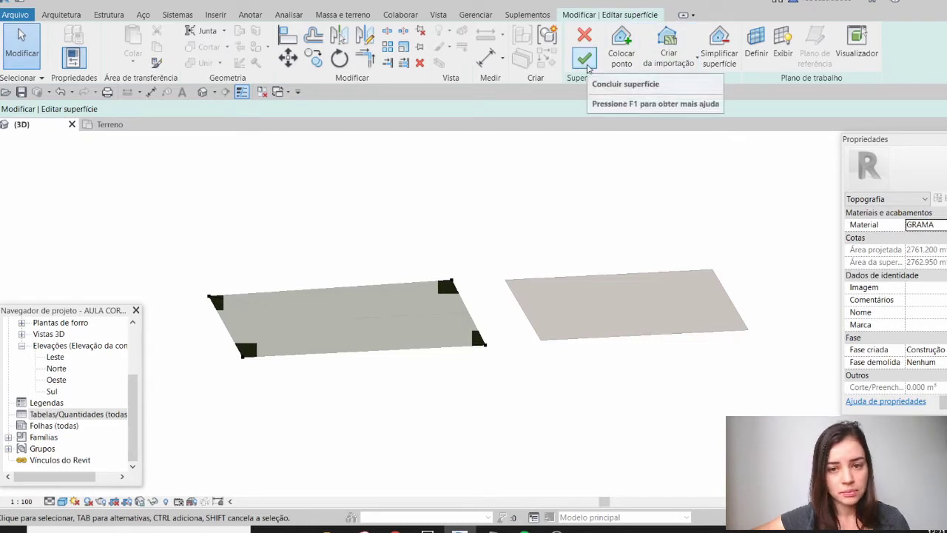
click(586, 61)
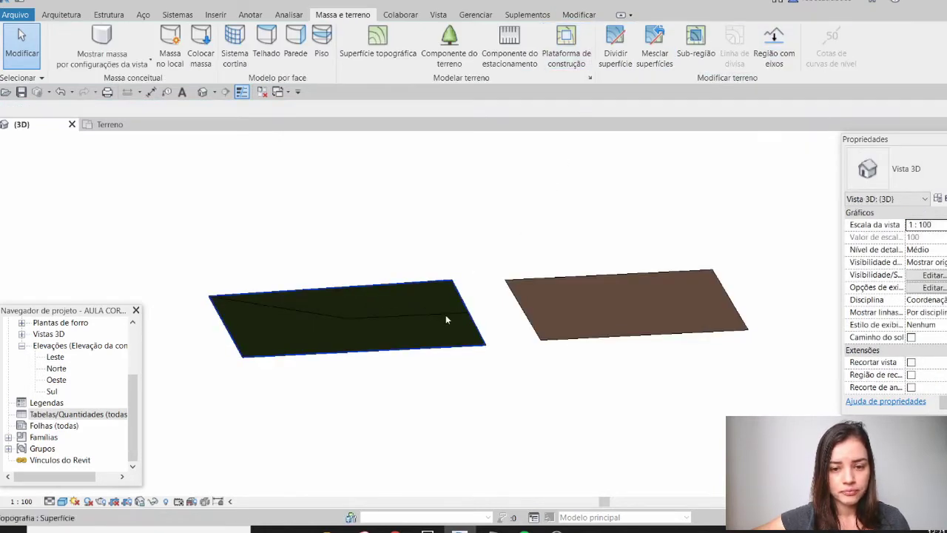
- Select the new graded grass surface and examine its phase, cut and fill properties
scroll(535, 340, up, 2)
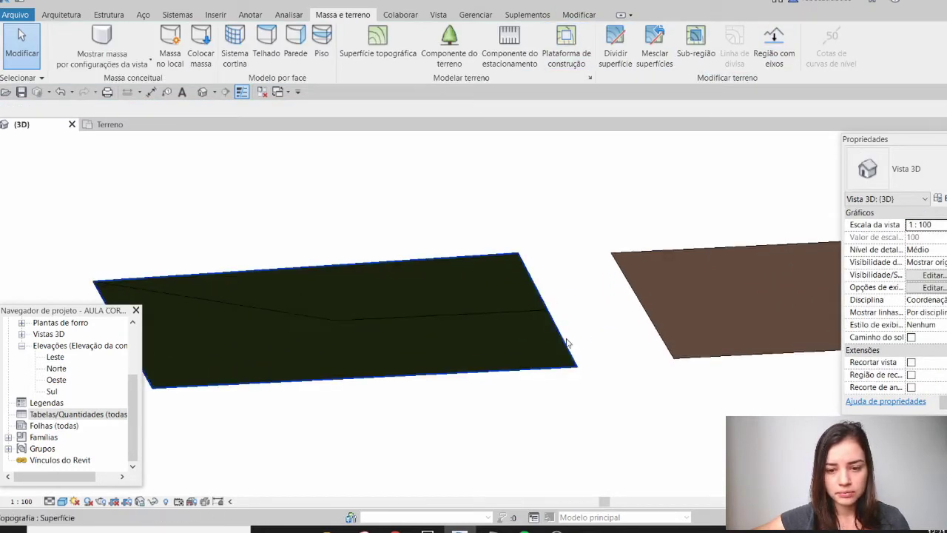
scroll(579, 363, up, 2)
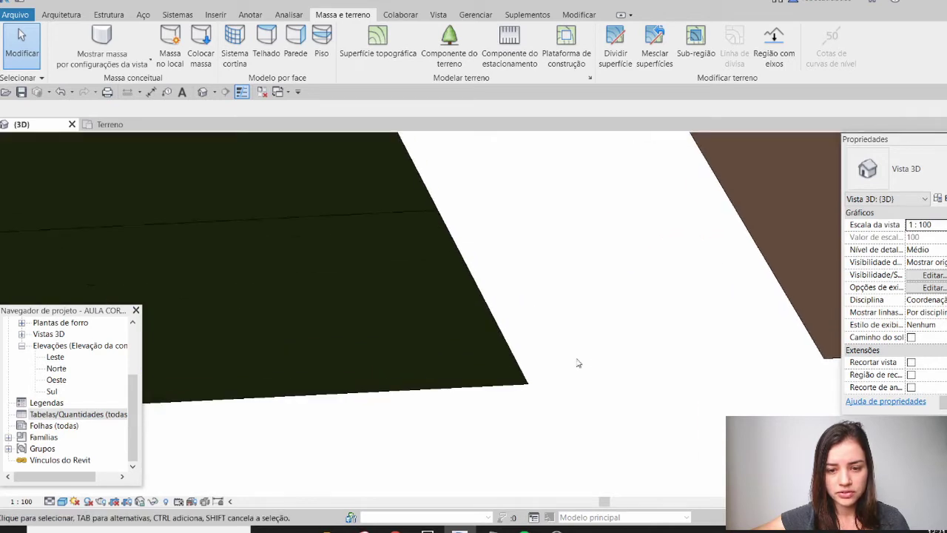
click(512, 359)
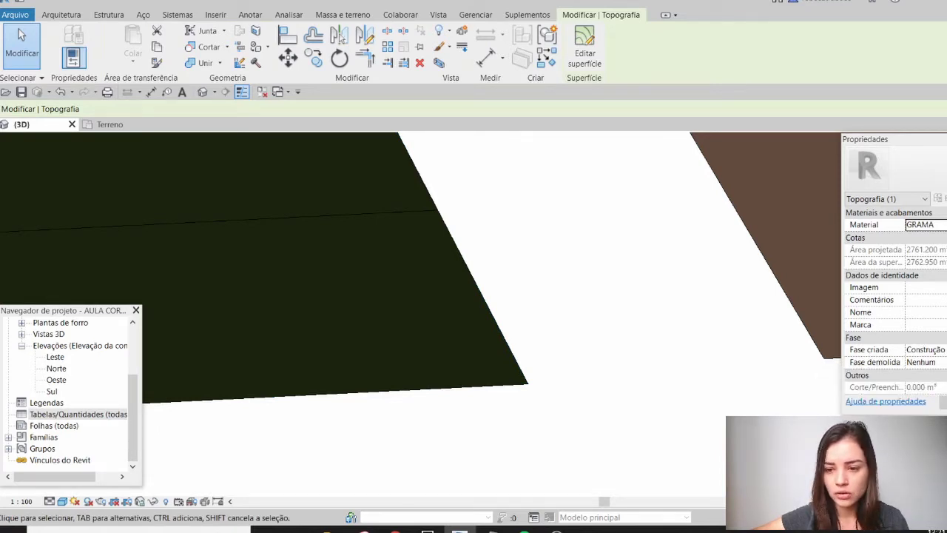
scroll(896, 301, down, 2)
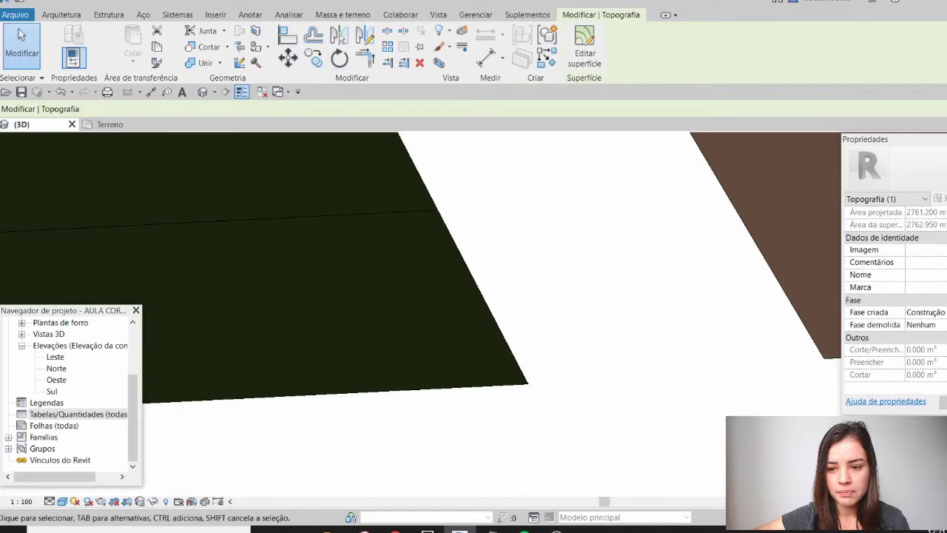
click(556, 308)
scroll(550, 306, down, 3)
middle_drag(646, 332, 777, 370)
scroll(700, 340, down, 2)
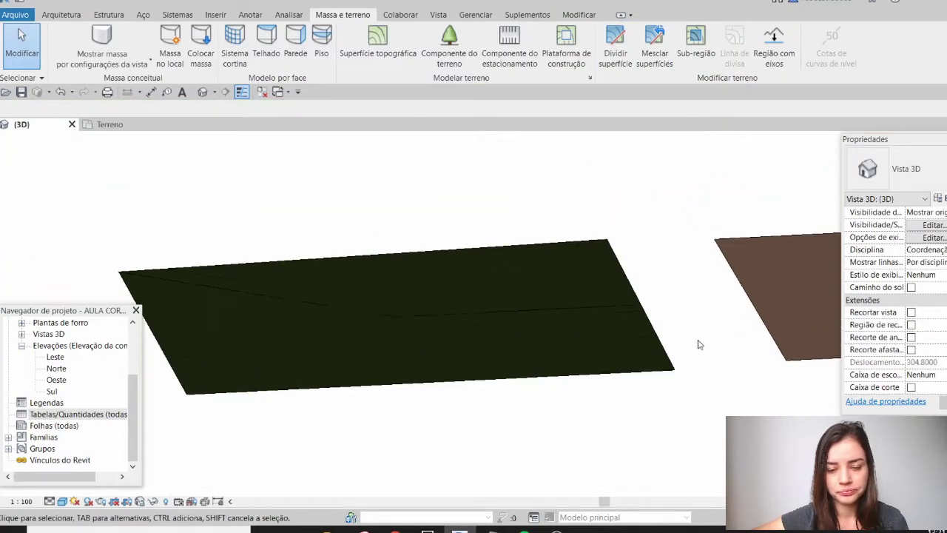
scroll(683, 340, up, 3)
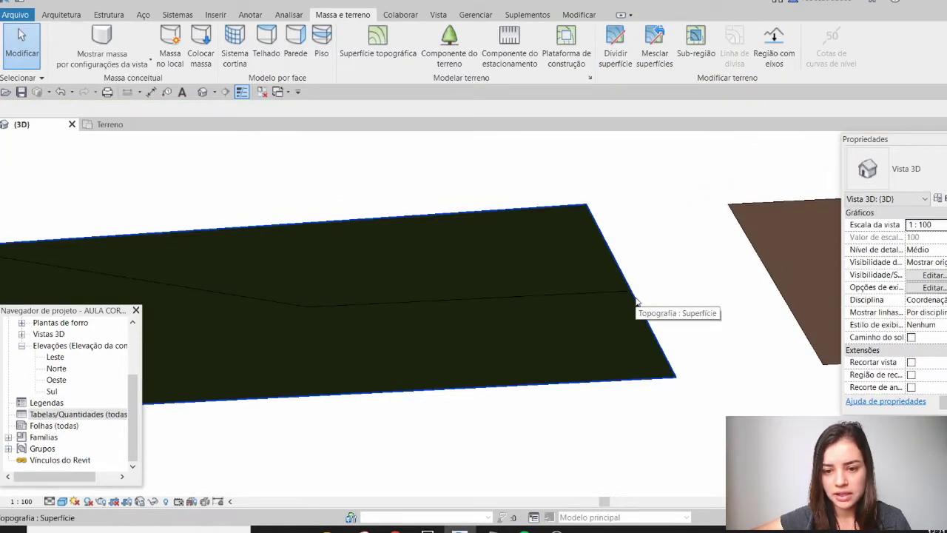
click(636, 302)
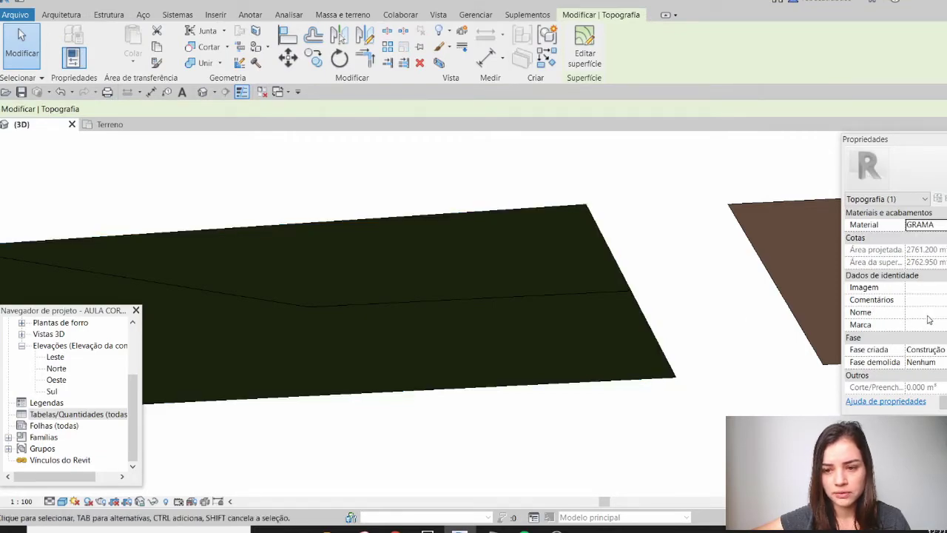
scroll(931, 320, down, 2)
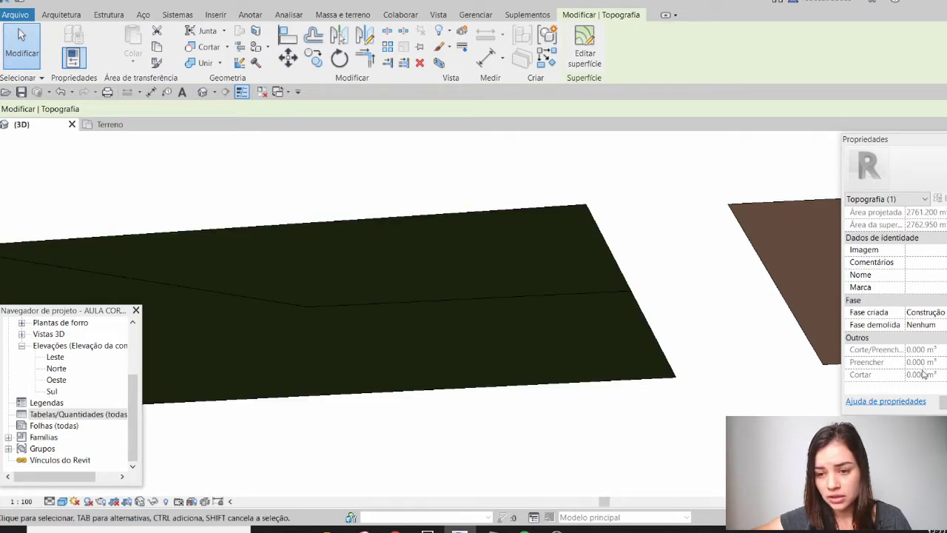
- Compare the brown topography's properties with the cut and fill volume properties of the graded grass surface
click(755, 257)
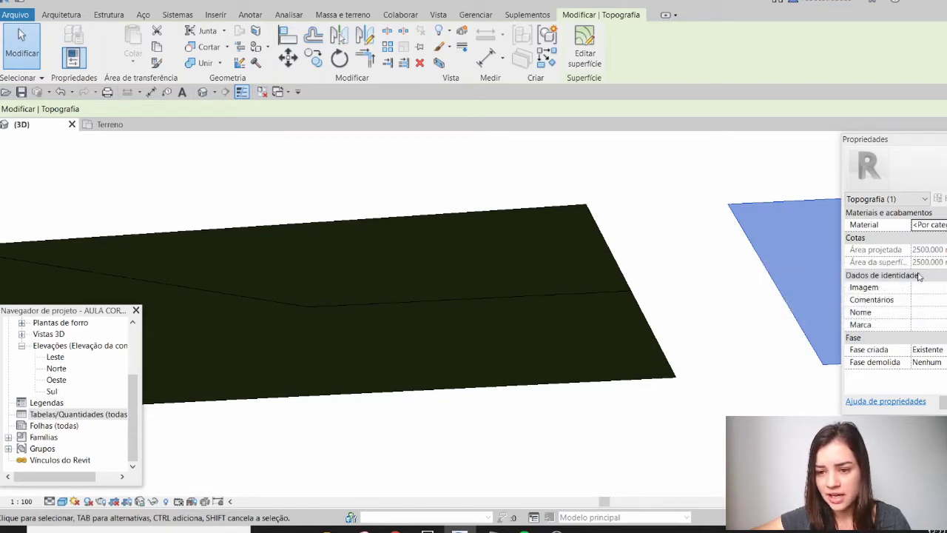
click(705, 317)
click(642, 330)
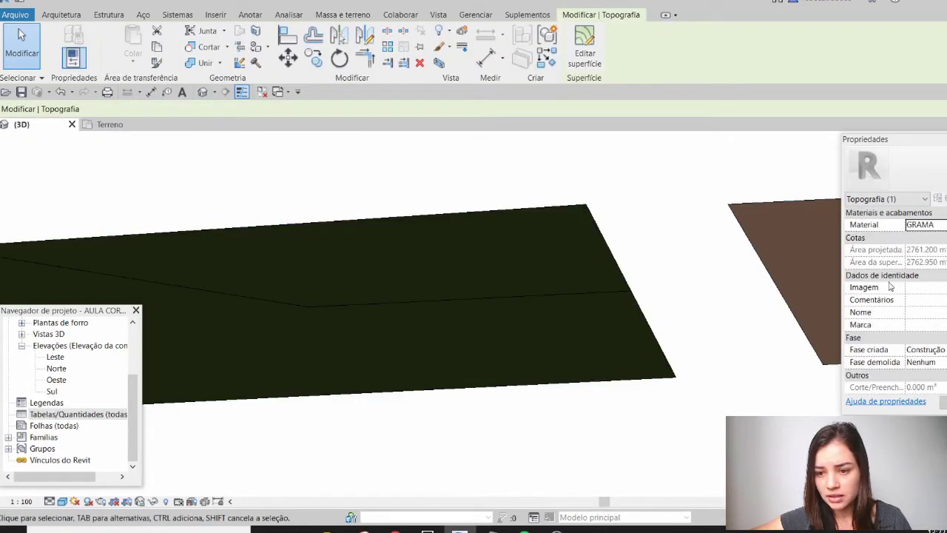
scroll(903, 275, down, 2)
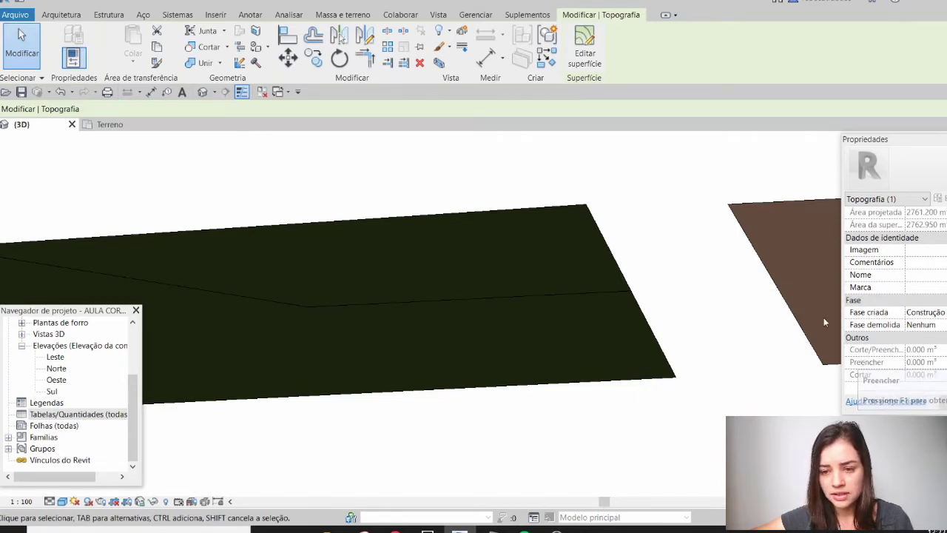
click(681, 268)
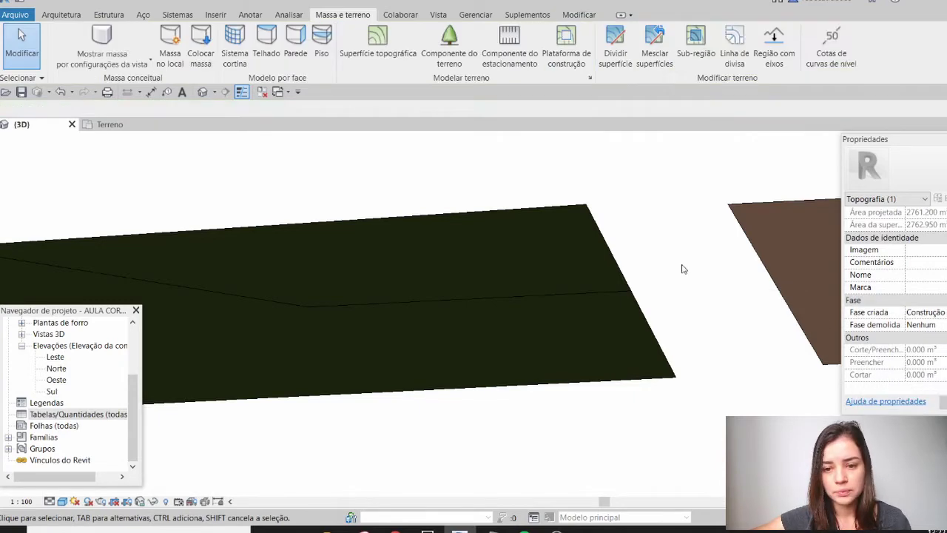
- Edit the graded grass surface and set the elevation of all four boundary points to 1
click(626, 276)
middle_drag(564, 303, 708, 296)
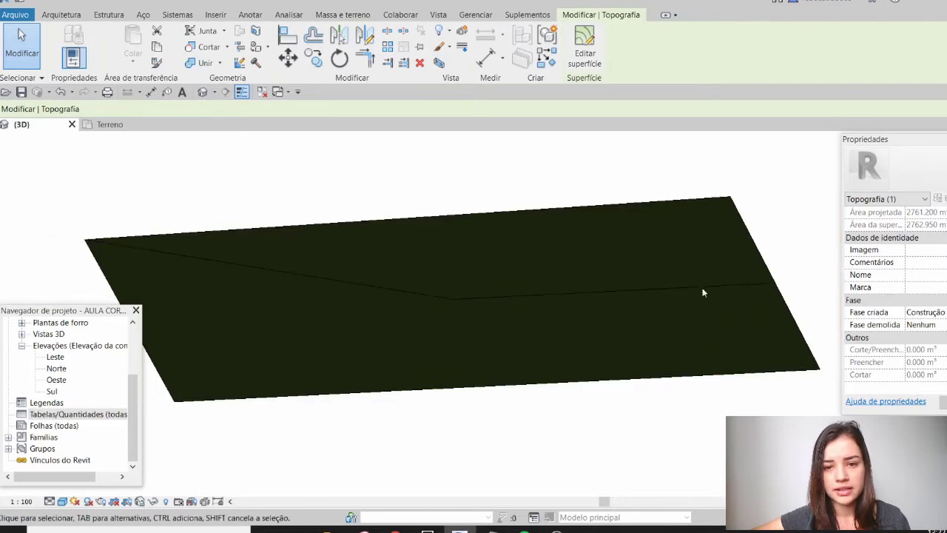
click(584, 46)
scroll(634, 165, down, 3)
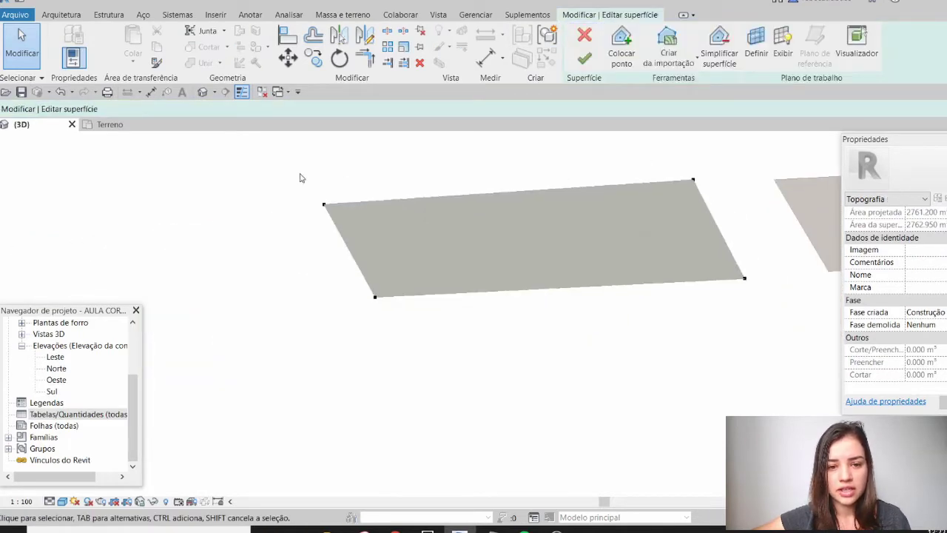
drag(294, 145, 763, 410)
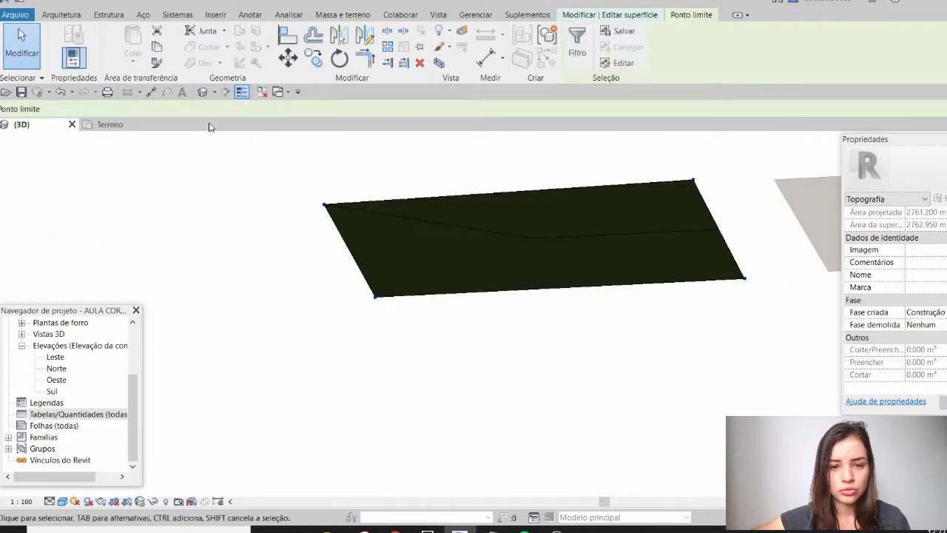
click(136, 110)
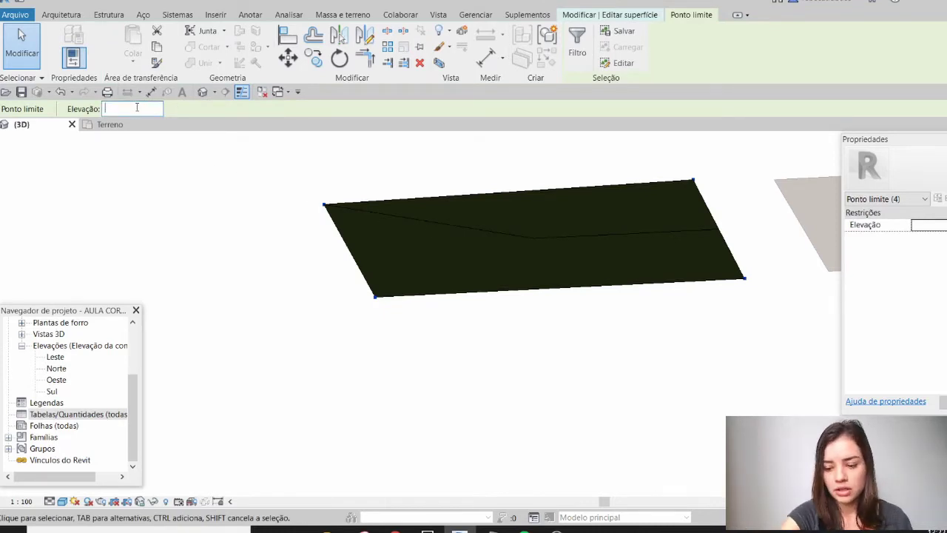
key(Return)
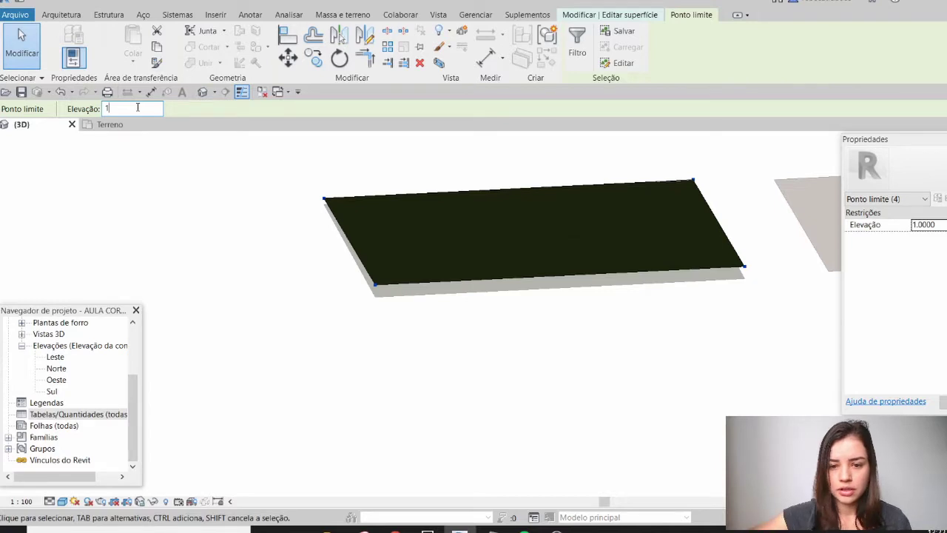
click(534, 392)
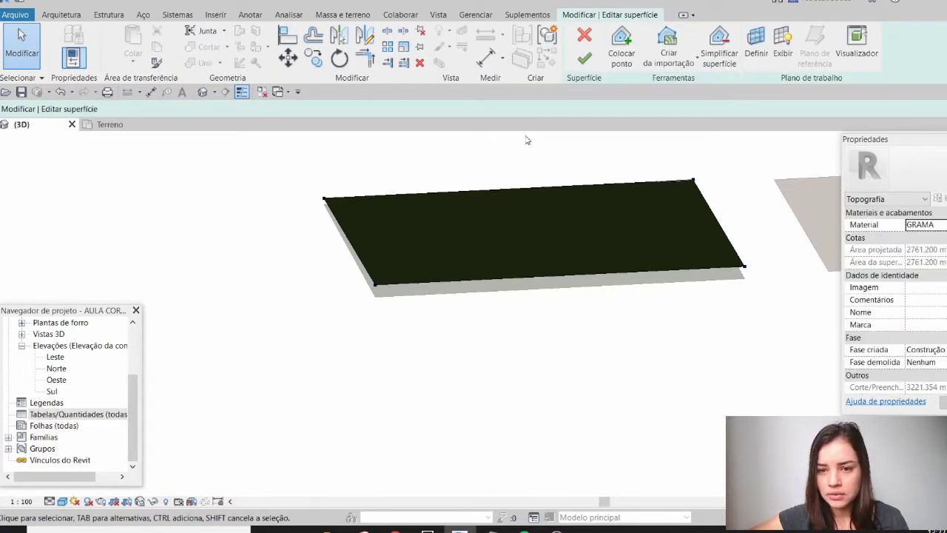
- Finish the surface edit and check the cut and fill volumes of the raised grass surface
click(584, 58)
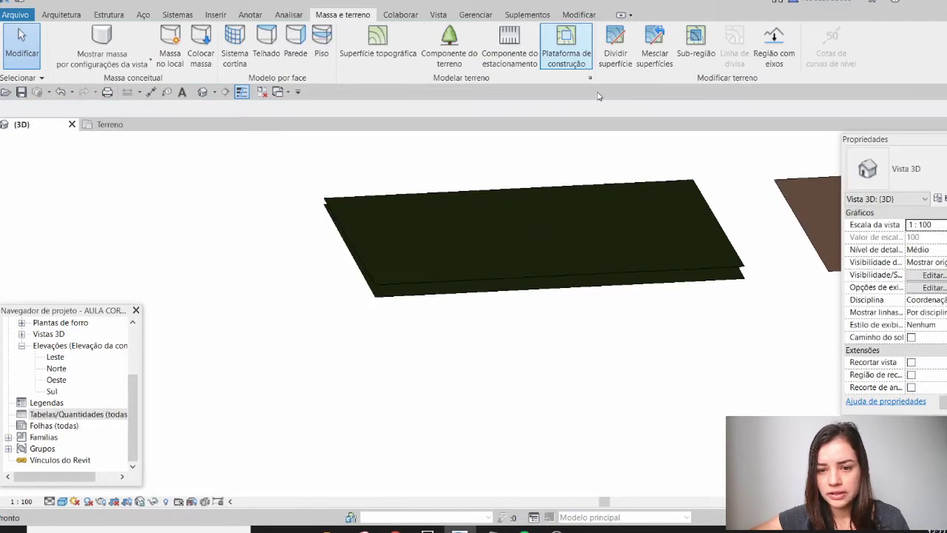
click(734, 259)
scroll(930, 289, down, 2)
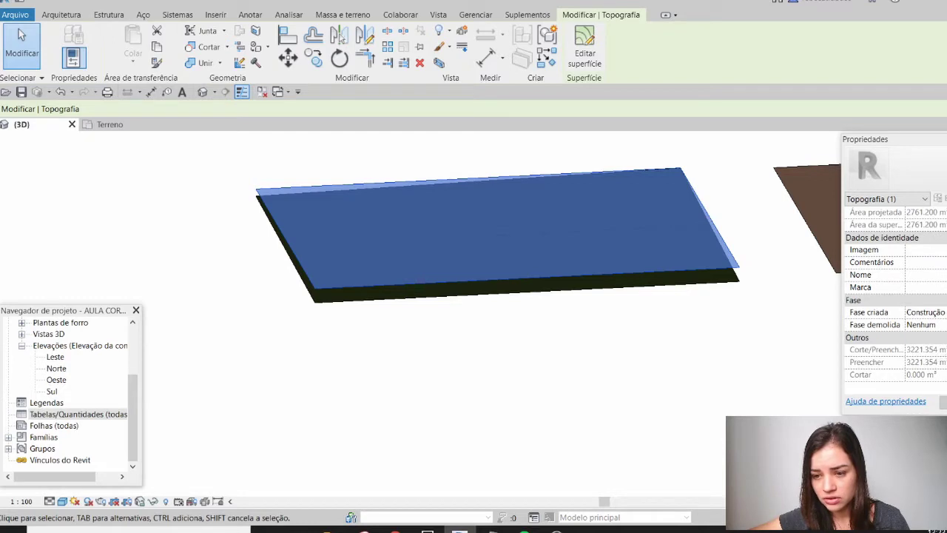
middle_drag(728, 256, 689, 260)
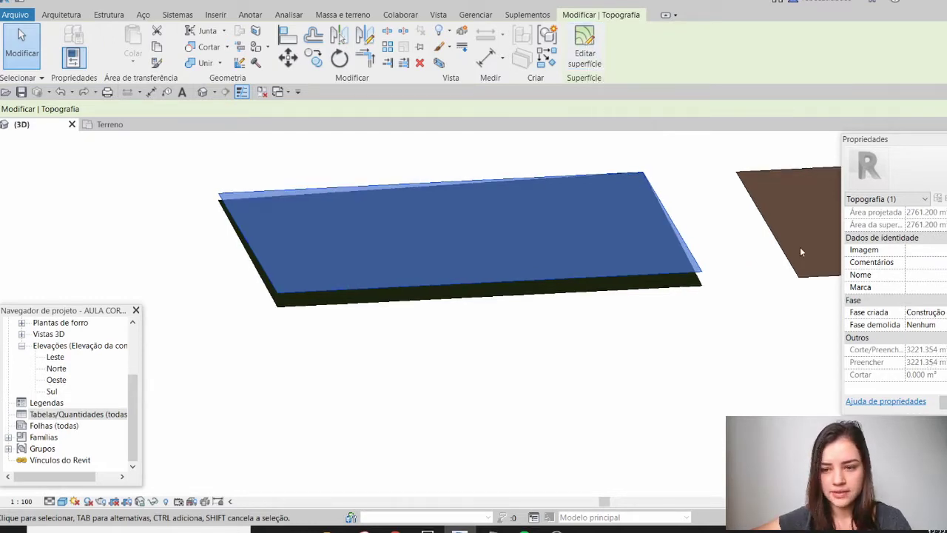
- Edit the graded grass surface again, set the elevation of all four boundary points to -1, and finish the edit
click(585, 52)
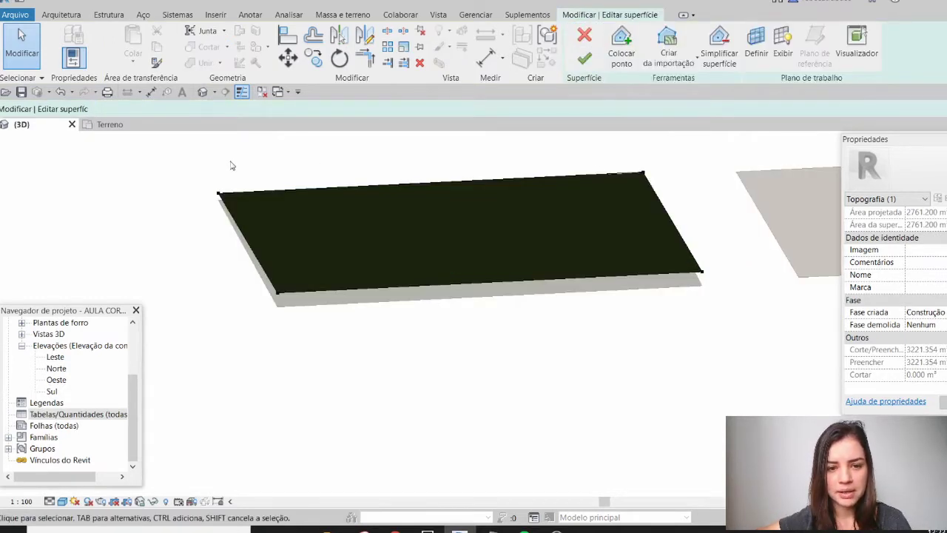
drag(185, 154, 726, 356)
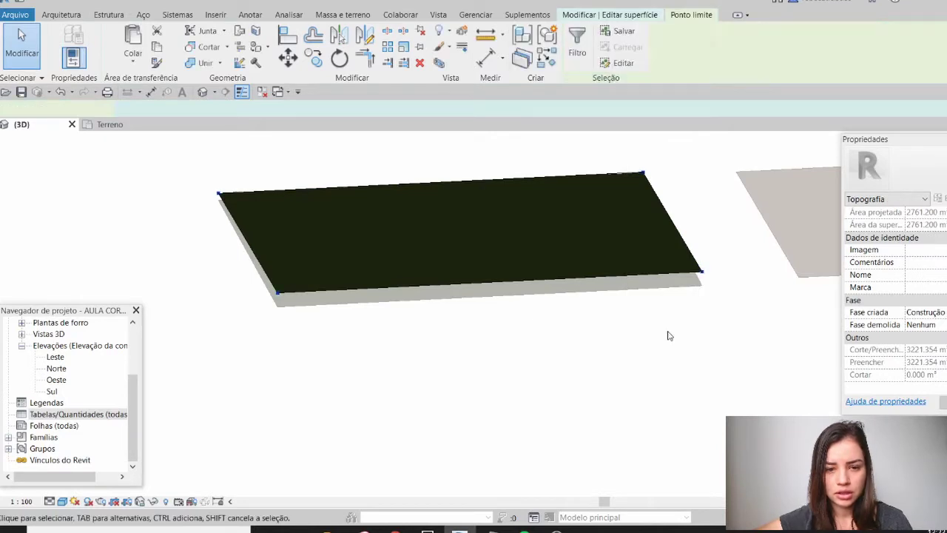
double_click(120, 108)
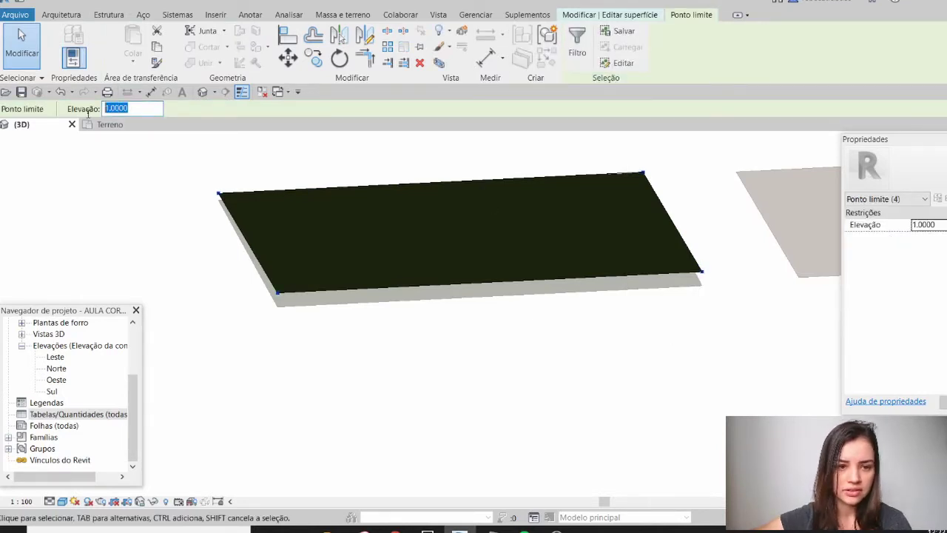
text(-1)
key(Return)
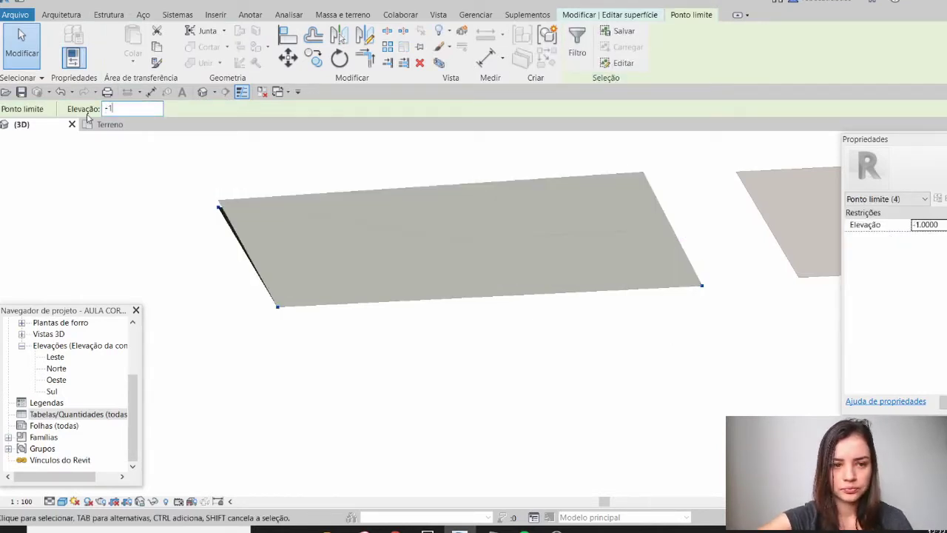
click(349, 368)
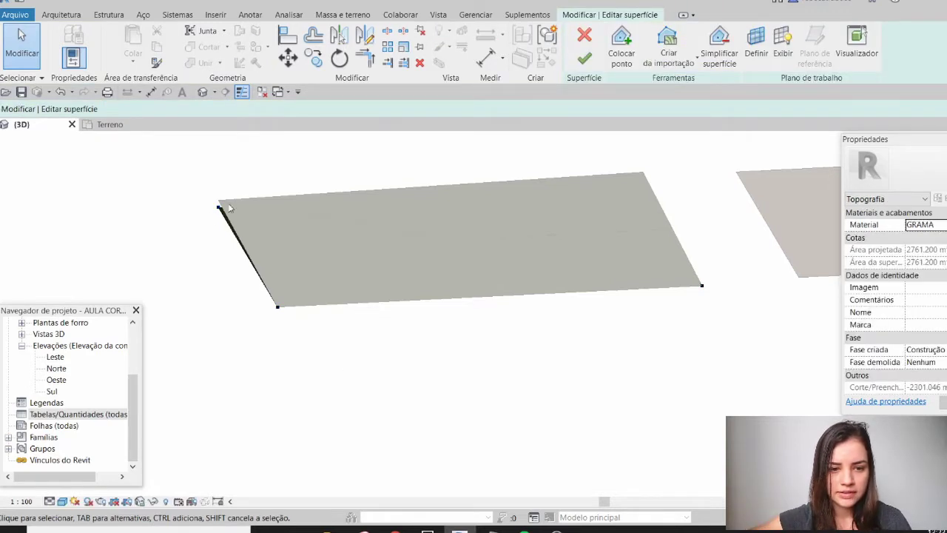
click(584, 57)
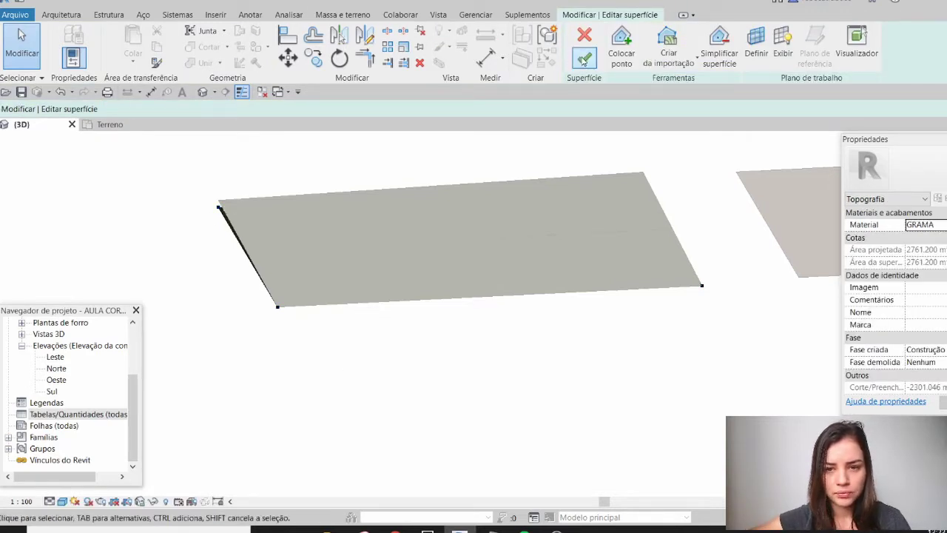
- Select the lowered grass surface beneath the existing one and examine its fill and cut volumes
click(220, 220)
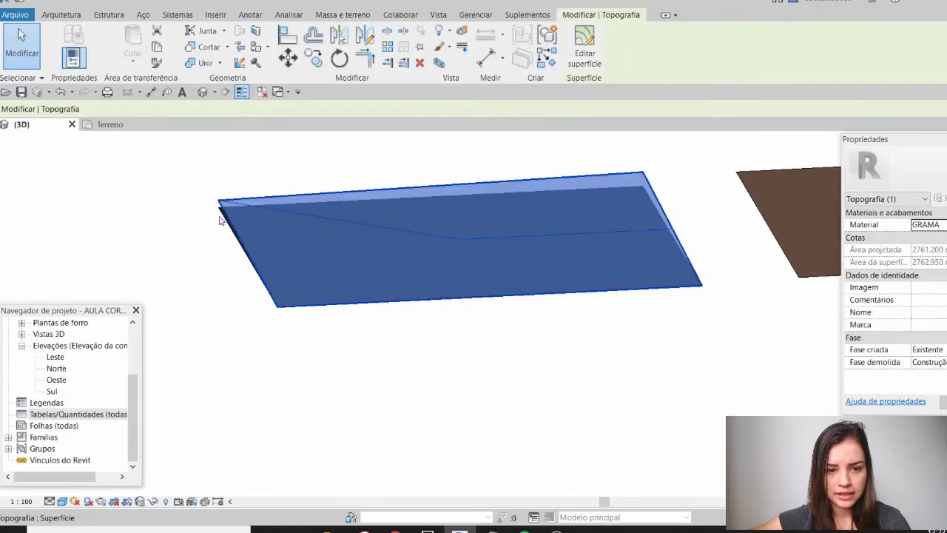
scroll(931, 344, down, 3)
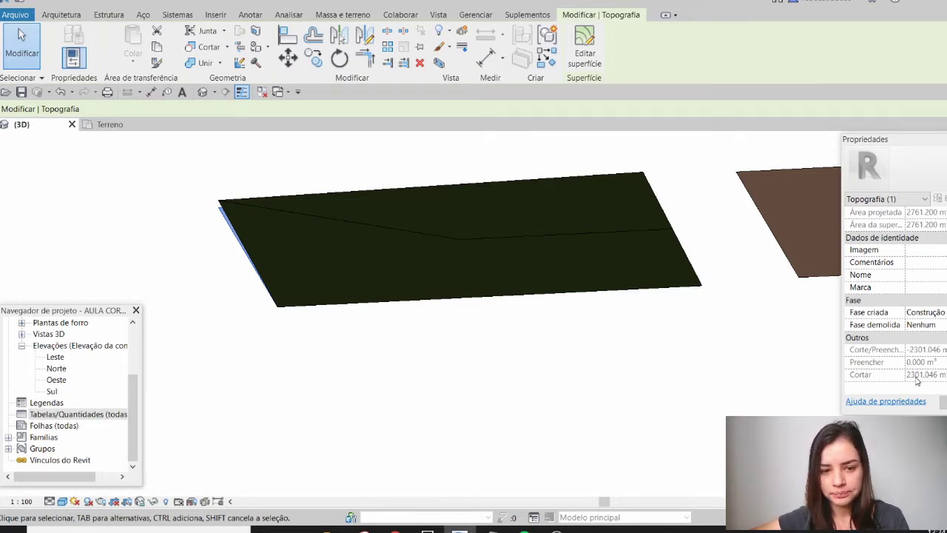
click(684, 371)
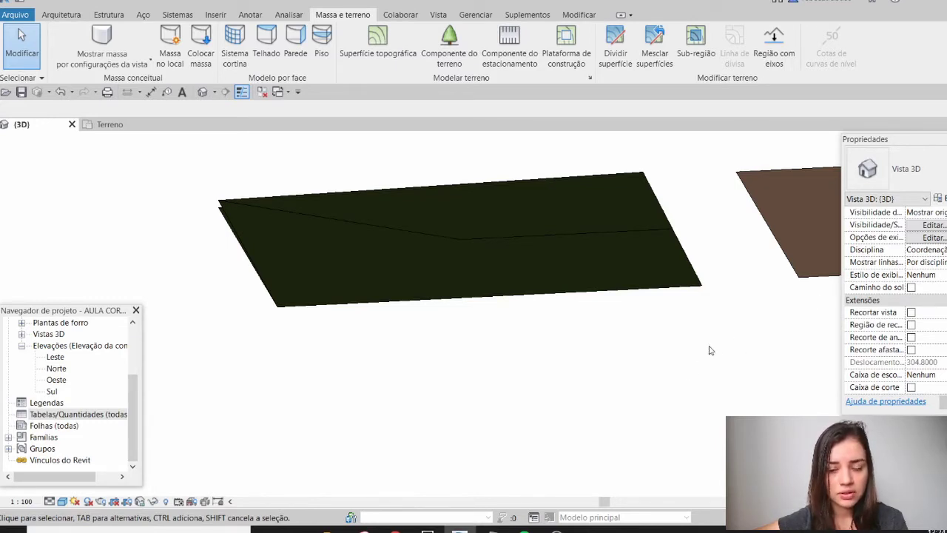
- Create a graded region from the brown topography as an exact copy of the existing surface and finish the surface edit
middle_drag(709, 349, 700, 357)
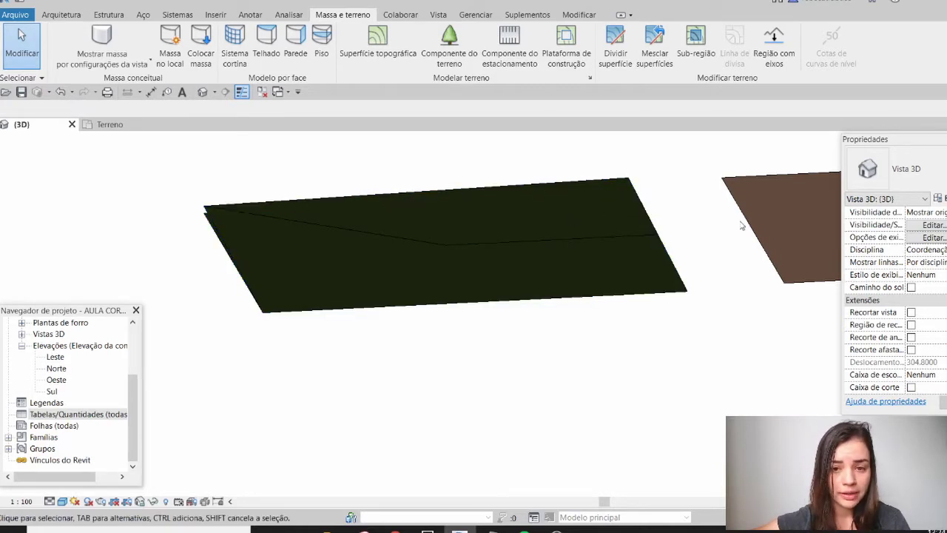
middle_drag(743, 225, 424, 281)
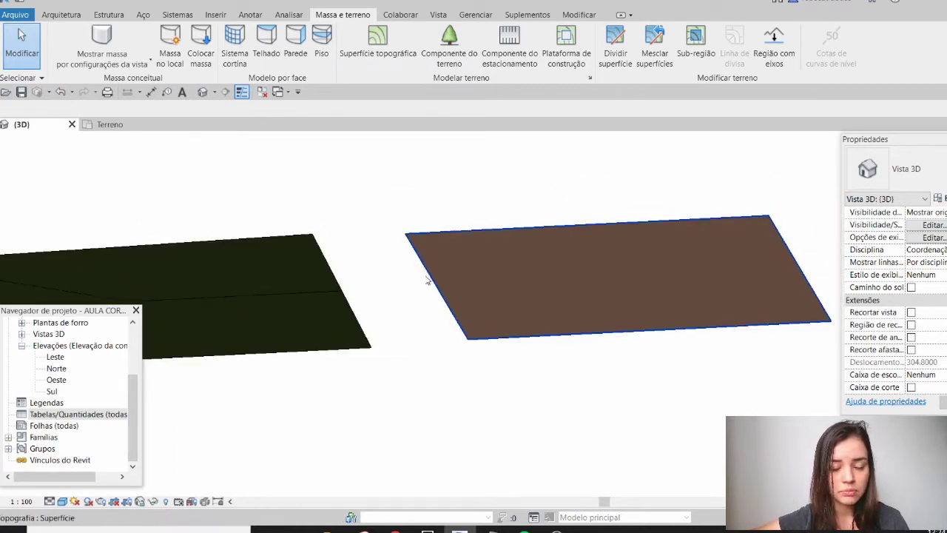
middle_drag(429, 274, 381, 239)
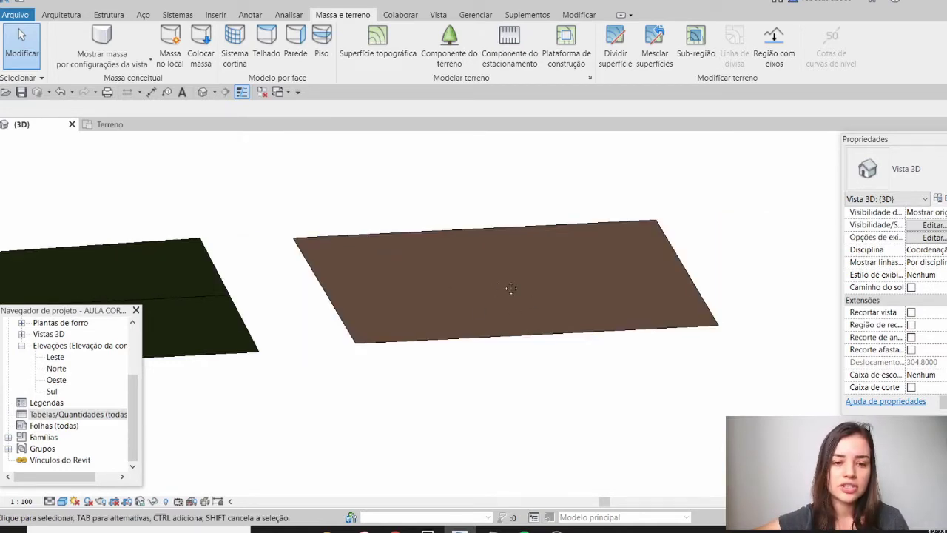
mouse_move(506, 288)
middle_down()
mouse_move(546, 289)
mouse_move(498, 292)
middle_up()
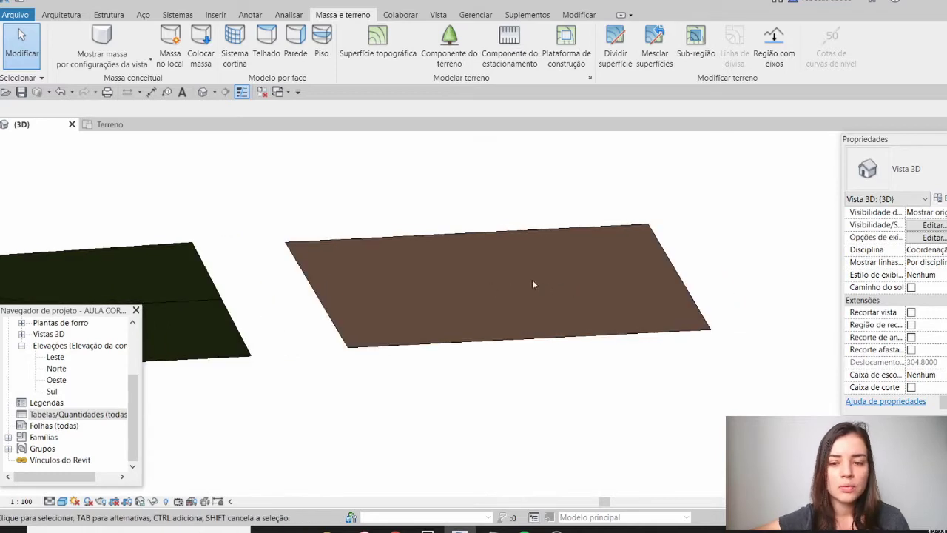
click(666, 264)
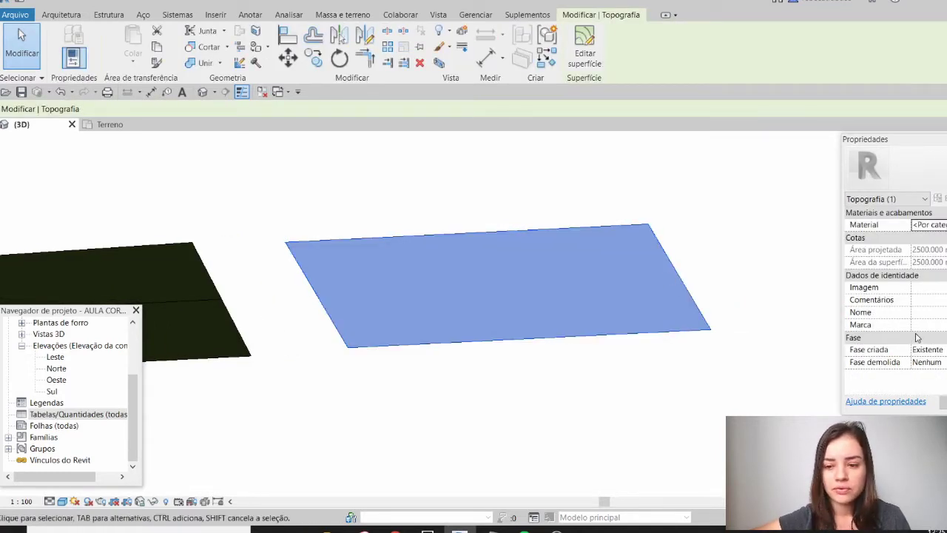
click(343, 15)
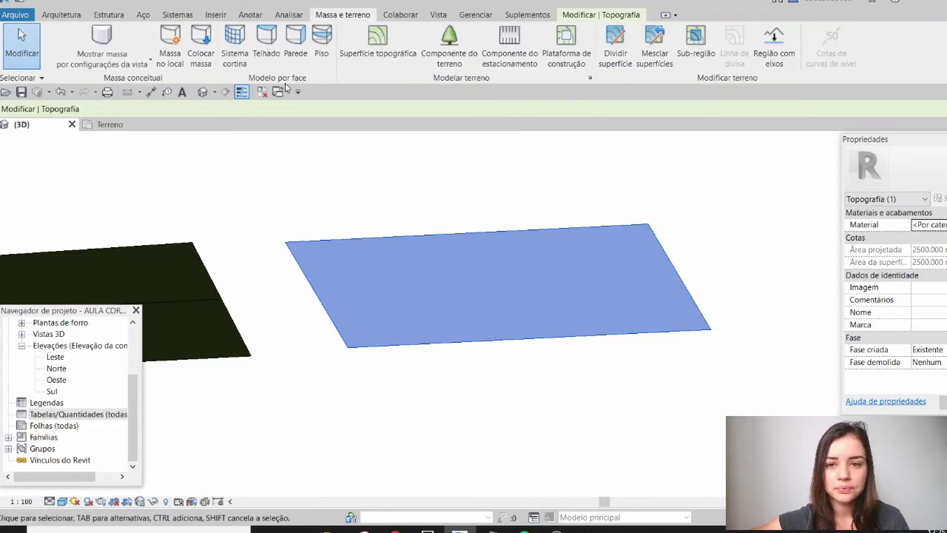
click(771, 61)
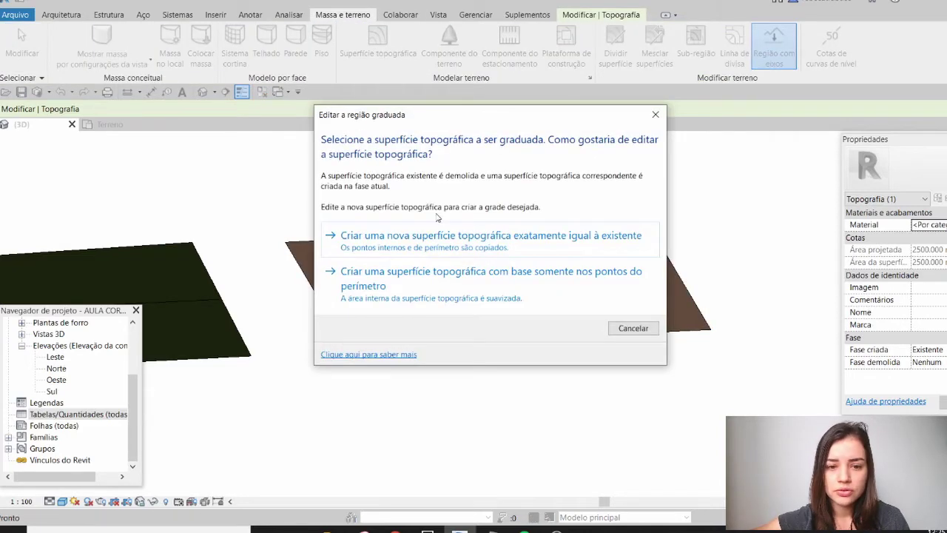
click(396, 236)
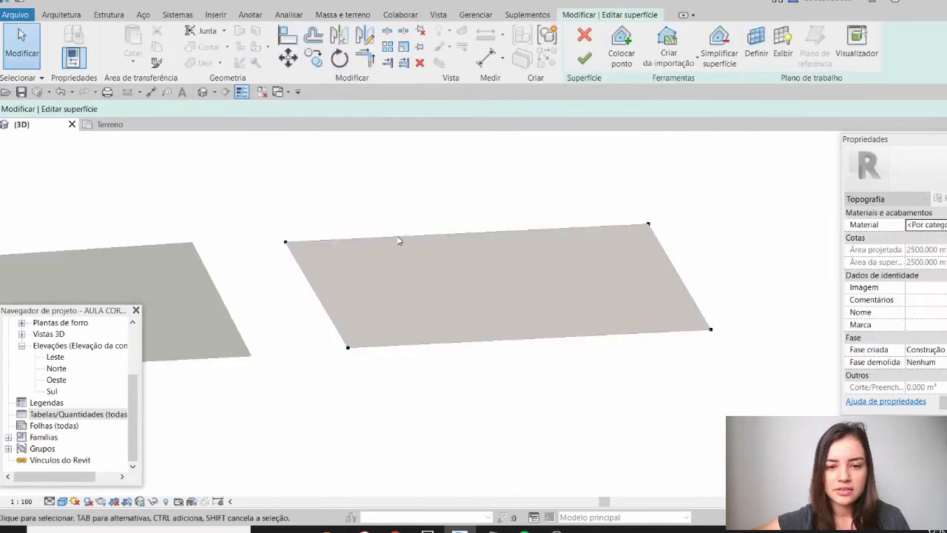
click(584, 59)
- View both terrains together and check the phase properties of the overlapping grass surface
scroll(755, 283, down, 3)
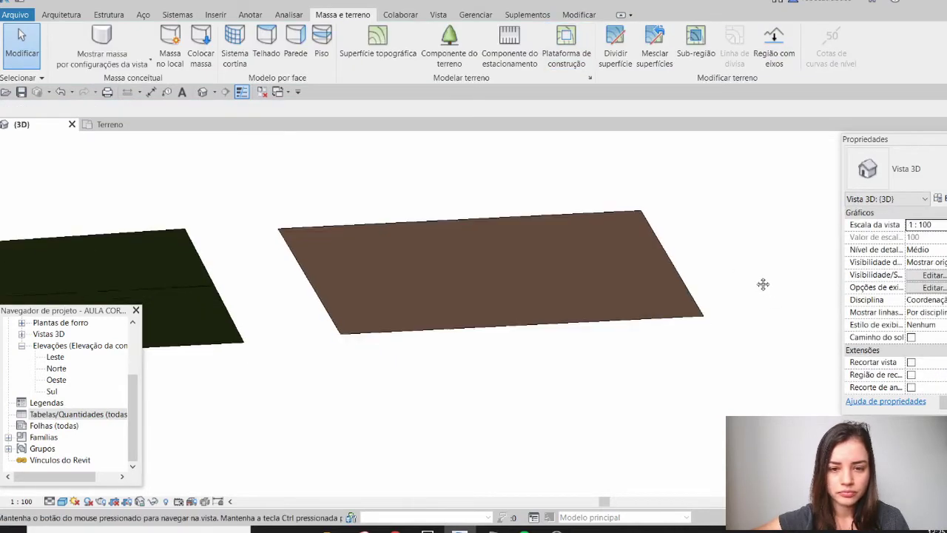
scroll(253, 236, up, 2)
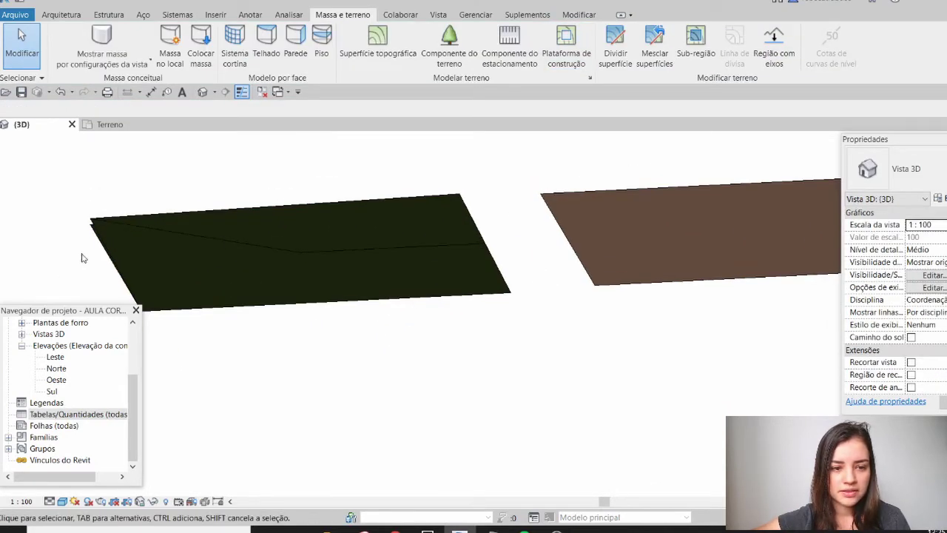
scroll(449, 241, down, 2)
middle_drag(553, 285, 473, 303)
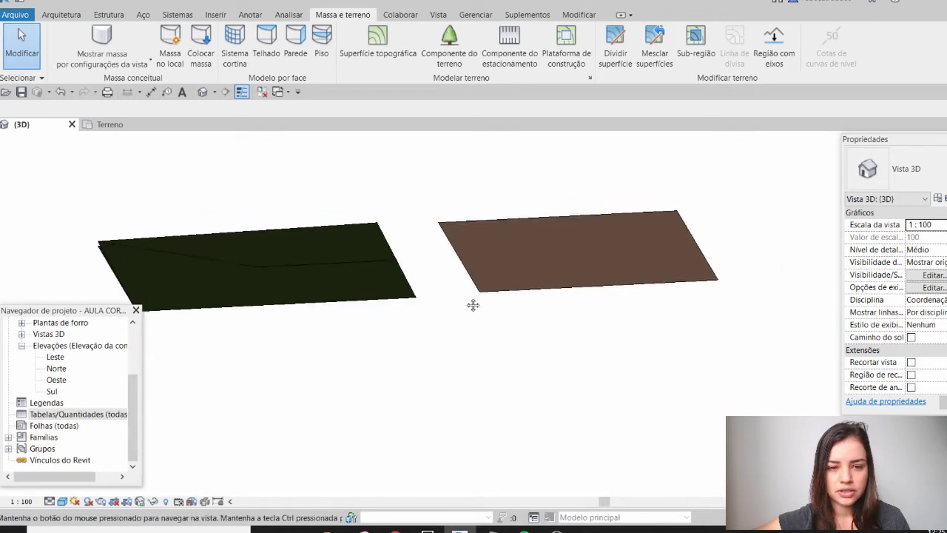
click(102, 259)
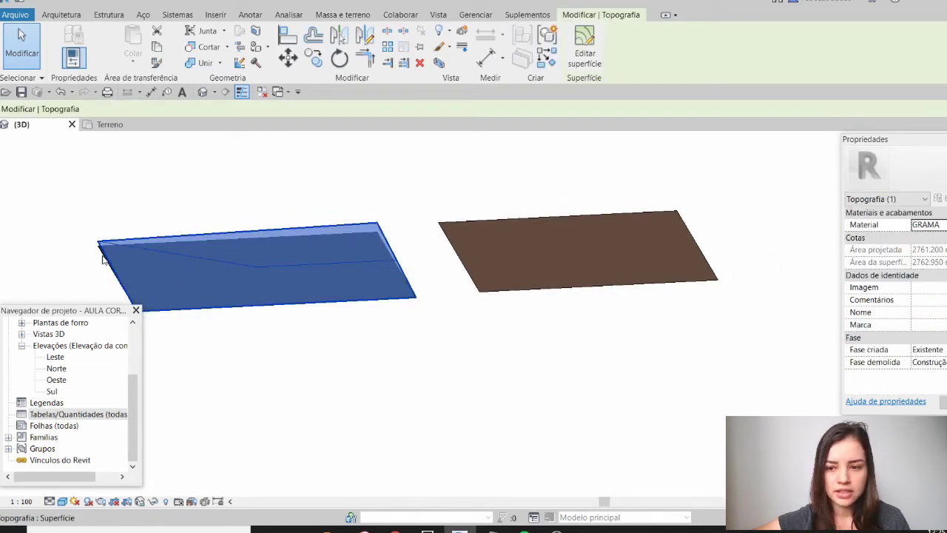
click(474, 365)
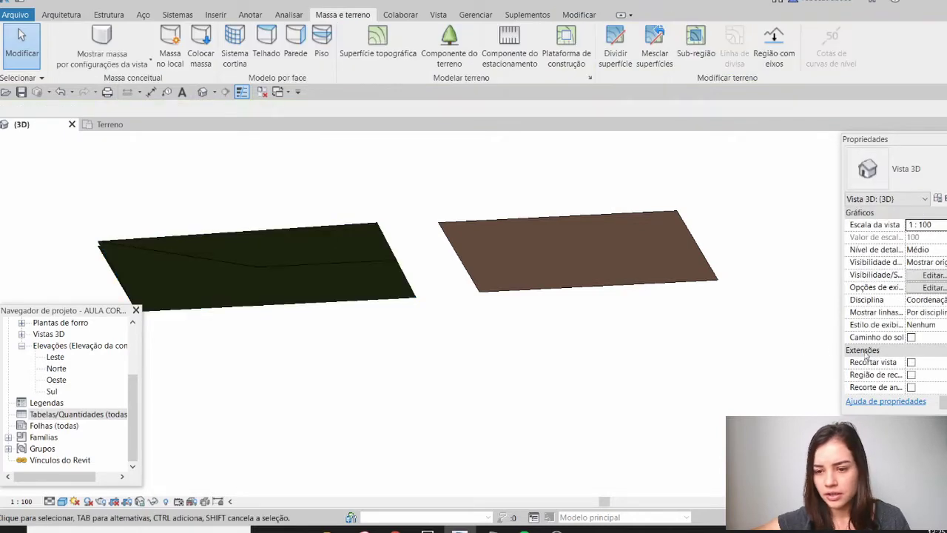
- Set the 3D view's phase filter to Mostrar novo so only the new surfaces are displayed
scroll(867, 356, down, 3)
scroll(880, 379, down, 1)
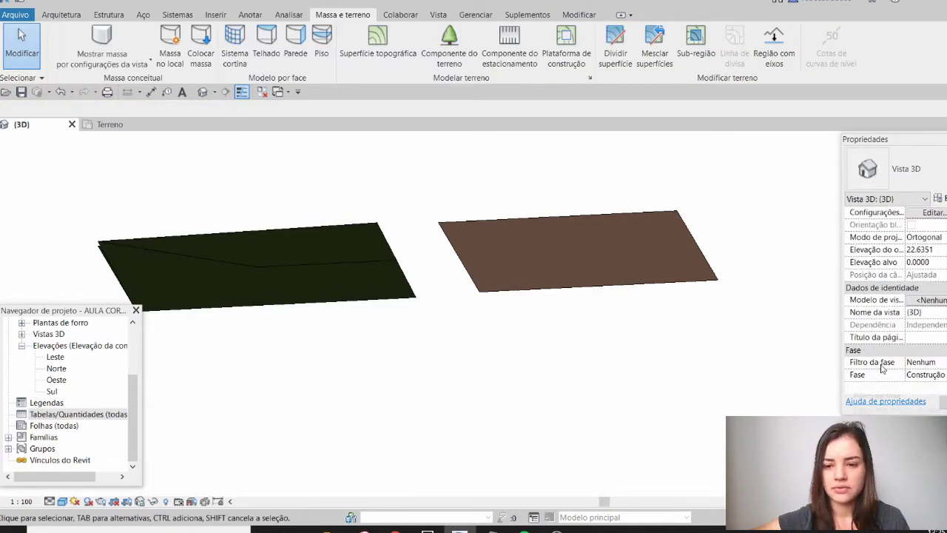
click(943, 362)
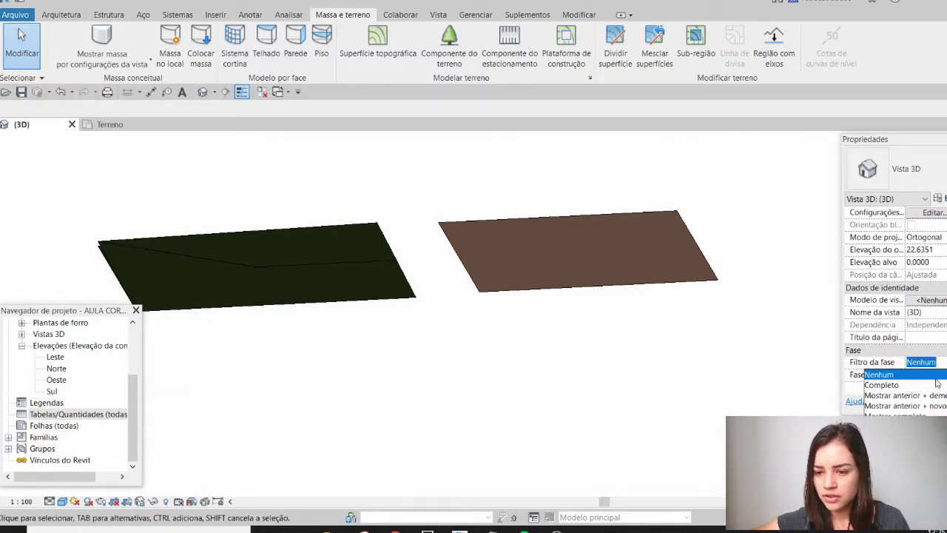
scroll(937, 385, down, 1)
click(899, 414)
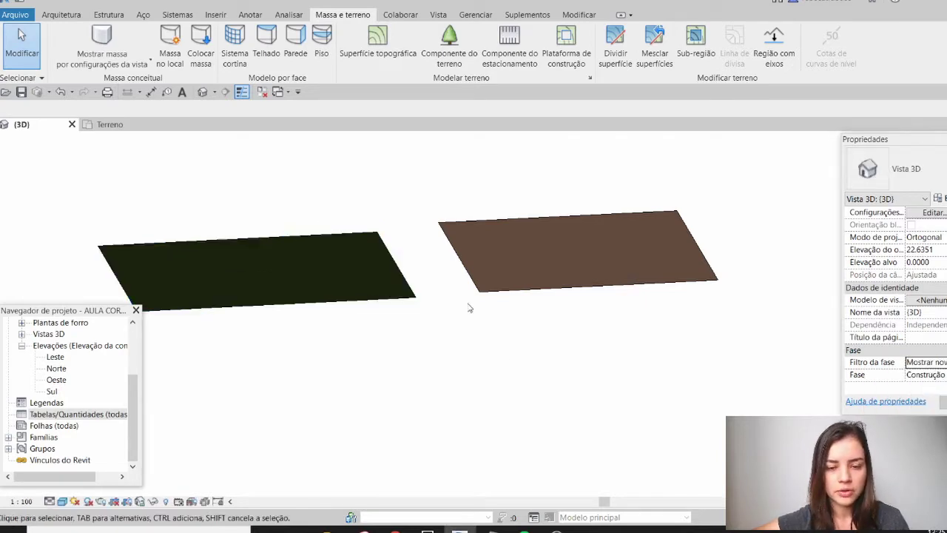
- Check the new graded brown surface's phase, cut and fill properties and name the surface Nova 2
click(520, 295)
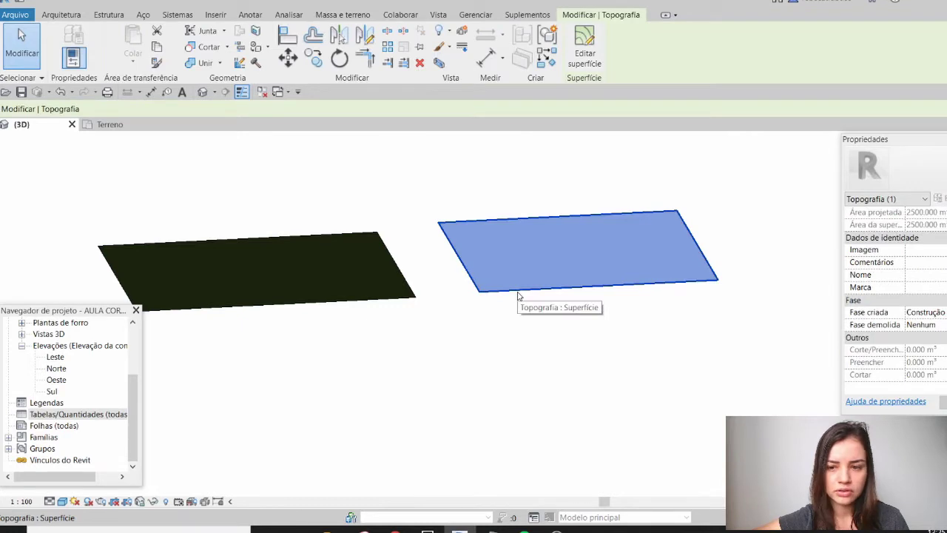
click(534, 324)
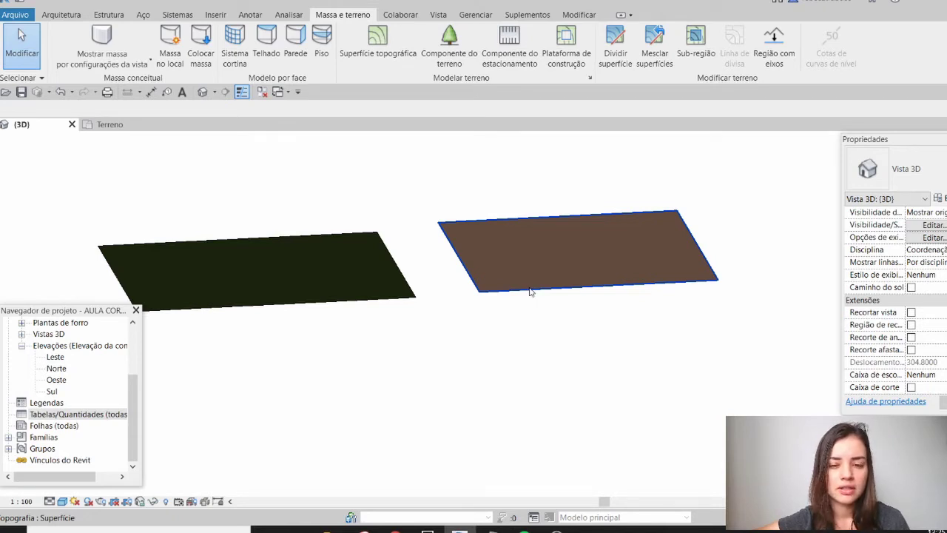
click(530, 291)
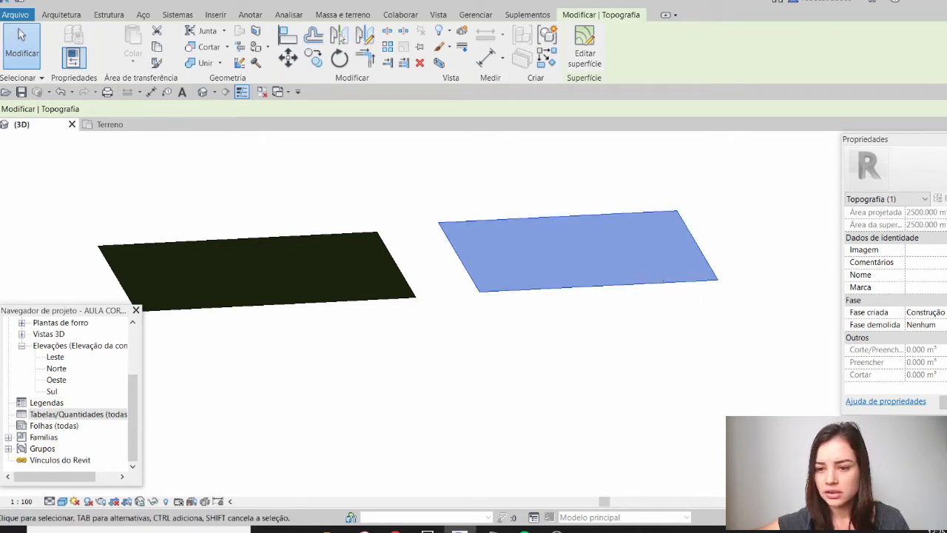
click(915, 276)
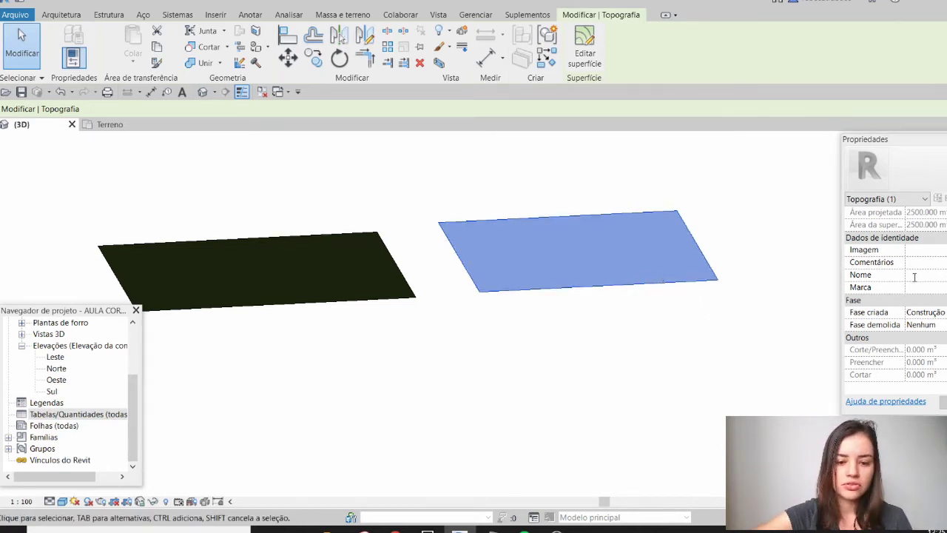
key(Caps_Lock)
text(N)
key(Caps_Lock)
text(ova 2)
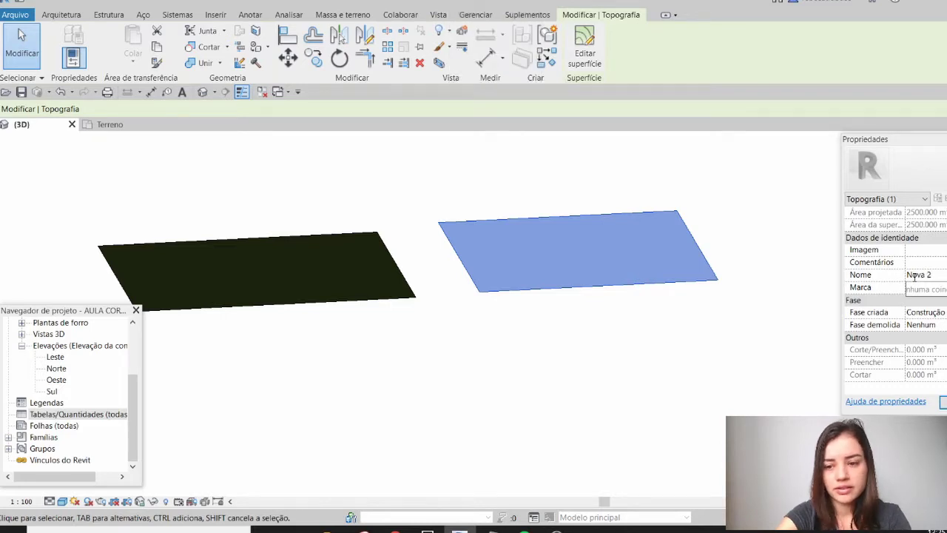
key(Return)
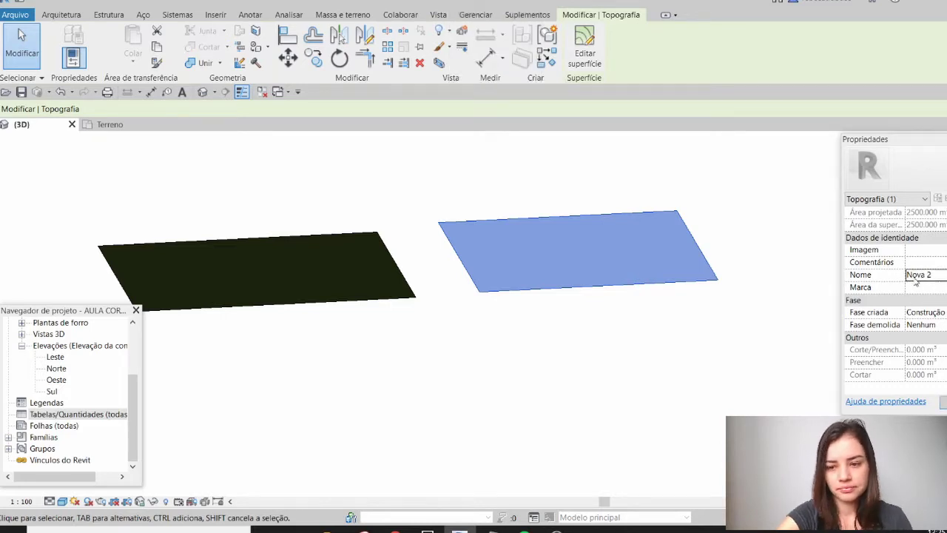
click(347, 343)
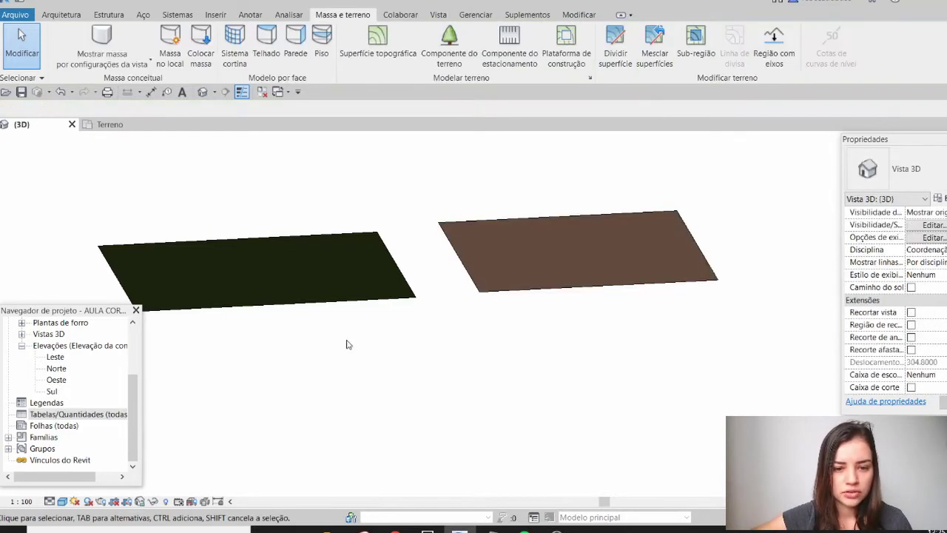
- Name the new grass surface Nova 1
click(361, 299)
click(934, 274)
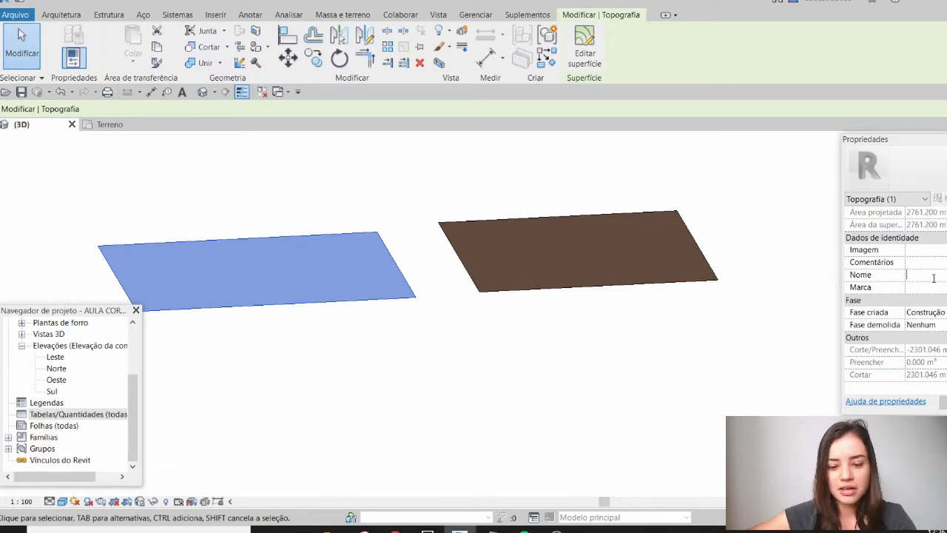
key(Caps_Lock)
text(Nova 1)
key(Return)
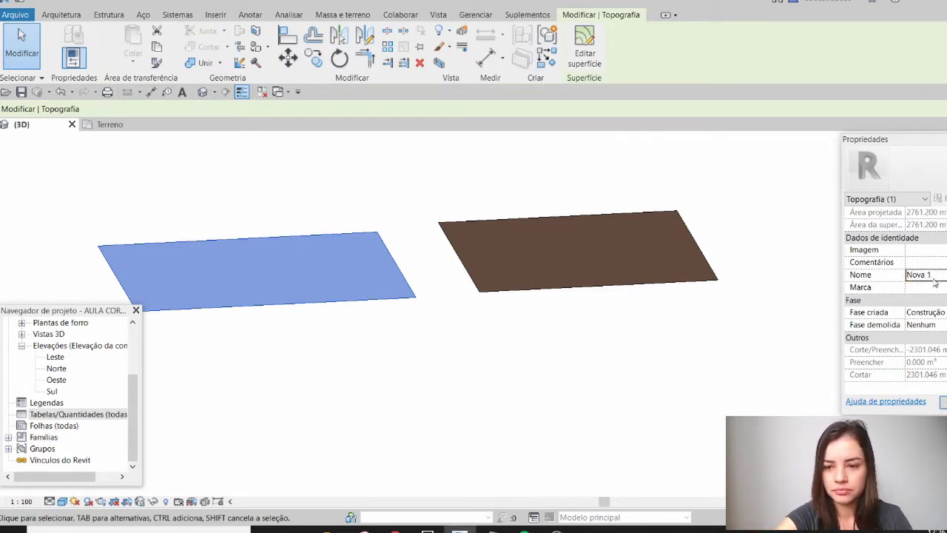
- Set the 3D view's phase filter to Mostrar tudo so the demolished existing surfaces are displayed with the new ones
click(736, 394)
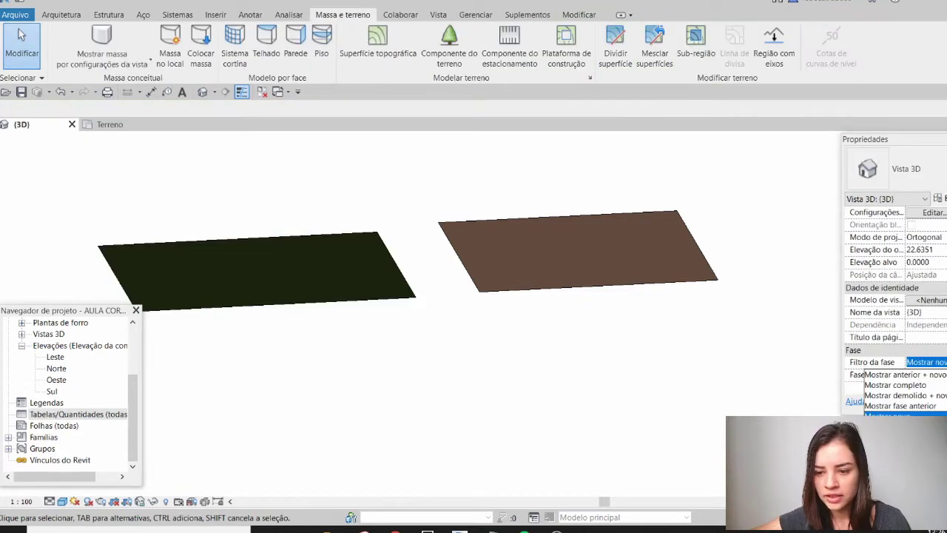
middle_drag(445, 356, 689, 345)
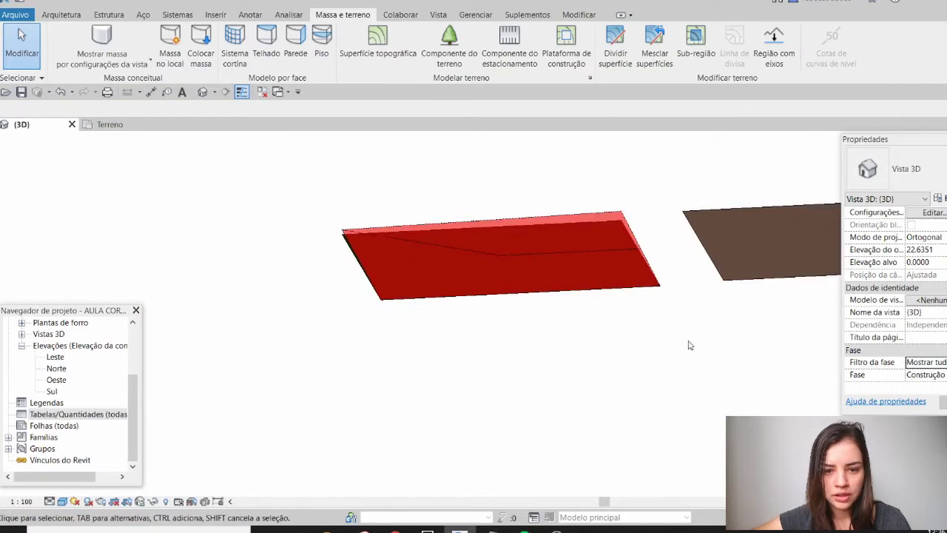
scroll(449, 270, up, 2)
- Name the existing-phase grass surface Existente 1
click(365, 213)
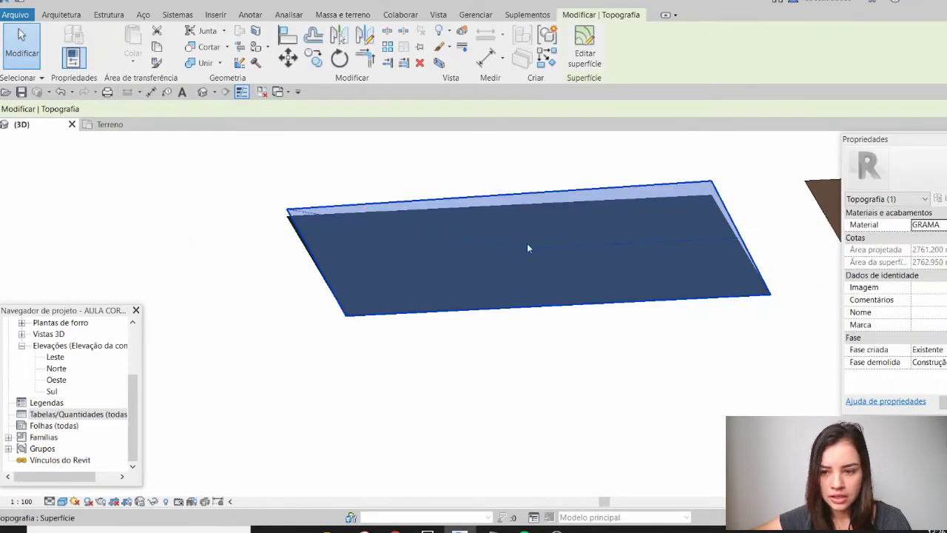
click(938, 314)
key(Caps_Lock)
text(E)
key(Caps_Lock)
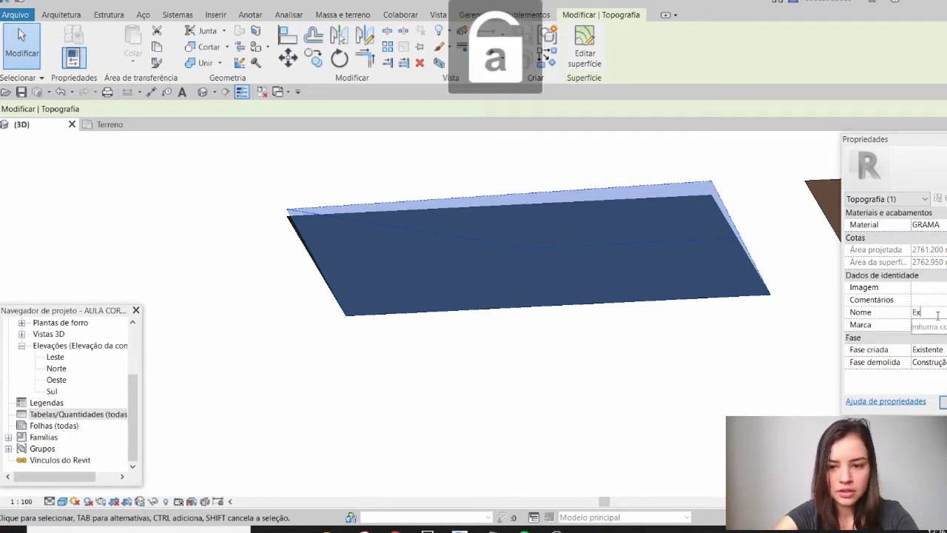
text(xistente)
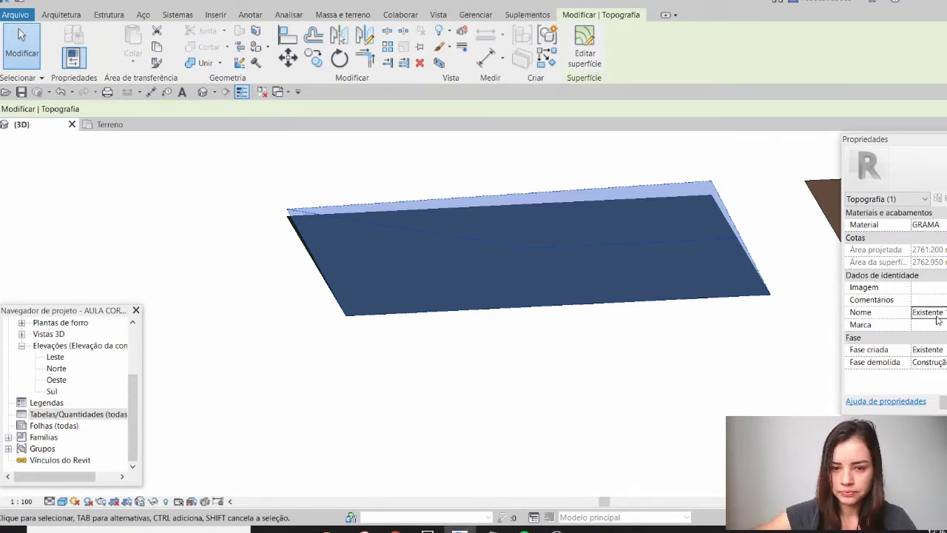
click(799, 250)
- Select the existing-phase brown surface beneath Nova 2 and name it Existente 2
middle_drag(799, 250, 615, 252)
click(641, 241)
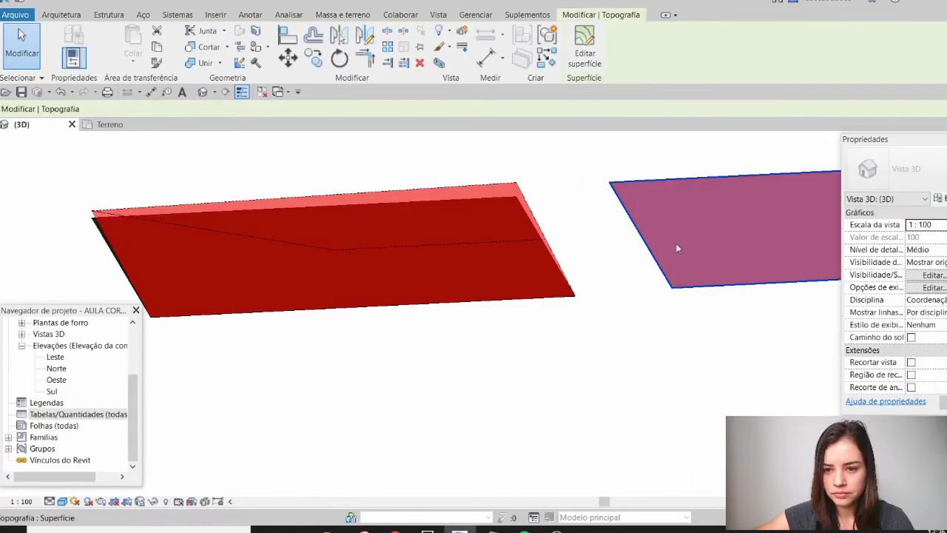
middle_drag(458, 251, 207, 255)
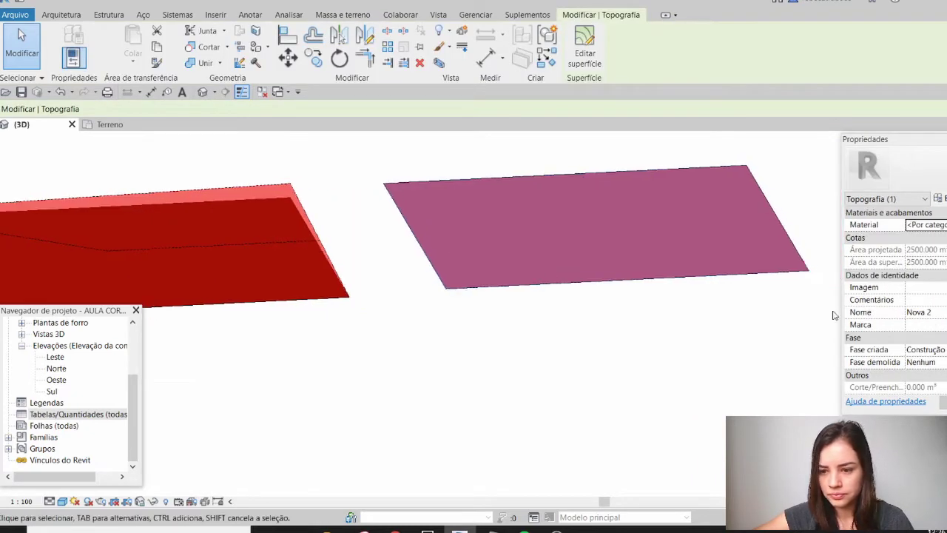
key(Escape)
click(461, 185)
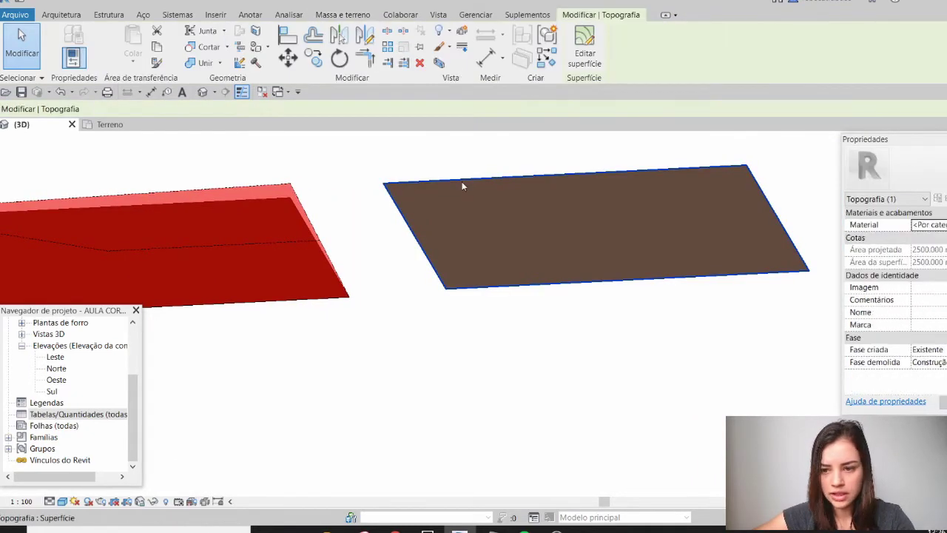
click(922, 312)
key(Caps_Lock)
text(E)
key(Caps_Lock)
text(xisten)
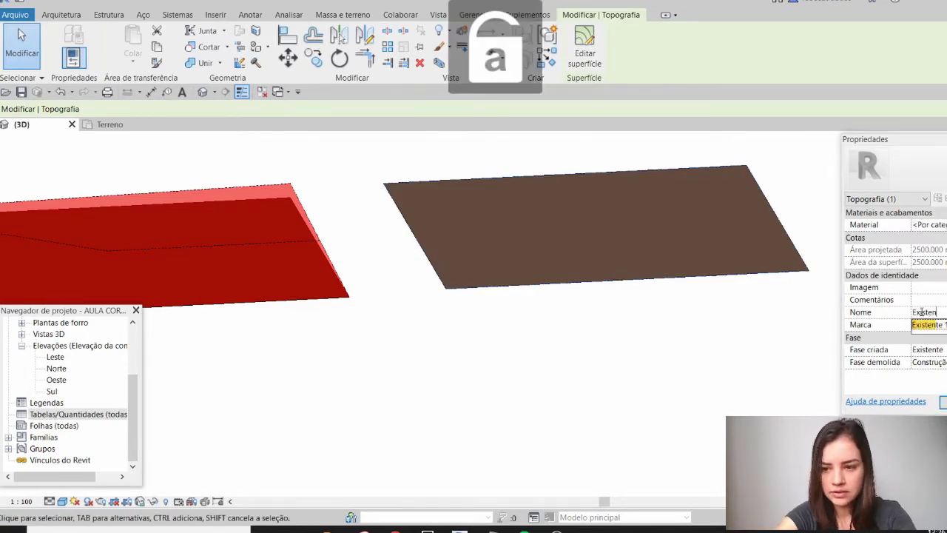
text(te 2)
click(923, 311)
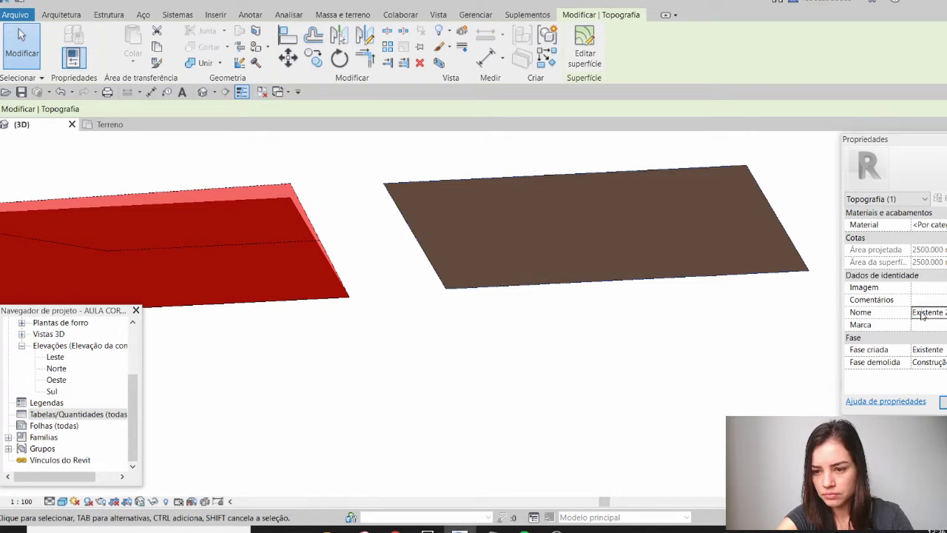
click(750, 287)
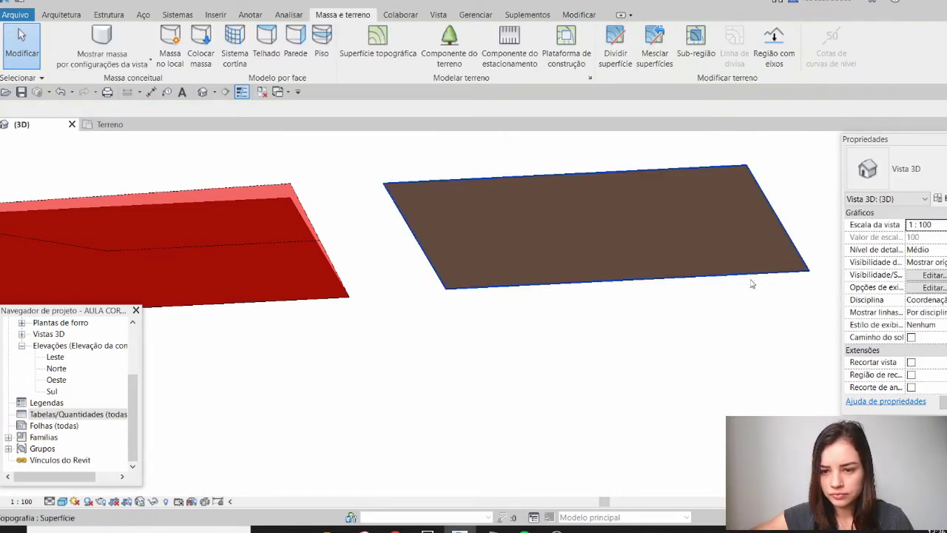
- Set the 3D view's phase filter back to Mostrar novo so only the new surfaces are displayed
click(752, 284)
click(771, 327)
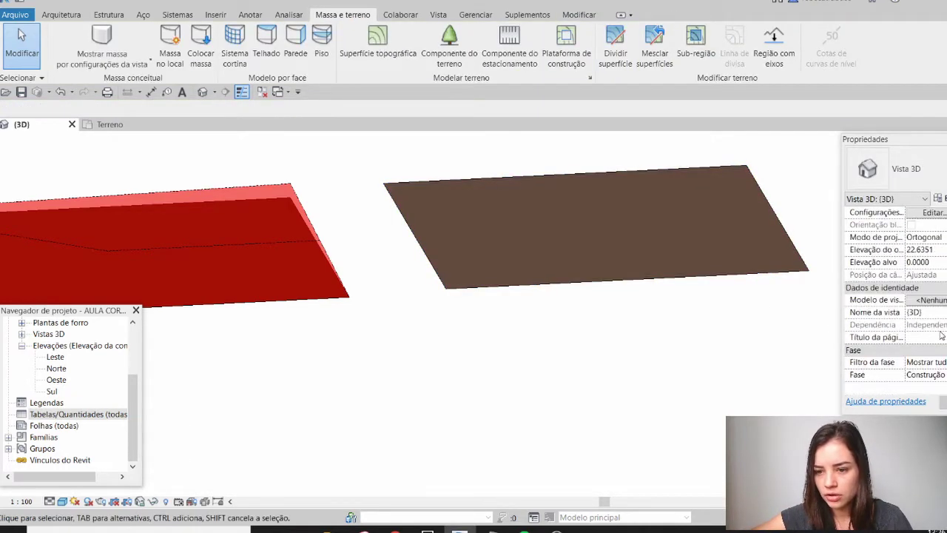
click(941, 362)
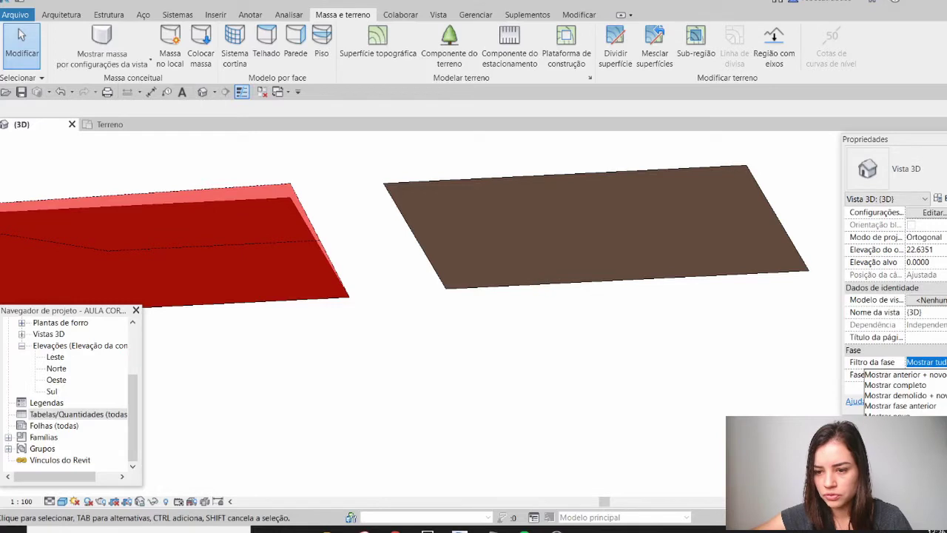
click(915, 415)
scroll(588, 358, down, 4)
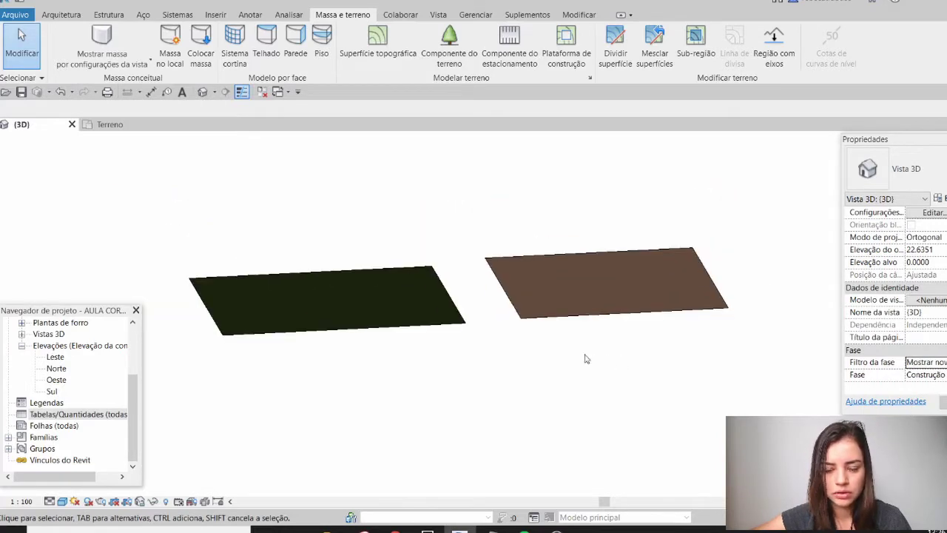
scroll(579, 339, up, 1)
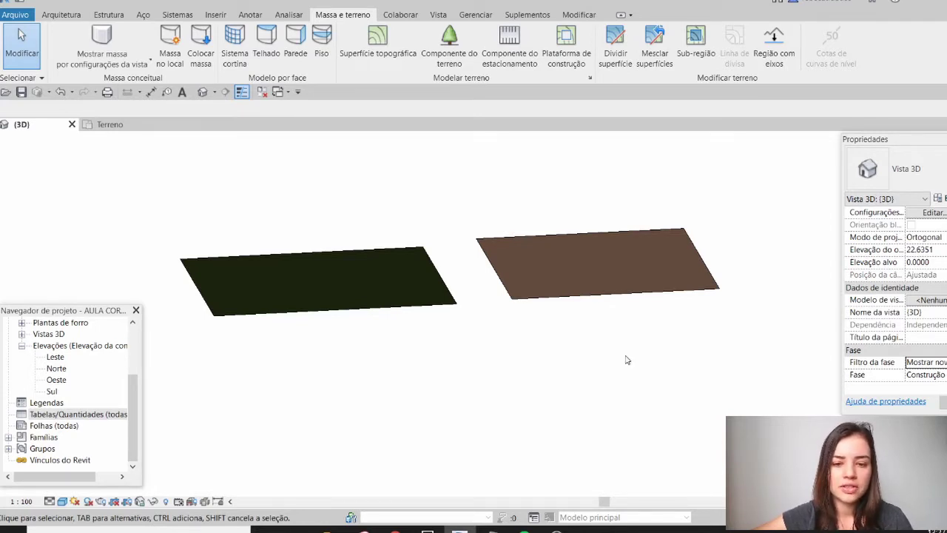
middle_drag(625, 358, 618, 373)
middle_drag(528, 415, 590, 416)
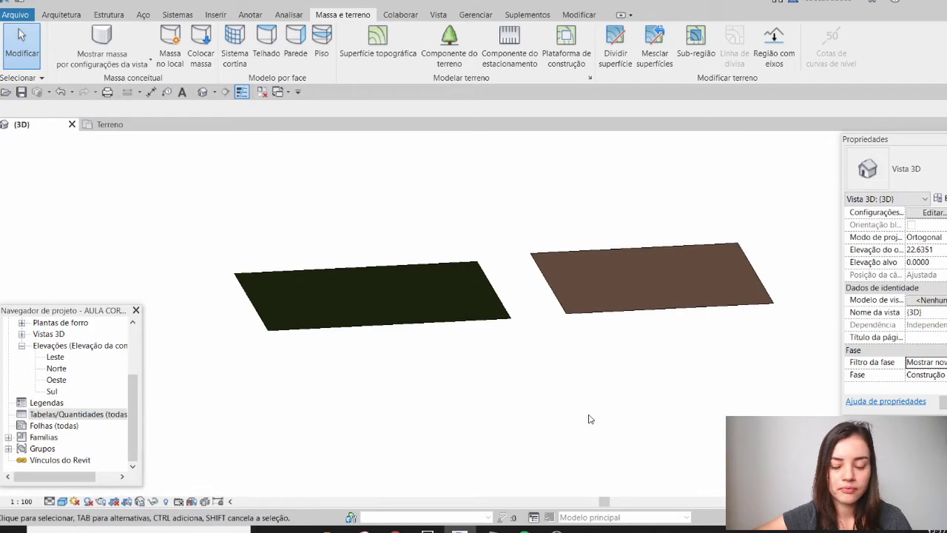
click(509, 319)
click(564, 314)
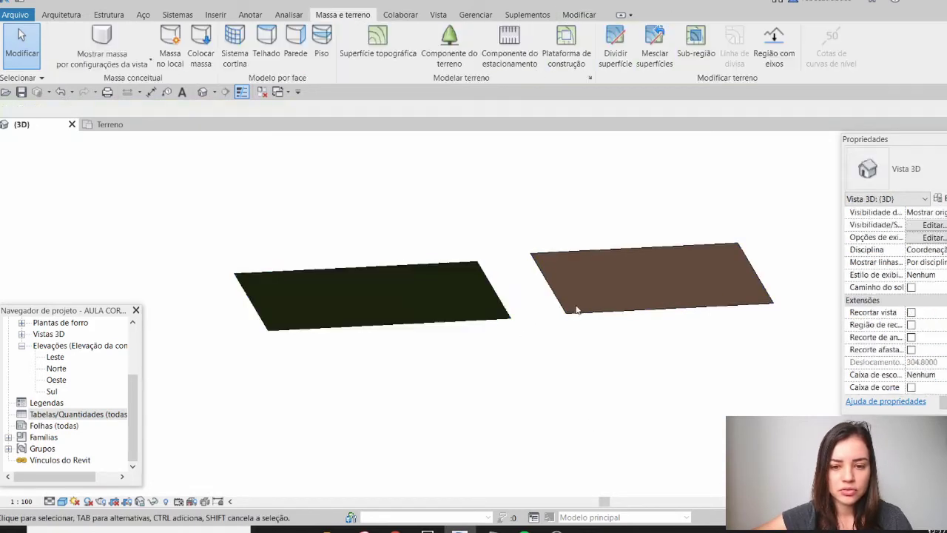
click(551, 312)
click(510, 321)
click(571, 339)
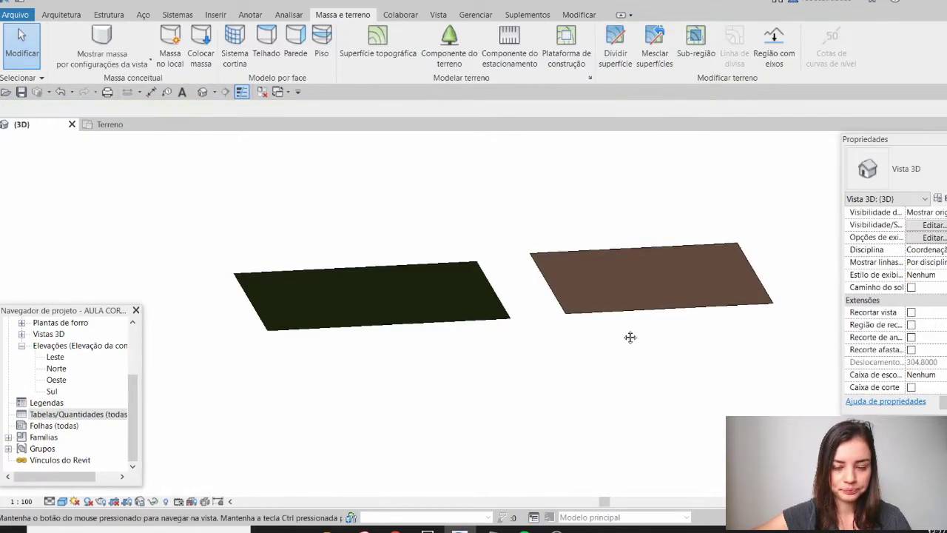
middle_drag(570, 339, 480, 365)
middle_drag(531, 309, 490, 319)
- In the Terreno floor plan, sketch a rectangular building pad boundary about 13 by 11 m inside the brown terrain
click(109, 123)
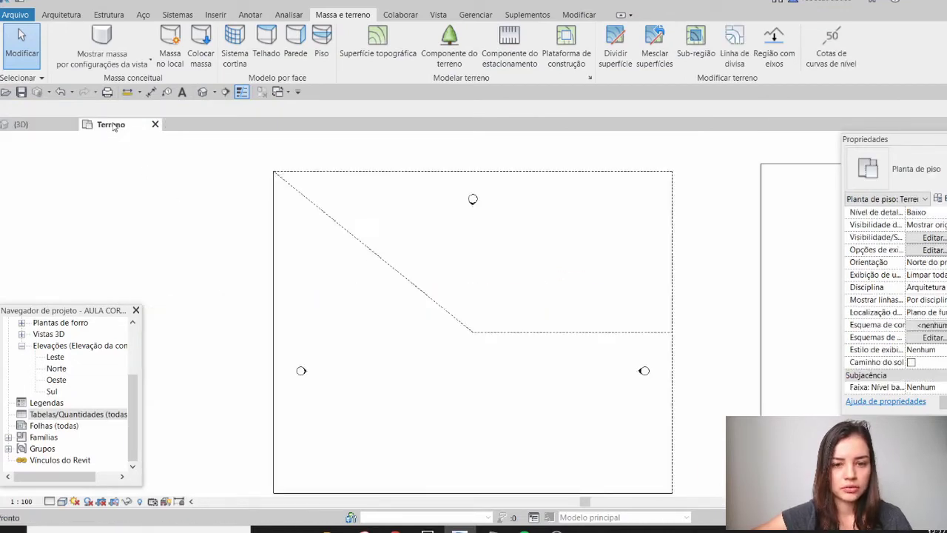
middle_drag(629, 296, 241, 242)
scroll(240, 242, down, 2)
middle_drag(499, 266, 499, 294)
scroll(467, 288, up, 1)
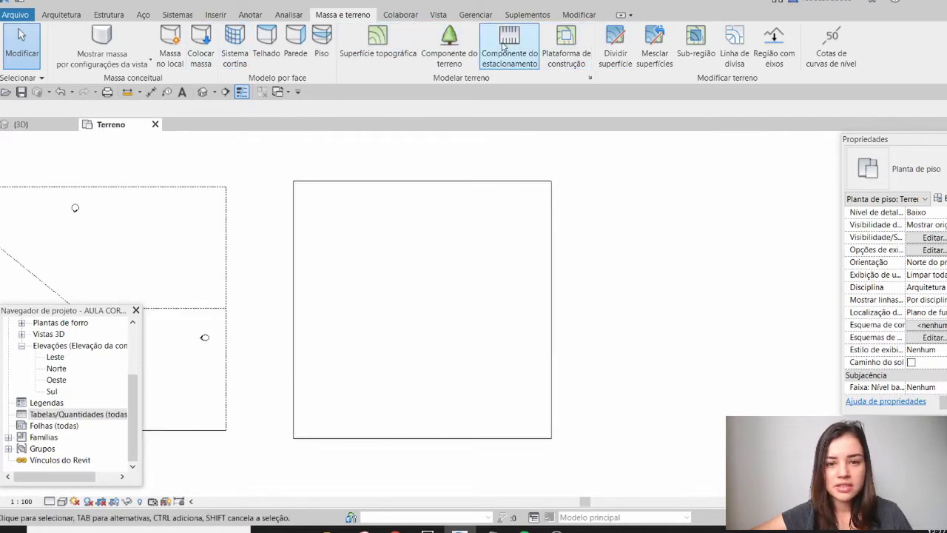
click(567, 43)
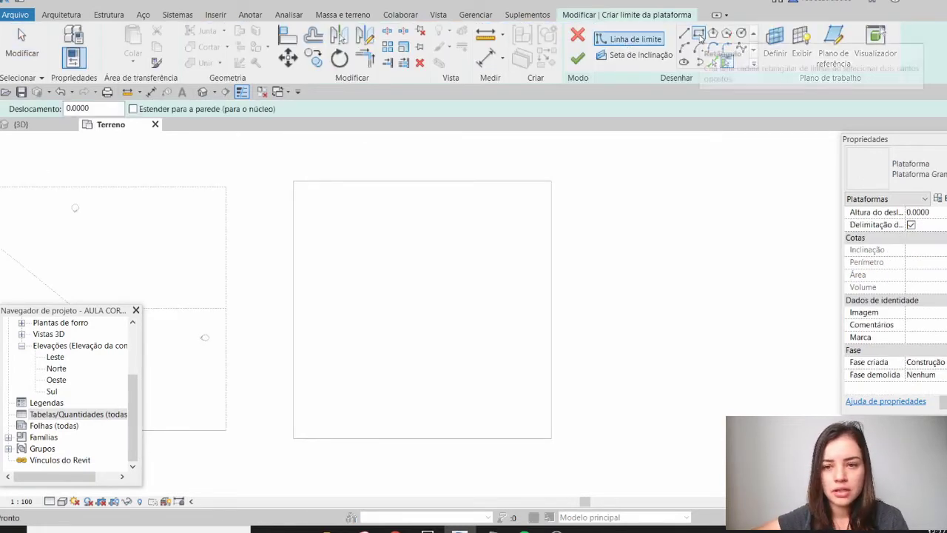
click(700, 37)
click(381, 255)
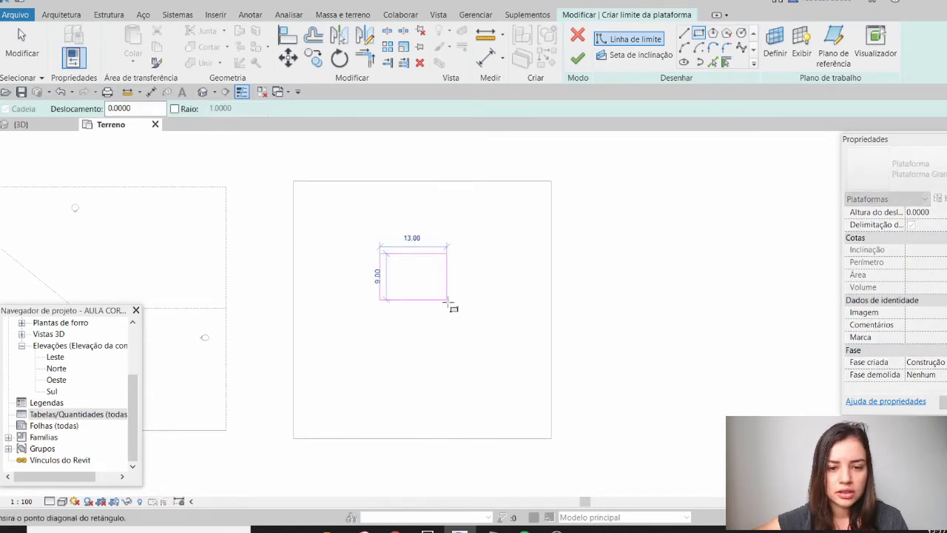
click(449, 309)
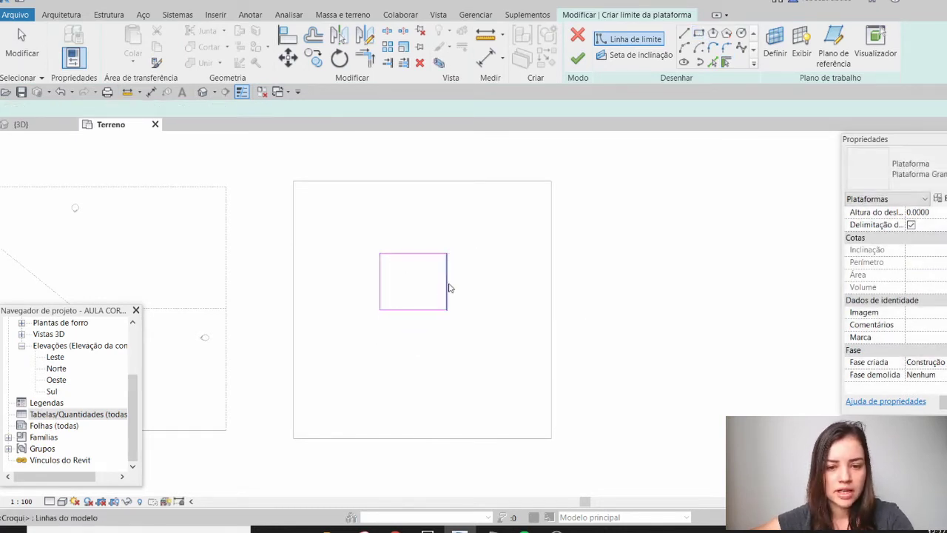
- Set the pad boundary's width and height to 10 m each
key(Escape)
key(Escape)
click(449, 288)
click(412, 331)
text(10)
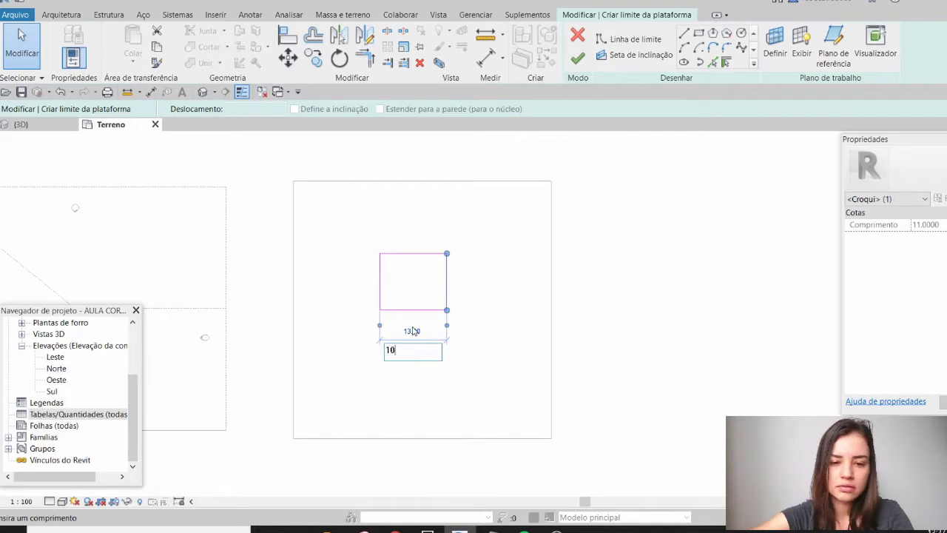
key(Return)
click(406, 310)
click(342, 279)
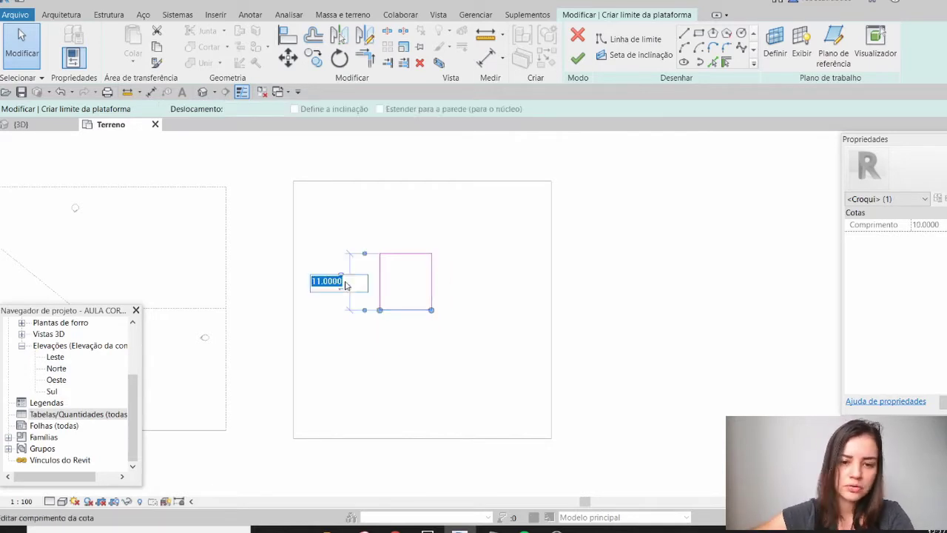
text(10)
key(Return)
click(654, 265)
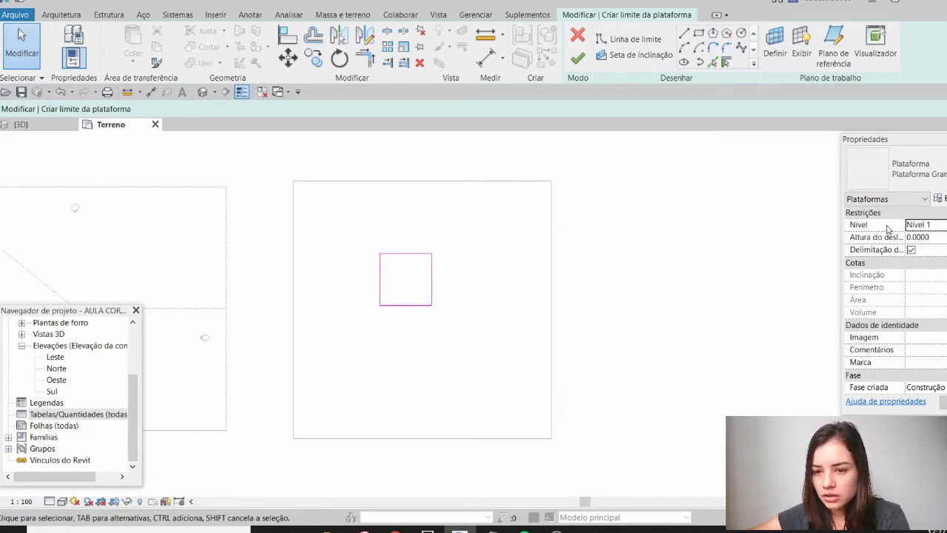
- Set the building pad's height offset from Nível 1 to 1 m and finish the boundary
click(918, 236)
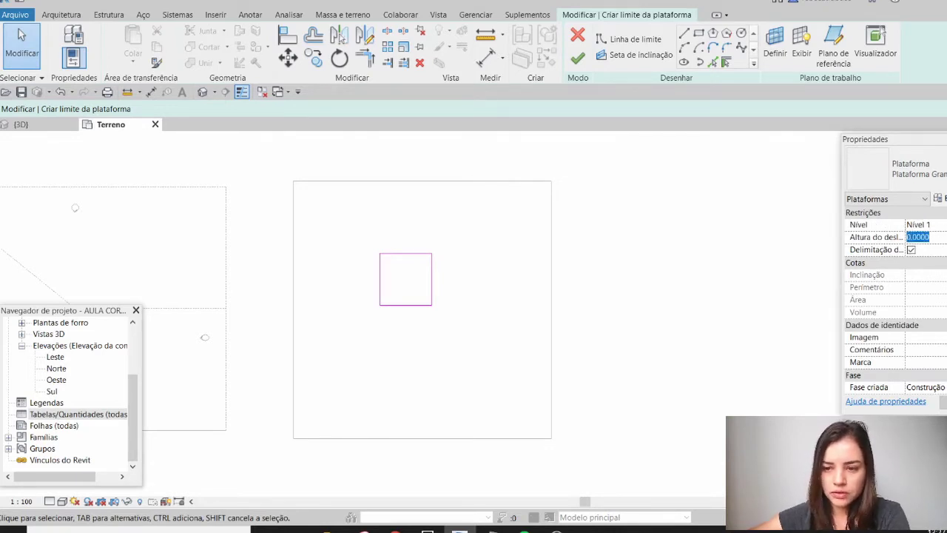
text(1)
key(Return)
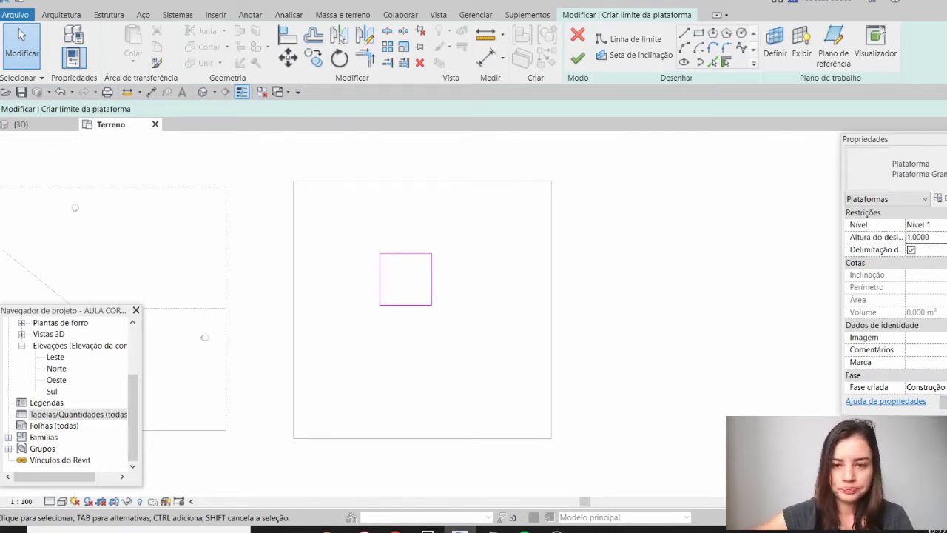
click(578, 57)
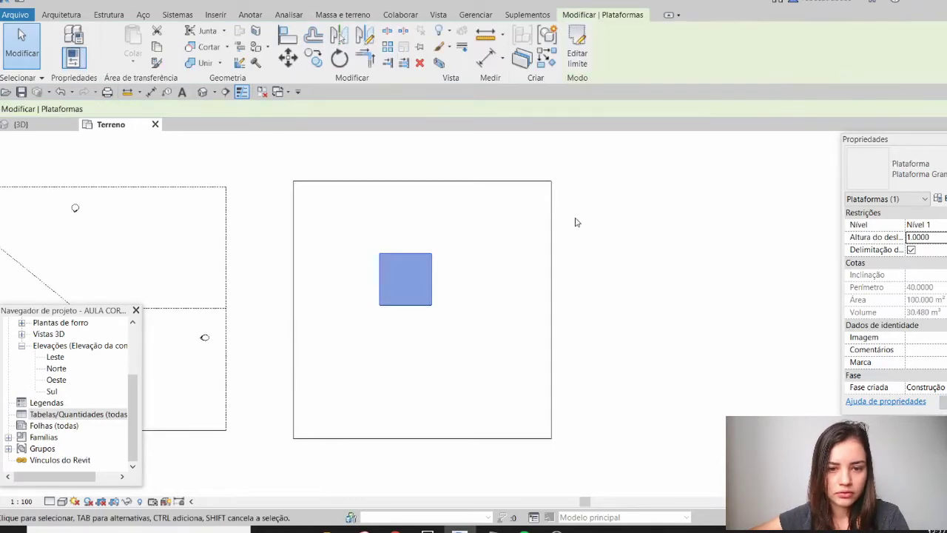
key(Escape)
- In the 3D view, check the properties of the building pad and of the topography portion directly beneath it
click(20, 125)
scroll(449, 298, up, 5)
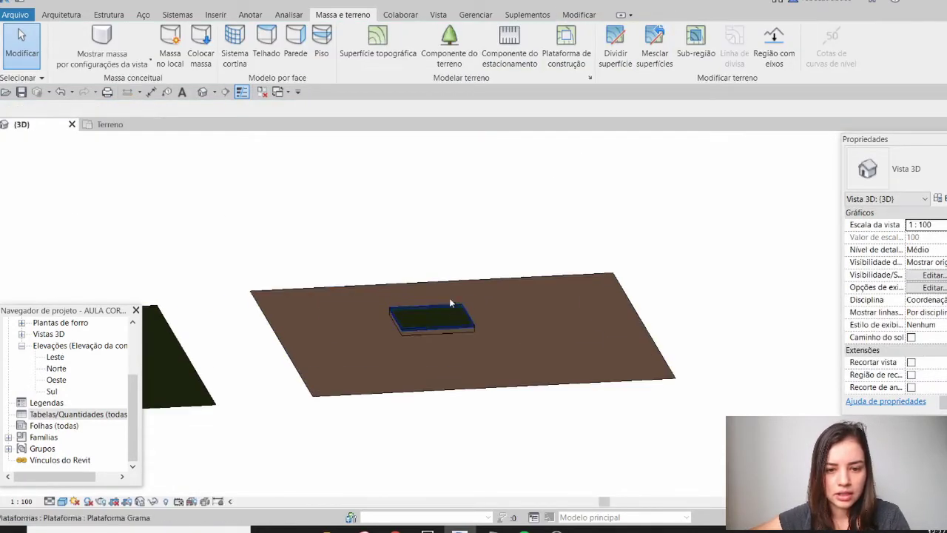
shift+middle_drag(370, 366, 590, 229)
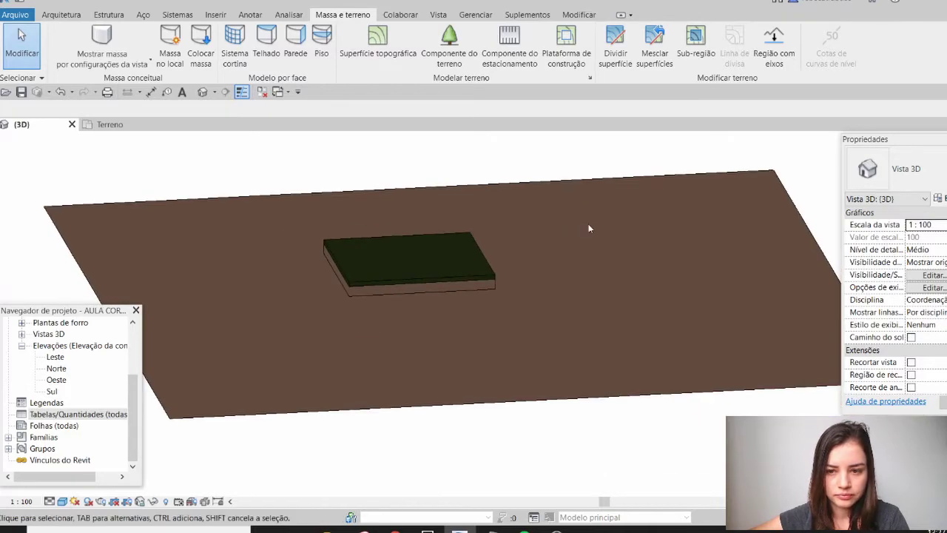
click(486, 270)
scroll(488, 269, up, 1)
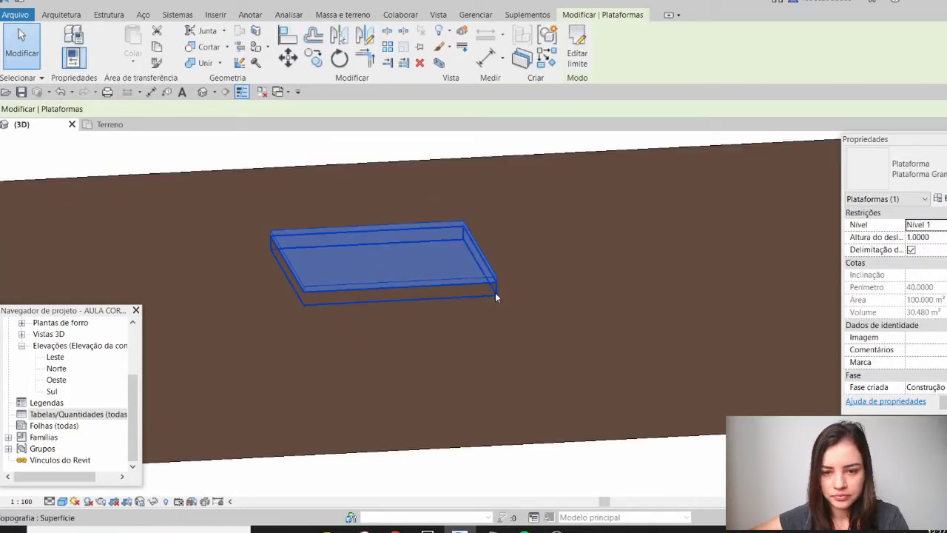
click(496, 297)
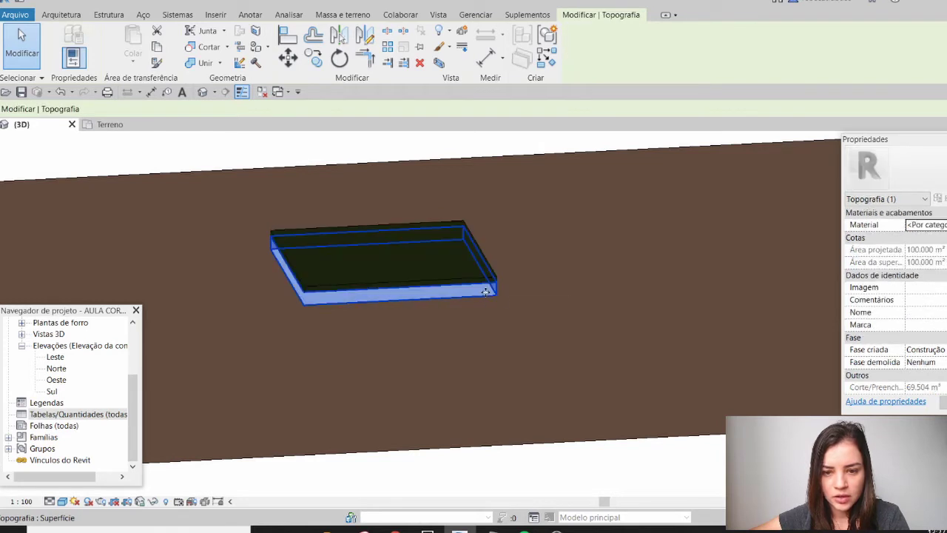
- Draw a vertical section line through the building pad in the Terreno floor plan and open the new section view
scroll(904, 273, down, 1)
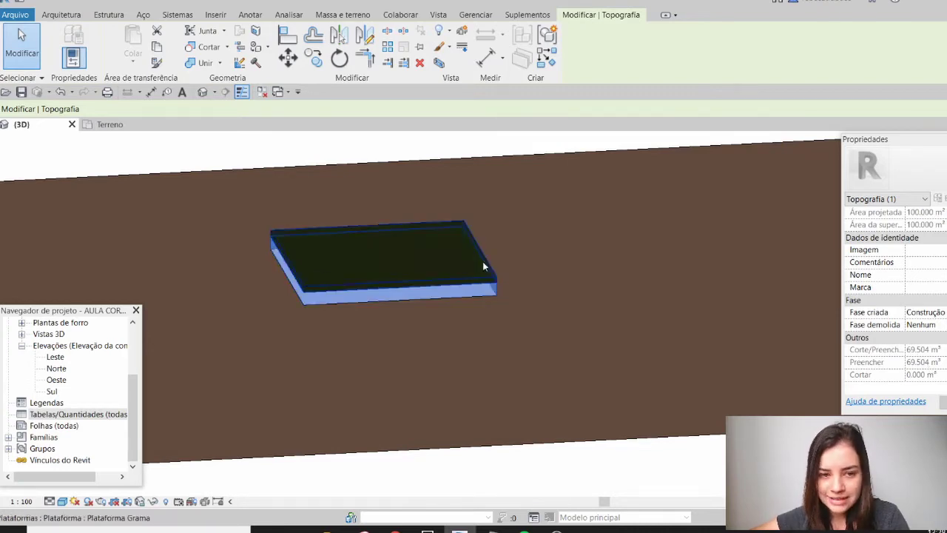
click(322, 160)
click(112, 126)
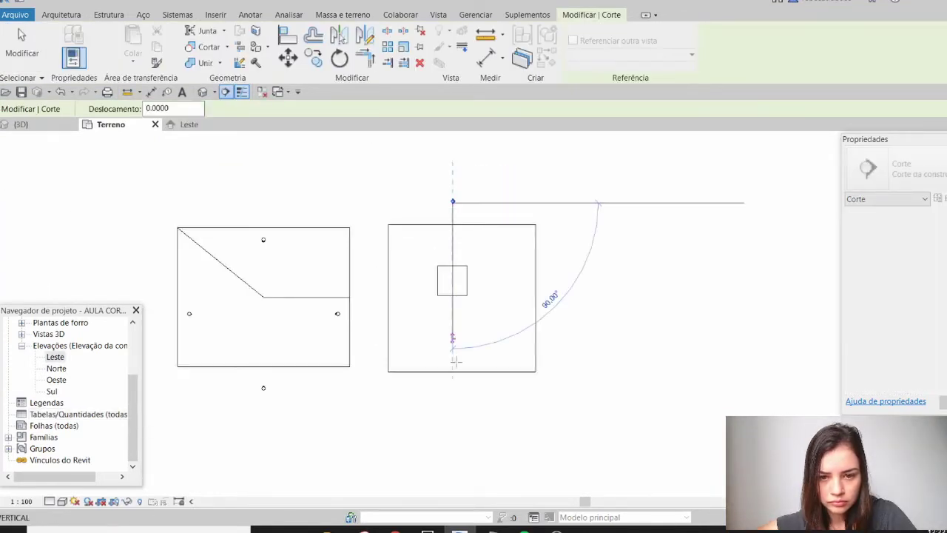
click(454, 393)
double_click(454, 201)
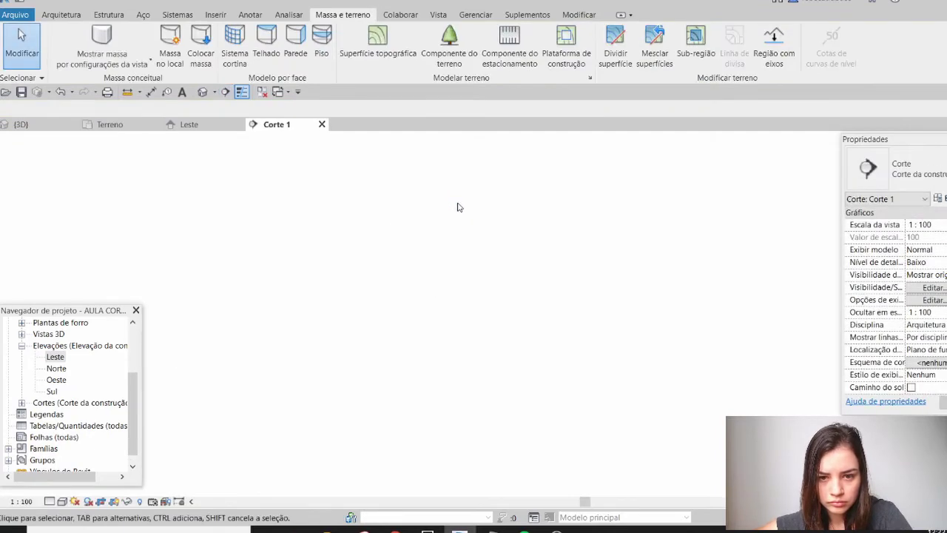
- Assign the Corte de terreno view template to the section view
scroll(460, 215, down, 3)
middle_drag(465, 220, 453, 309)
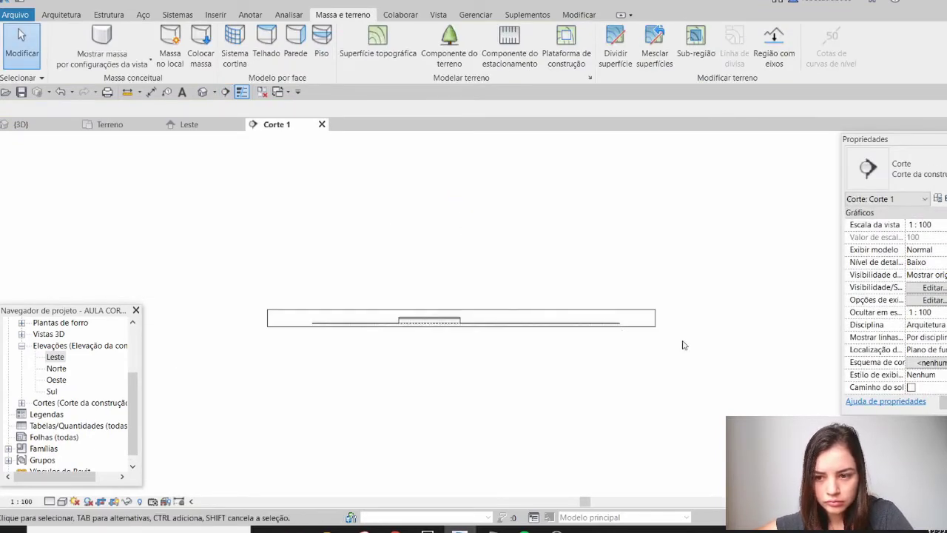
scroll(929, 330, down, 4)
click(929, 361)
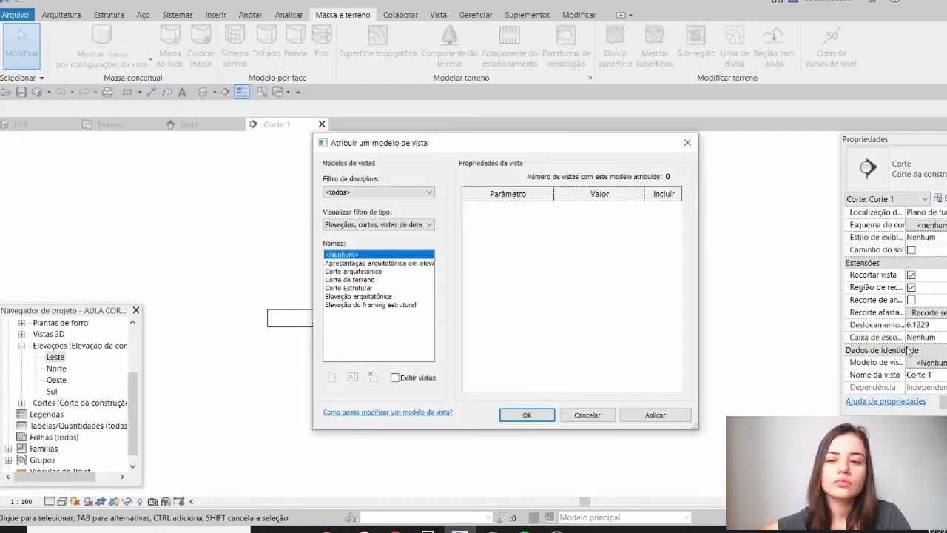
click(350, 280)
click(526, 415)
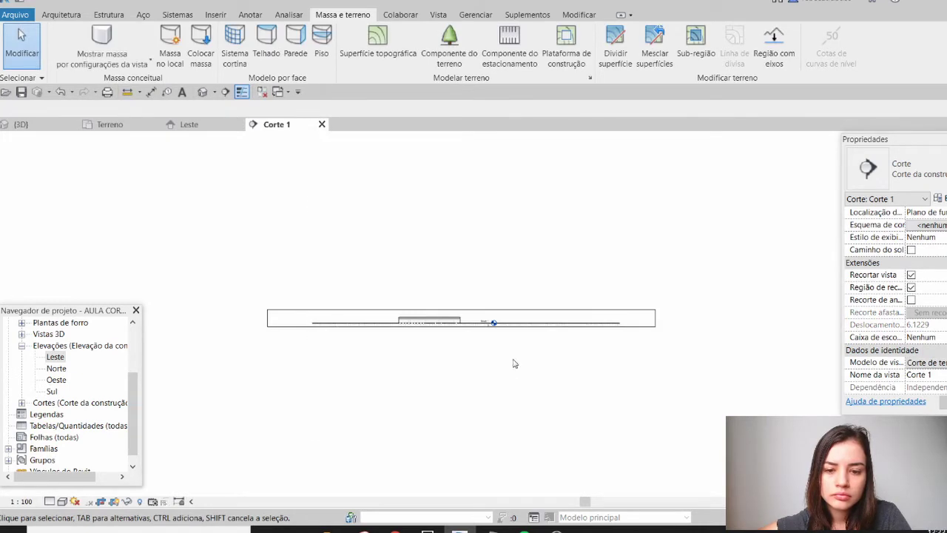
- Shorten the section's crop region so that both ends sit close to the edges of the terrain
click(656, 322)
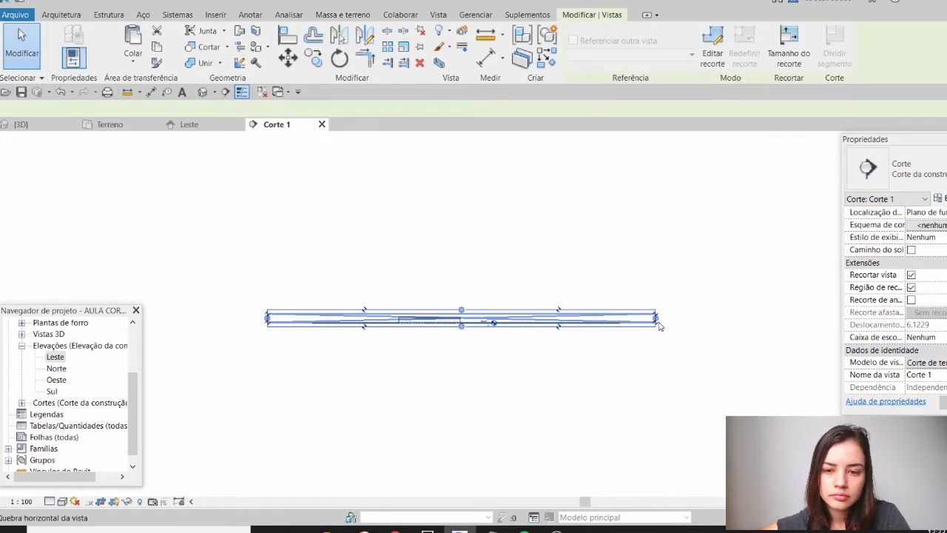
click(659, 326)
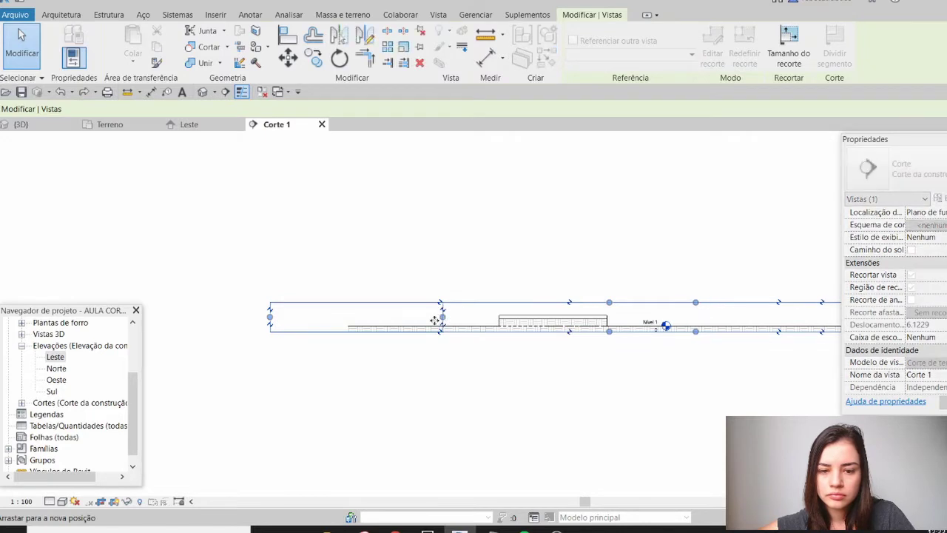
drag(434, 320, 343, 319)
middle_drag(420, 365, 288, 364)
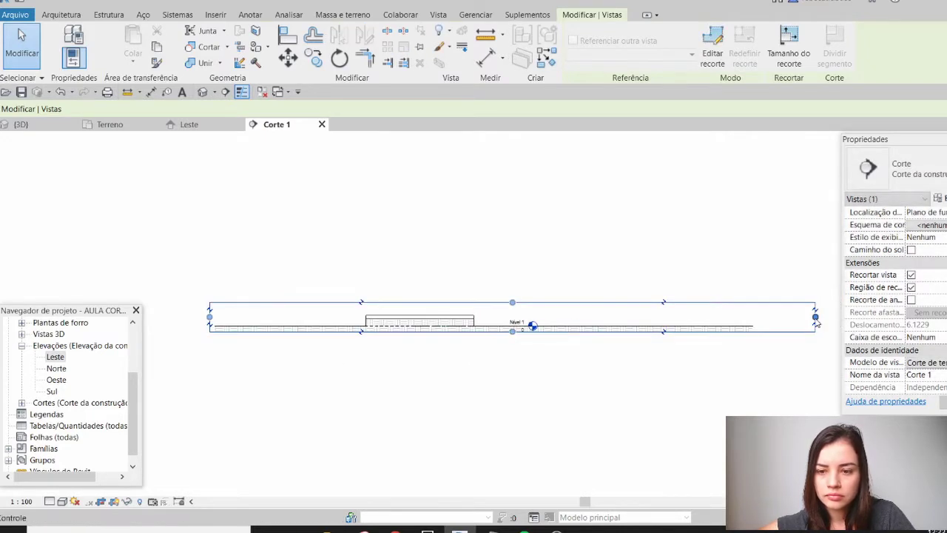
drag(816, 322, 757, 322)
click(533, 345)
- Examine the pad in section and check its height offset and the elevation of Nível 1
scroll(482, 311, up, 2)
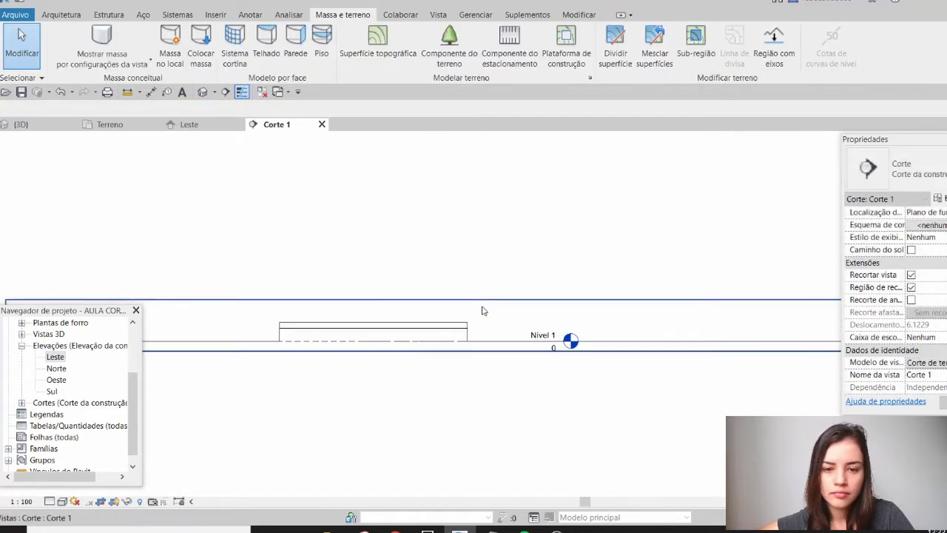
scroll(477, 321, up, 2)
middle_drag(482, 326, 541, 301)
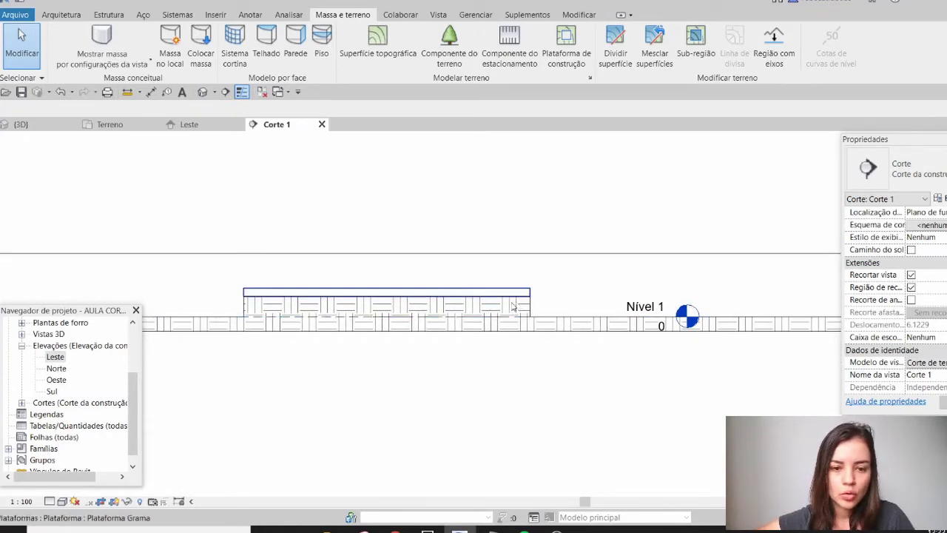
scroll(552, 299, up, 1)
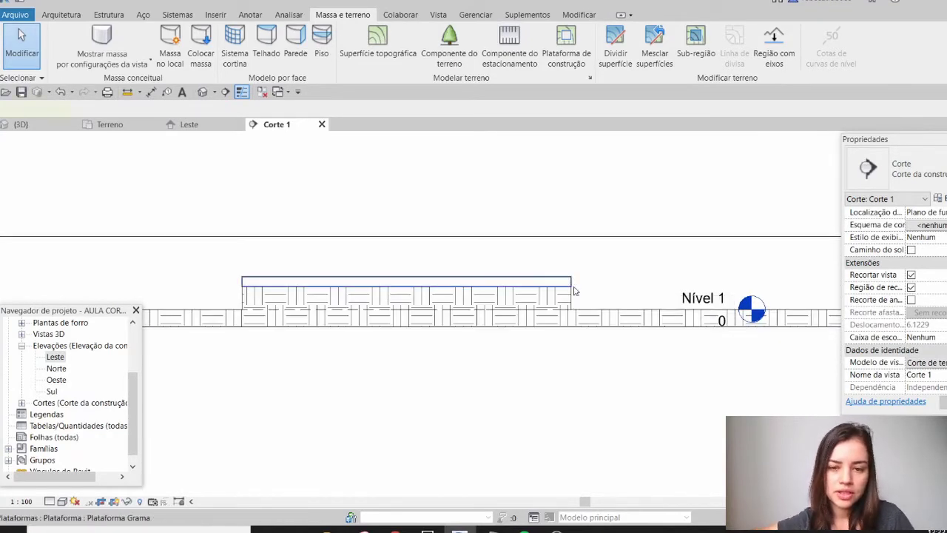
click(575, 291)
scroll(904, 292, up, 1)
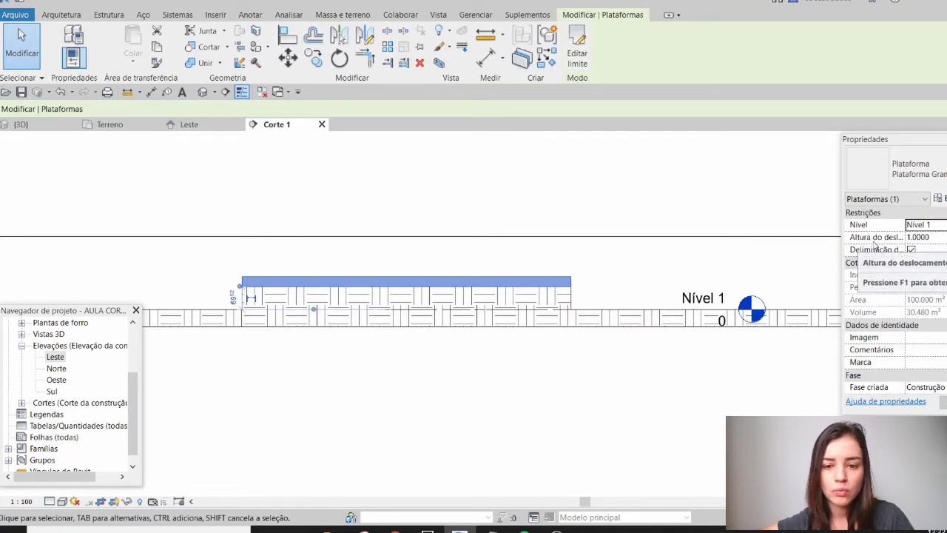
click(703, 310)
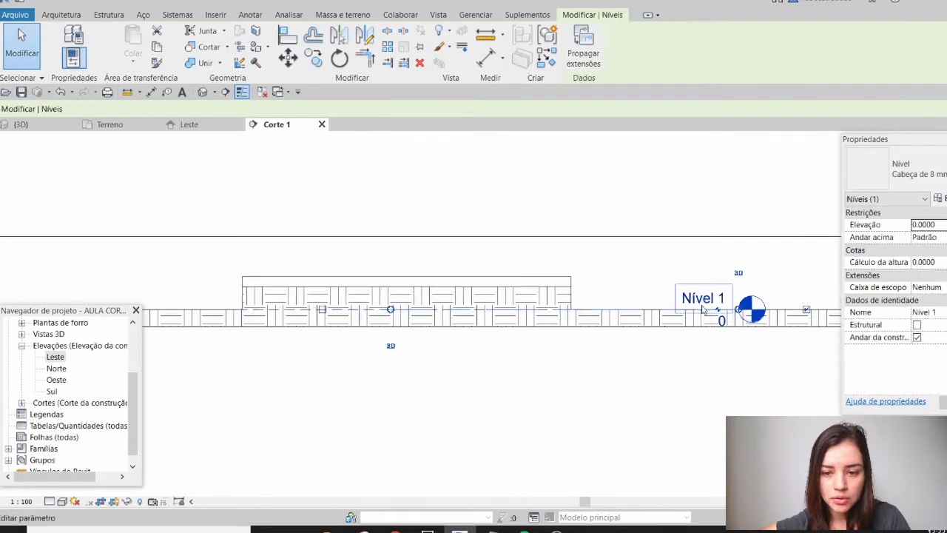
- Place an aligned dimension between the Nível 1 line and the top face of the building pad
scroll(555, 293, up, 2)
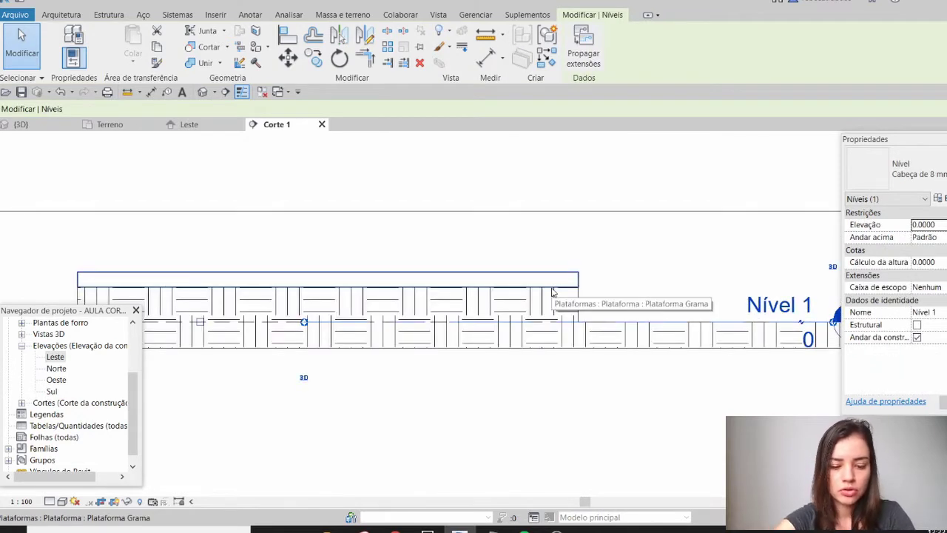
key(d)
key(i)
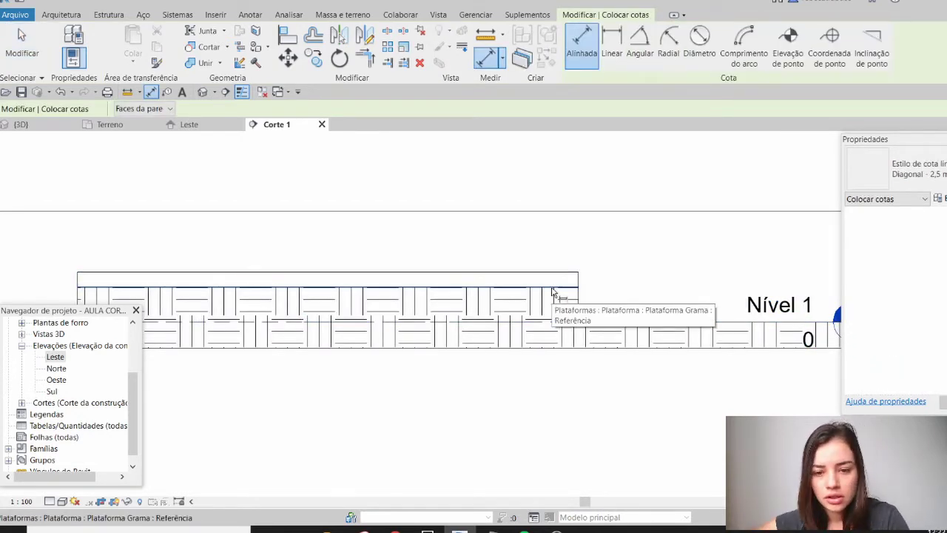
middle_drag(671, 310, 577, 311)
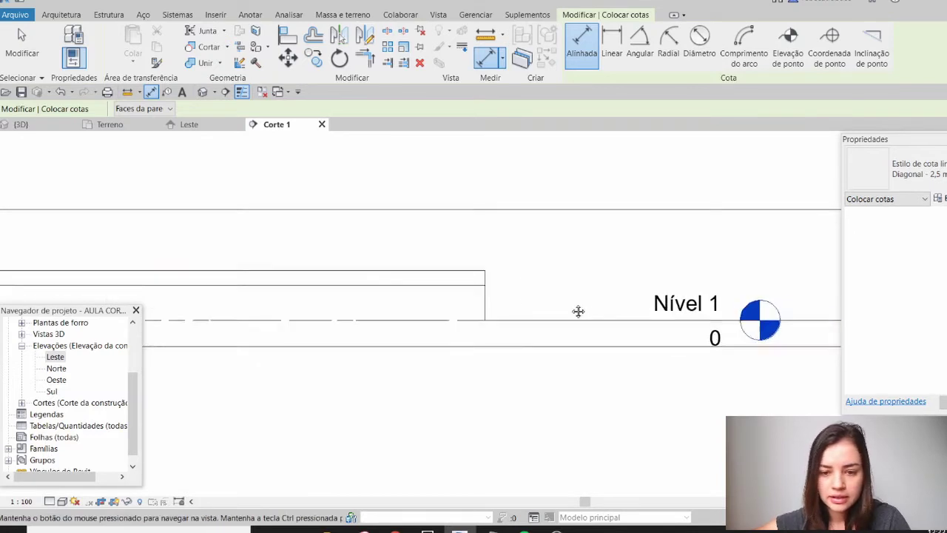
click(560, 322)
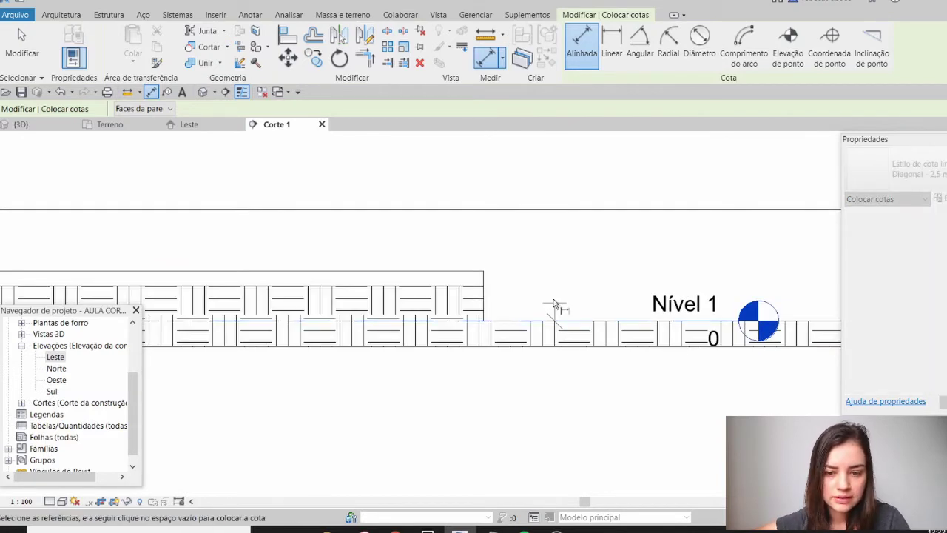
click(448, 272)
click(552, 280)
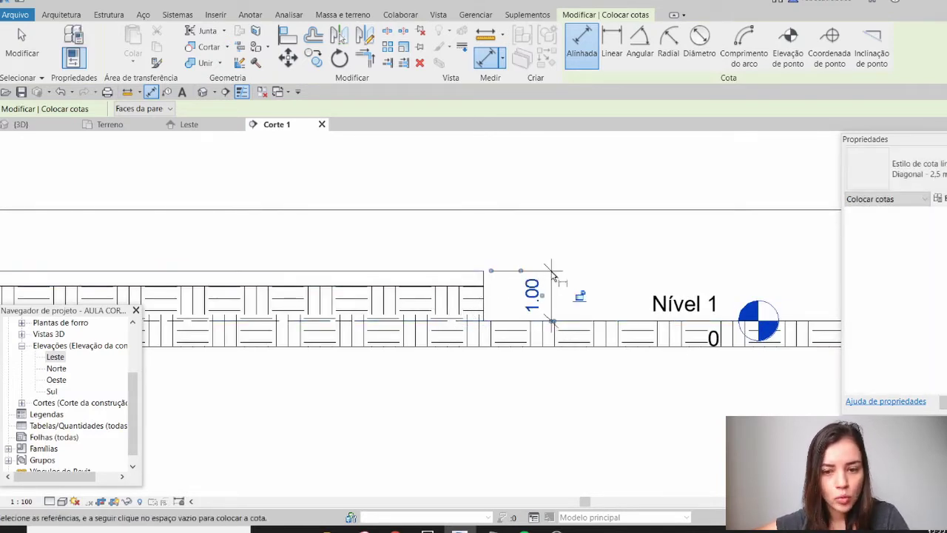
key(Escape)
key(Escape)
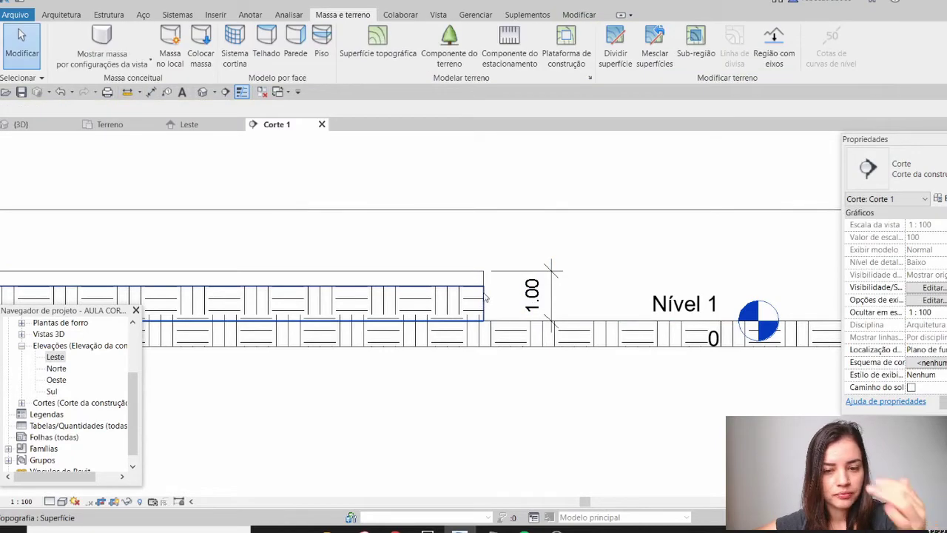
- Set the GRAMA structure layer of the Plataforma Grama type to a thickness of 0.1000 m
click(487, 278)
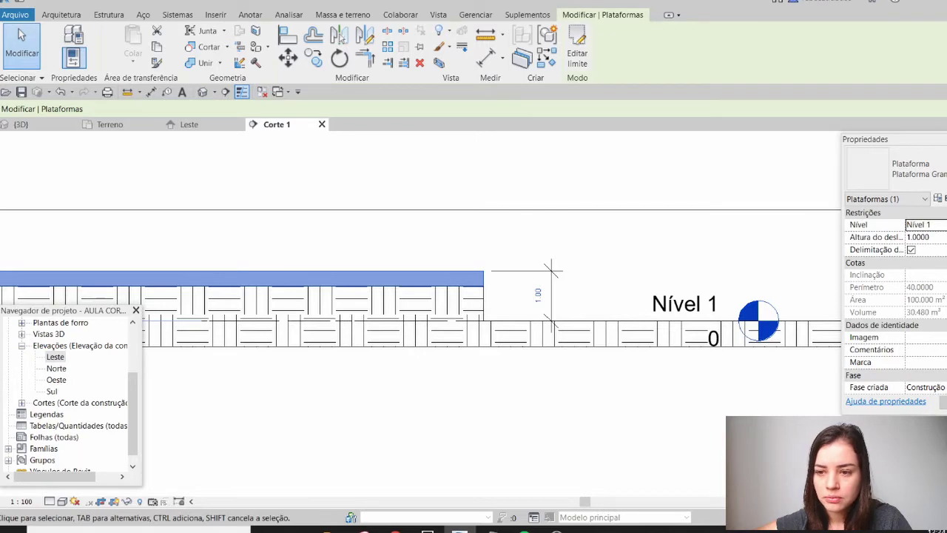
click(938, 198)
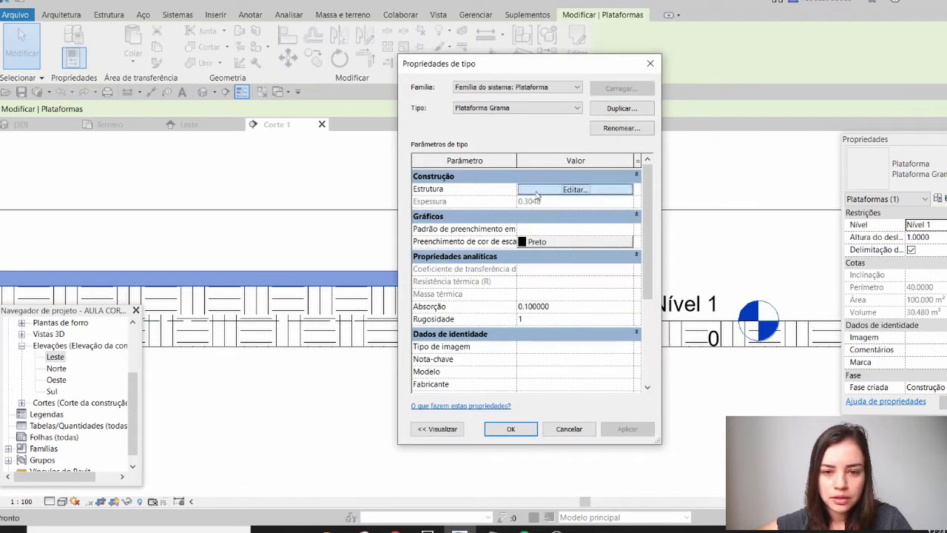
click(537, 189)
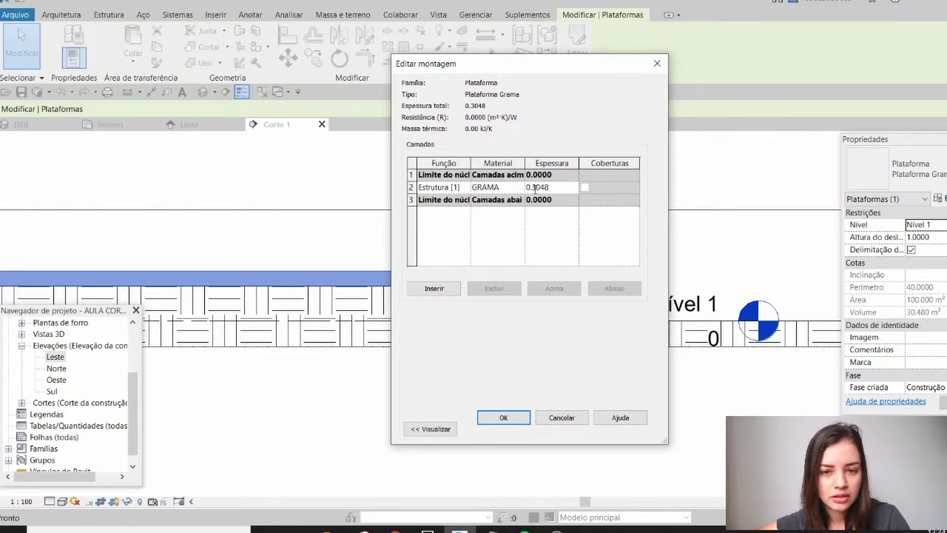
drag(533, 188, 567, 187)
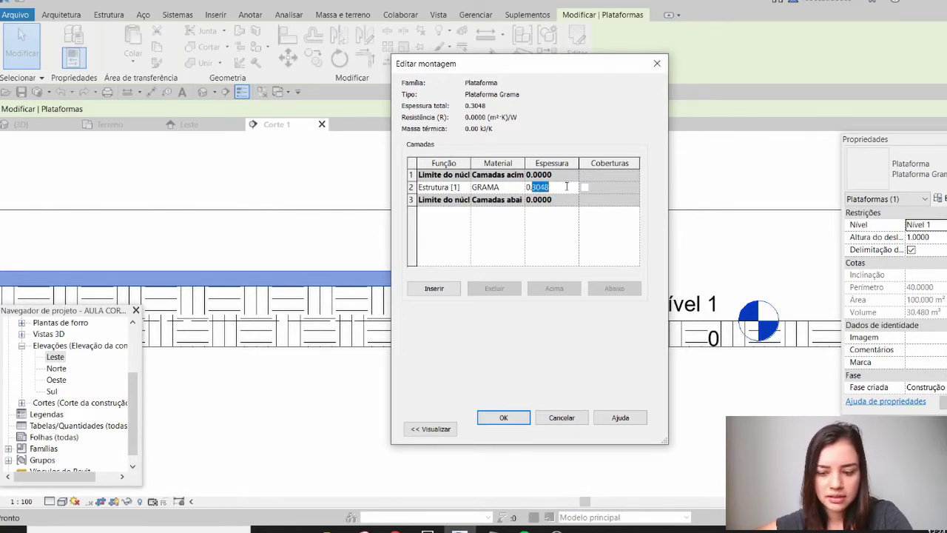
text(1000)
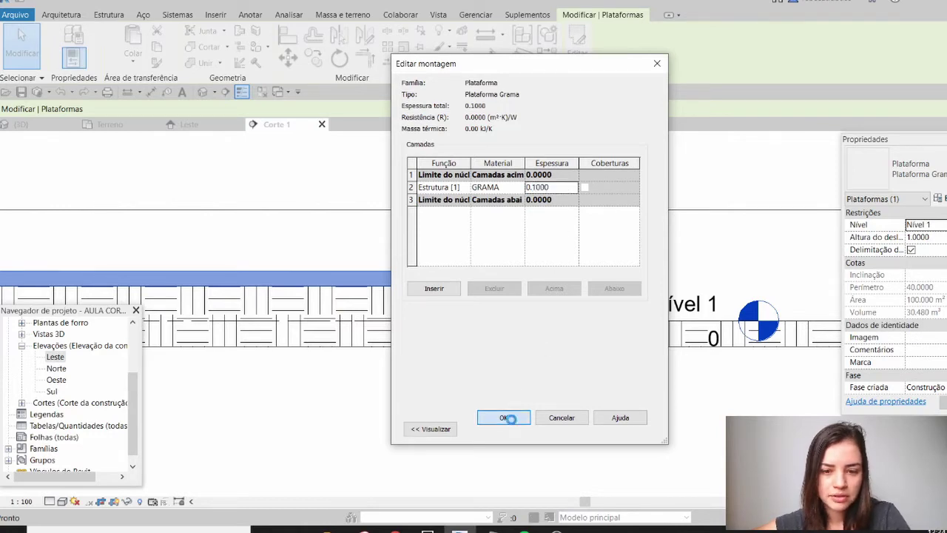
click(510, 417)
click(512, 435)
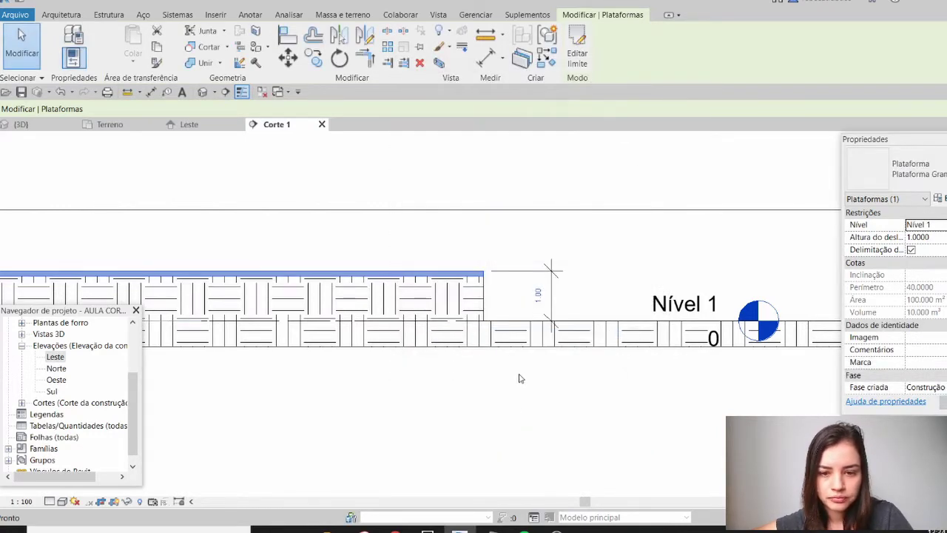
click(513, 400)
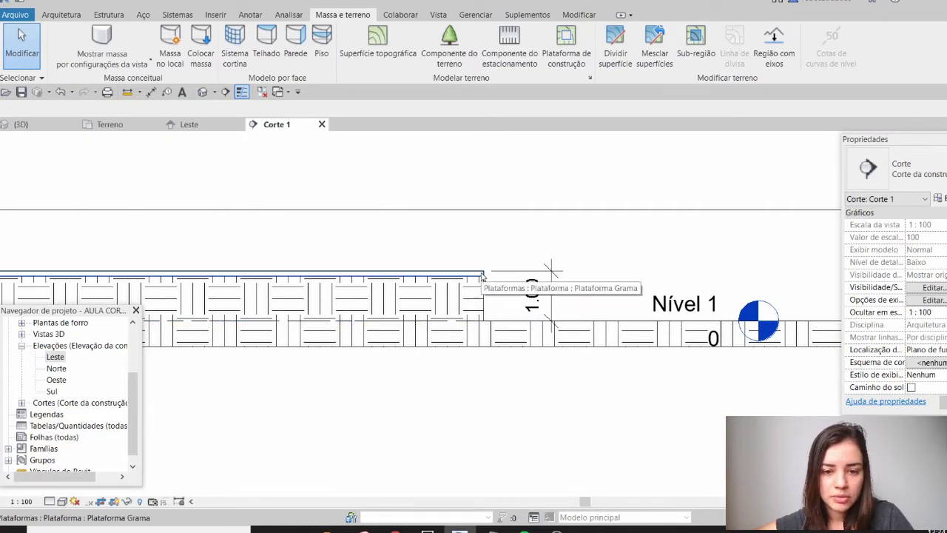
- Check the cut/fill properties of the topography portion beneath the pad and look closely at the pad's edge
click(484, 293)
click(486, 290)
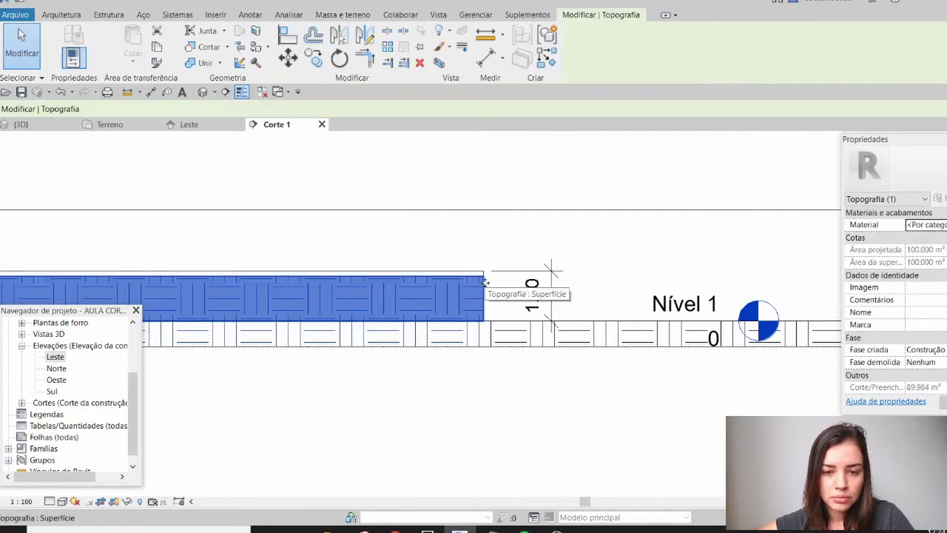
click(455, 269)
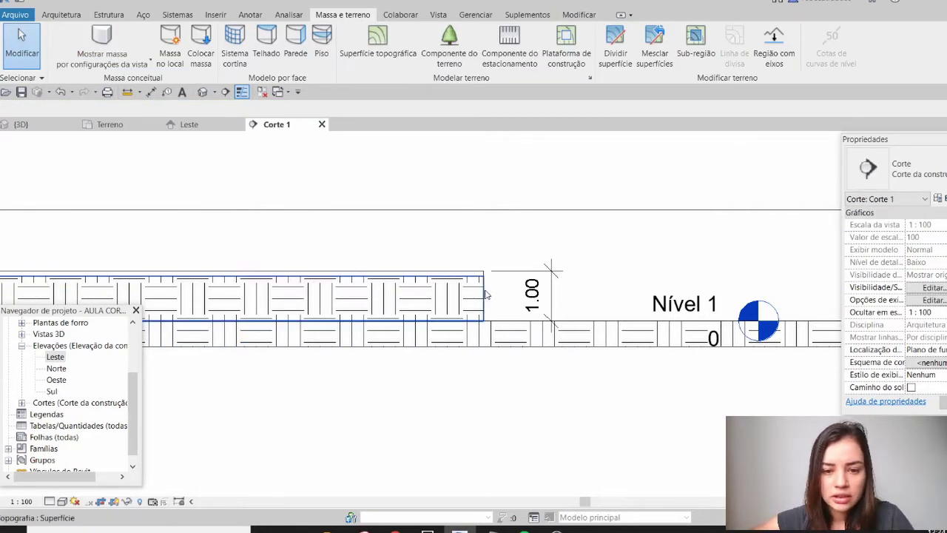
click(484, 292)
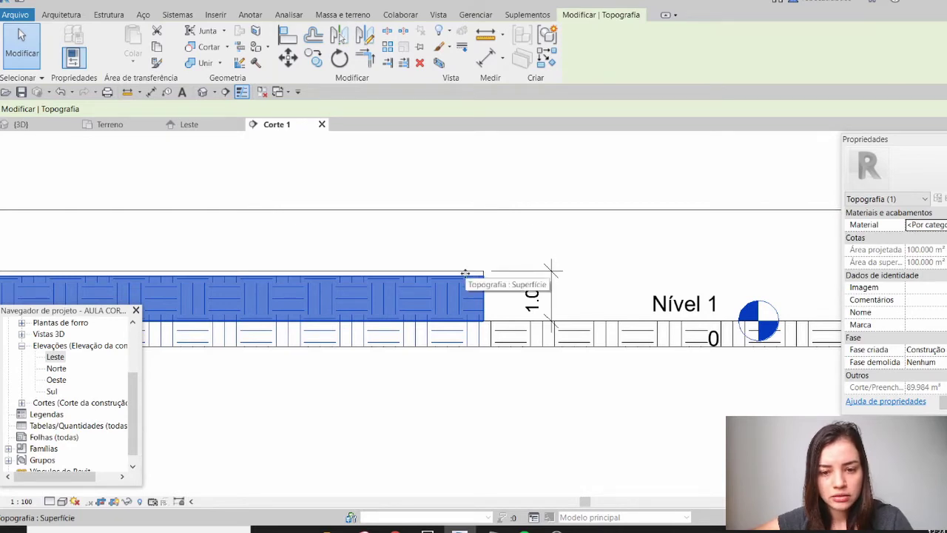
scroll(465, 273, up, 2)
click(551, 251)
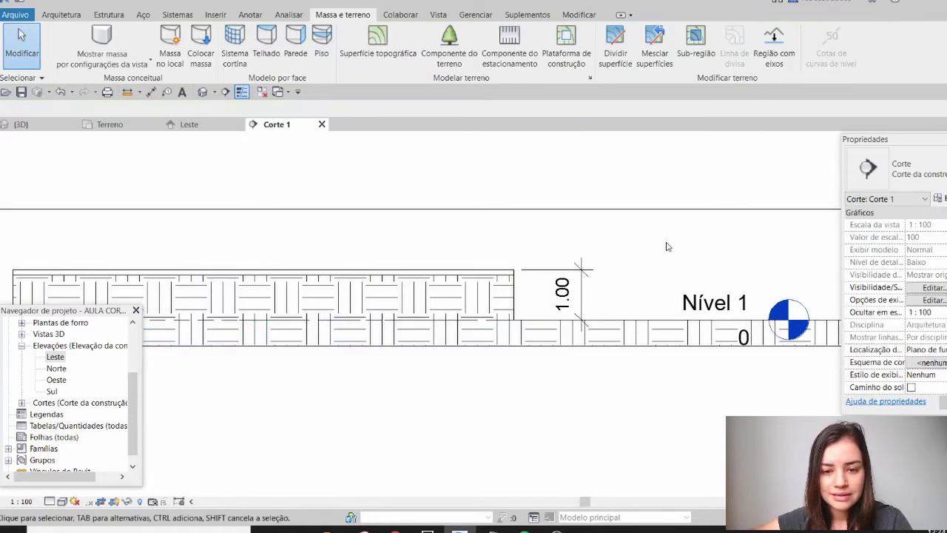
click(486, 305)
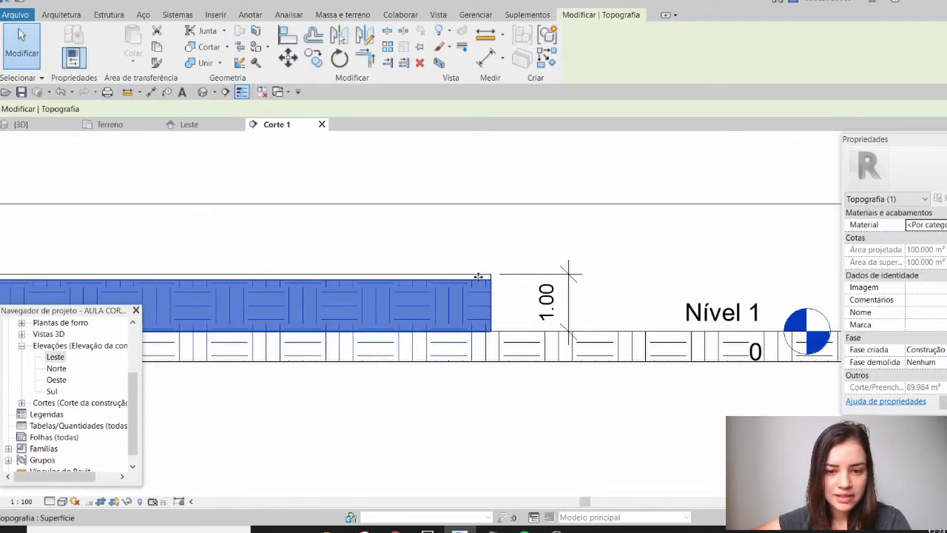
scroll(465, 282, up, 3)
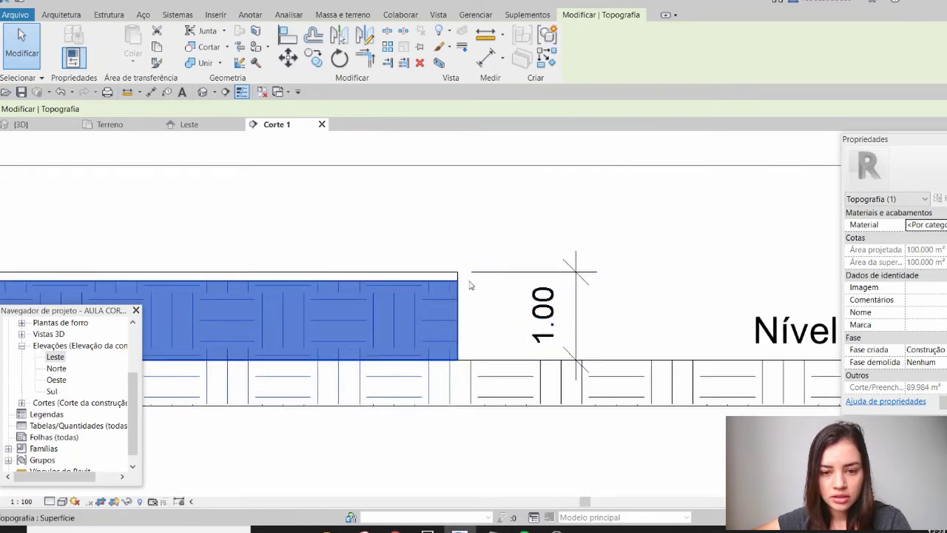
click(495, 296)
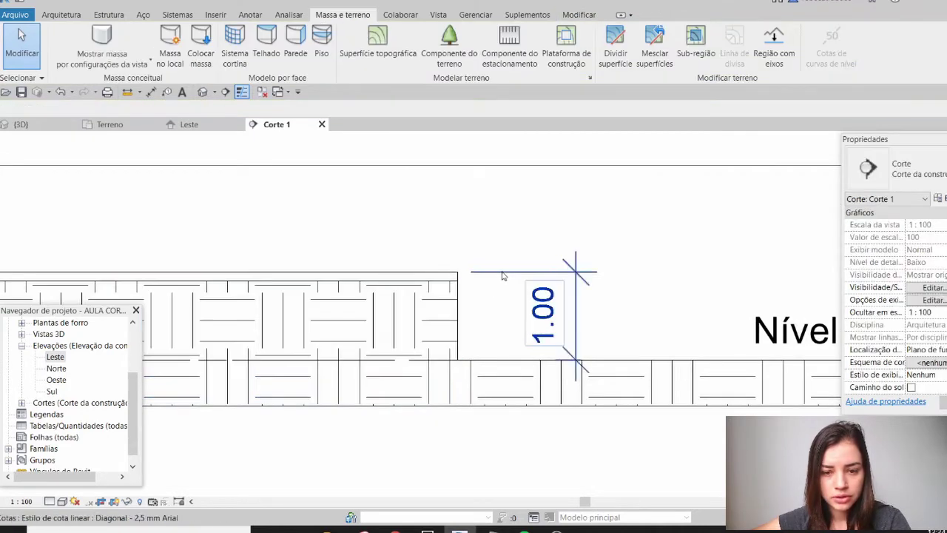
- Move the height dimension's upper reference to the pad's underside and select the topography beneath to compare its fill volume
click(501, 271)
drag(526, 277, 484, 284)
click(456, 311)
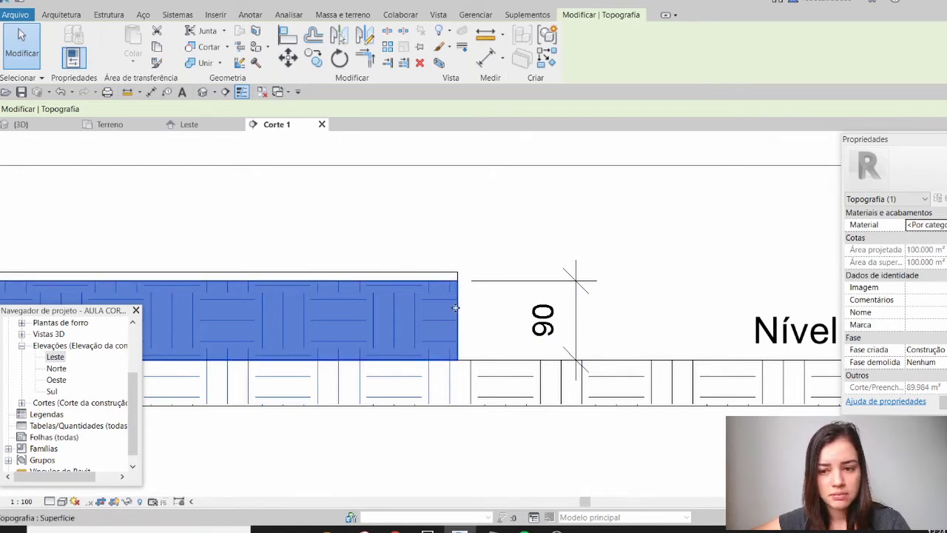
- Move the height dimension's upper reference from the pad's underside to its top face
click(485, 312)
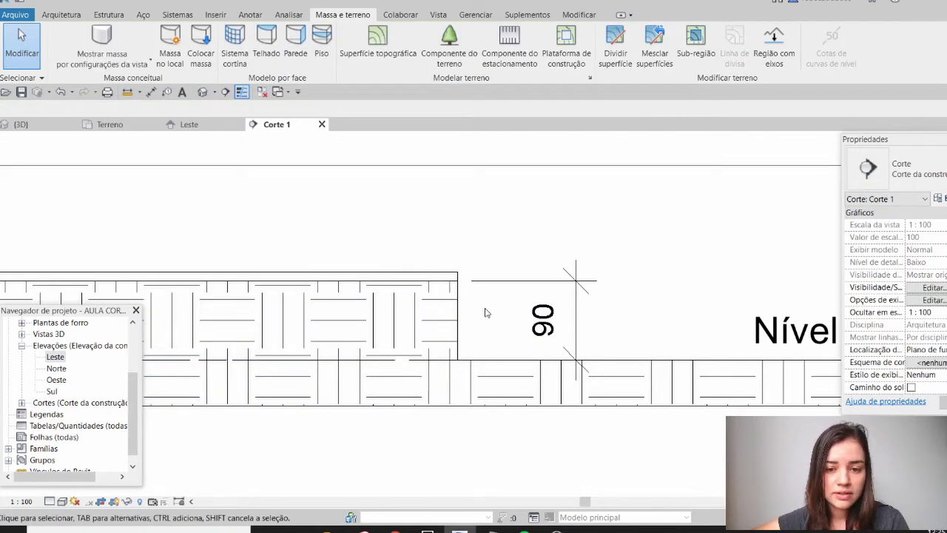
click(455, 279)
scroll(469, 293, down, 3)
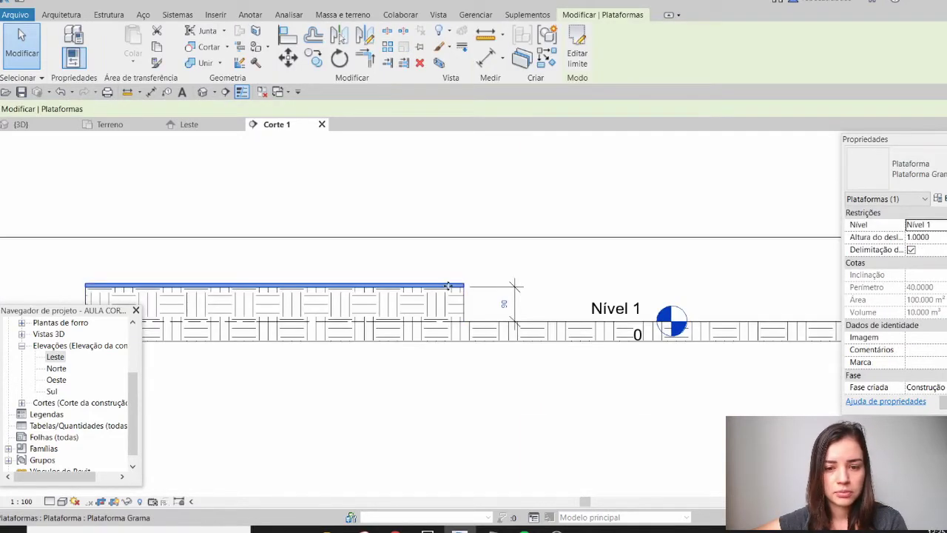
click(482, 281)
scroll(479, 281, up, 2)
click(504, 303)
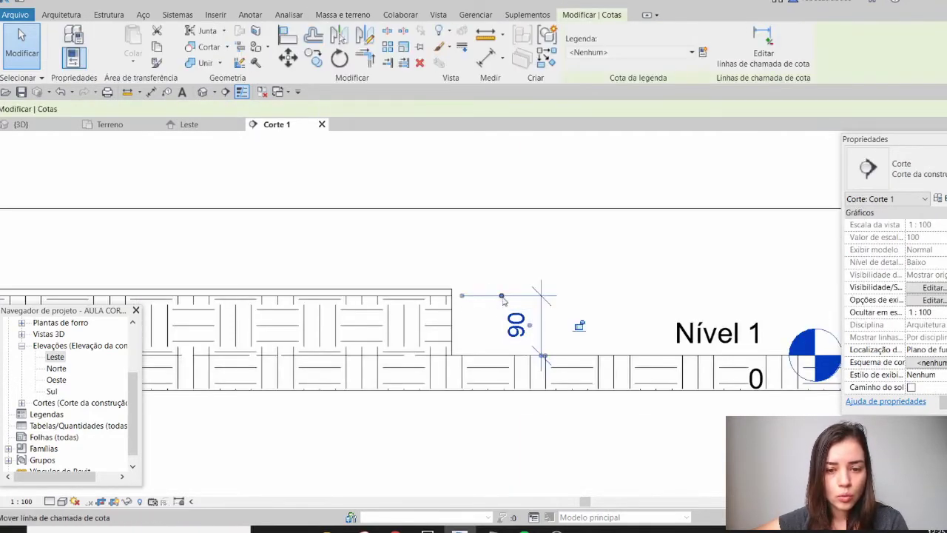
click(444, 276)
click(431, 291)
scroll(474, 326, down, 3)
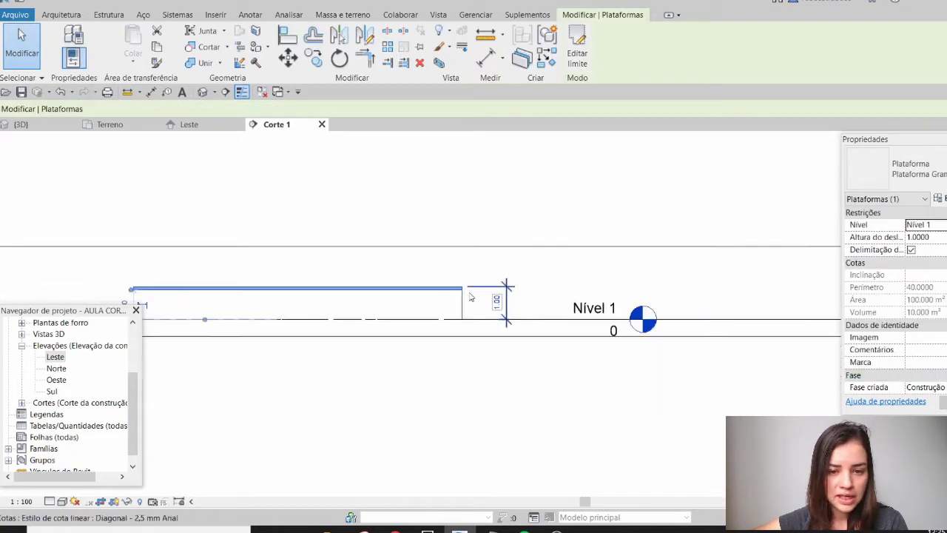
click(634, 398)
scroll(607, 349, up, 3)
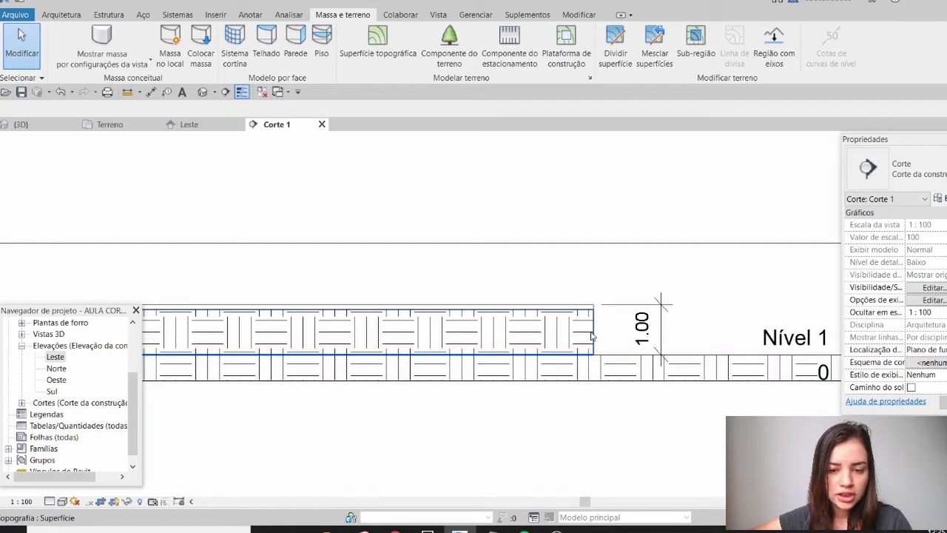
- Select the topography beneath the pad and compare its cut/fill volume with the dimensioned height
click(591, 336)
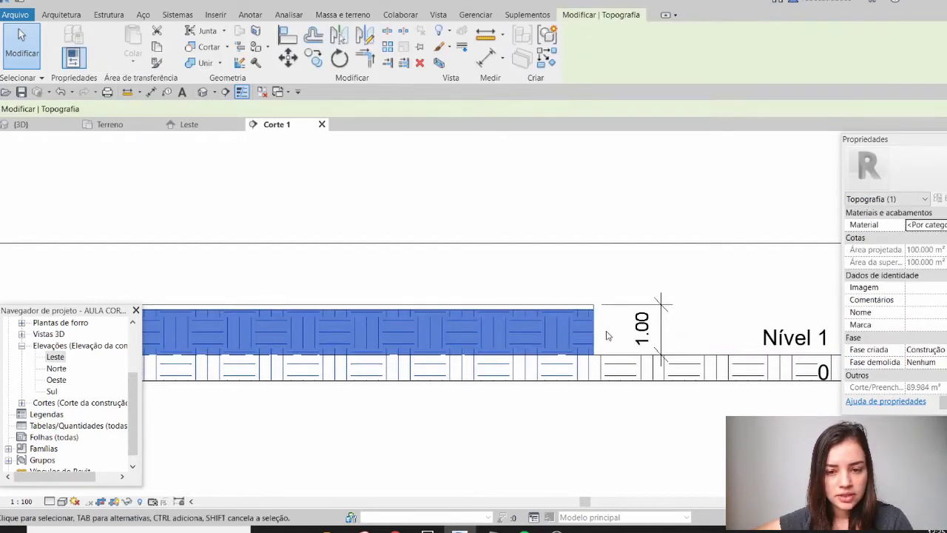
click(607, 332)
middle_drag(613, 339, 672, 358)
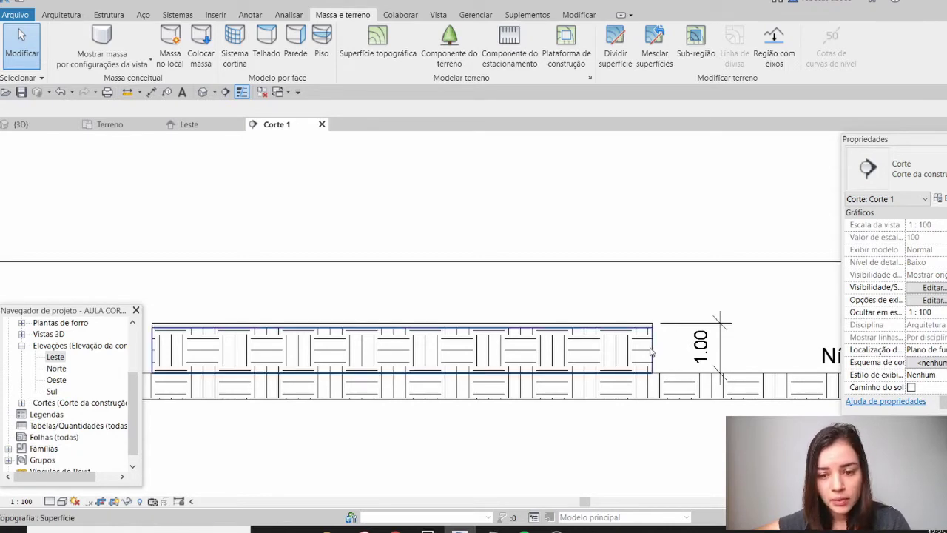
scroll(636, 348, up, 2)
scroll(599, 337, down, 1)
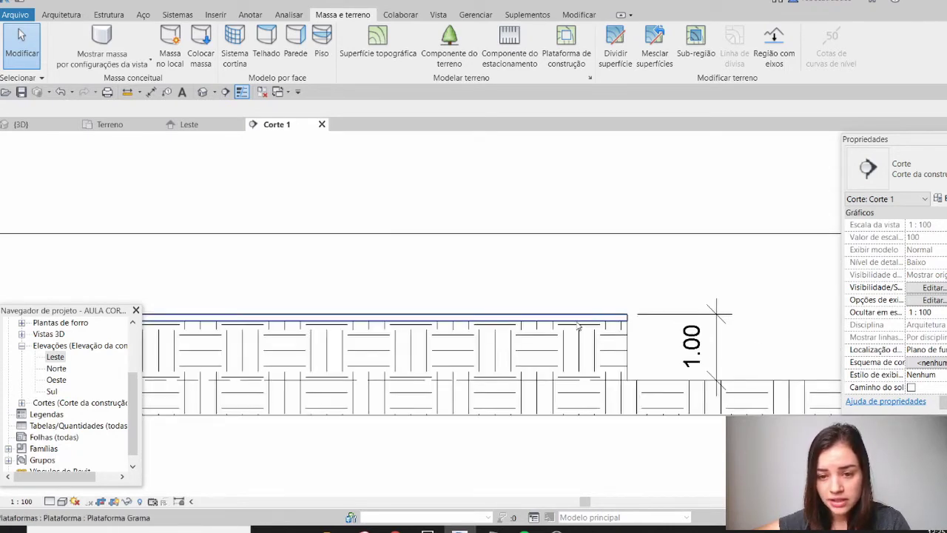
click(626, 338)
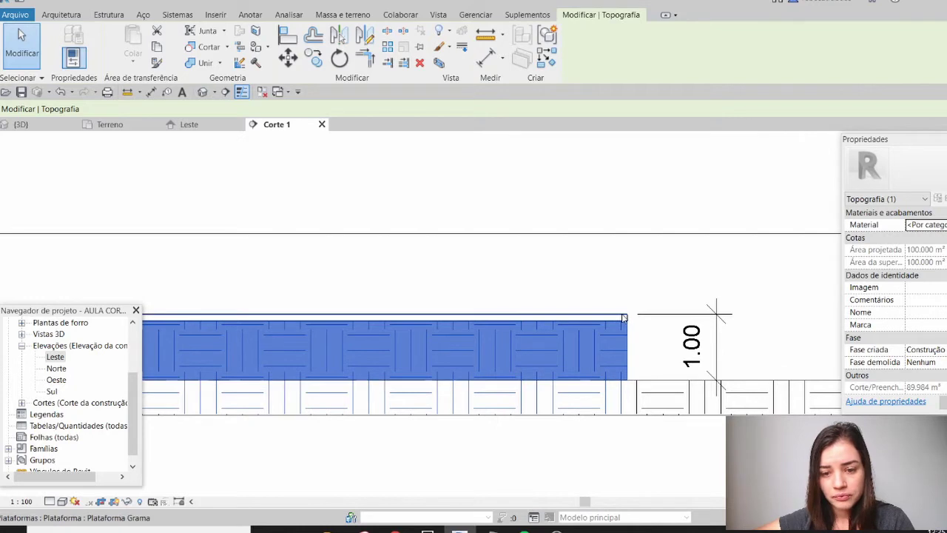
- Set the raised pad's height offset from Nível 1 to 1.1 m
click(624, 319)
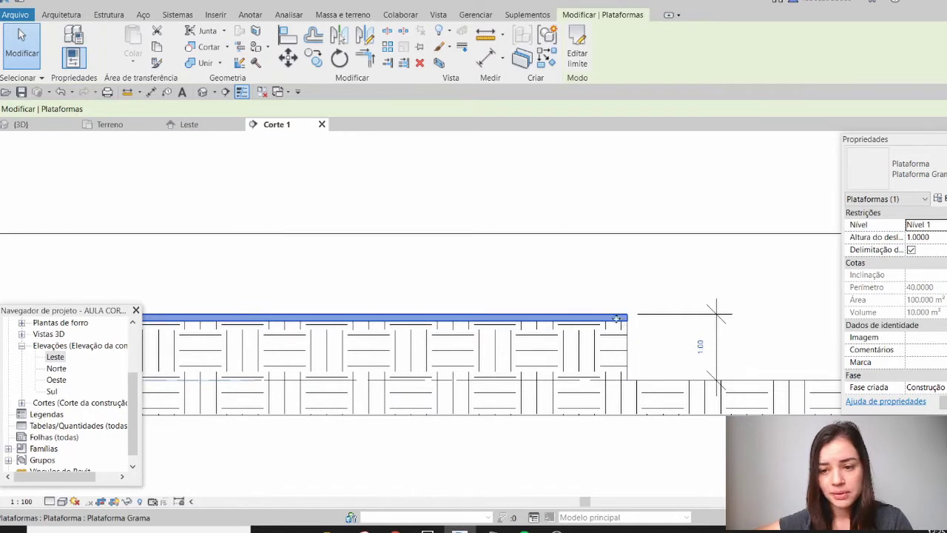
click(943, 237)
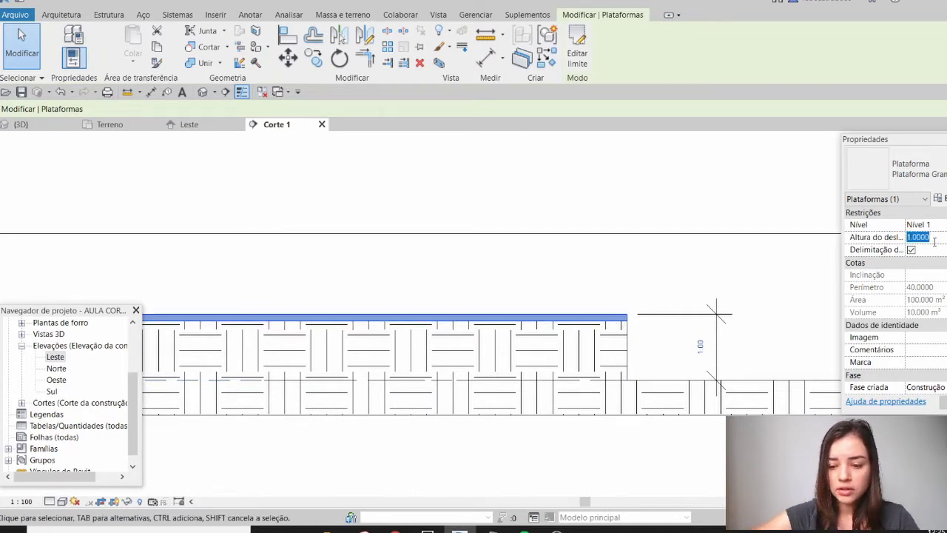
text(1.1)
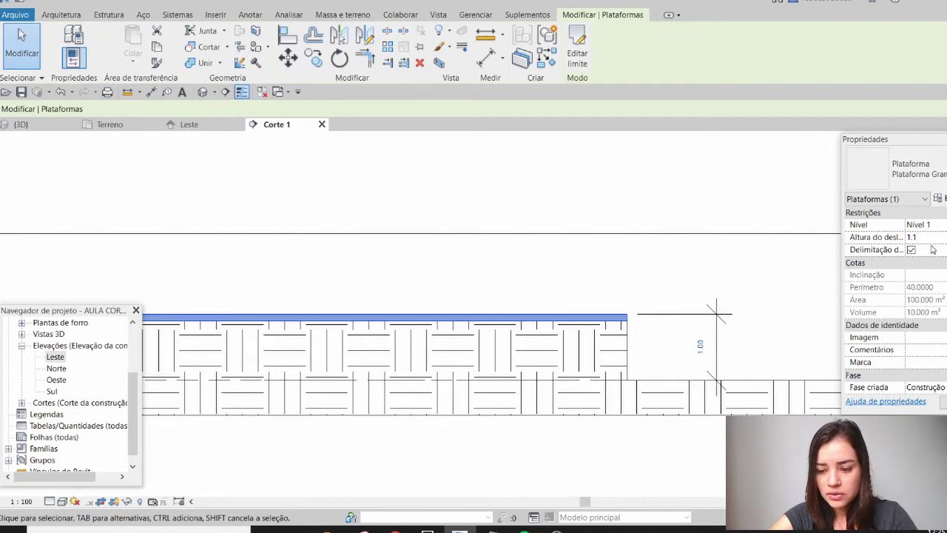
key(Return)
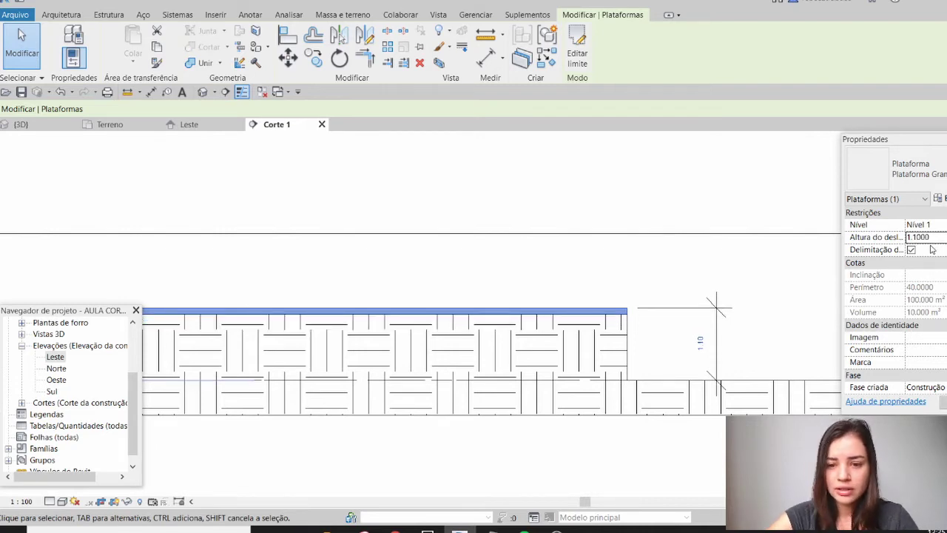
- Move the height dimension's upper reference to the pad's underside and check the cut/fill volume of the topography beneath
click(777, 288)
click(730, 332)
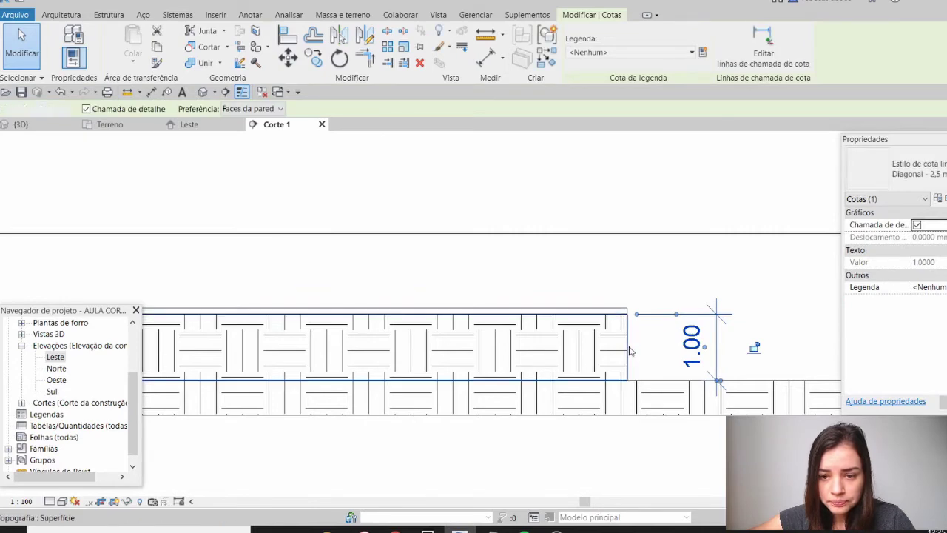
click(609, 319)
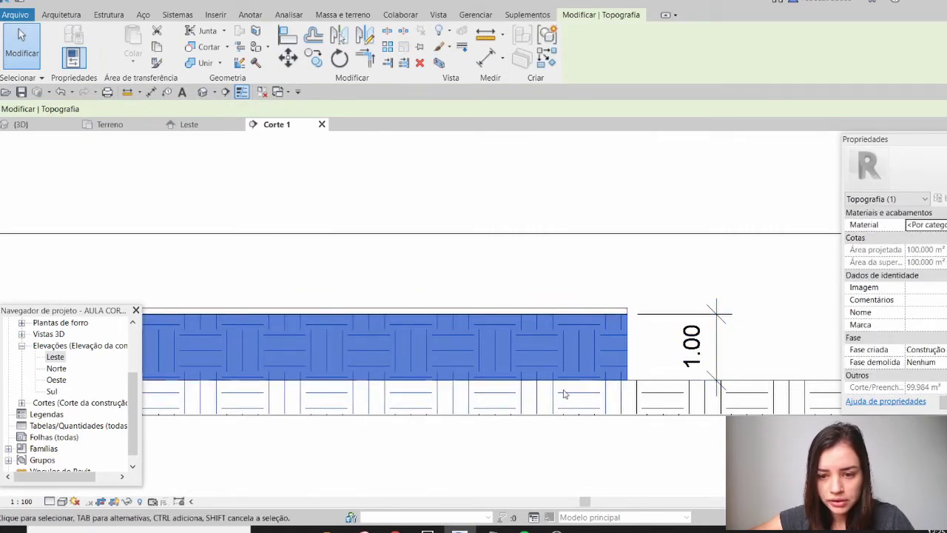
click(766, 333)
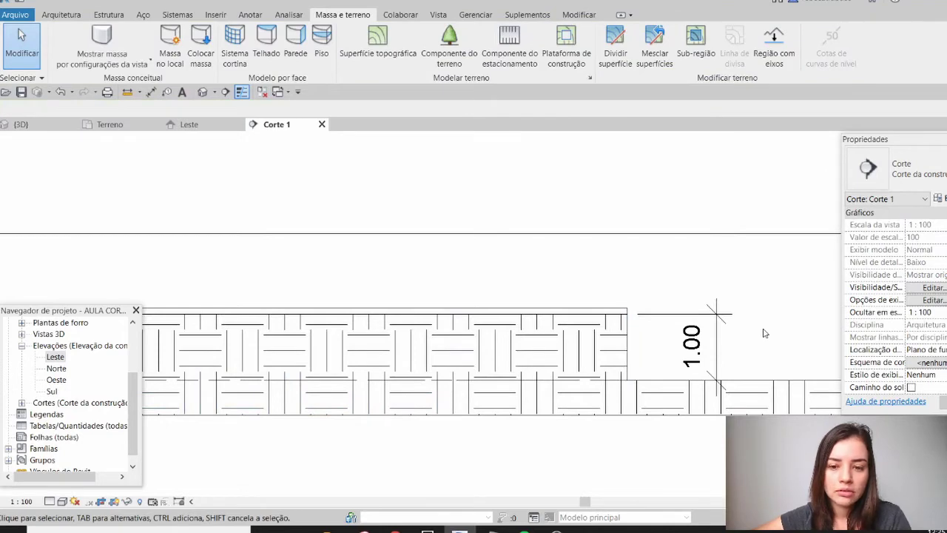
- In the Terreno plan, start a building pad and sketch a rectangular boundary tracing the existing square pad
scroll(764, 333, down, 2)
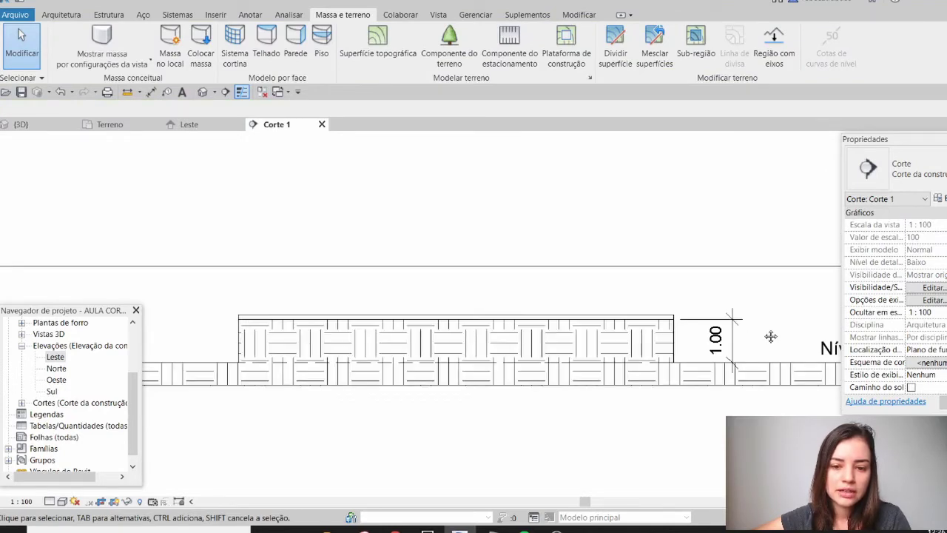
scroll(772, 333, down, 3)
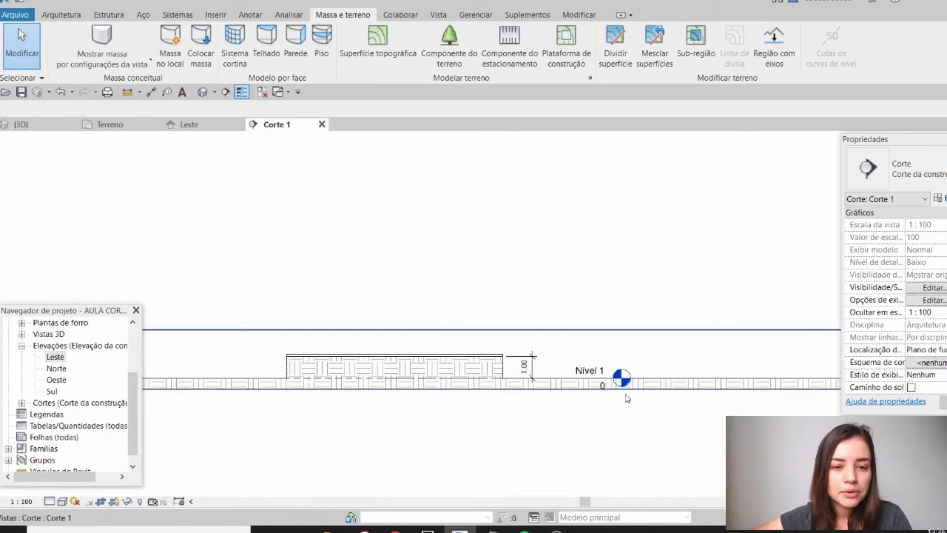
middle_drag(630, 383, 521, 368)
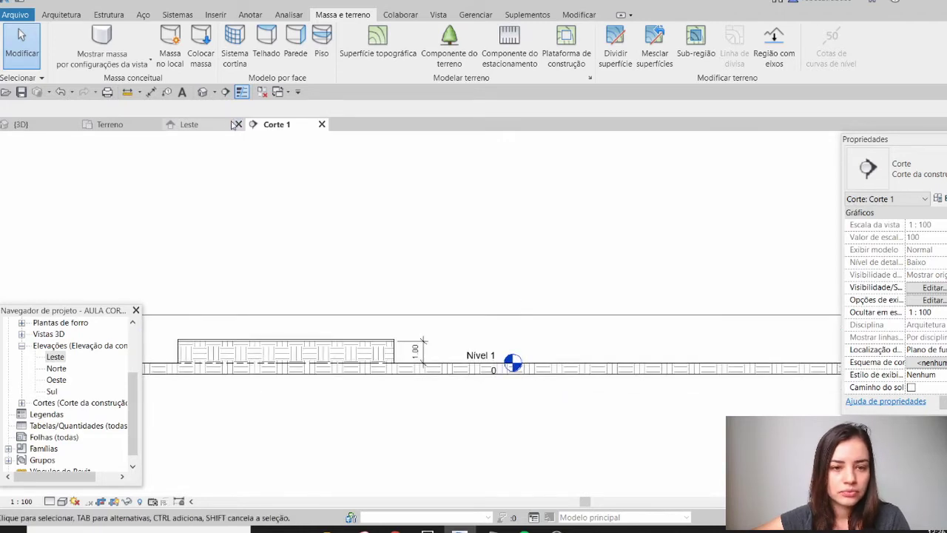
click(115, 125)
scroll(532, 252, up, 2)
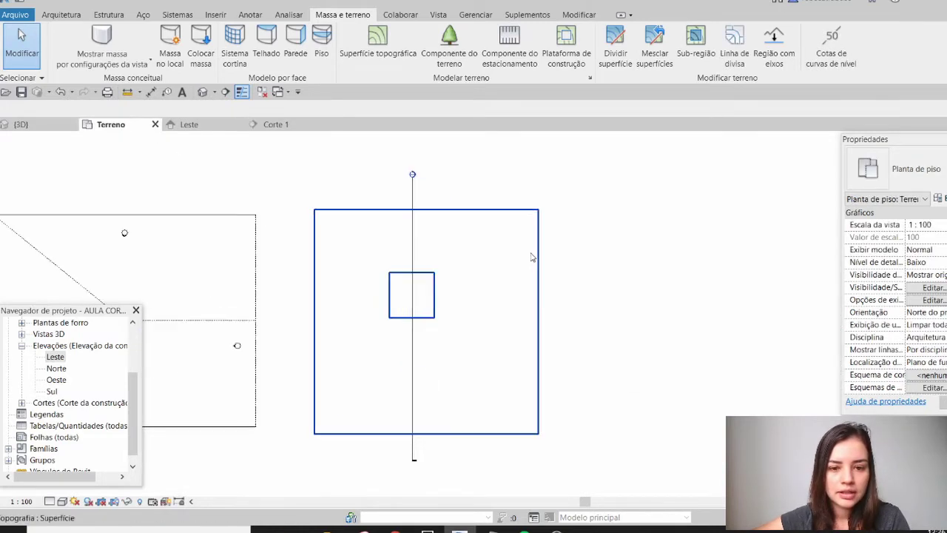
click(566, 44)
click(698, 34)
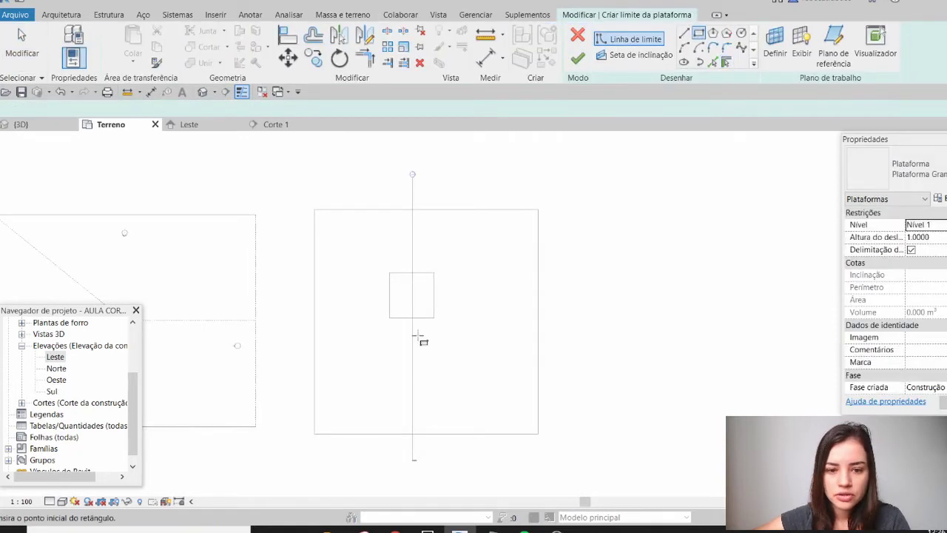
click(390, 272)
click(434, 318)
key(Escape)
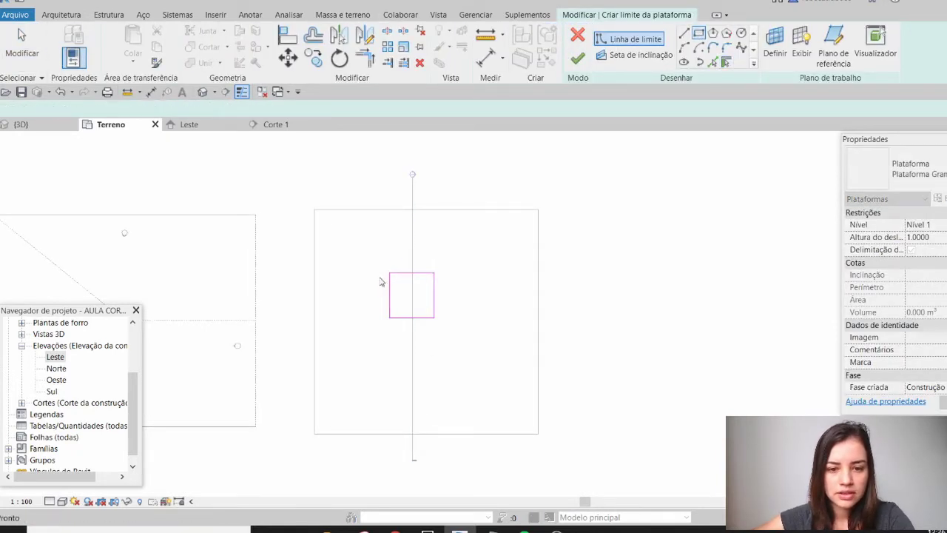
- Move the whole boundary sketch straight down in plan so it sits clear below the existing pad
drag(378, 269, 478, 325)
drag(434, 296, 436, 363)
key(Escape)
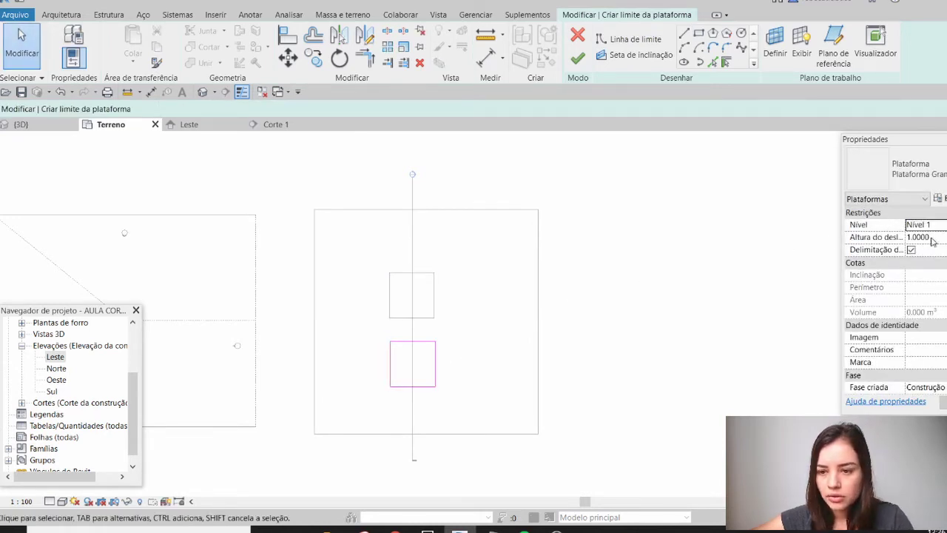
- Set the new pad's height offset from Nível 1 to -1.0000 m and finish its boundary sketch
click(934, 238)
key(Home)
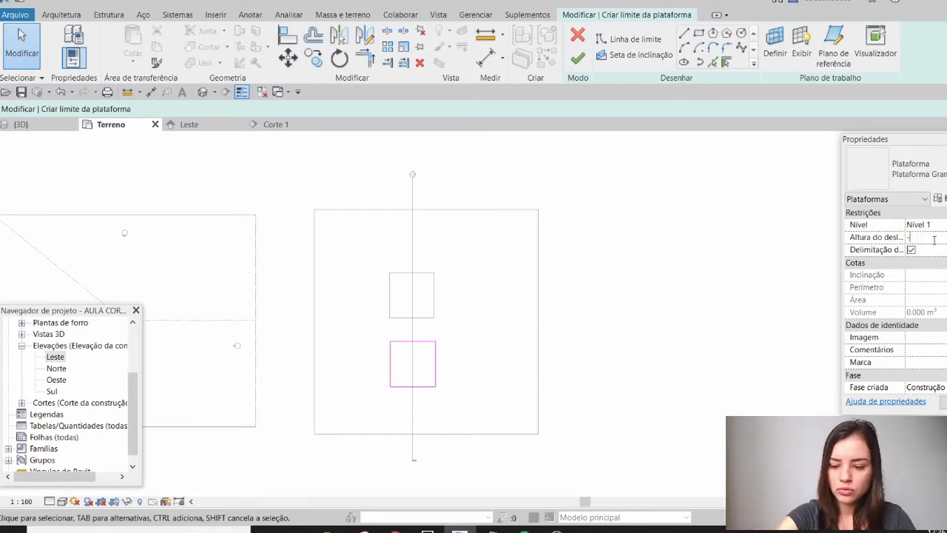
text(-1.0000)
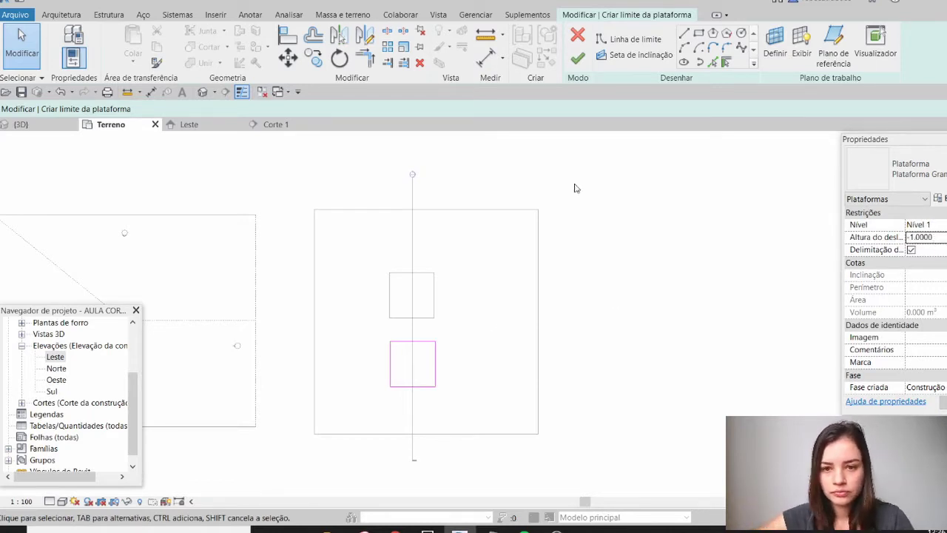
click(578, 63)
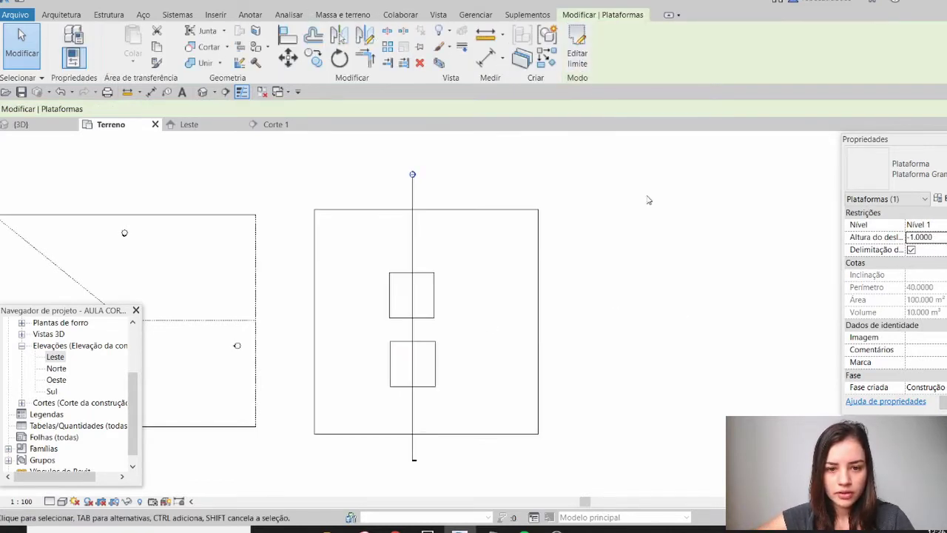
- In section Corte 1, extend the crop region's lower edge downward to include the sunken pad and the ground beneath it
click(296, 126)
scroll(578, 279, down, 3)
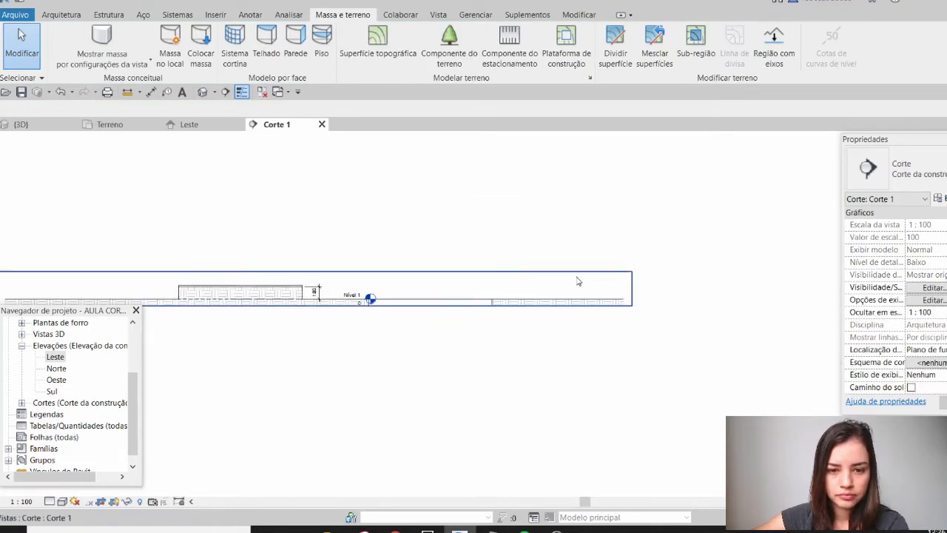
click(574, 293)
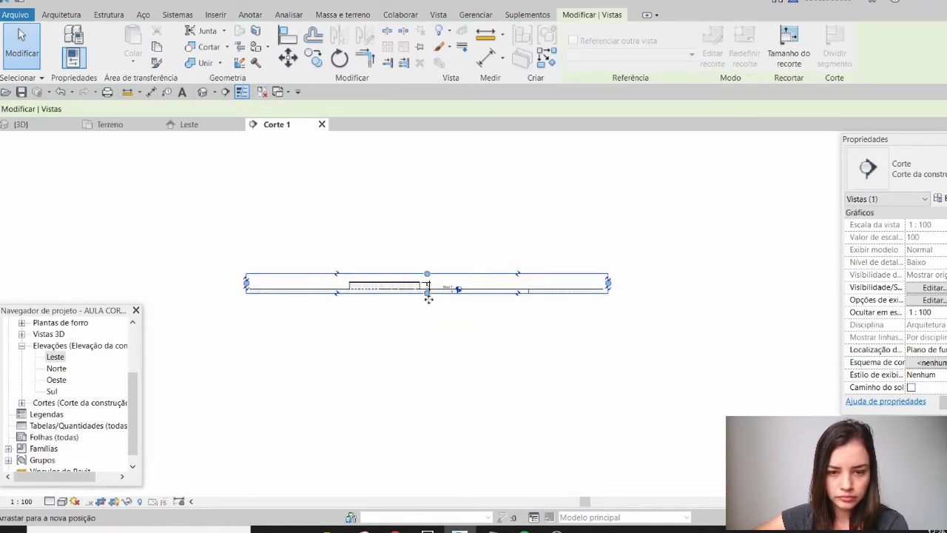
mouse_move(428, 291)
mouse_down()
mouse_move(429, 319)
mouse_move(438, 306)
mouse_up()
scroll(497, 299, up, 2)
scroll(445, 268, up, 4)
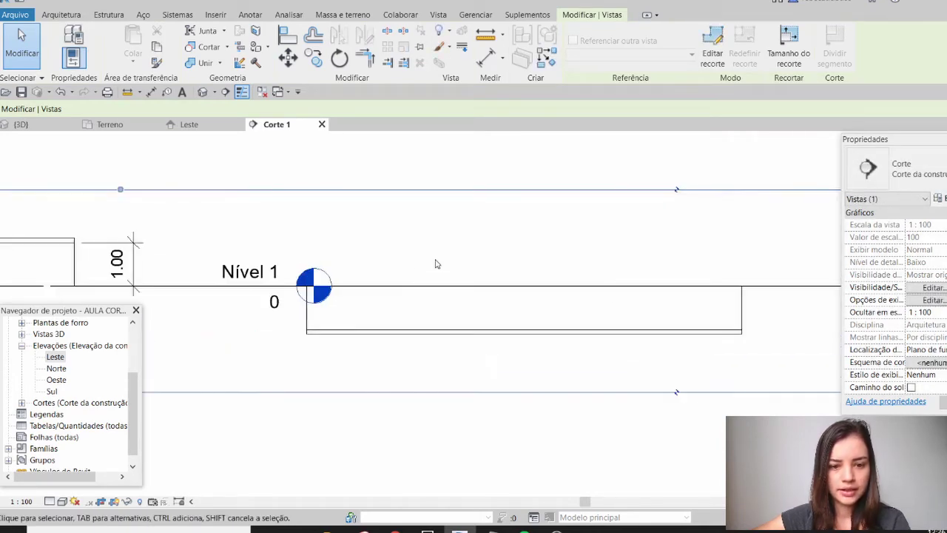
click(442, 268)
- Place an aligned dimension between the sunken pad's underside and the Nível 1 line
scroll(441, 268, up, 1)
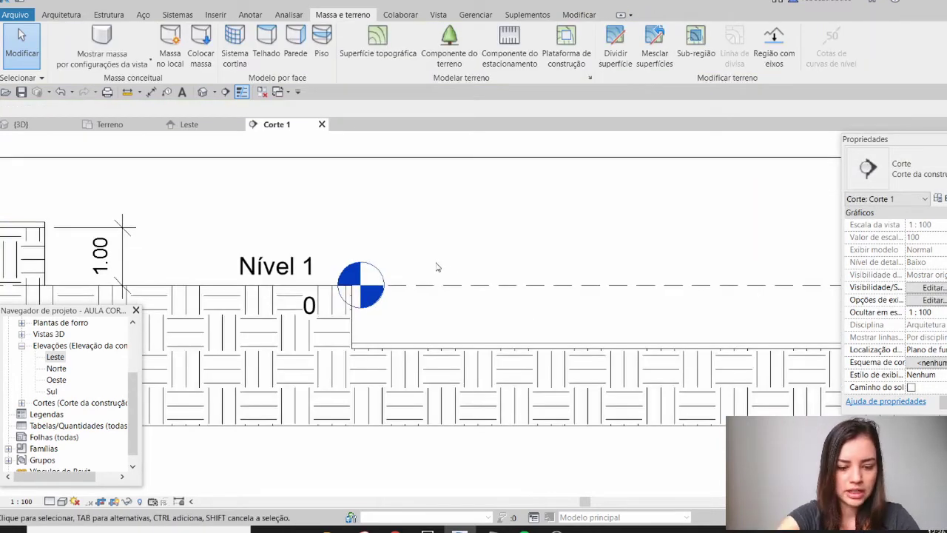
key(d)
key(i)
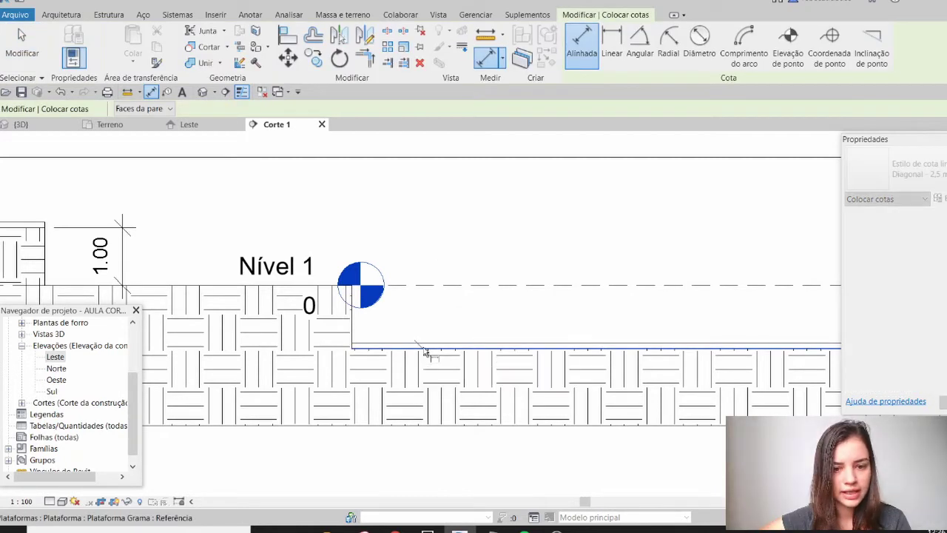
click(425, 353)
click(311, 286)
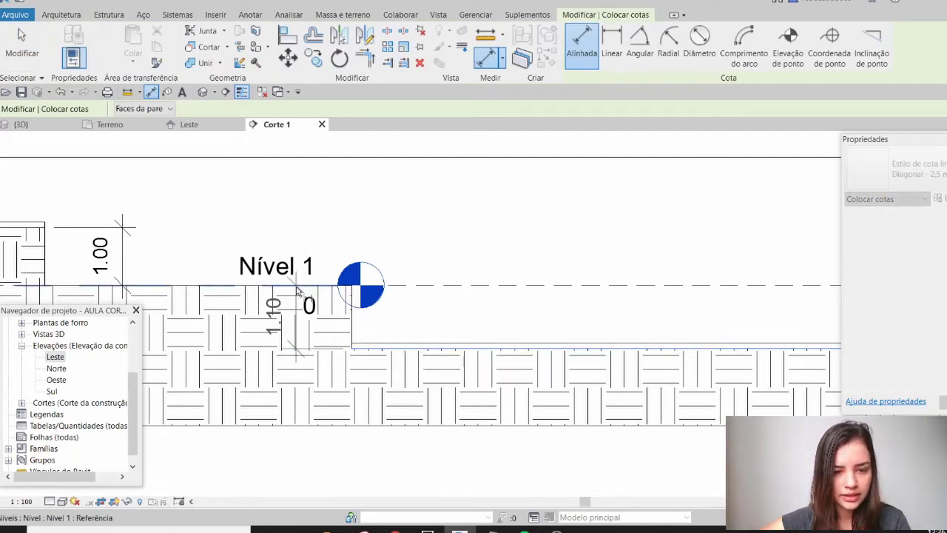
click(458, 256)
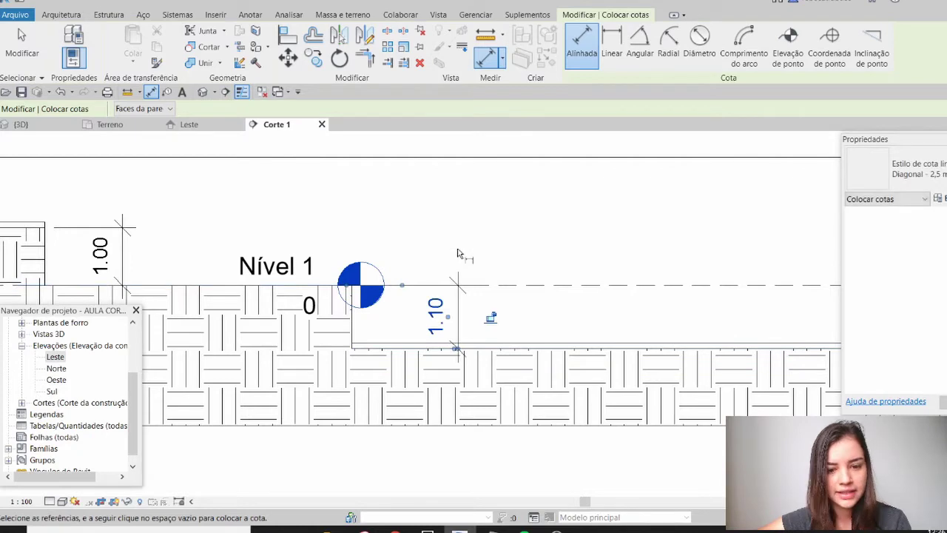
key(Escape)
key(Escape)
- Move the sunken pad dimension's lower witness line from the pad's underside to its top face
mouse_move(539, 269)
middle_down()
mouse_move(498, 258)
mouse_move(393, 259)
middle_up()
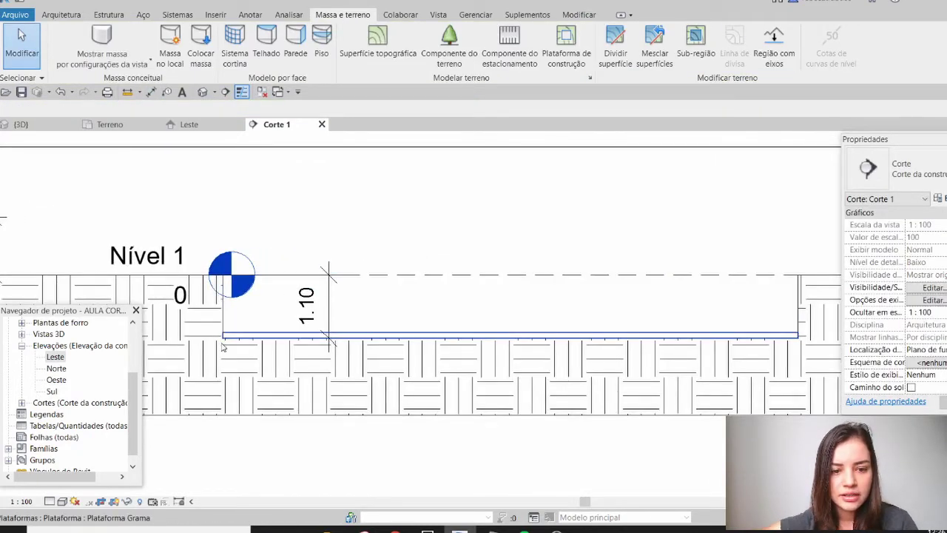
click(364, 333)
key(Escape)
click(334, 311)
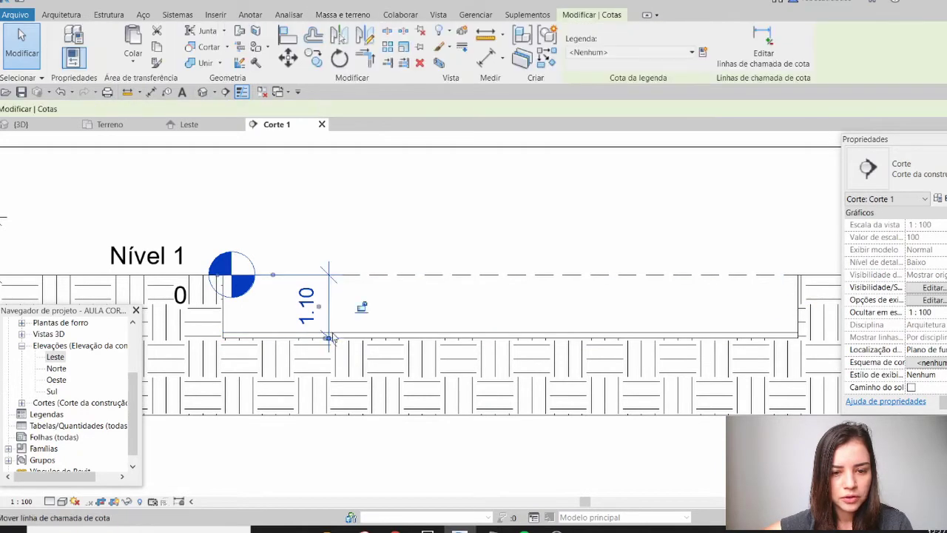
key(Escape)
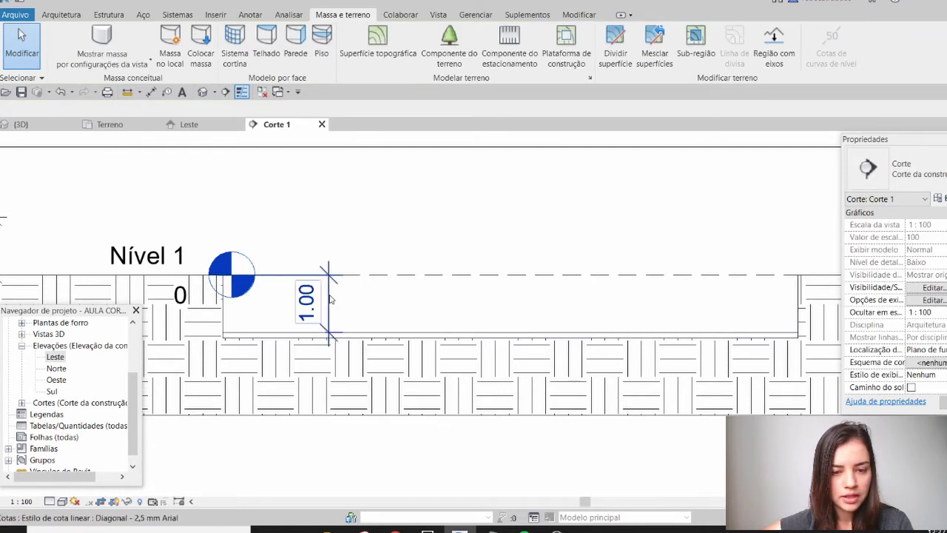
- Set the GRAMA structure layer of the Plataforma Grama pad type to a thickness of 0.3 m
click(351, 340)
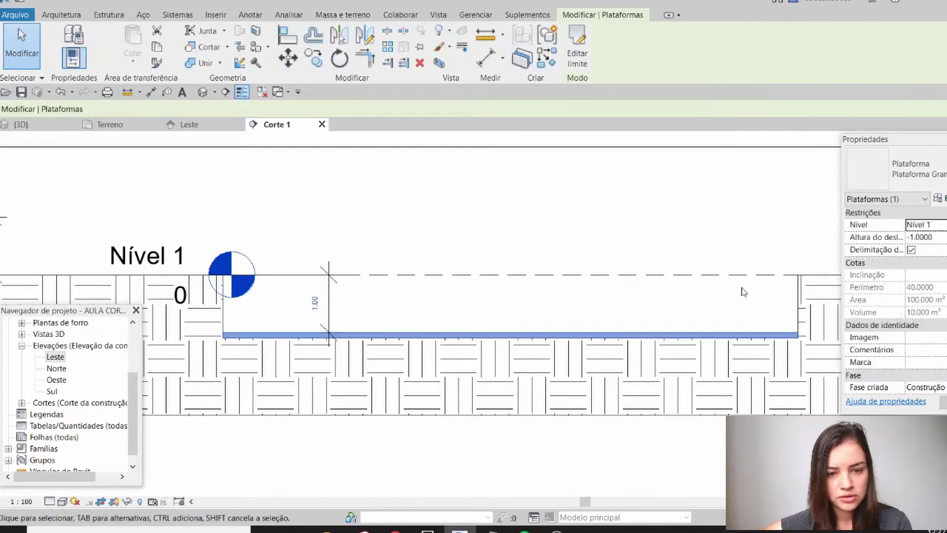
click(937, 198)
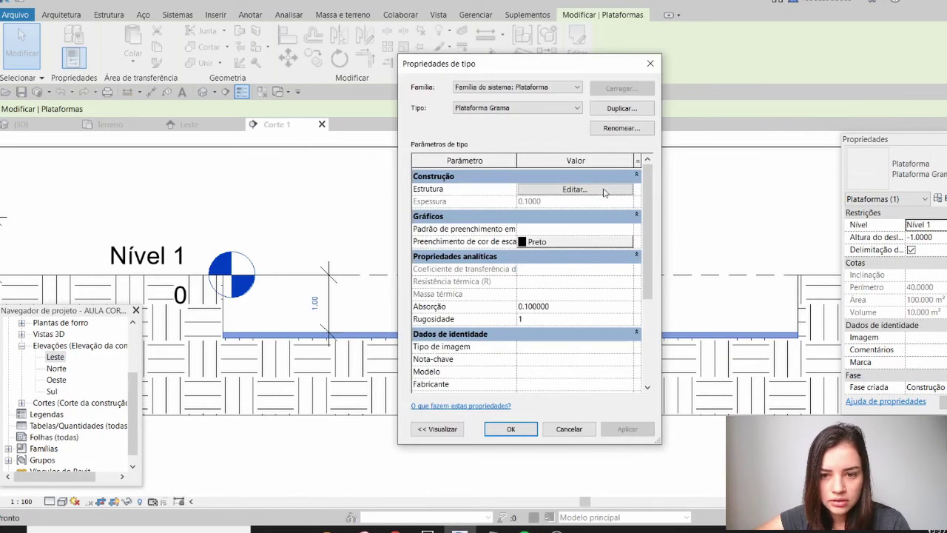
click(603, 192)
click(564, 188)
double_click(566, 188)
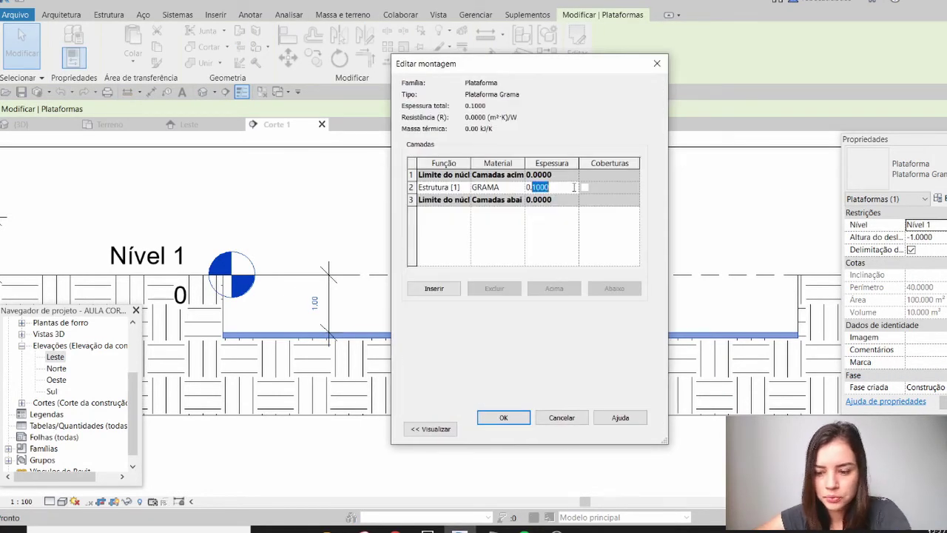
text(3)
click(518, 416)
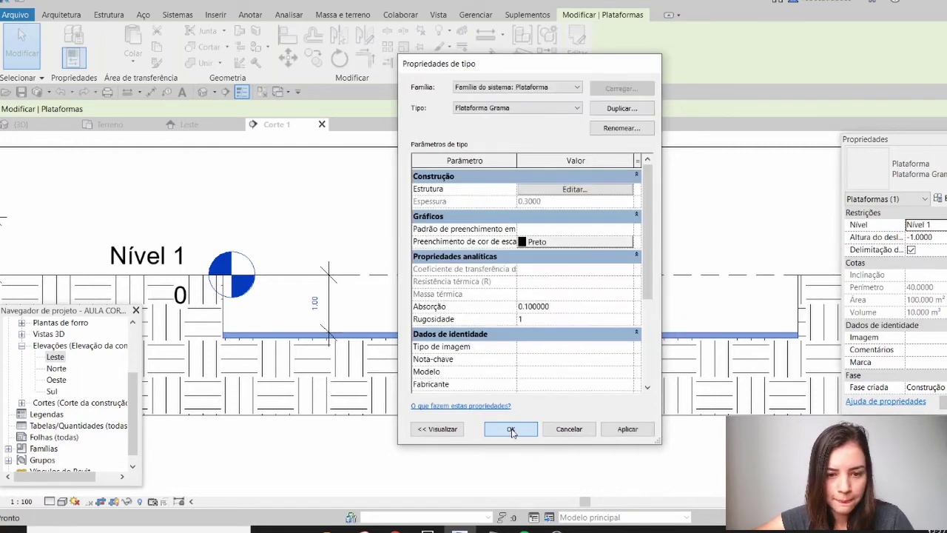
click(510, 431)
click(441, 300)
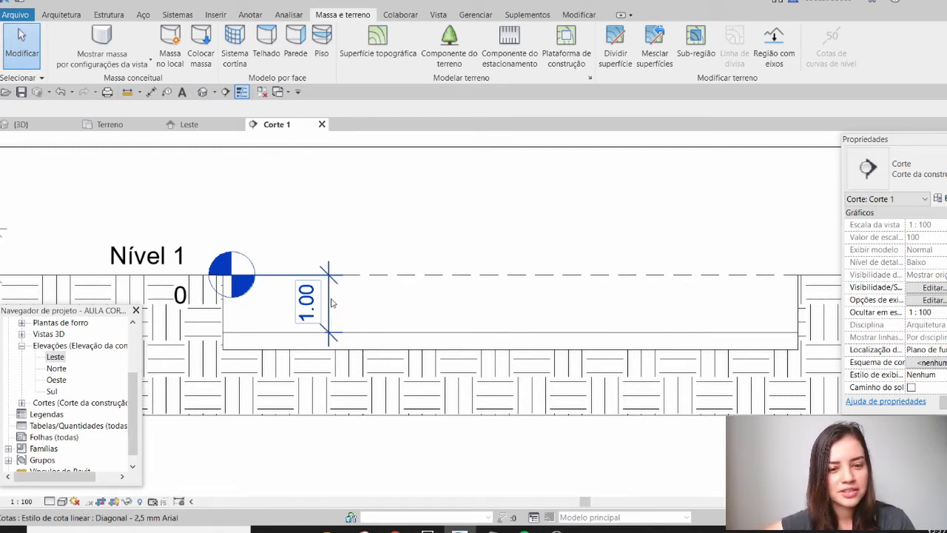
click(389, 337)
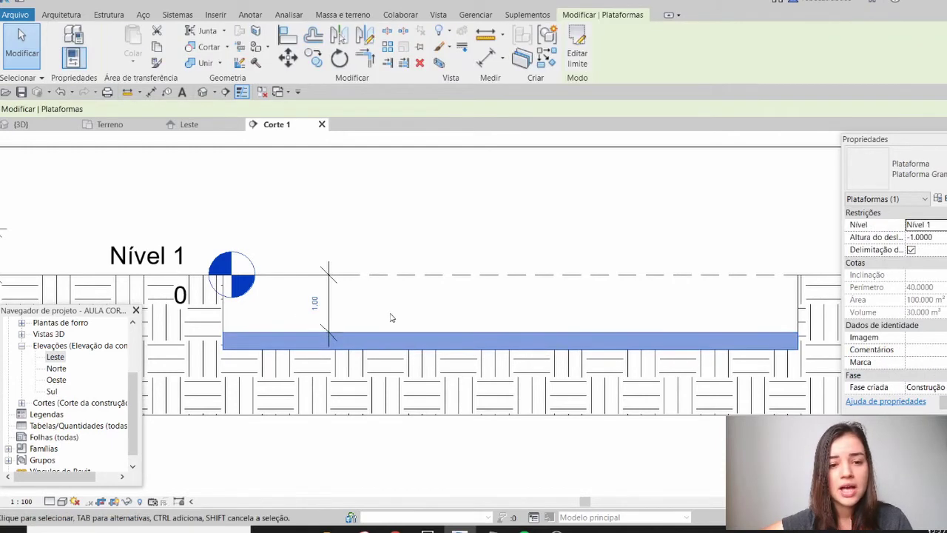
click(391, 317)
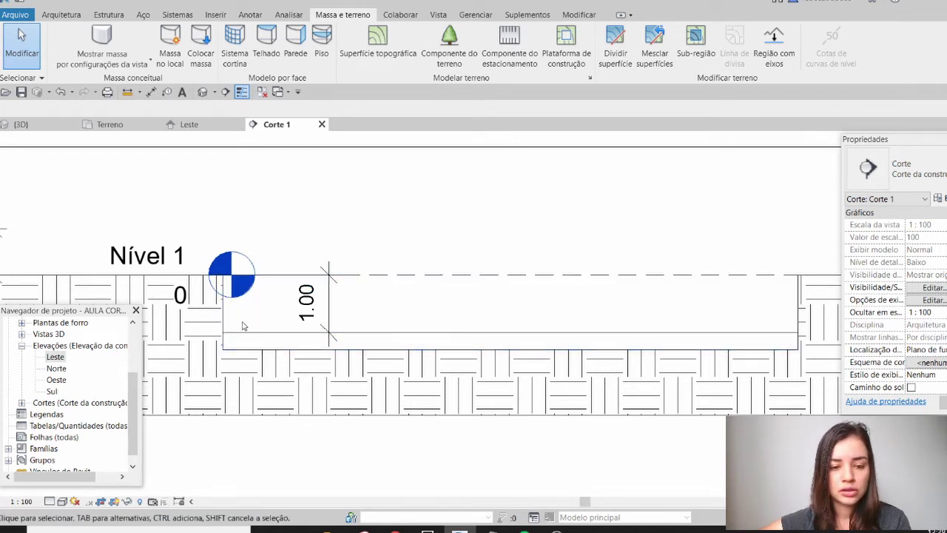
- Move the dimension's lower witness line from the sunken pad's top face to its underside
click(329, 322)
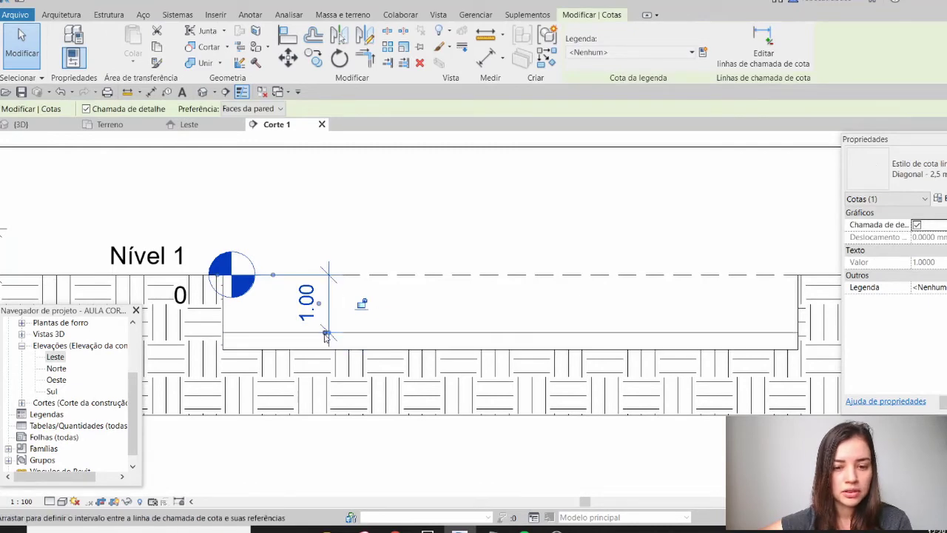
scroll(330, 335, up, 3)
drag(326, 333, 323, 369)
scroll(391, 293, down, 3)
- Set the GRAMA structure layer thickness of the Plataforma Grama pad type to 0.1 m
click(436, 325)
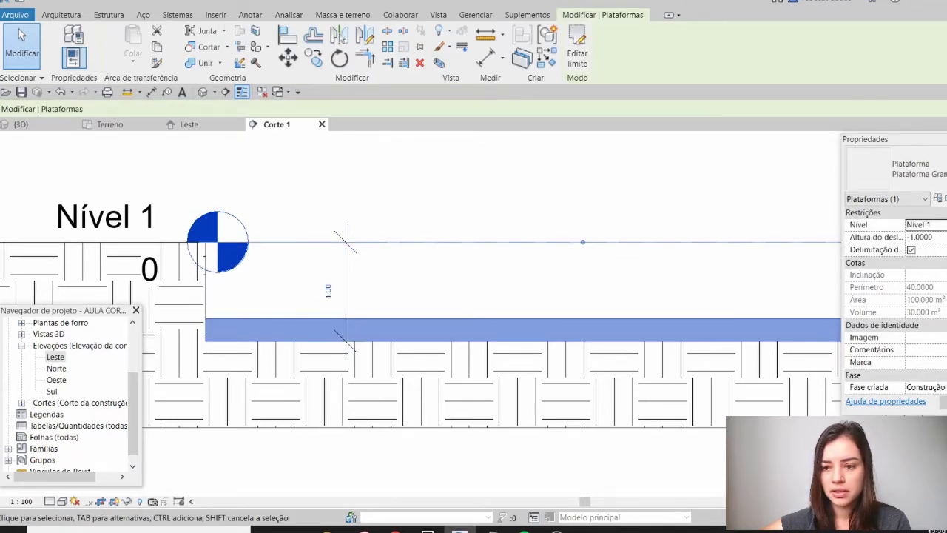
click(939, 199)
click(596, 190)
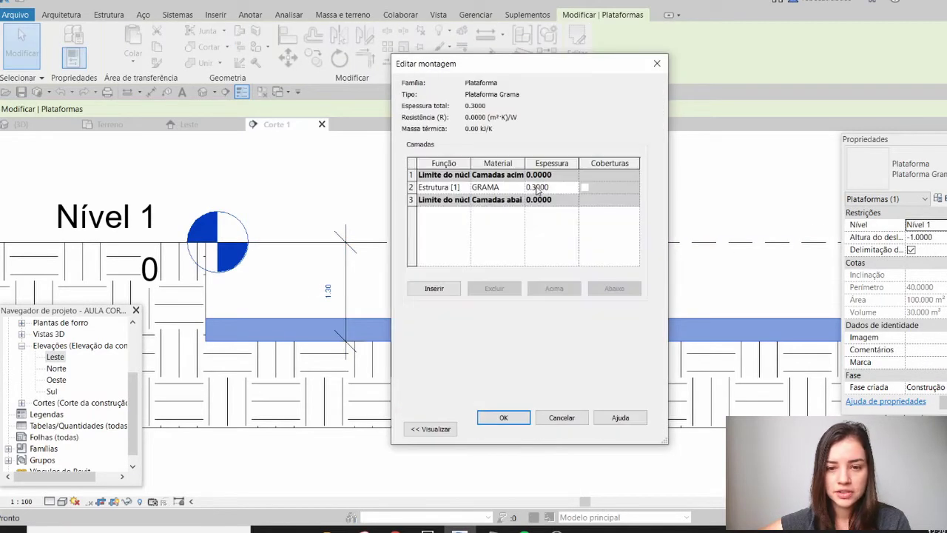
drag(536, 187, 580, 187)
key(BackSpace)
key(BackSpace)
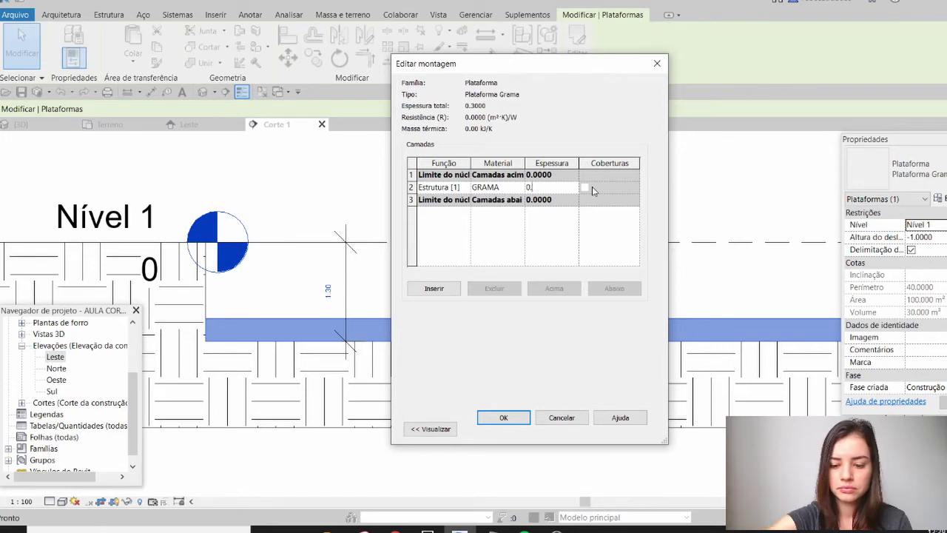
text(1)
click(503, 417)
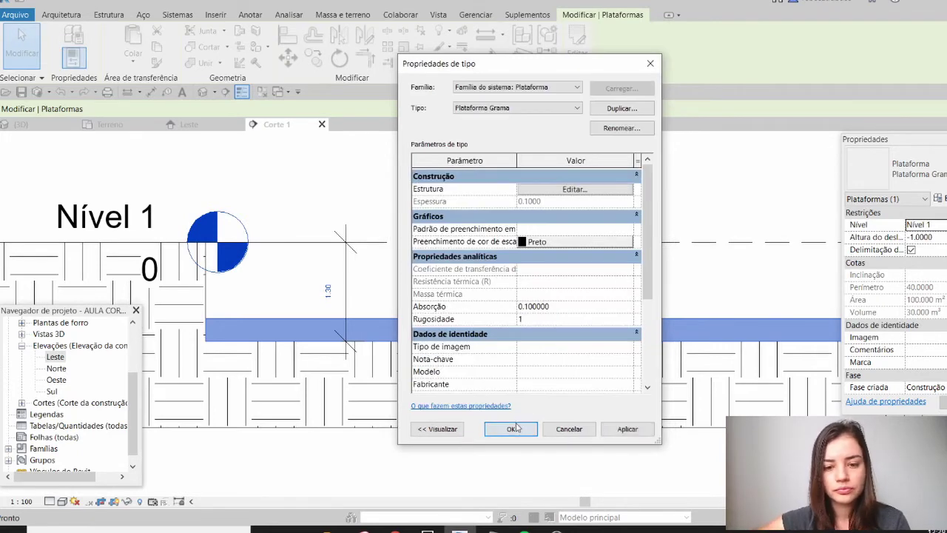
click(511, 428)
click(363, 274)
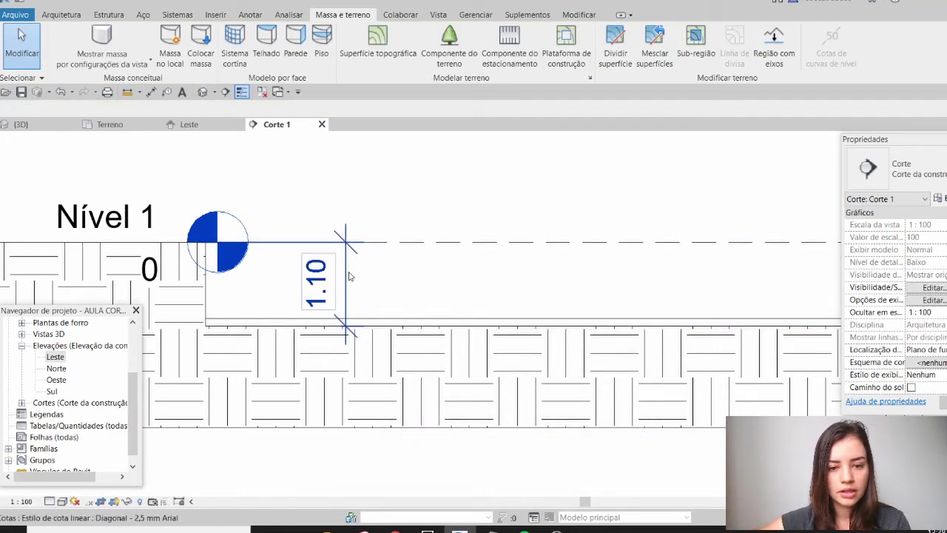
- Set the sunken pad's height offset from Nível 1 to -0.9 m
click(356, 315)
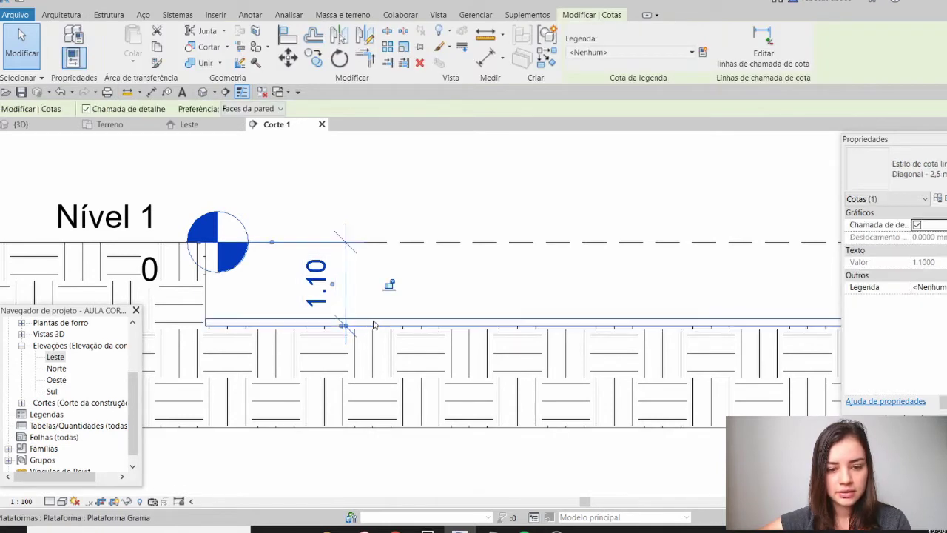
click(374, 323)
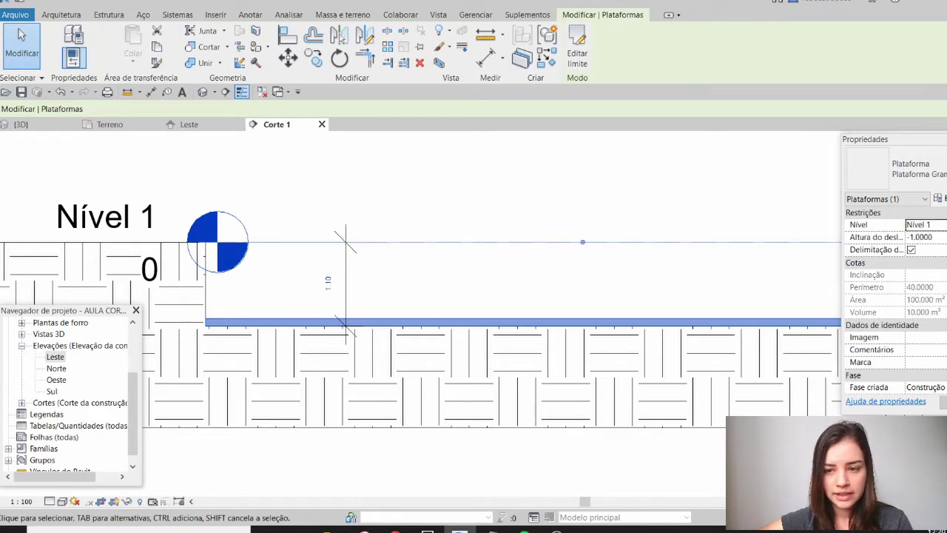
click(944, 237)
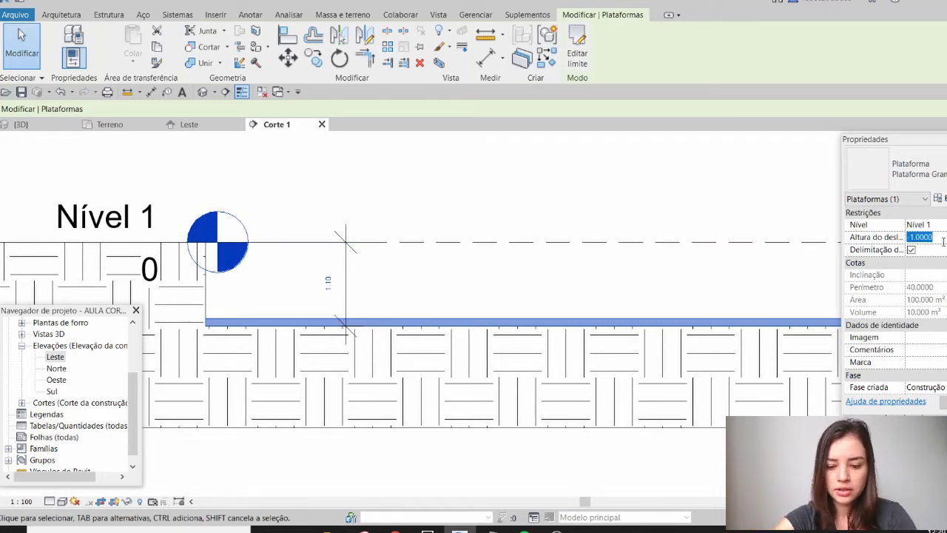
text(-0.9)
key(Return)
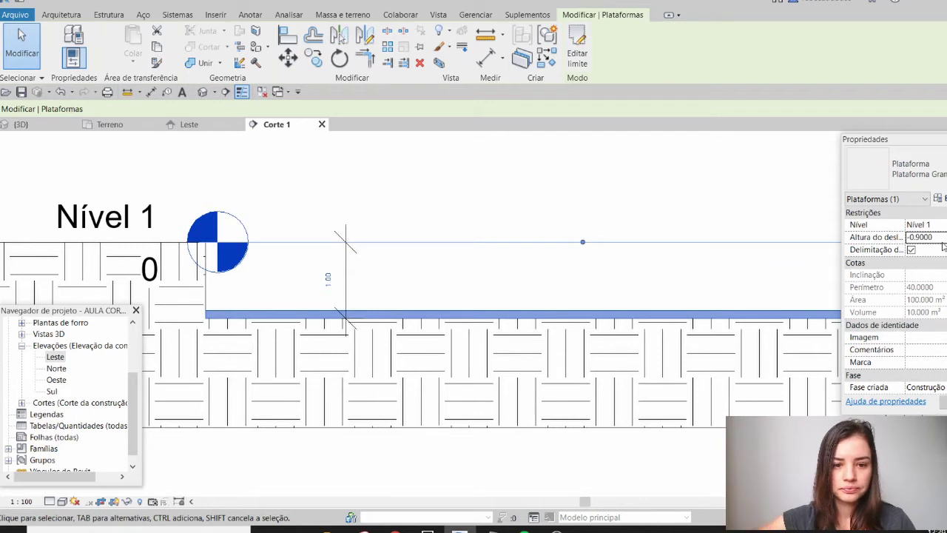
click(425, 153)
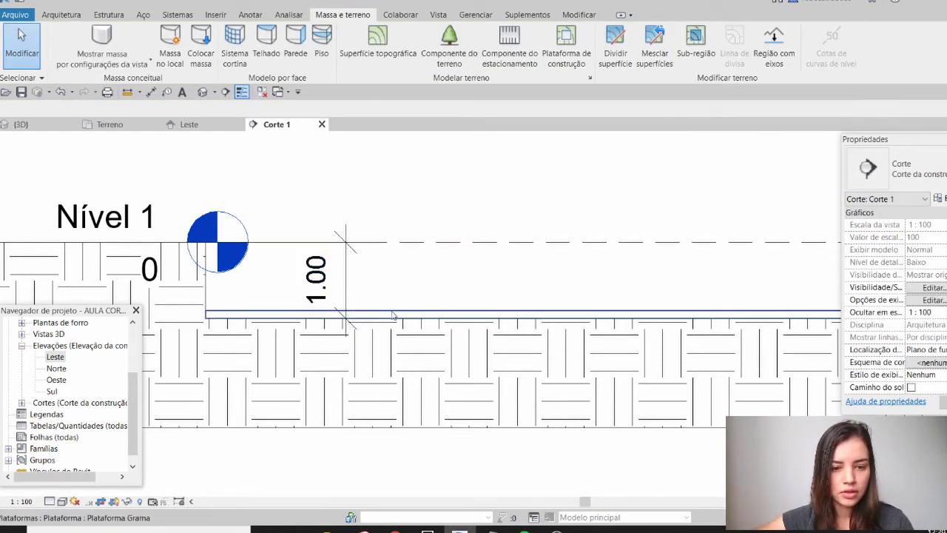
- In the 3D view, check the cut and fill volumes of the topography at the sunken pad and at the raised pad
click(21, 125)
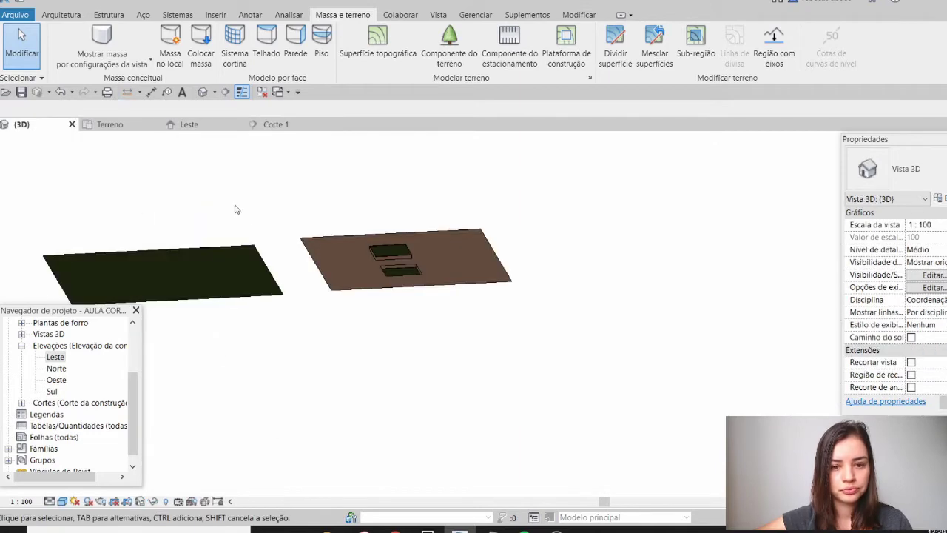
scroll(398, 265, up, 5)
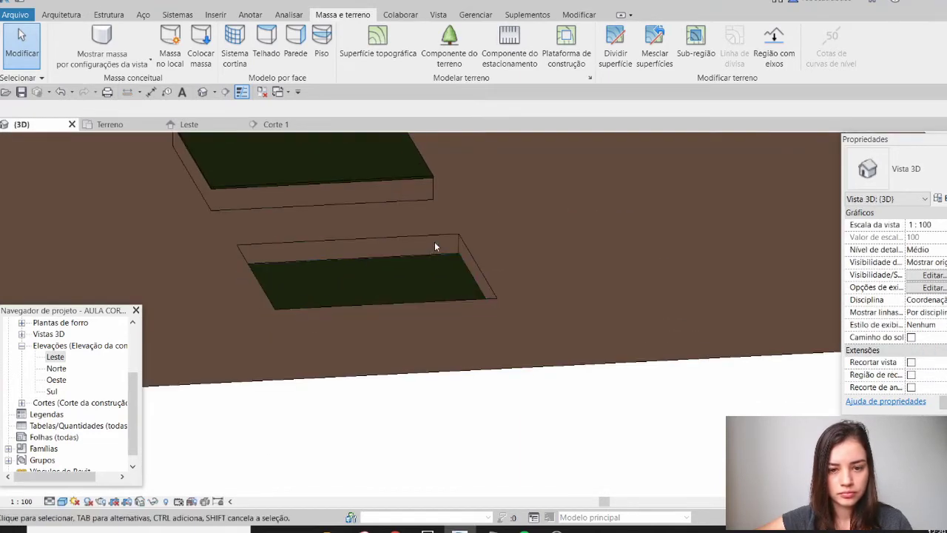
click(437, 238)
scroll(445, 241, up, 3)
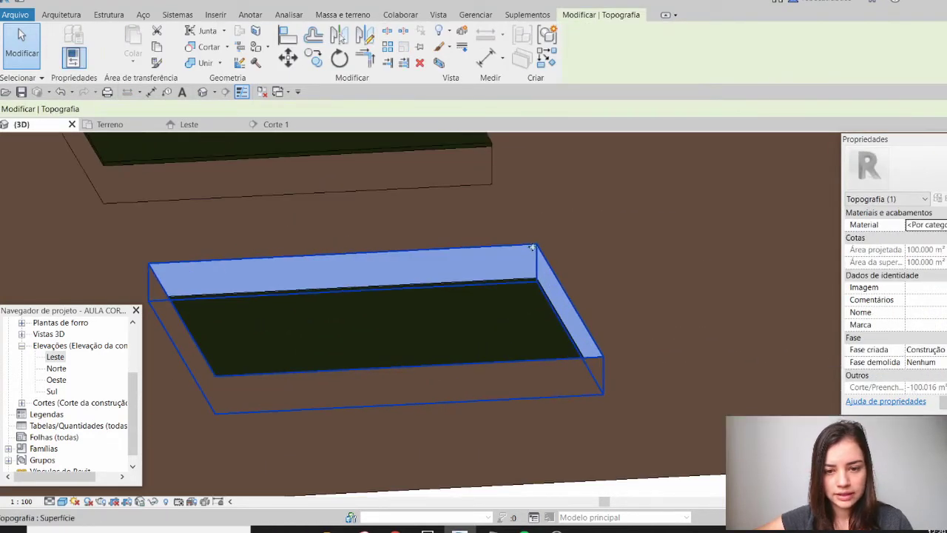
scroll(532, 247, down, 4)
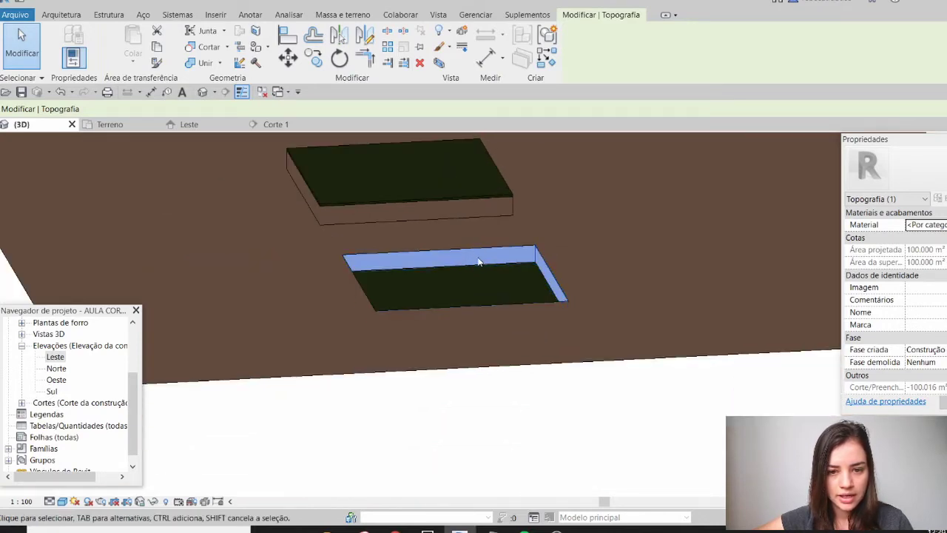
middle_drag(486, 298, 418, 379)
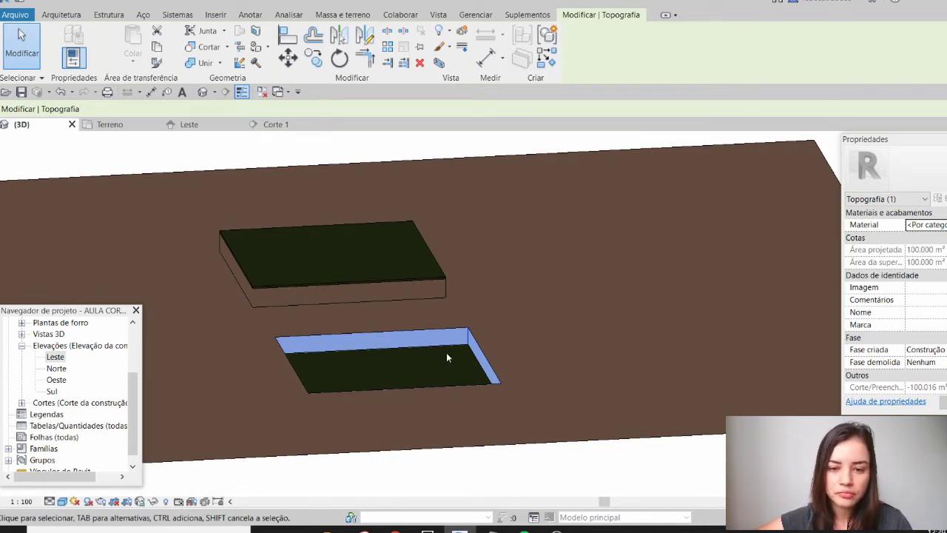
scroll(930, 299, down, 1)
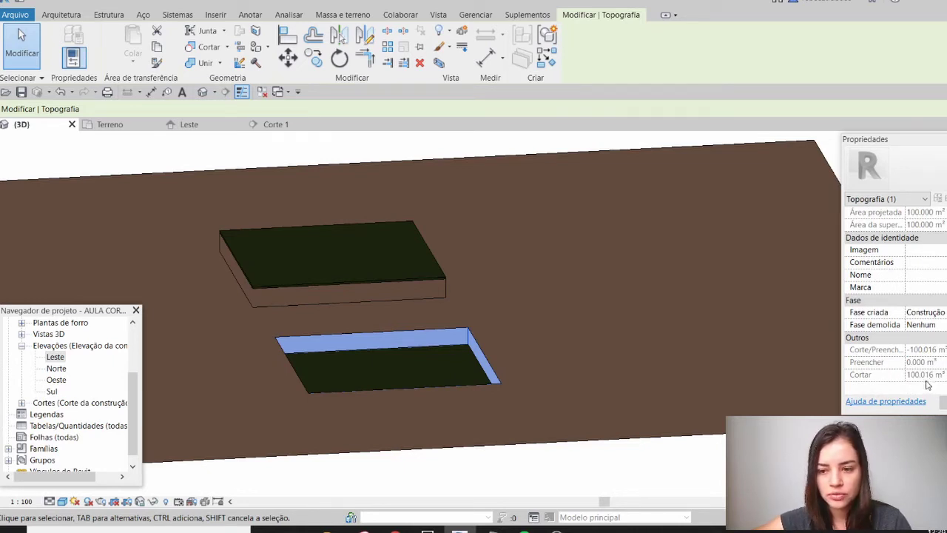
click(398, 300)
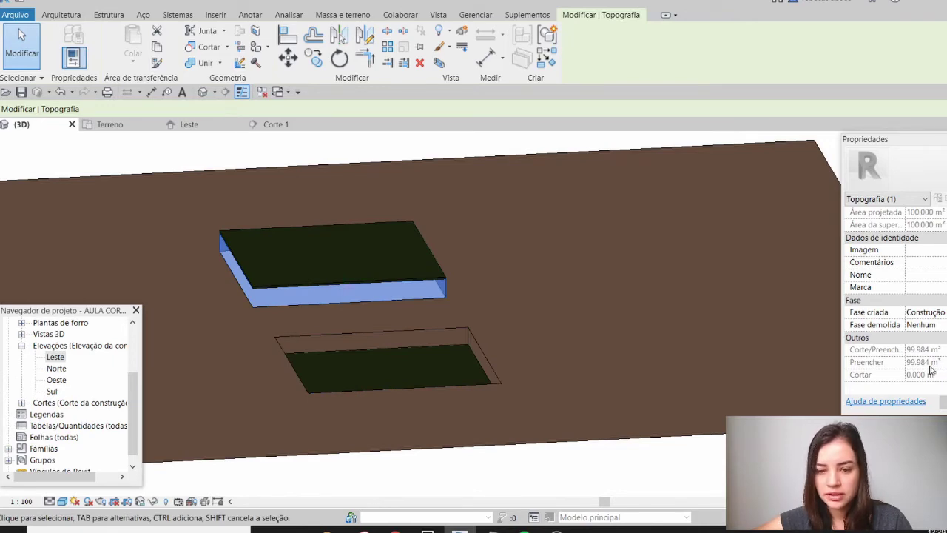
scroll(672, 307, down, 3)
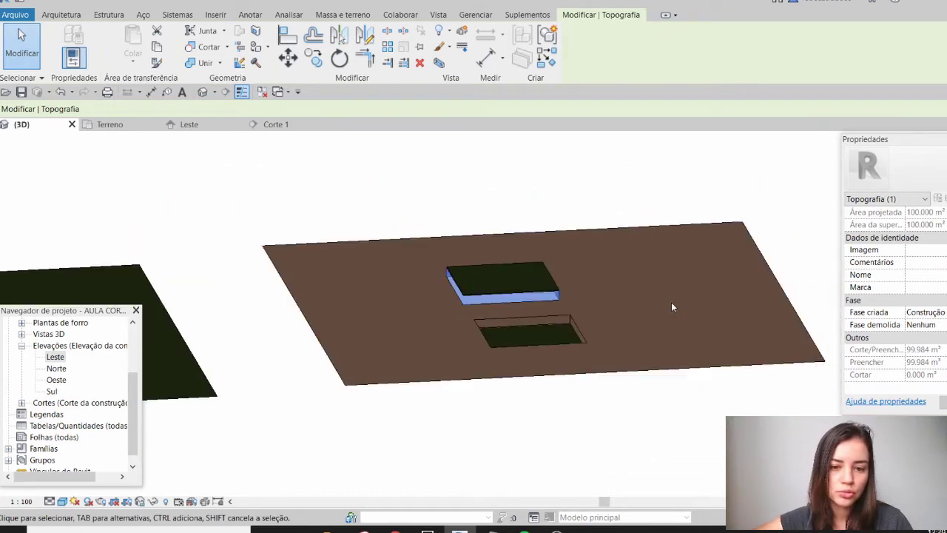
click(621, 203)
- Examine the separate flat green terrain from an angled 3D view
middle_drag(260, 263, 265, 272)
middle_drag(380, 276, 489, 246)
scroll(488, 246, down, 2)
shift+middle_drag(479, 282, 421, 245)
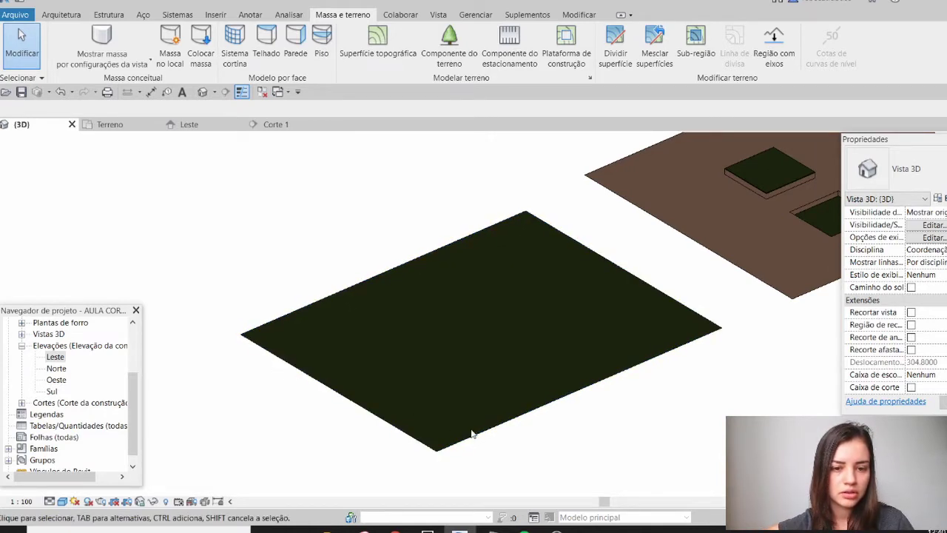
- Try to split the large green topography surface from the 3D view
middle_drag(618, 337, 524, 364)
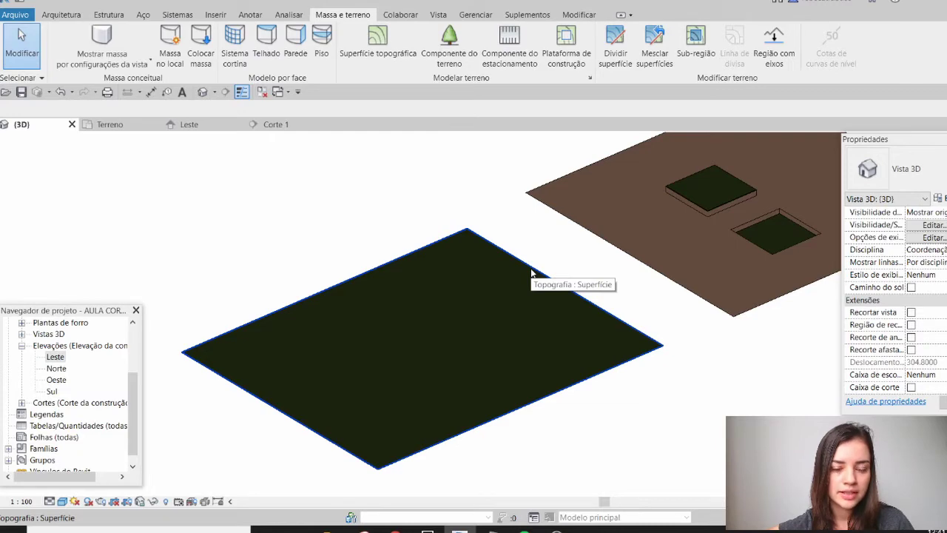
click(508, 252)
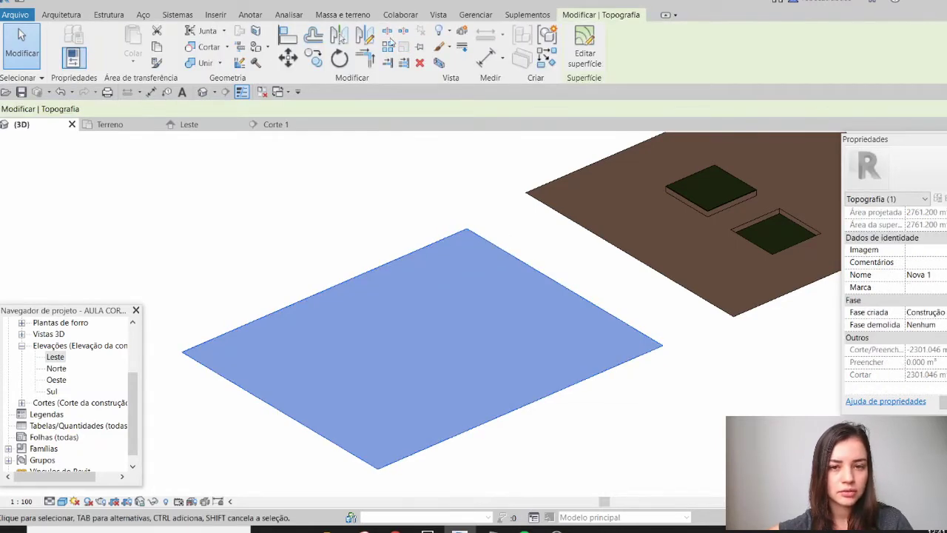
click(343, 16)
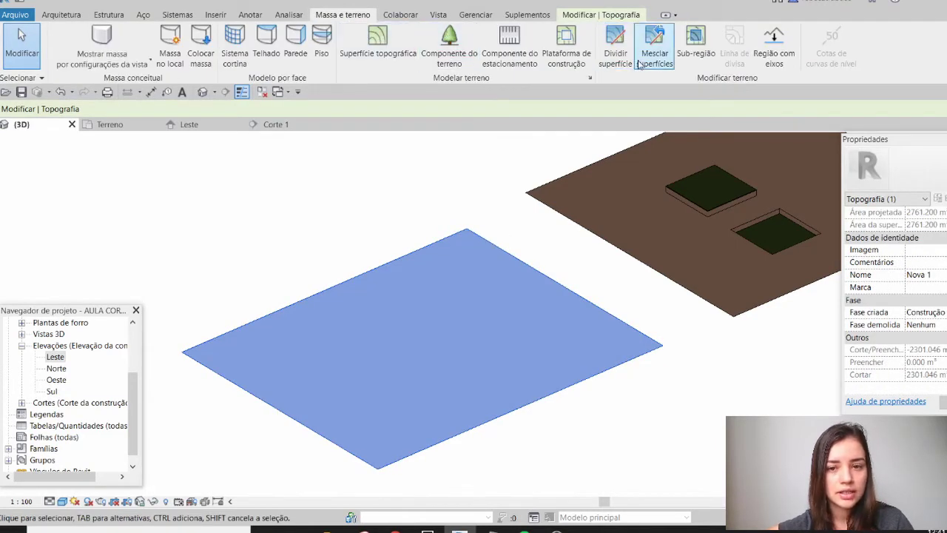
click(615, 56)
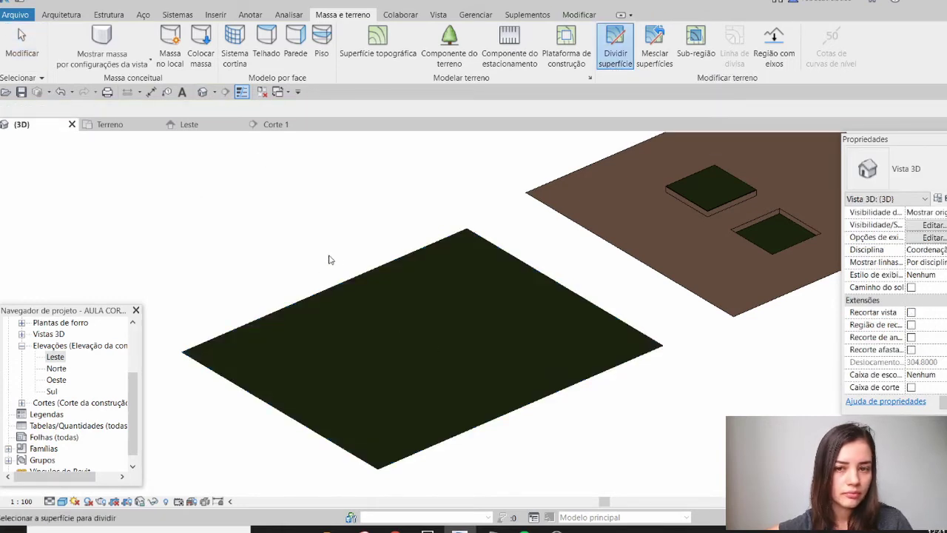
click(395, 262)
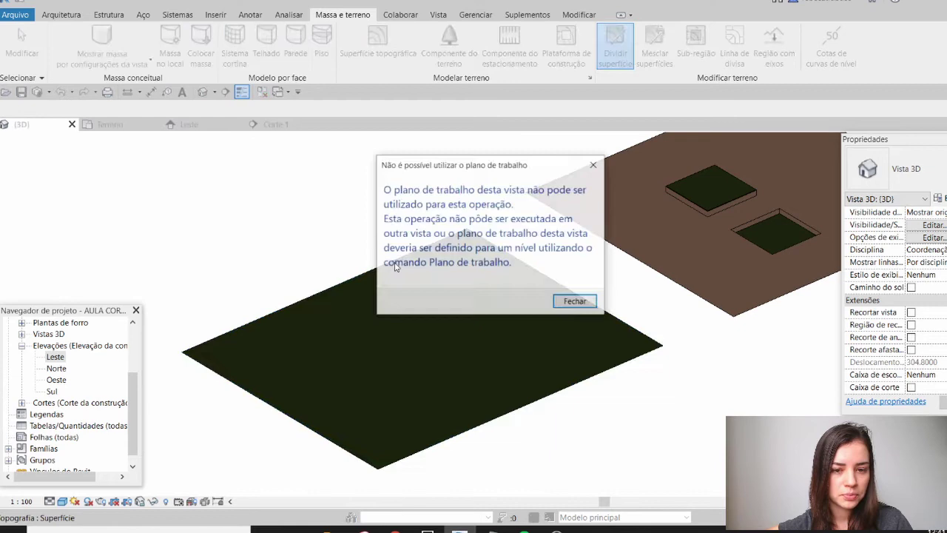
click(576, 302)
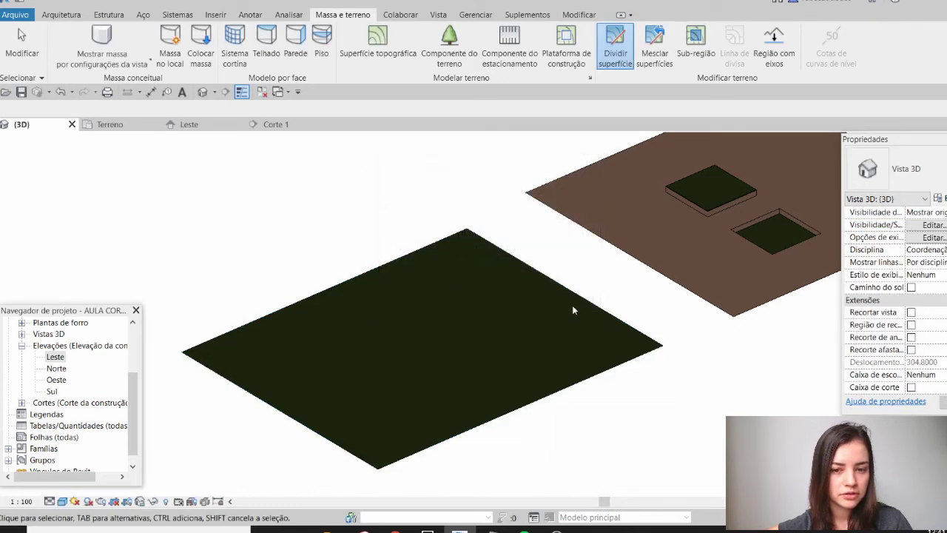
- Open the Terreno floor plan showing the large topography surface
click(122, 127)
middle_drag(152, 289, 484, 294)
scroll(465, 289, up, 1)
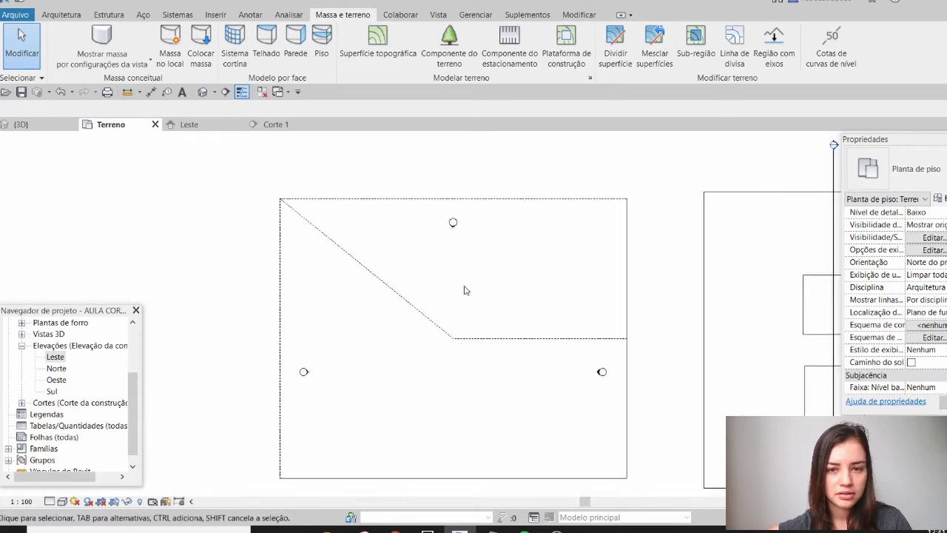
middle_drag(544, 247, 490, 236)
- Start Split Surface on the large topography and sketch a rectangle about 22 m wide and 27 m high inside it
click(607, 70)
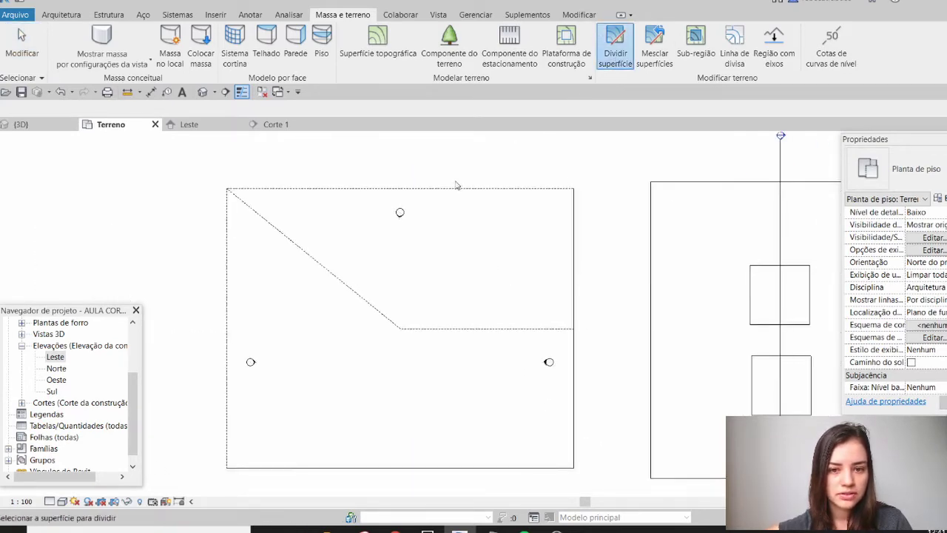
click(488, 188)
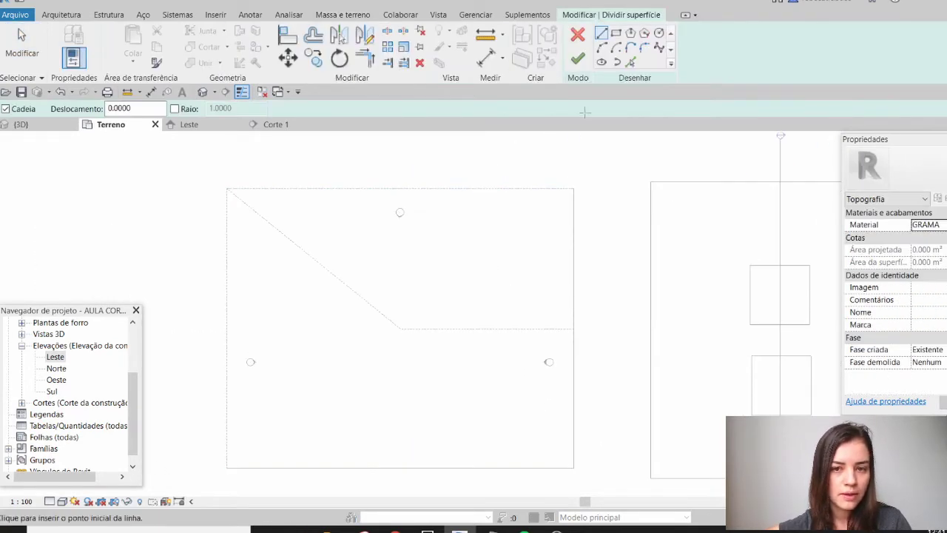
click(615, 33)
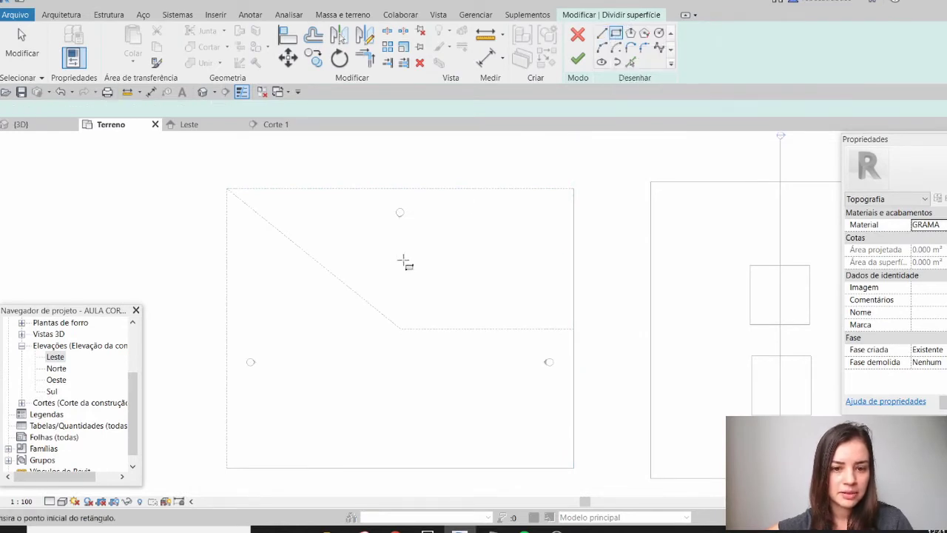
click(329, 259)
click(460, 418)
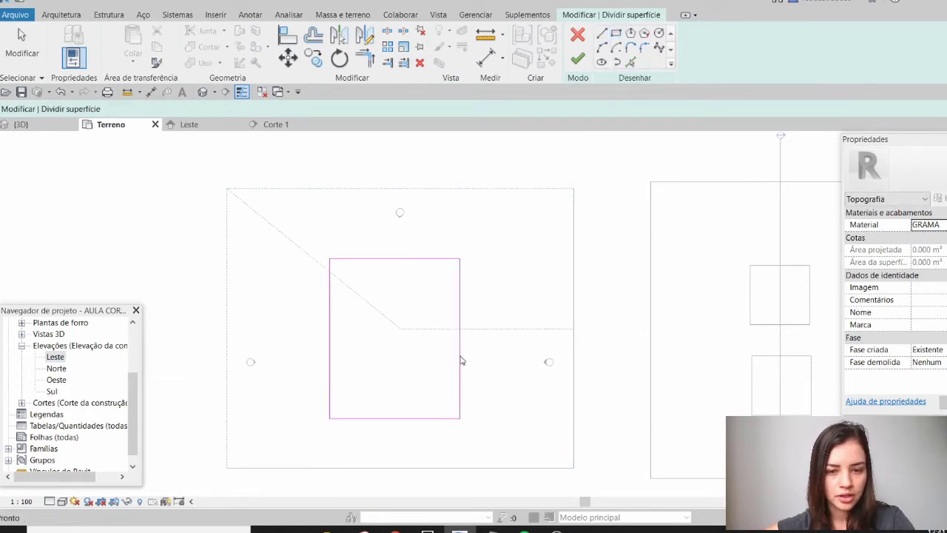
- Set the sketched rectangle's width to 20 m
click(392, 440)
text(20)
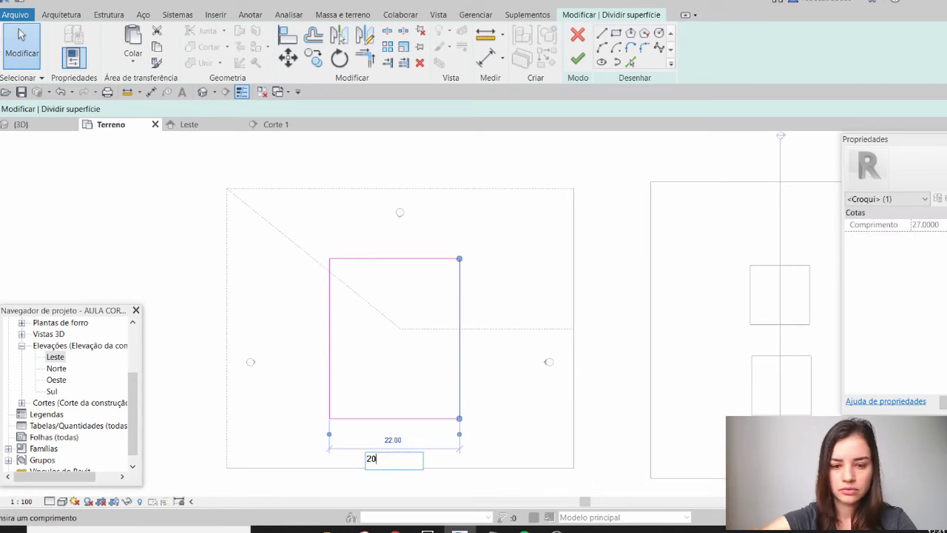
key(Return)
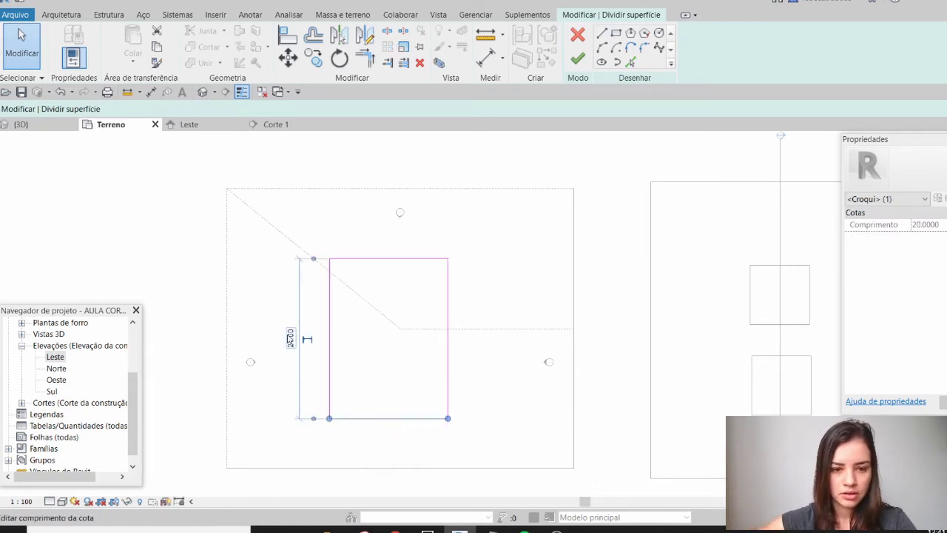
click(444, 352)
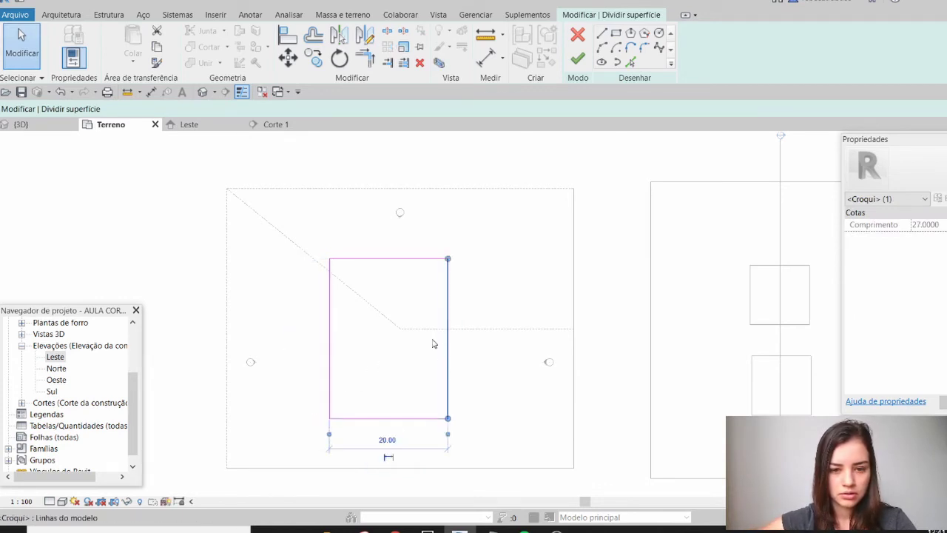
click(386, 444)
text(150)
key(Return)
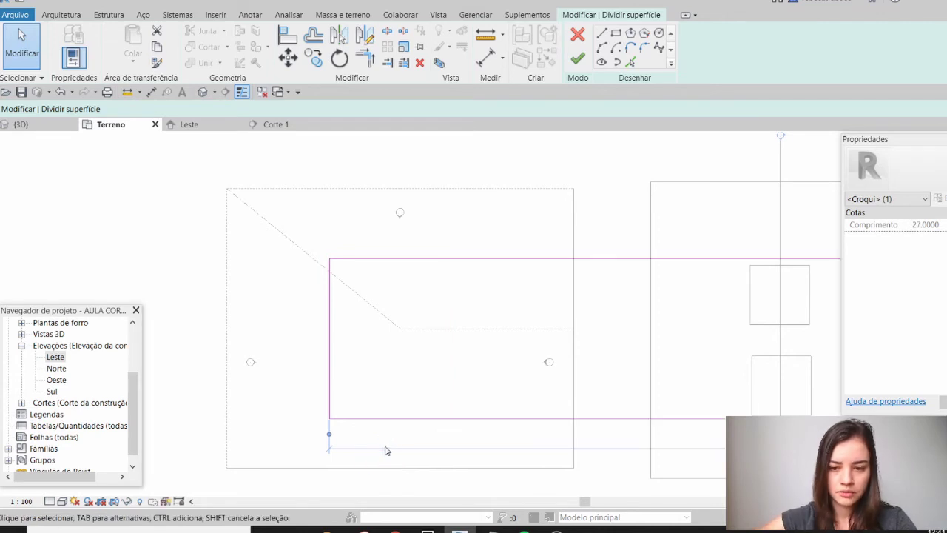
key(ctrl+z)
- Set the sketched rectangle's width to 15 m
click(447, 345)
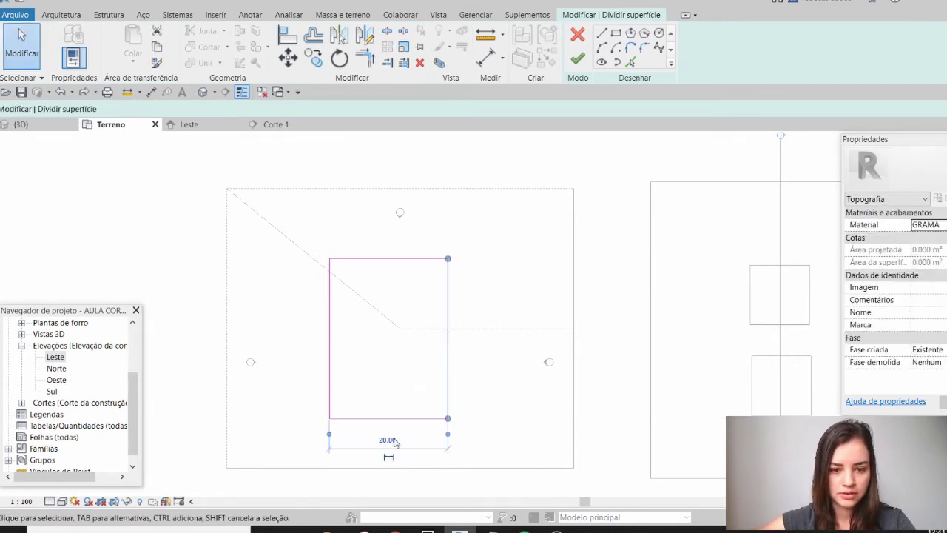
click(387, 439)
text(15)
key(Return)
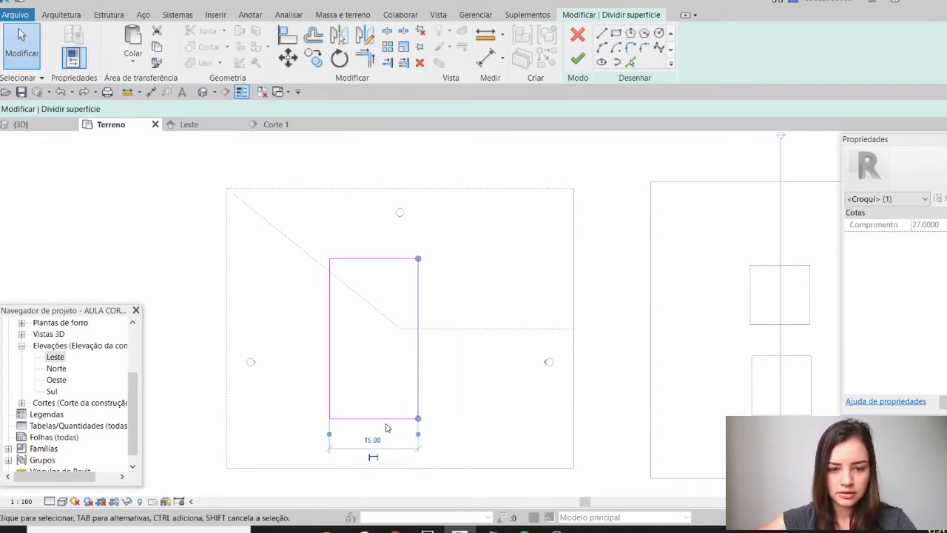
- Set the rectangle's height to 20 m and finish the surface split sketch
click(376, 418)
click(290, 334)
text(2)
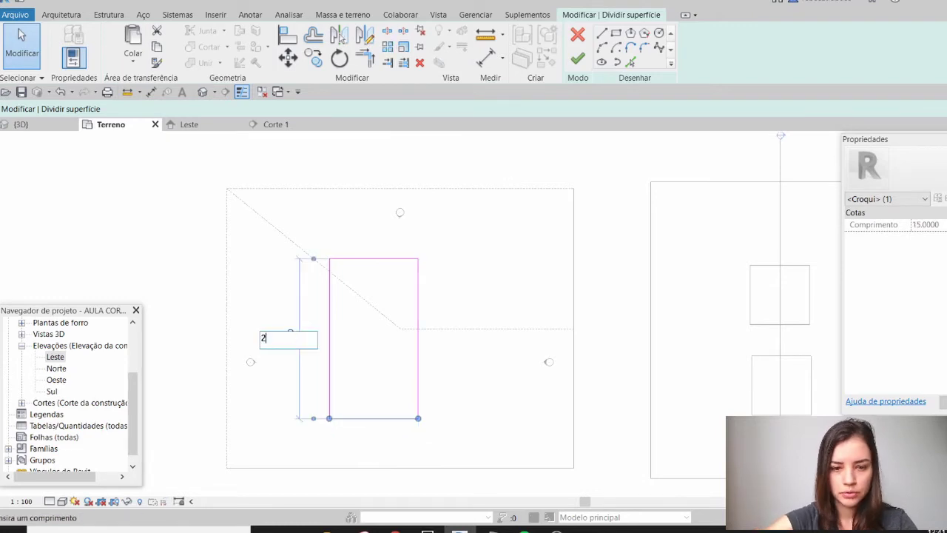
text(0)
key(Return)
key(Escape)
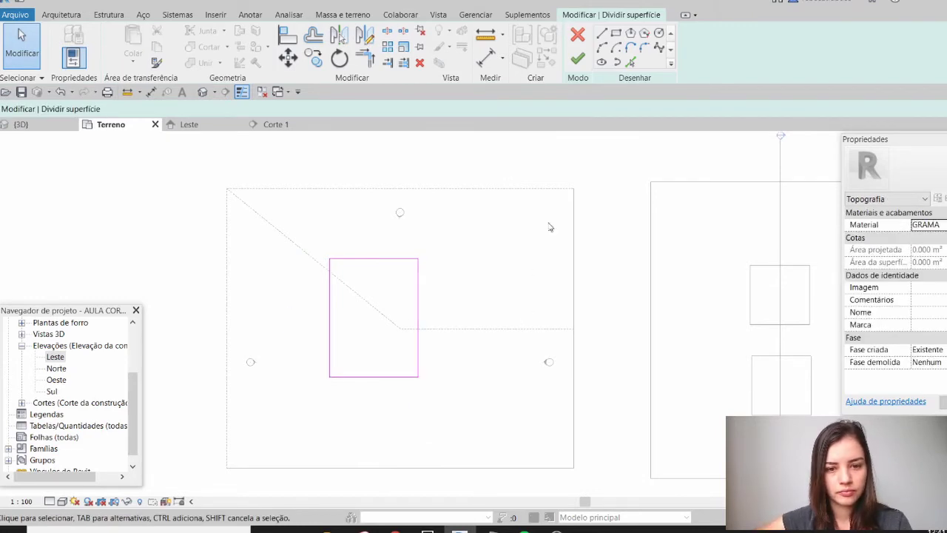
click(580, 62)
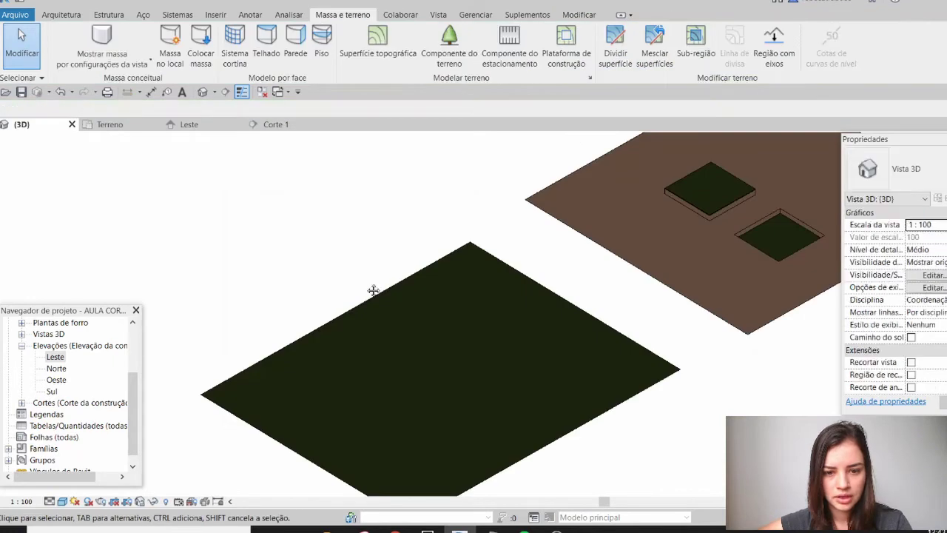
- Examine the split surface in 3D and inspect the inner rectangular piece in the Terreno plan
middle_drag(375, 289, 347, 192)
click(111, 125)
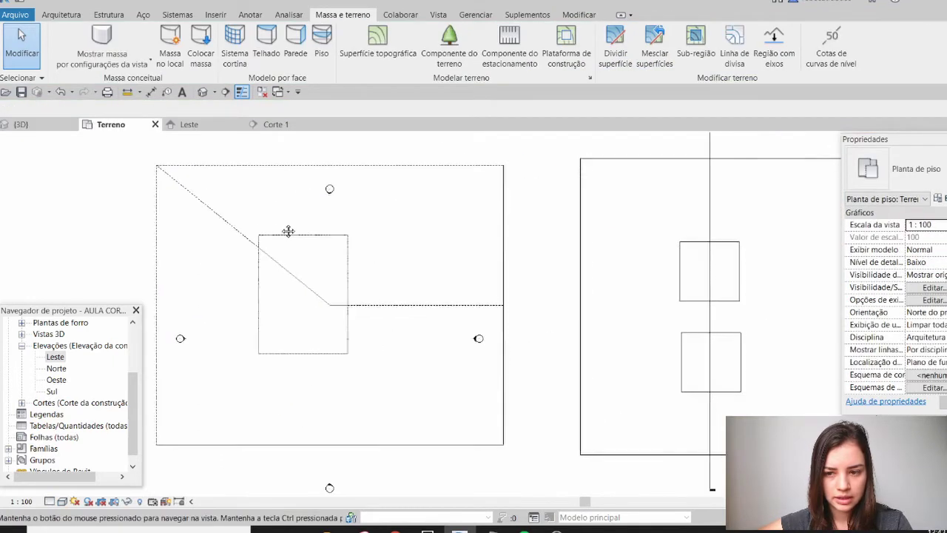
scroll(858, 288, up, 5)
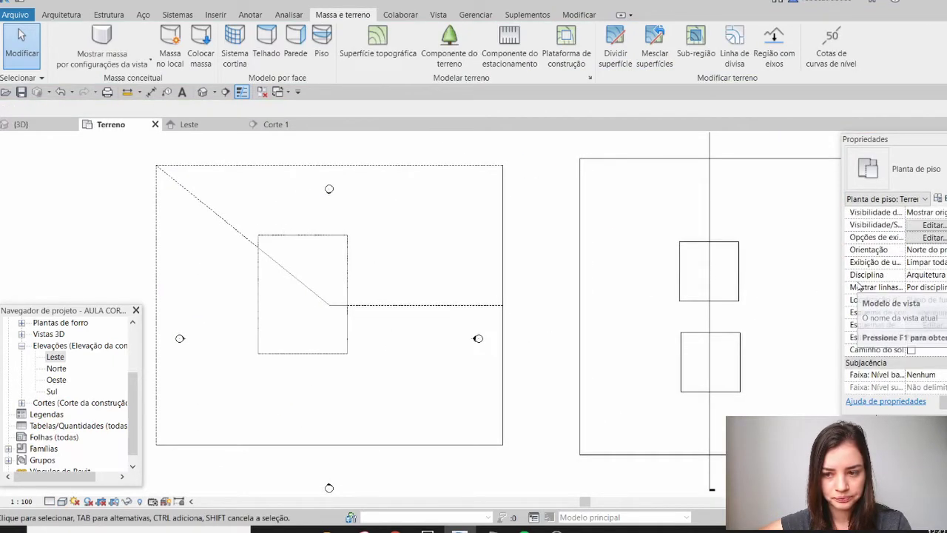
click(348, 285)
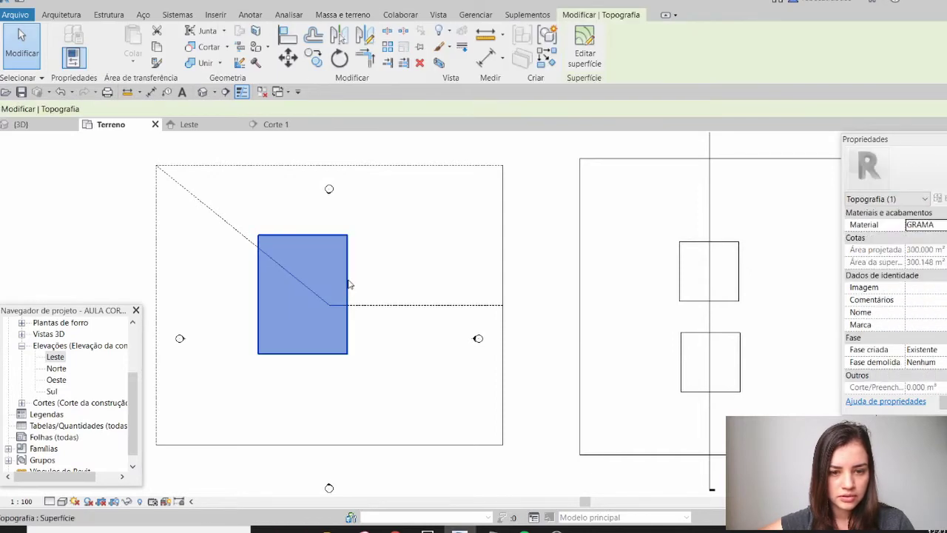
key(Escape)
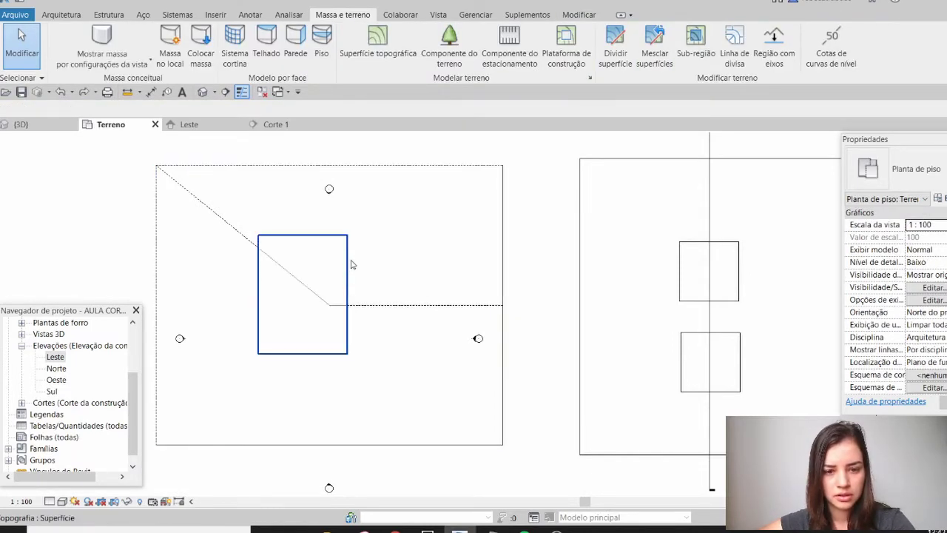
- Delete the inner rectangular piece from the split topography
click(350, 267)
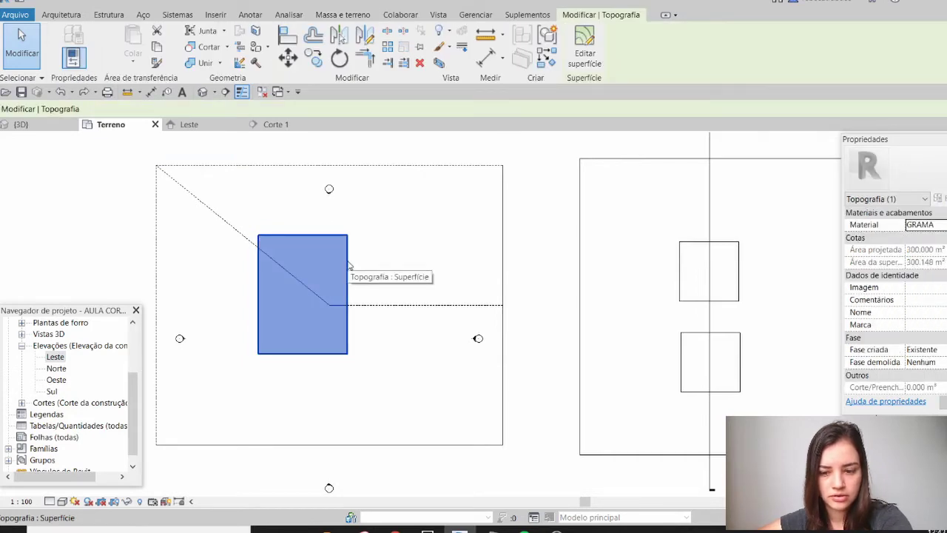
key(Delete)
click(348, 262)
click(541, 254)
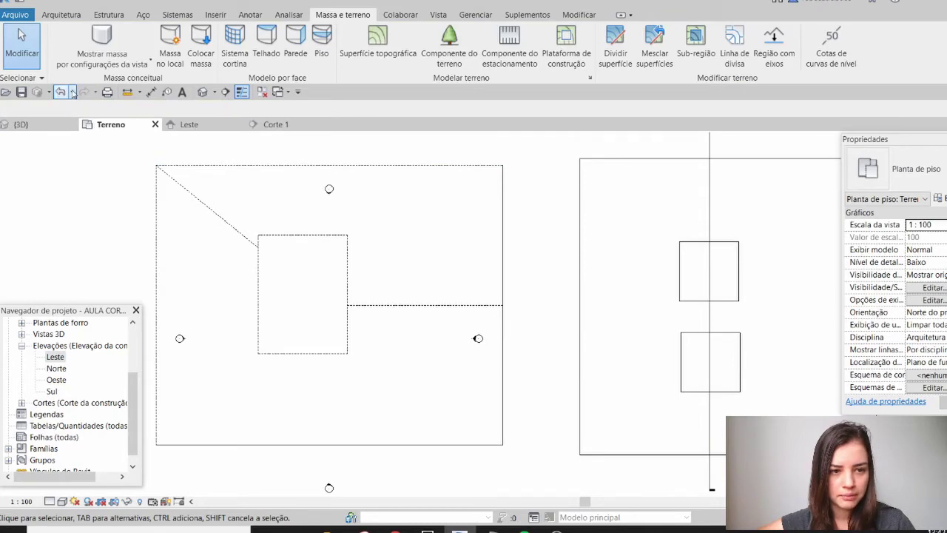
- Undo every operation back through the surface split (Dividir superfície)
click(73, 92)
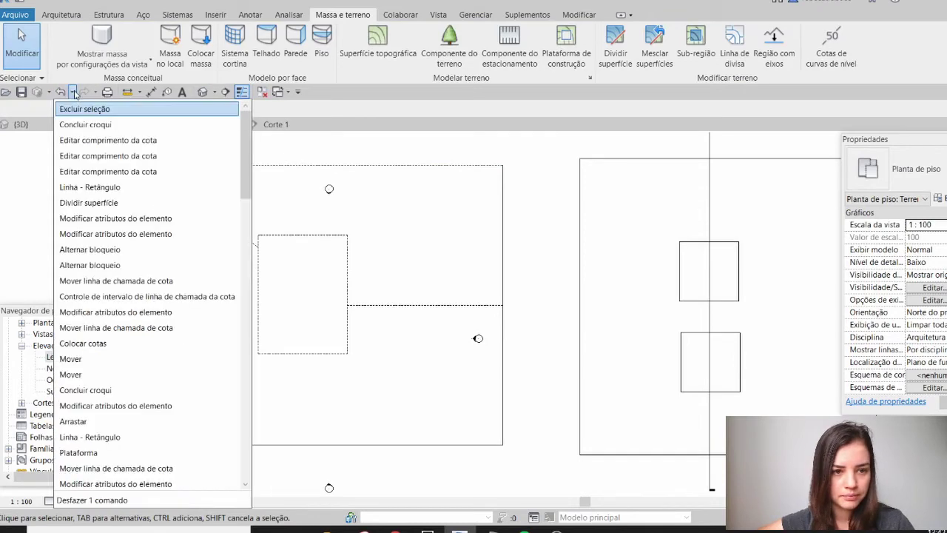
click(113, 203)
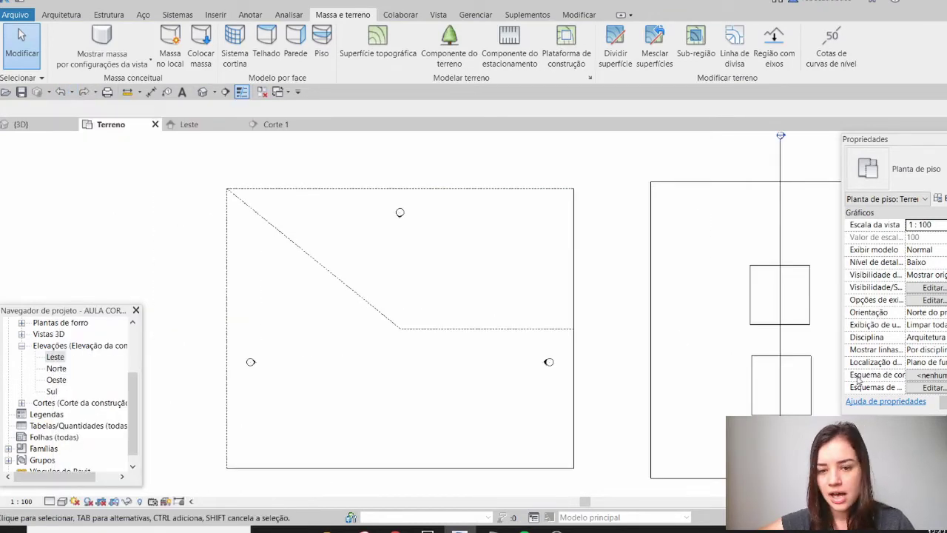
- Set the Terreno plan's phase filter to show new elements (Mostrar novo)
scroll(857, 379, down, 5)
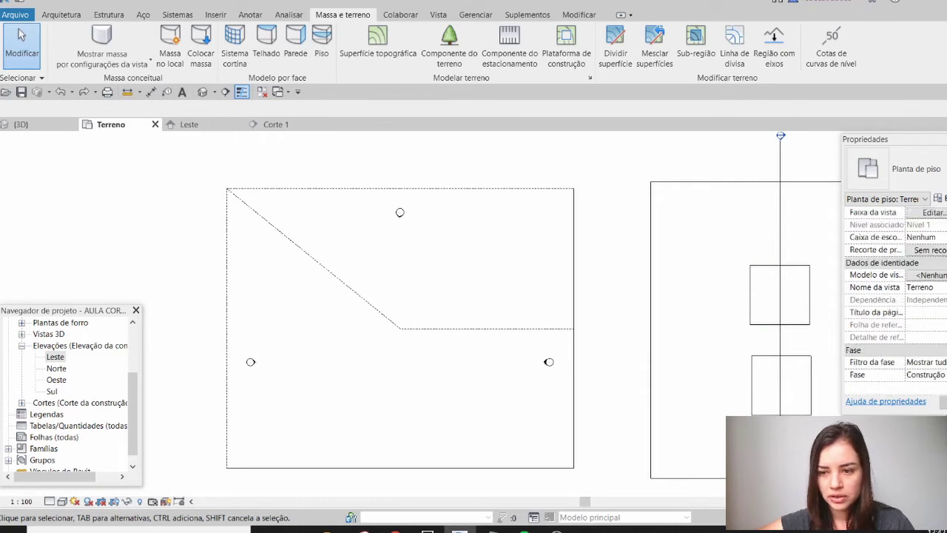
click(945, 362)
click(916, 416)
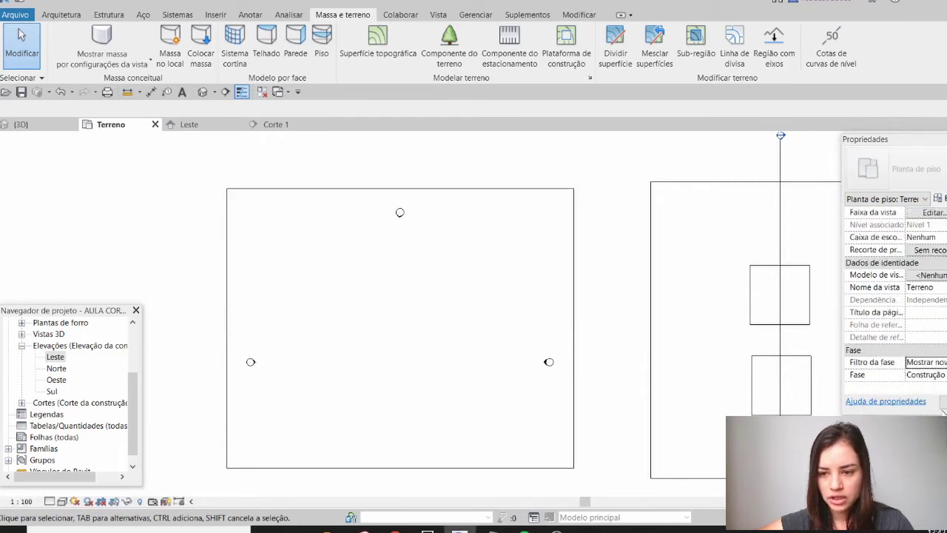
- Start a Dividir superfície split on the large surface in the Terreno plan and sketch a rectangle about 16 by 25 m inside it
middle_drag(599, 310, 563, 291)
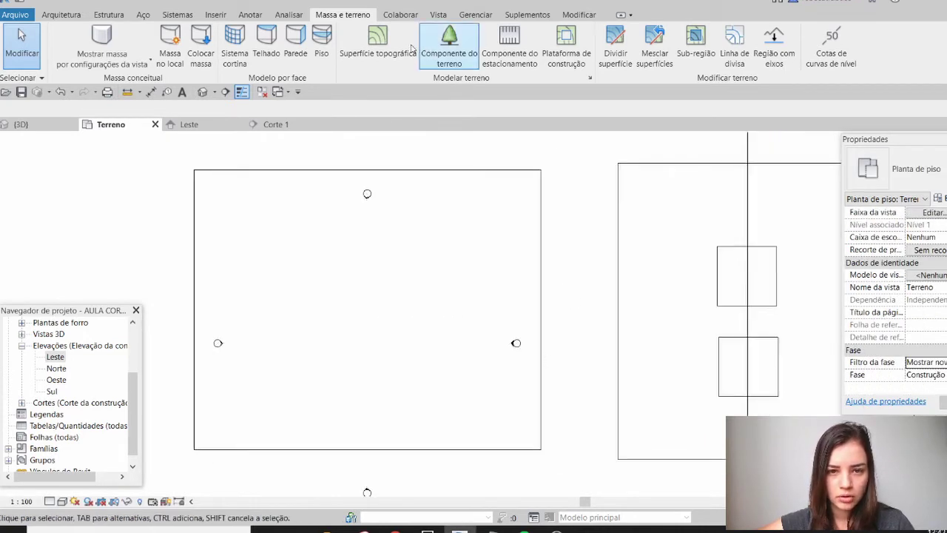
click(615, 50)
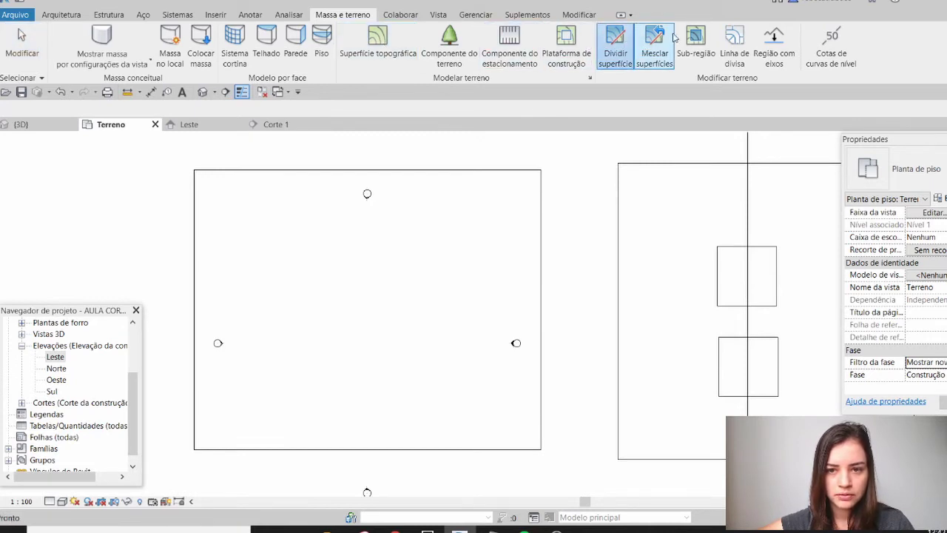
click(383, 172)
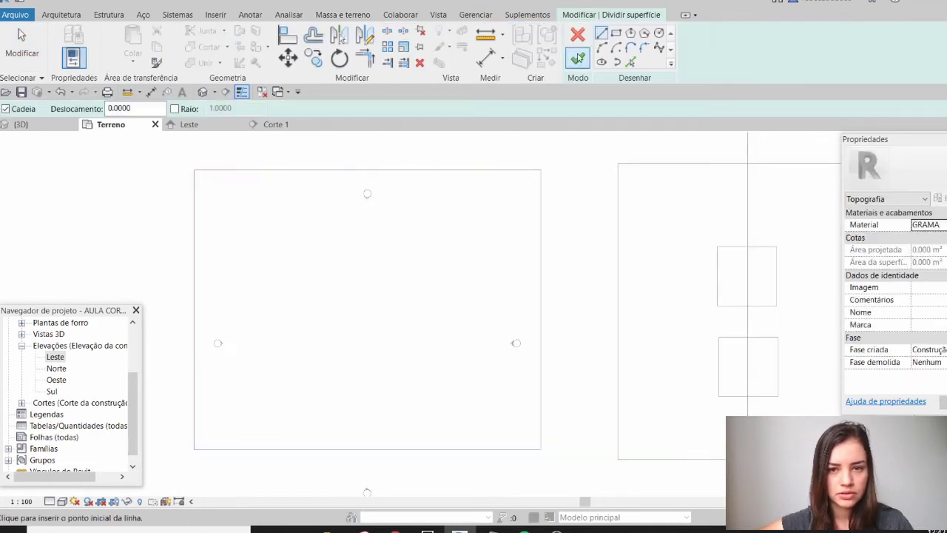
click(616, 33)
click(319, 232)
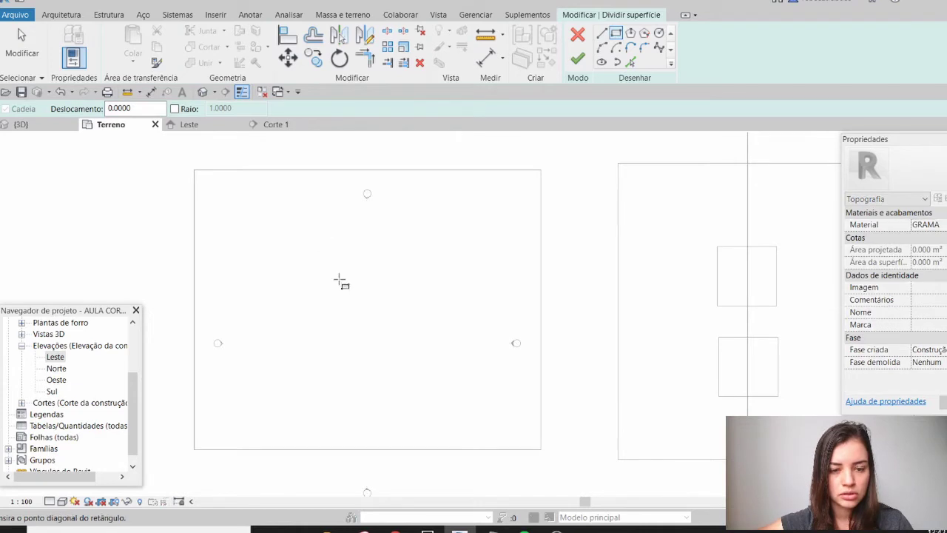
click(414, 380)
key(Escape)
- Set the split rectangle's height to 20 m and its width to 15 m, and finish the surface split
click(382, 380)
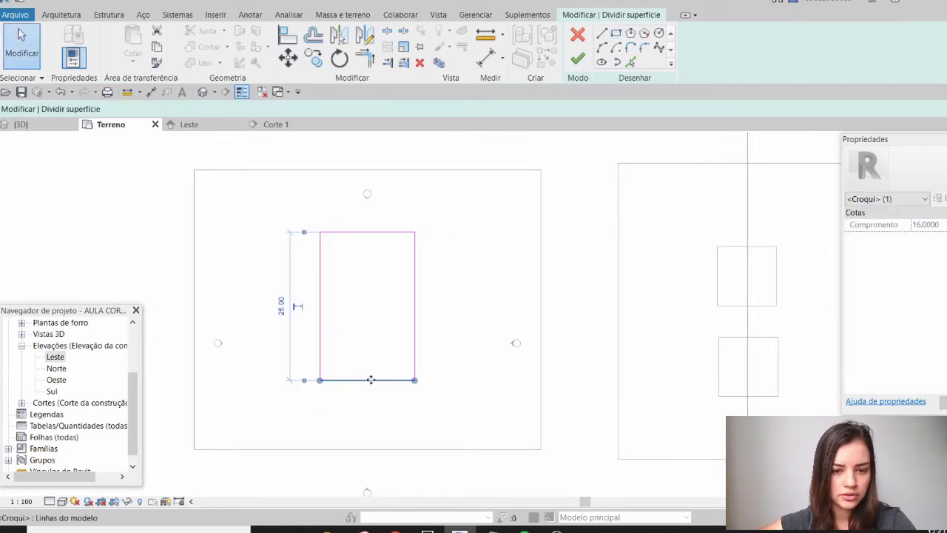
click(282, 303)
text(20)
key(Return)
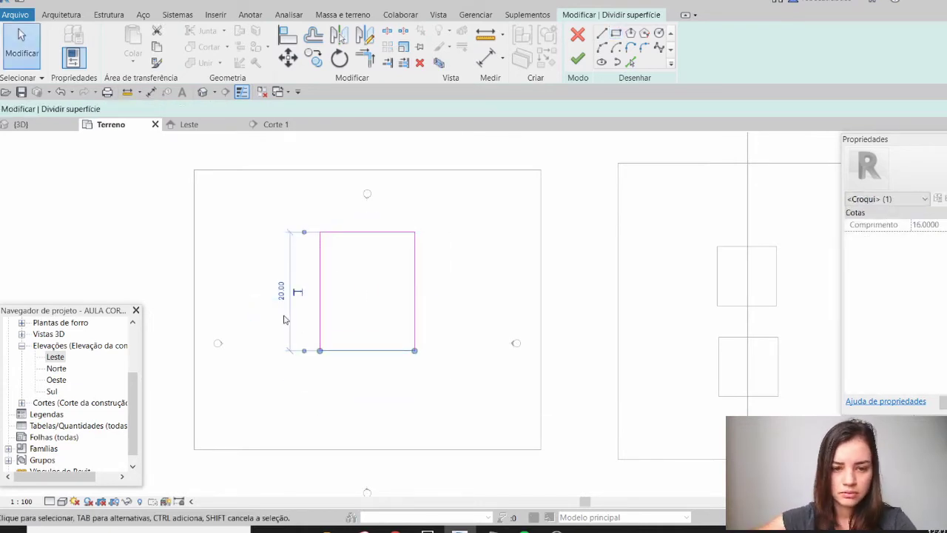
click(415, 291)
click(364, 372)
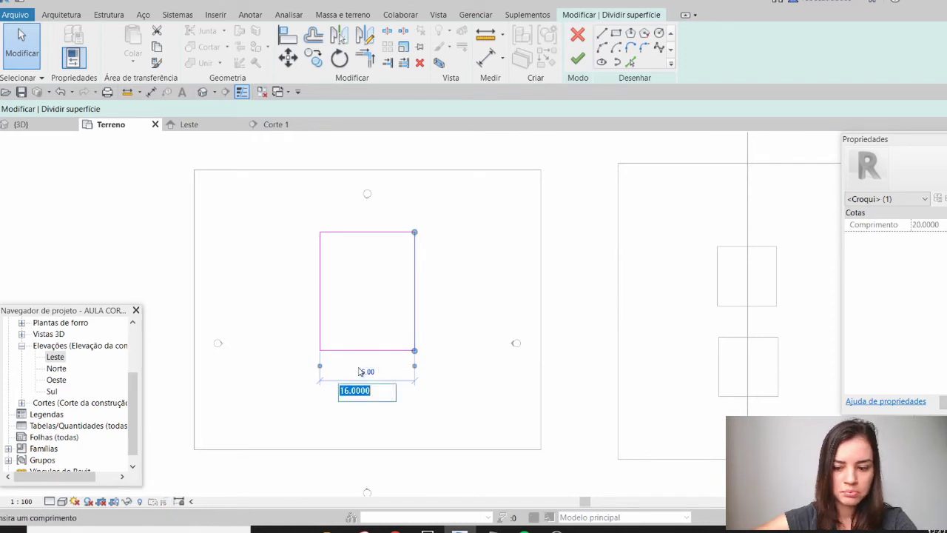
text(15)
key(Return)
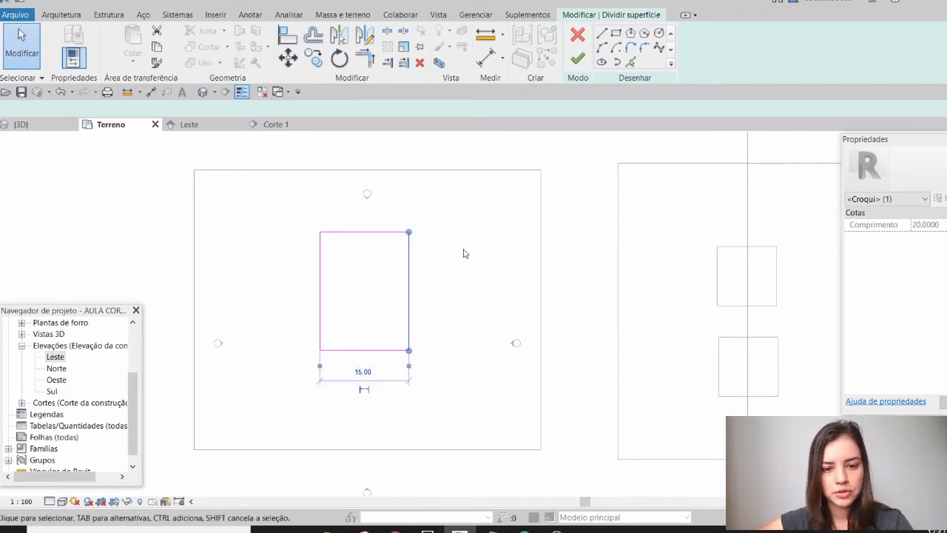
click(463, 252)
click(577, 61)
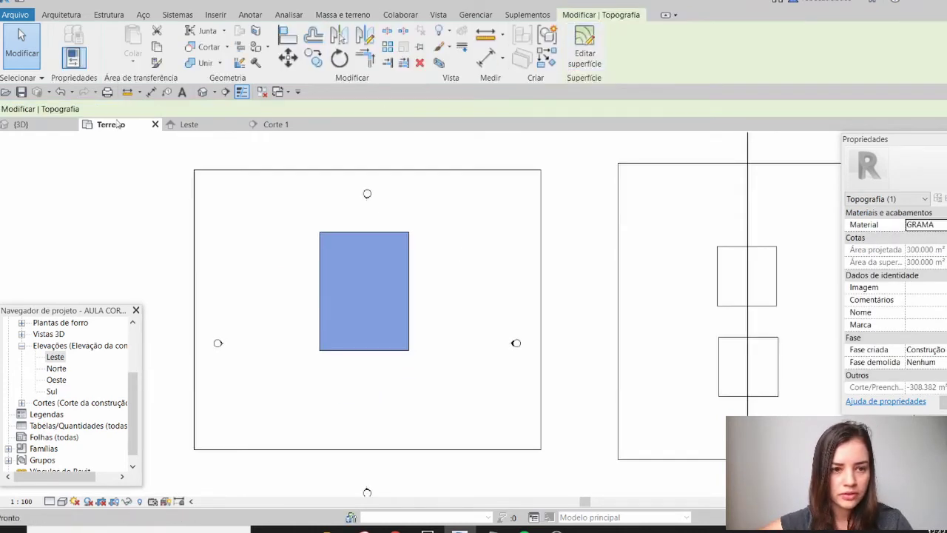
- Set the created phase (Fase criada) of the inner rectangular piece to Existente in the 3D view
click(21, 125)
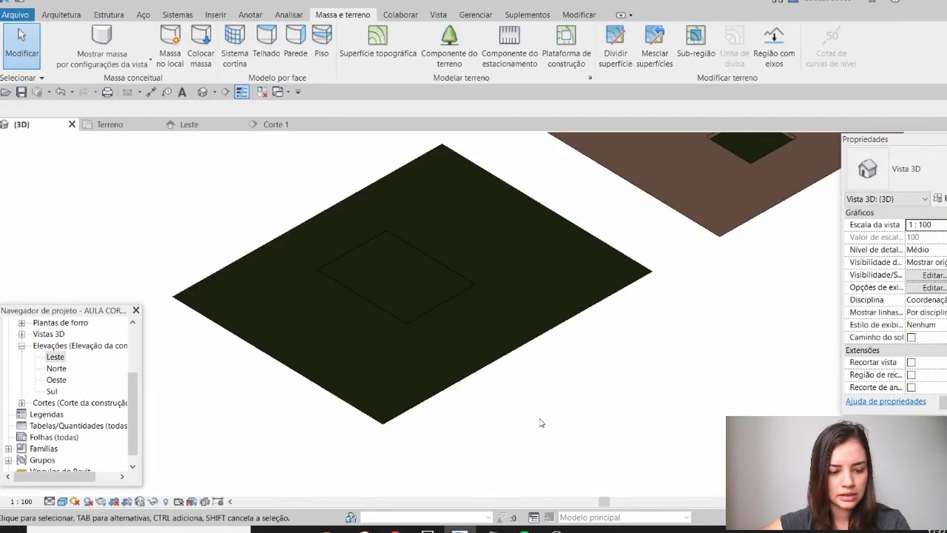
shift+middle_drag(540, 421, 434, 285)
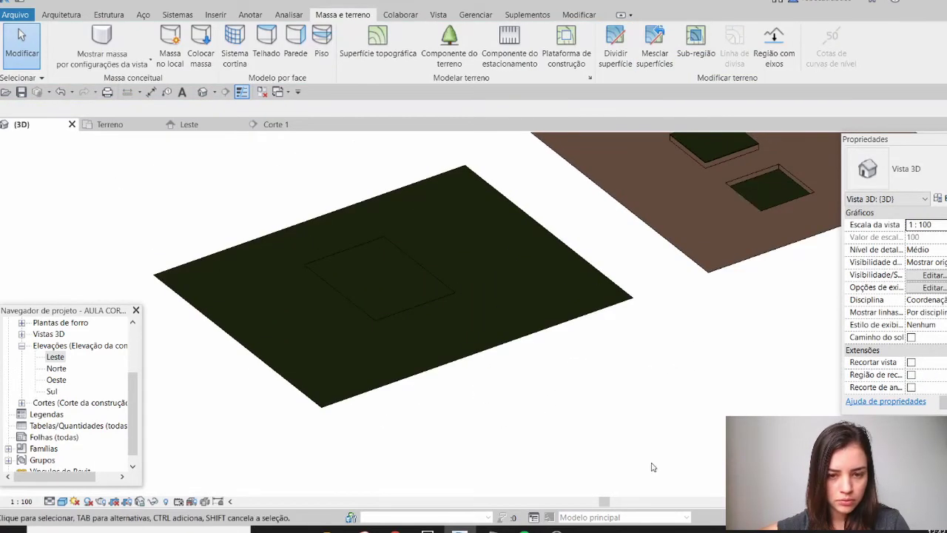
click(428, 273)
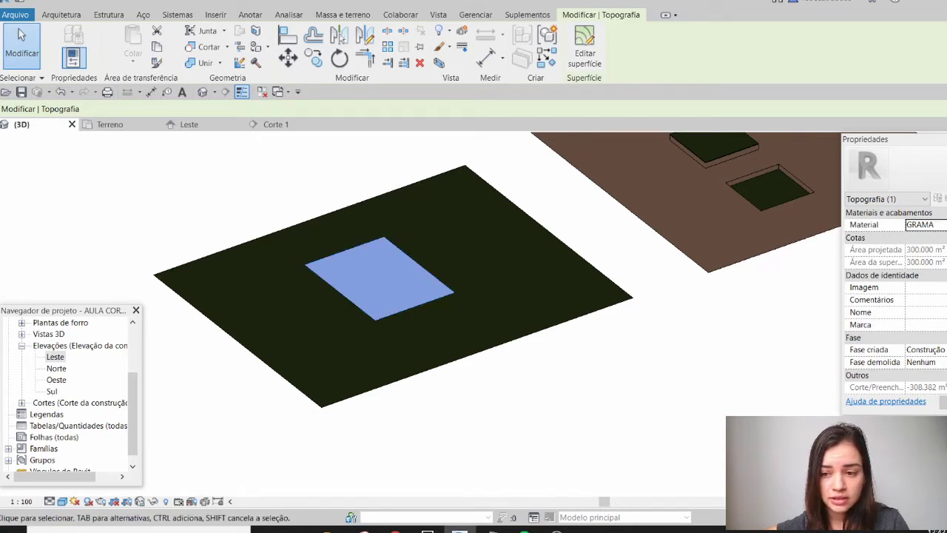
click(940, 349)
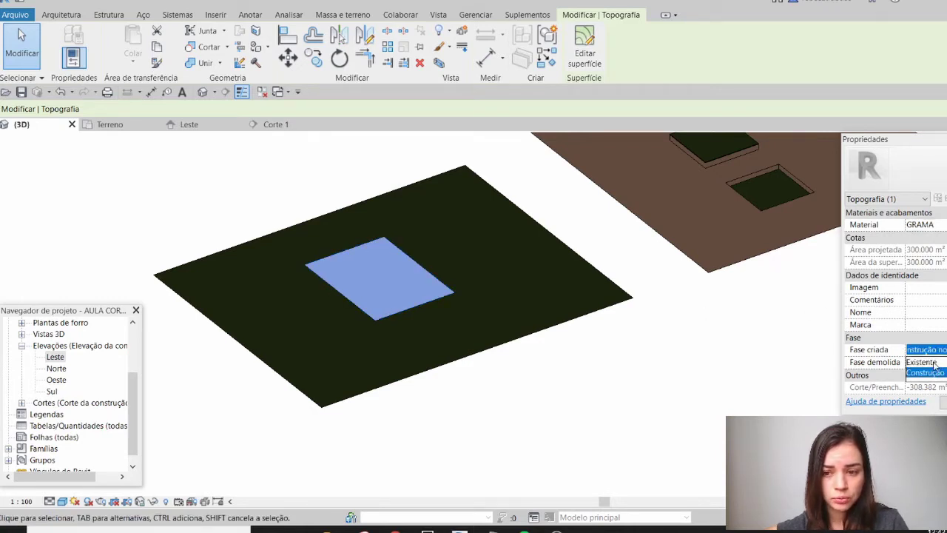
click(934, 363)
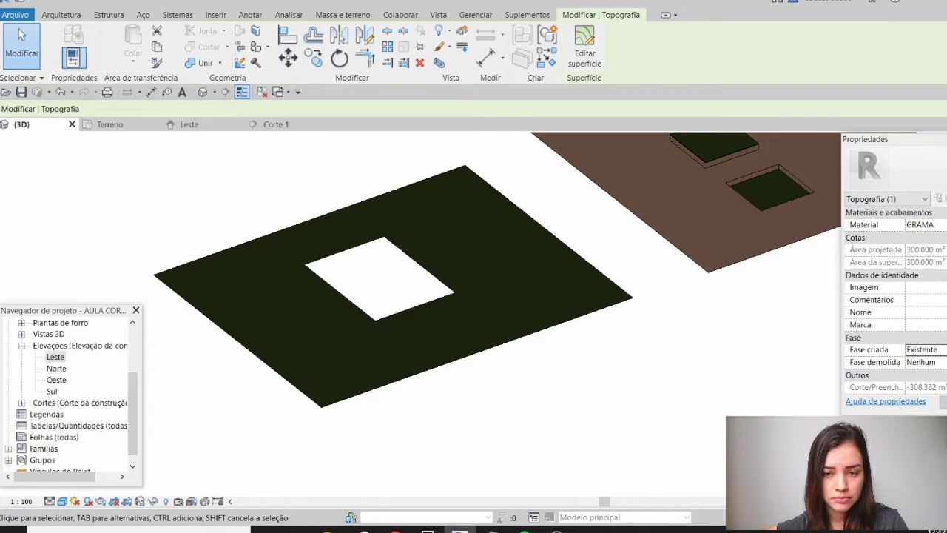
scroll(903, 366, down, 1)
click(718, 382)
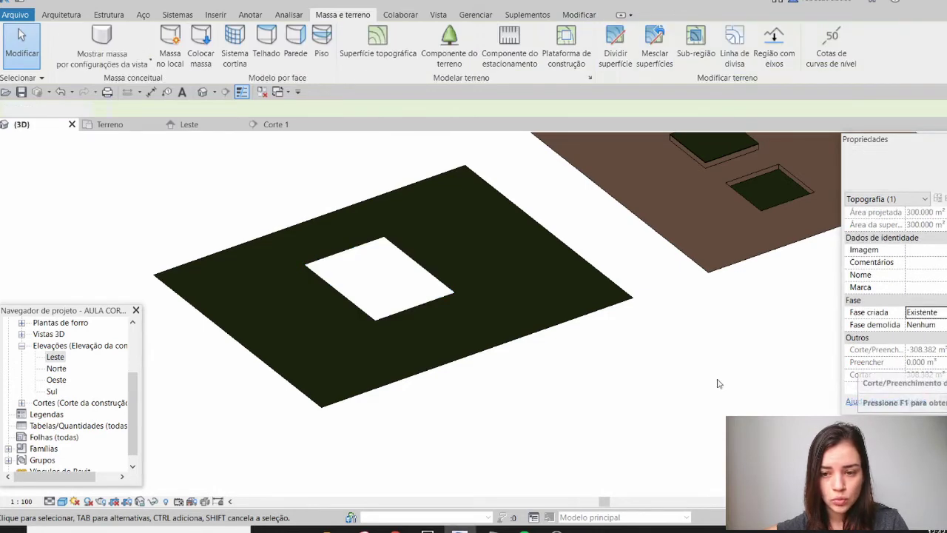
- Set the 3D view's phase filter to Mostrar tudo and check the inner rectangular piece
scroll(921, 299, down, 5)
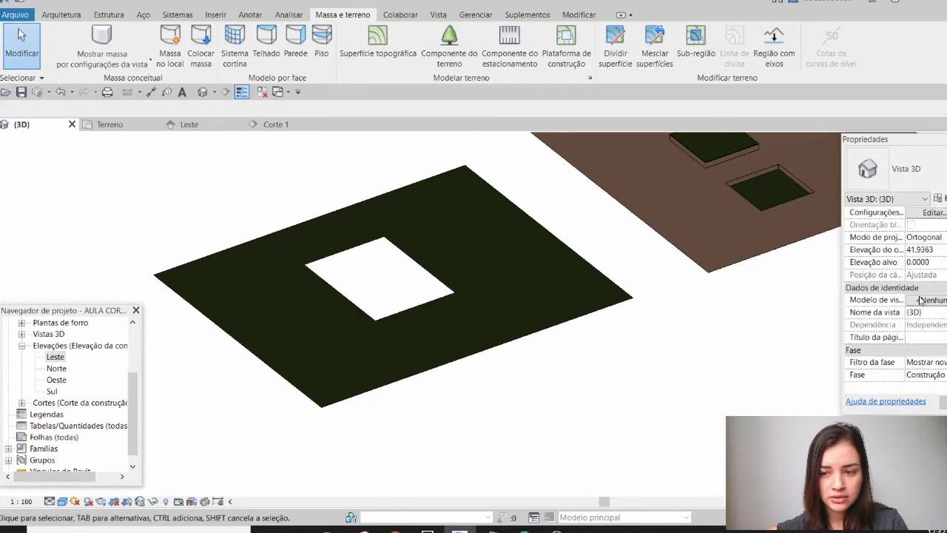
click(942, 363)
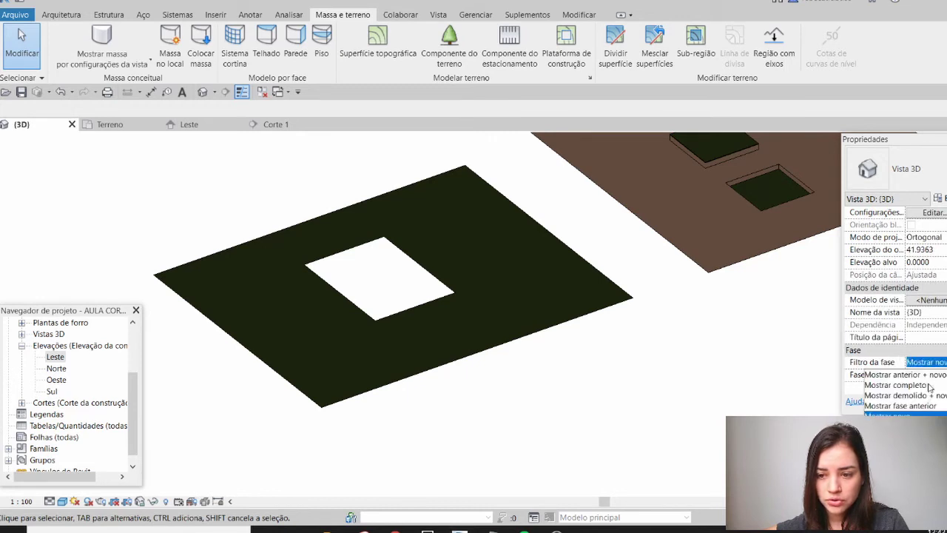
click(904, 426)
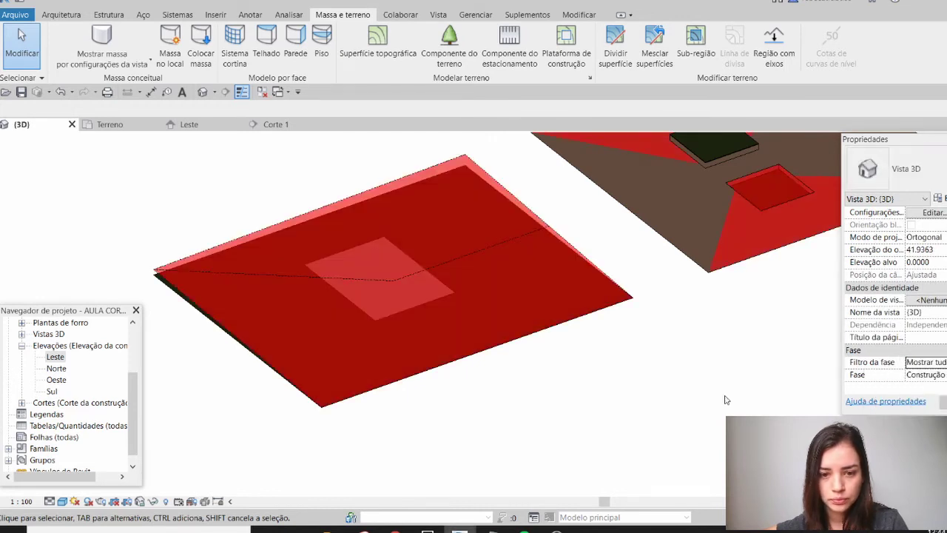
click(435, 279)
click(551, 393)
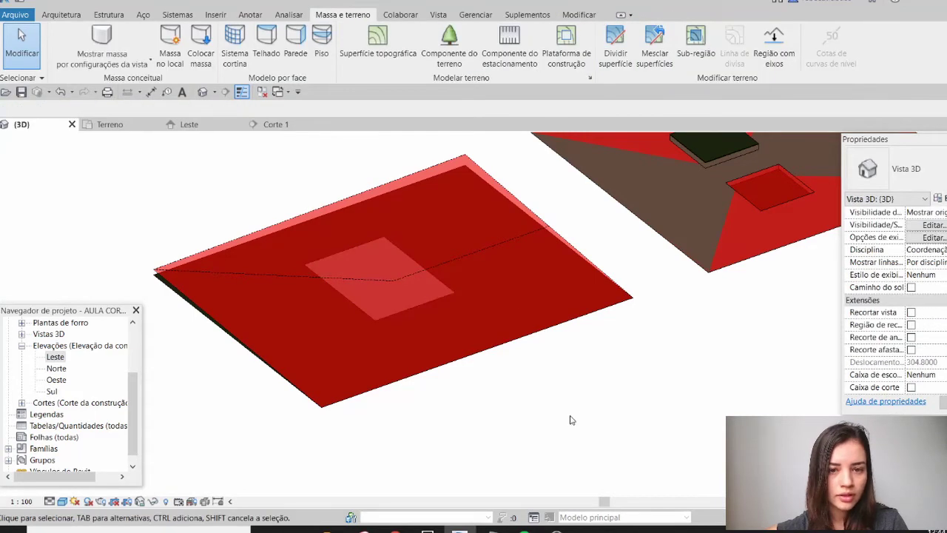
- Create a graded region (Região com eixos) from the inner piece as a new surface exactly equal to the existing one
click(757, 43)
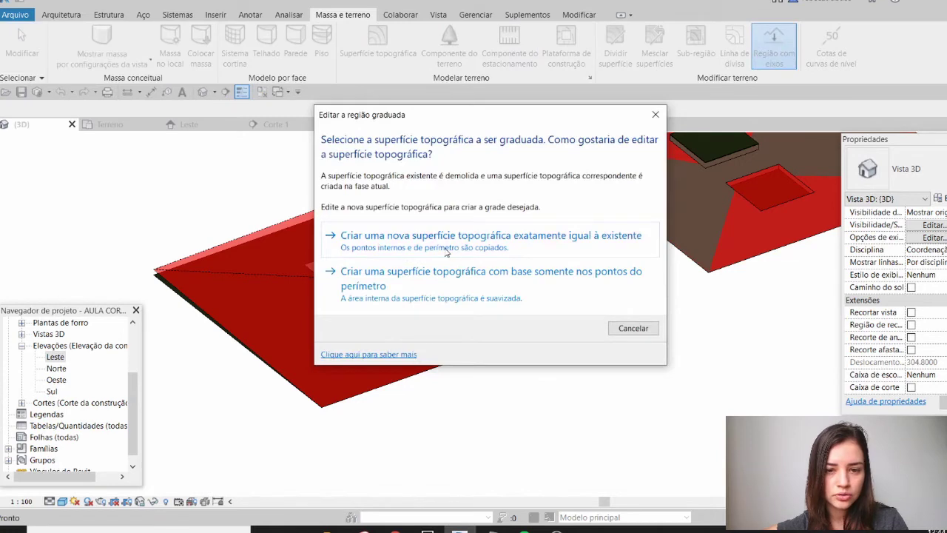
click(444, 244)
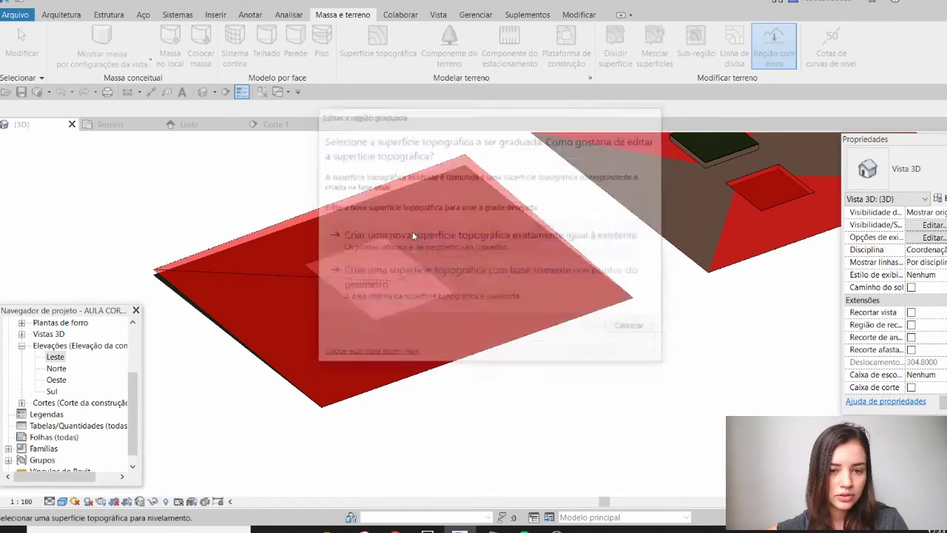
click(343, 255)
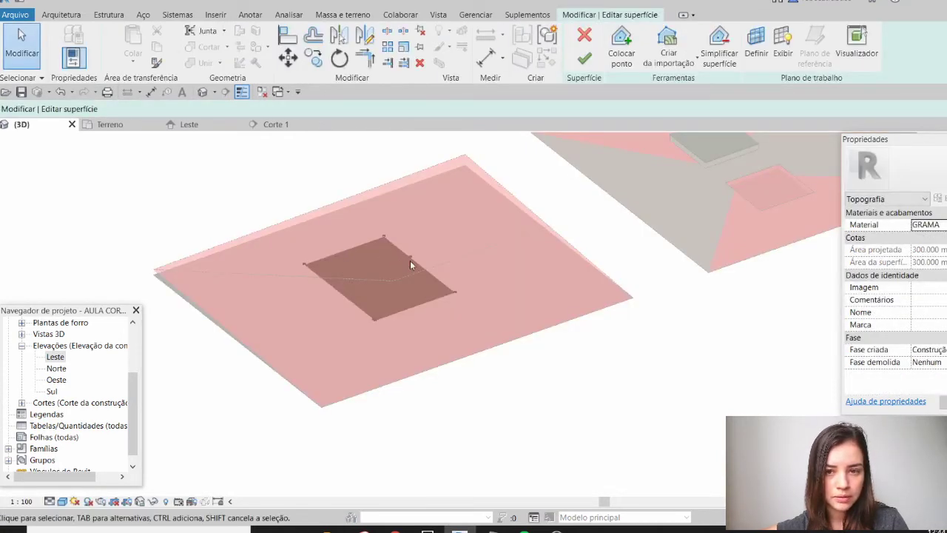
- Set the elevation of all boundary points of the new inner surface to 2 m and finish the surface edit
drag(271, 198, 487, 348)
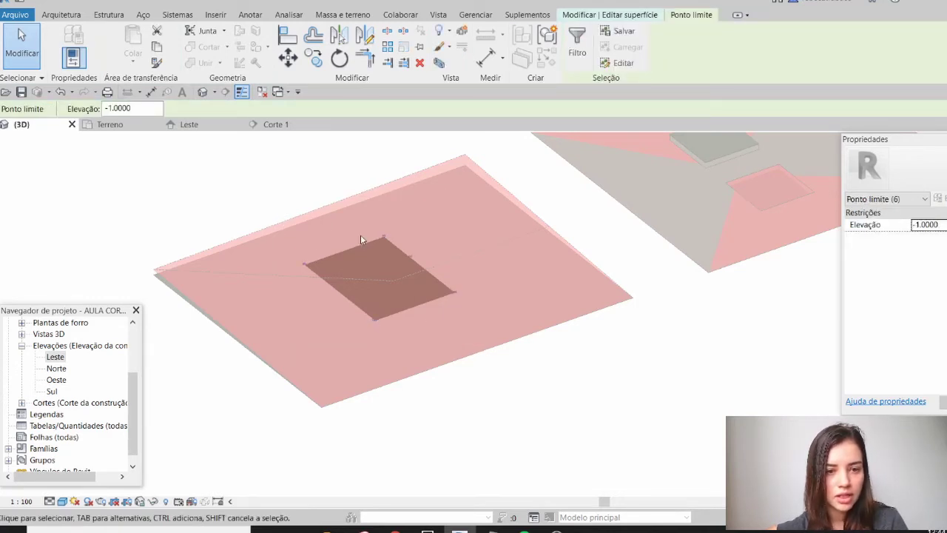
double_click(119, 108)
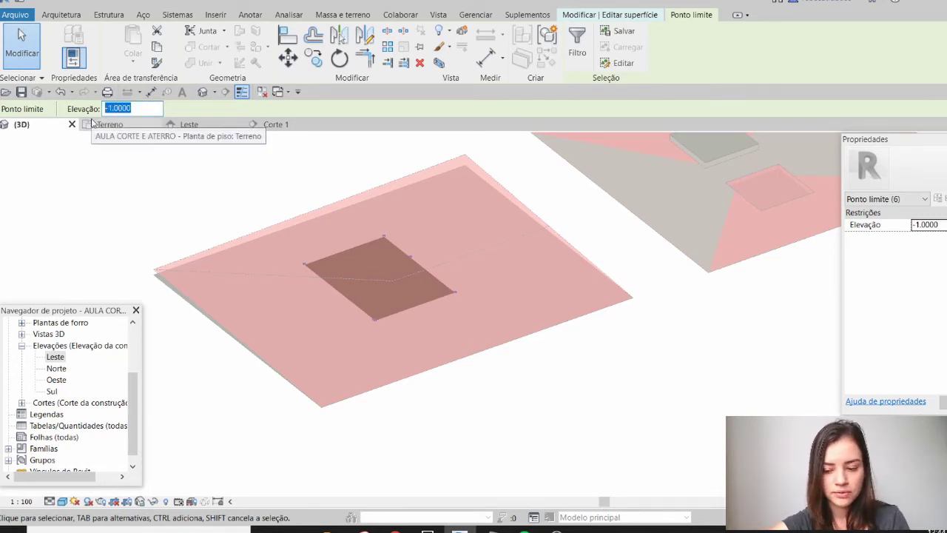
text(0)
key(Return)
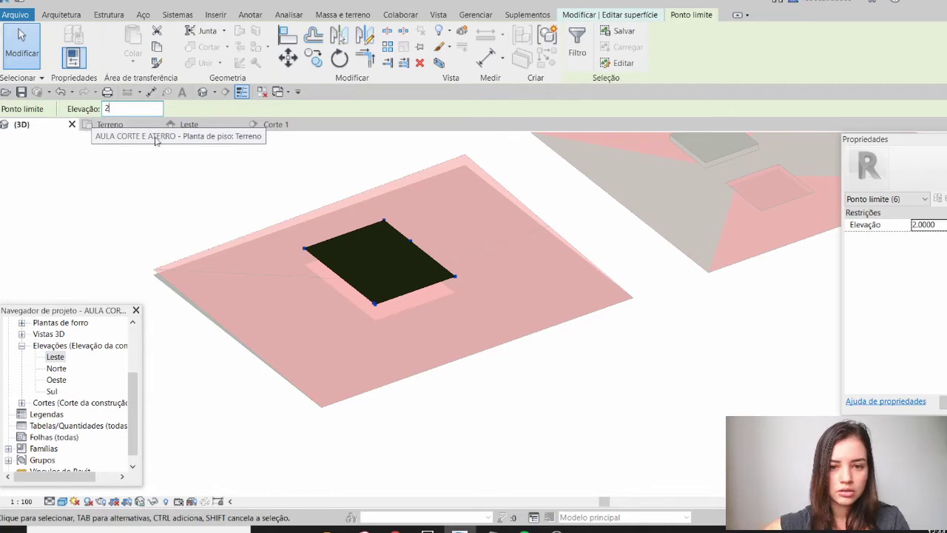
click(452, 205)
click(584, 58)
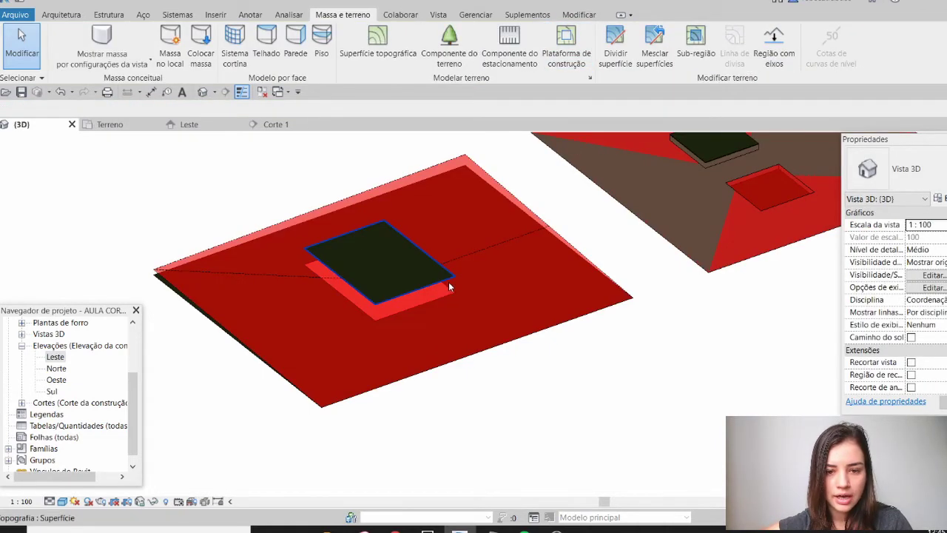
- Merge the demolished inner piece with the demolished original terrain surface around it using Mesclar superfícies
click(435, 300)
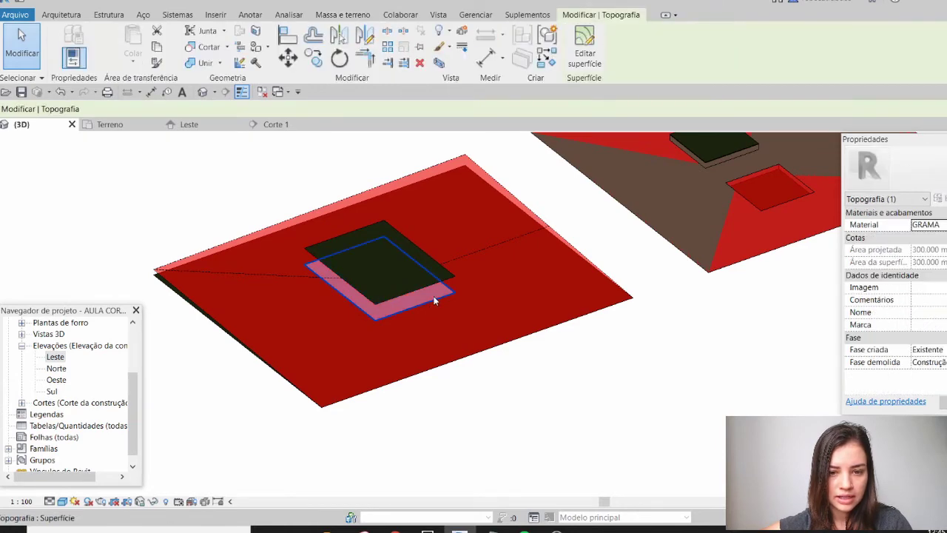
click(498, 382)
click(417, 309)
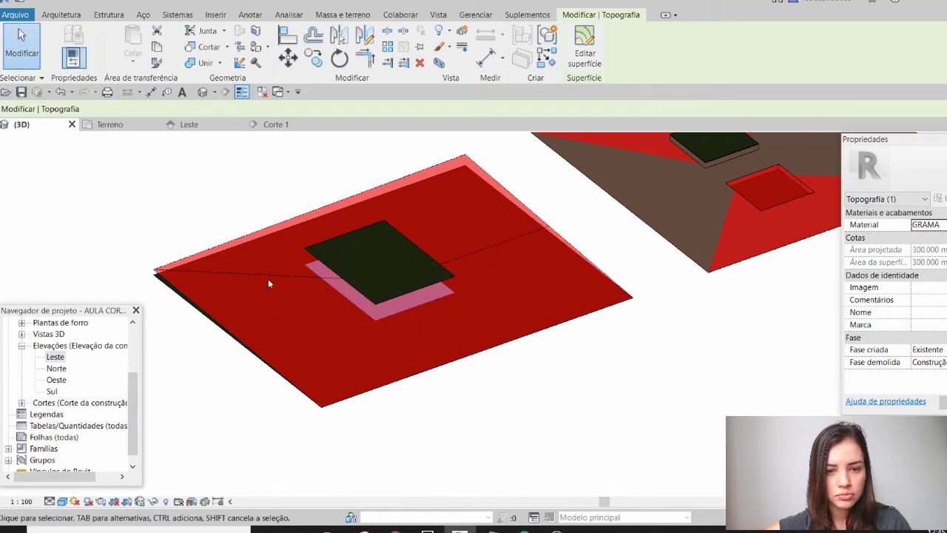
click(232, 207)
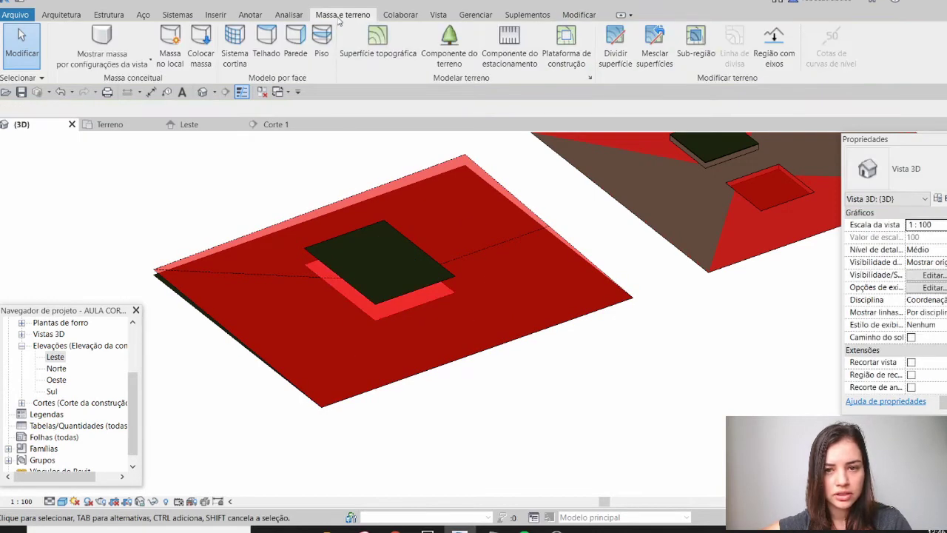
click(654, 48)
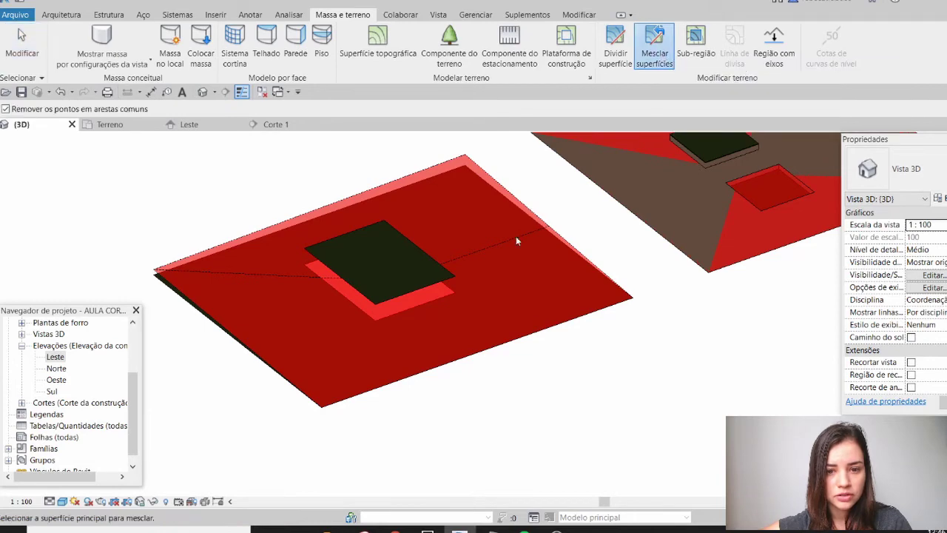
click(448, 300)
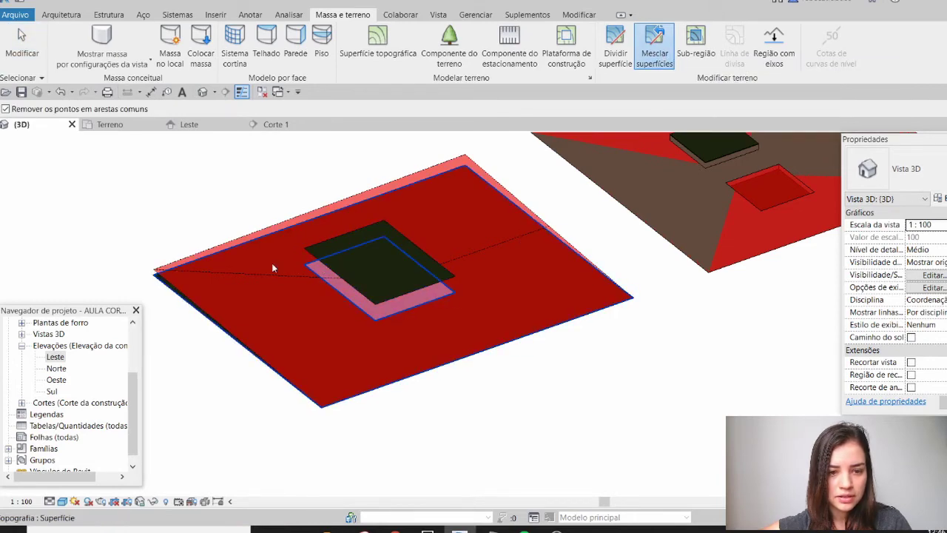
click(189, 258)
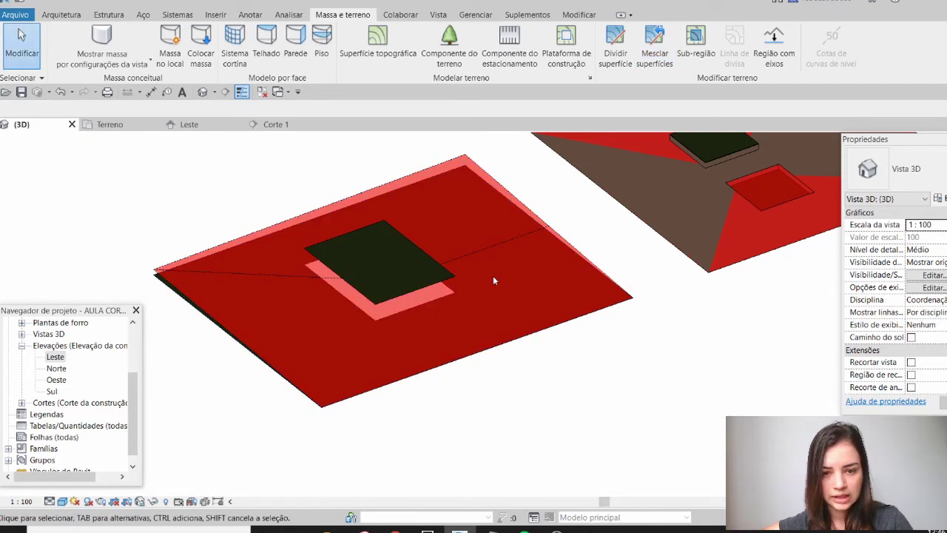
- Inspect the cut and fill volumes of the raised inner surface
click(453, 276)
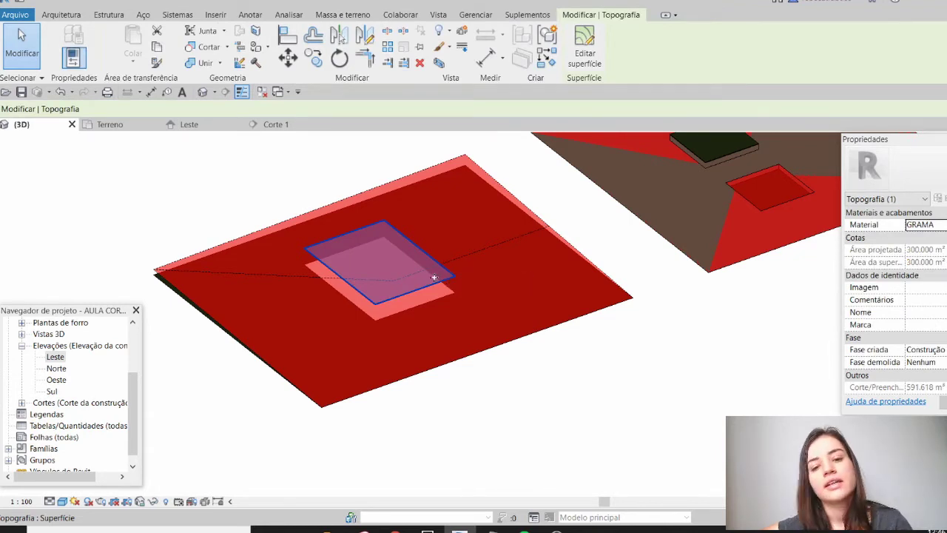
scroll(906, 299, down, 1)
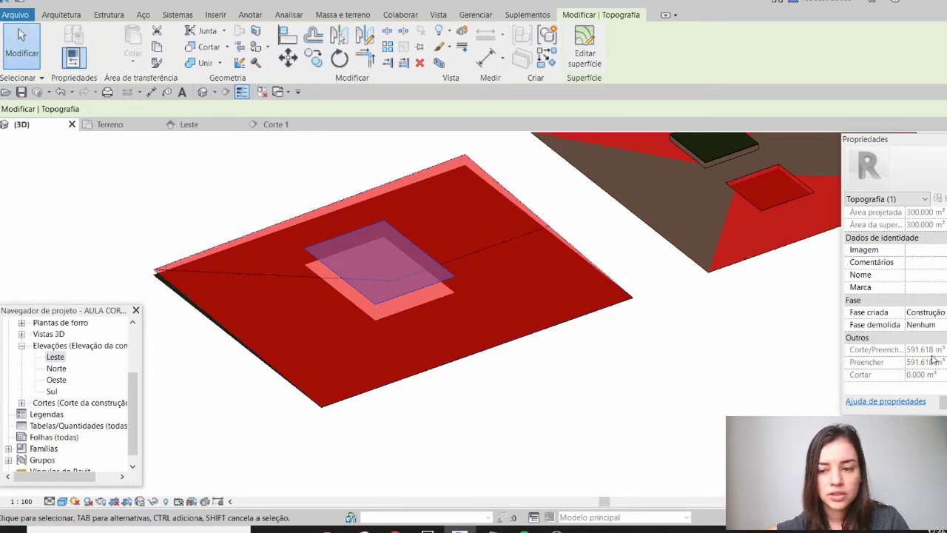
click(618, 411)
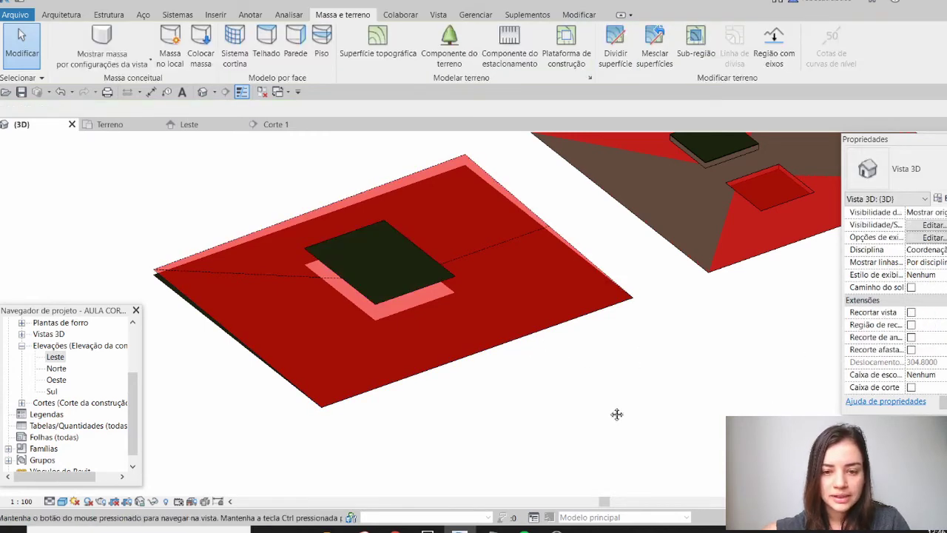
- Create a new Tabela/Quantidades schedule of building components for the Topografia category
middle_drag(617, 412, 574, 419)
scroll(574, 418, down, 3)
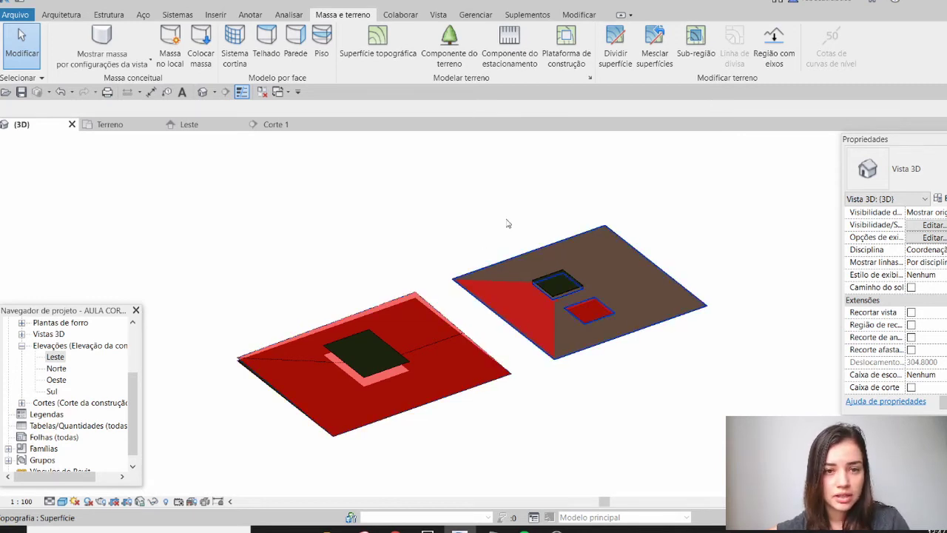
click(435, 15)
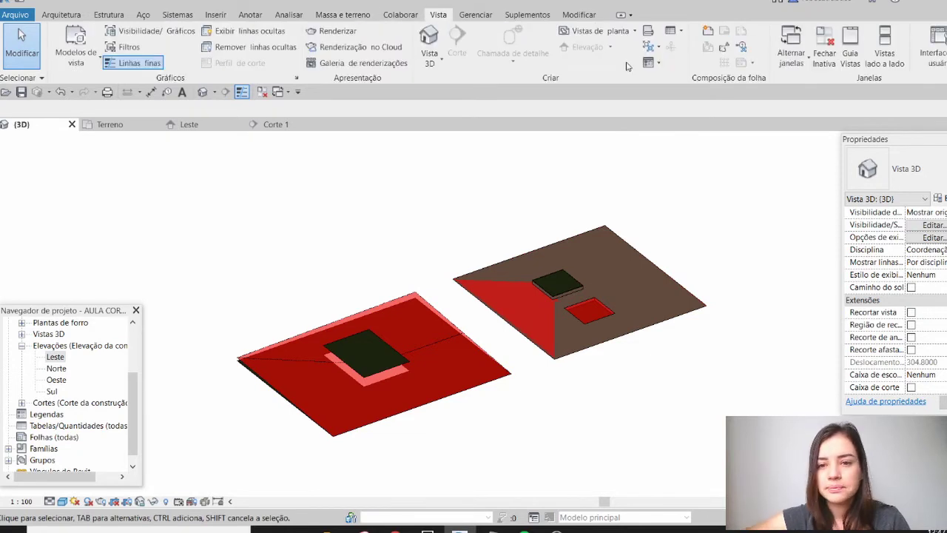
click(679, 34)
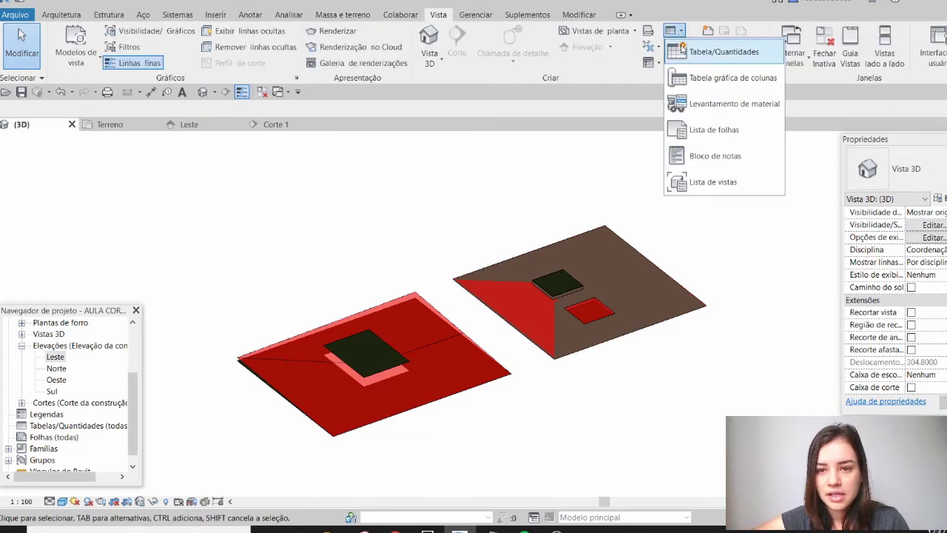
click(683, 51)
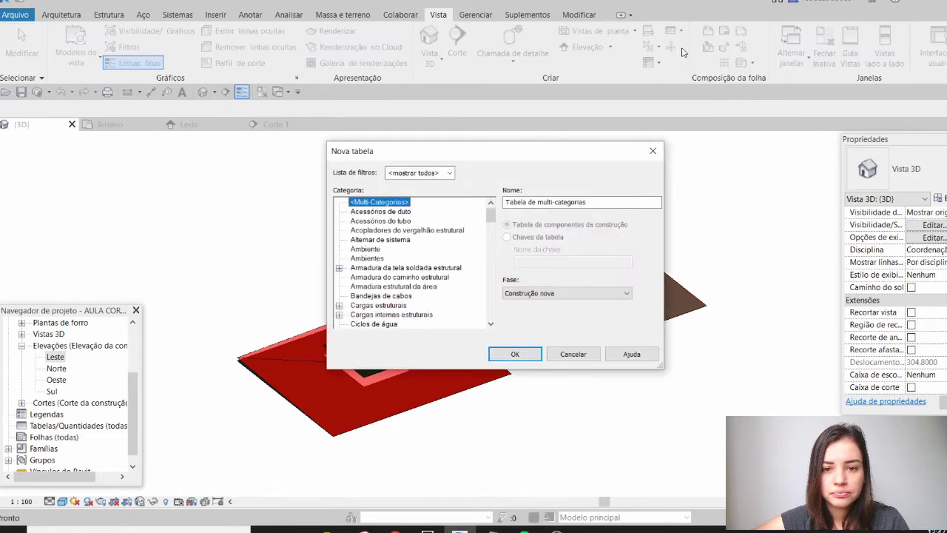
scroll(385, 256, down, 15)
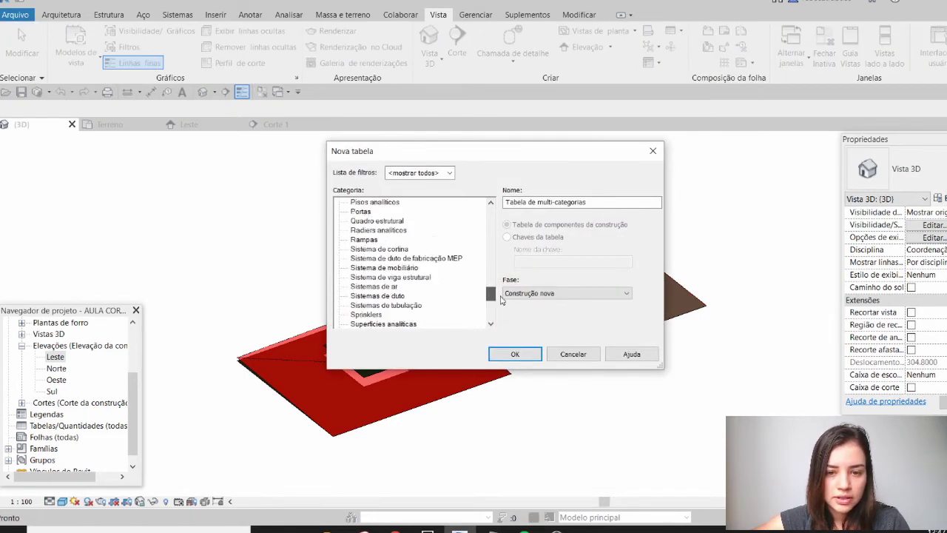
scroll(367, 222, up, 1)
click(366, 212)
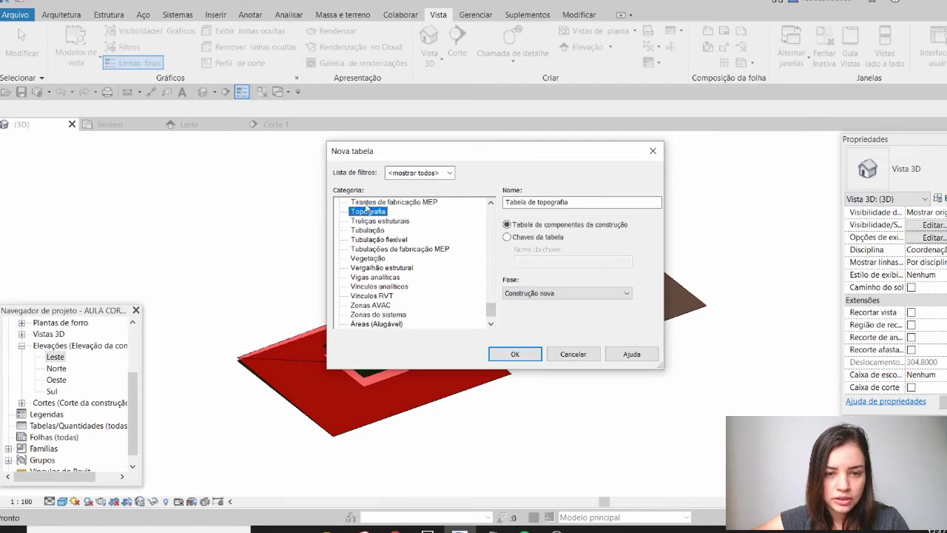
click(521, 355)
- Add the fields Nome, Cortar and Preencher to the topography schedule, in that order
drag(653, 135, 379, 162)
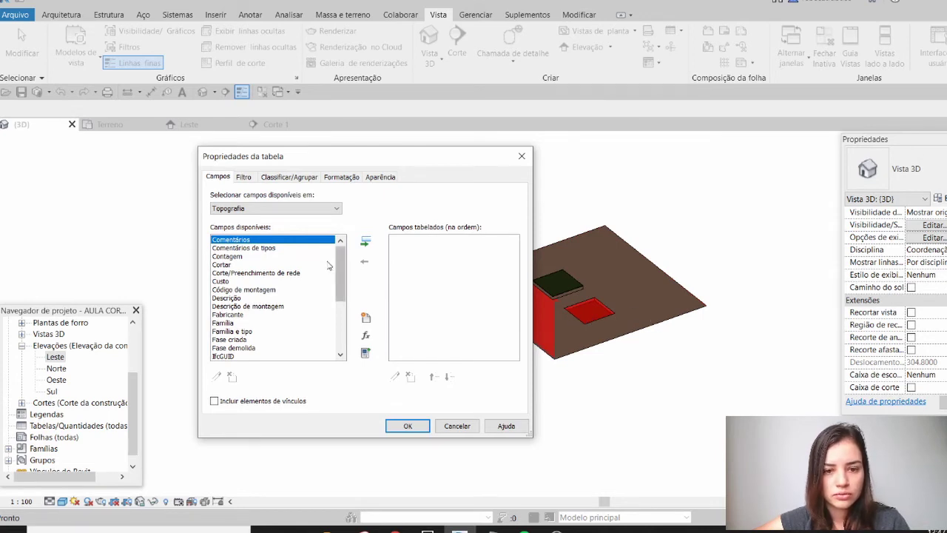
drag(343, 262, 337, 288)
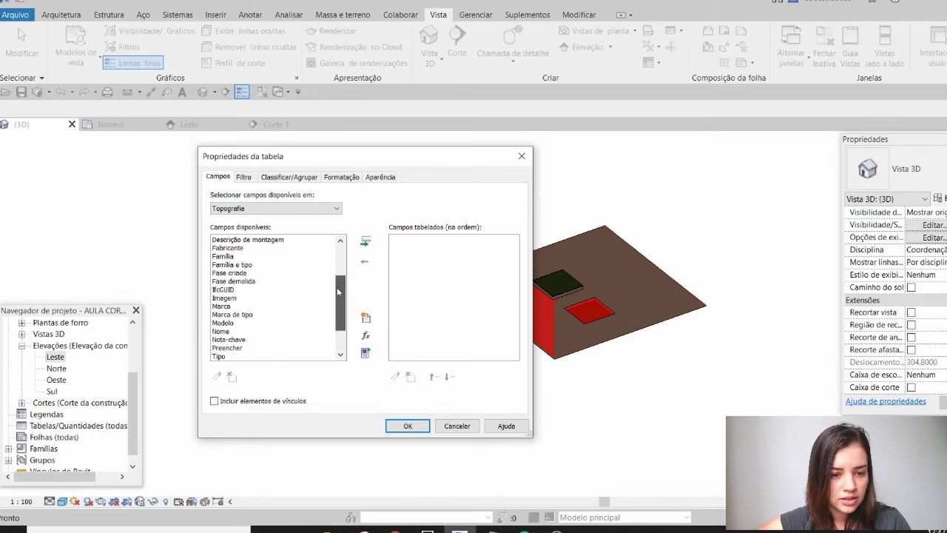
click(223, 331)
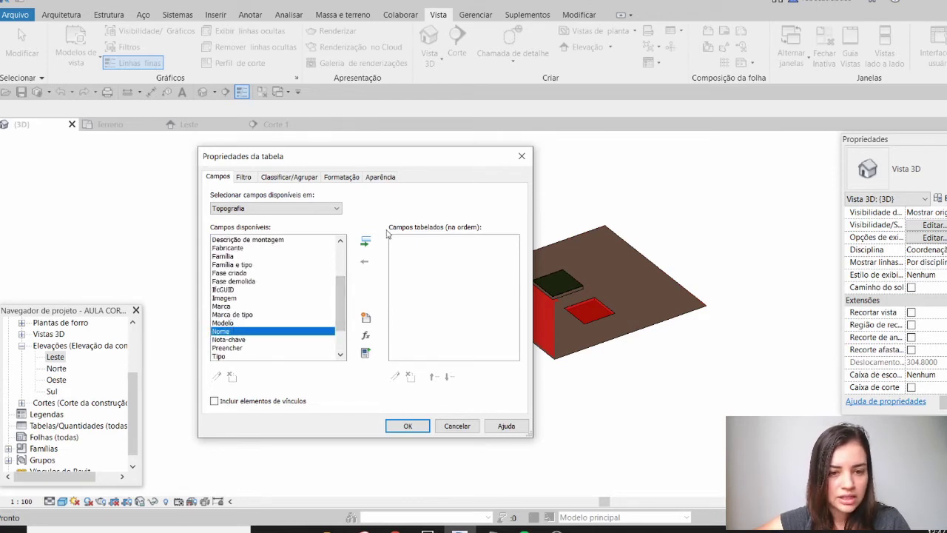
click(366, 243)
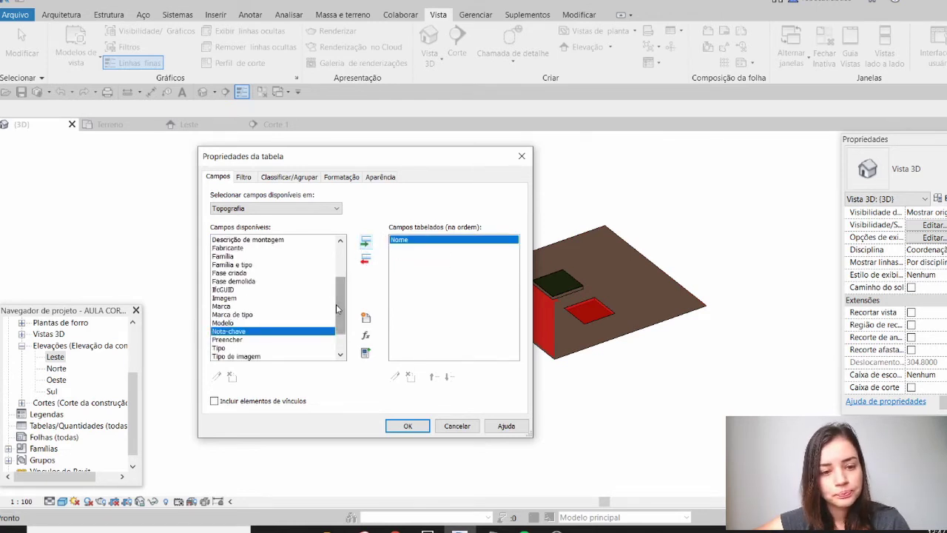
drag(346, 316, 338, 259)
click(255, 264)
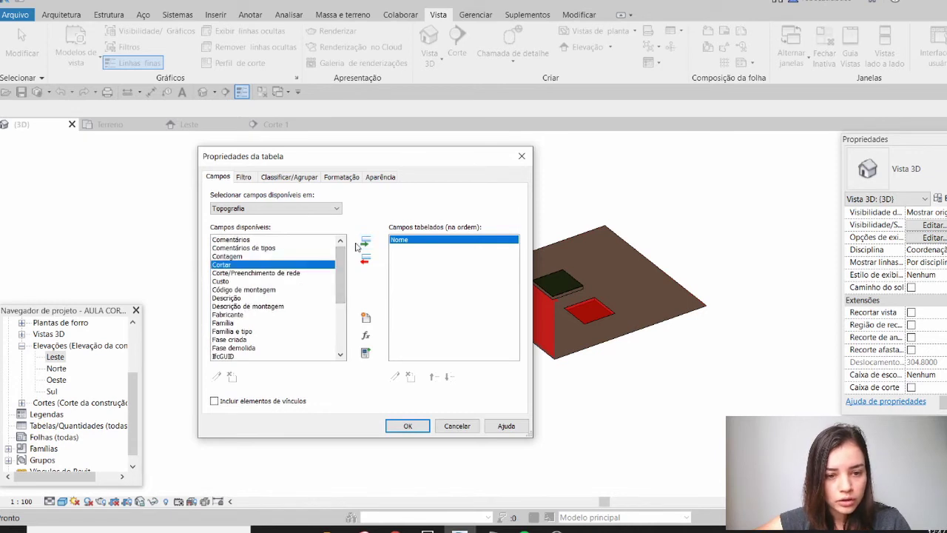
click(366, 243)
scroll(268, 297, down, 4)
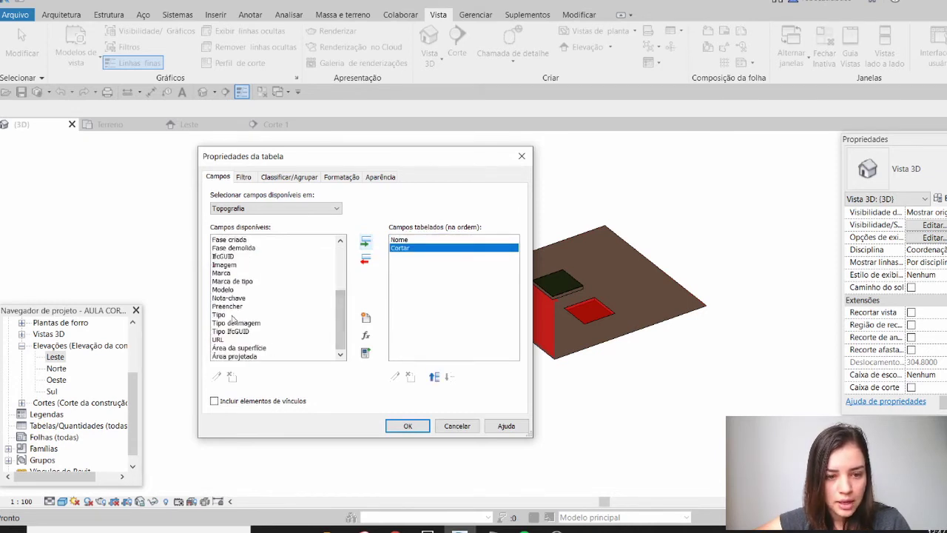
click(234, 306)
click(365, 242)
- Add Corte/Preenchimento de rede, Área projetada and Área da superfície to the schedule fields and generate the table
drag(341, 318, 340, 255)
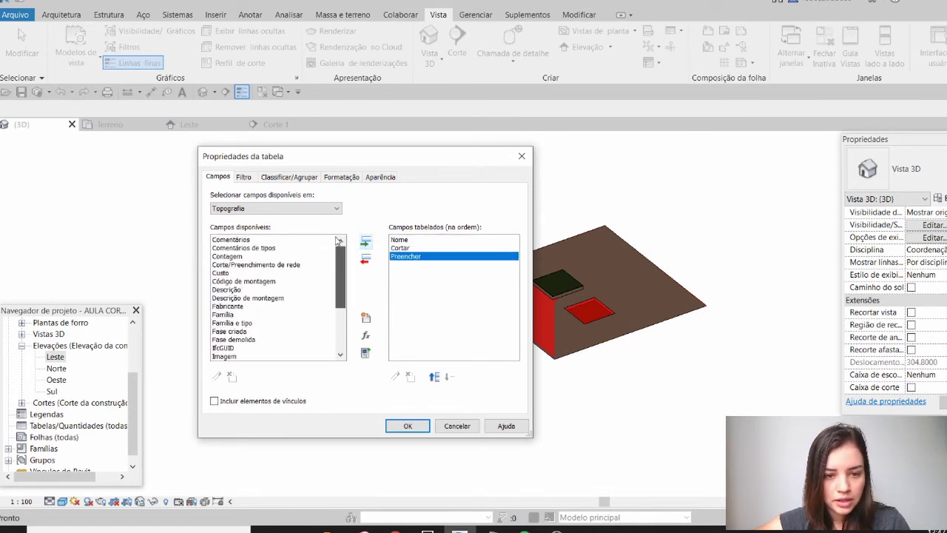
click(246, 265)
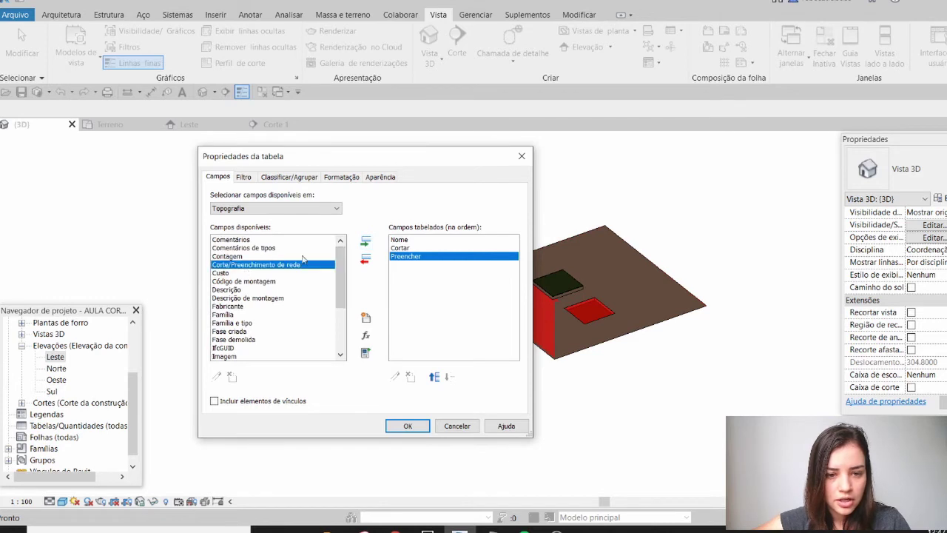
click(365, 243)
drag(342, 273, 345, 354)
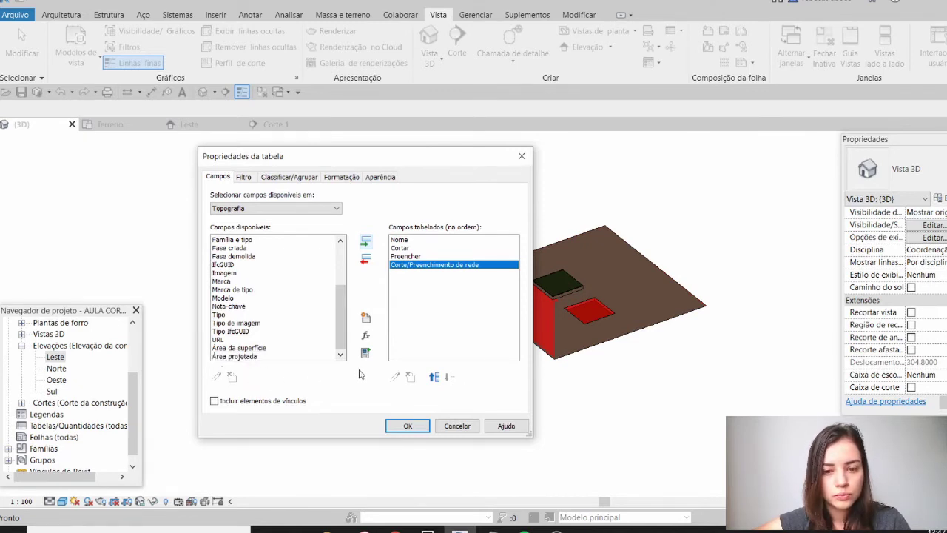
click(251, 356)
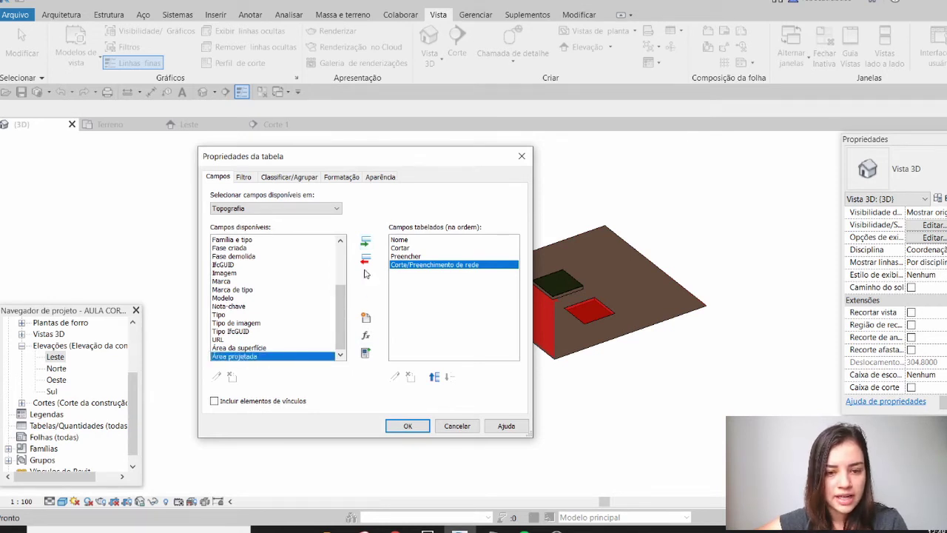
click(365, 241)
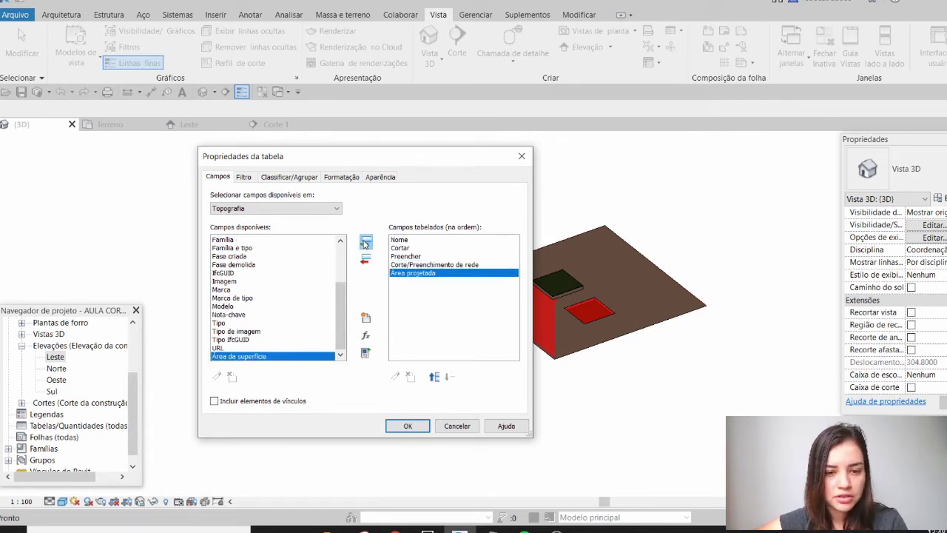
click(365, 242)
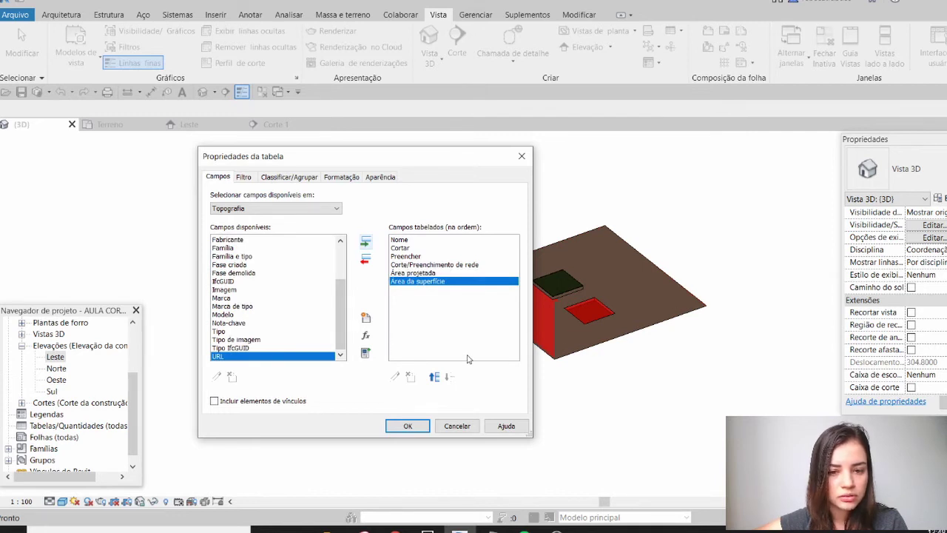
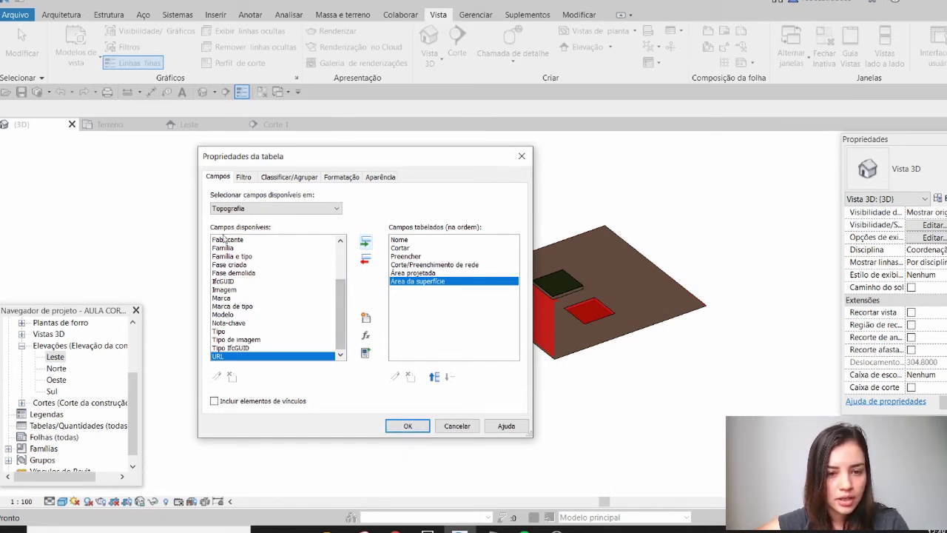
click(409, 427)
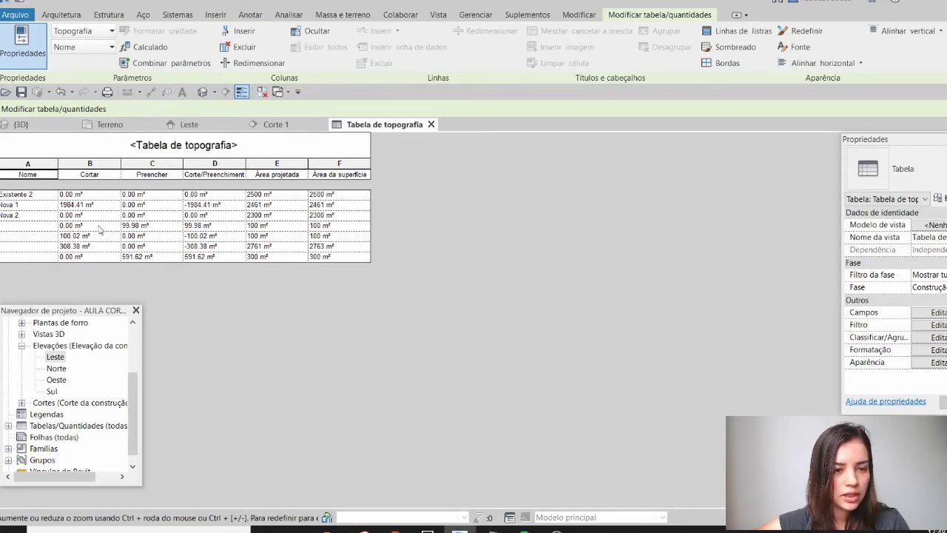
- Compare the unnamed rows of the topography schedule with the surfaces in the 3D view
click(21, 125)
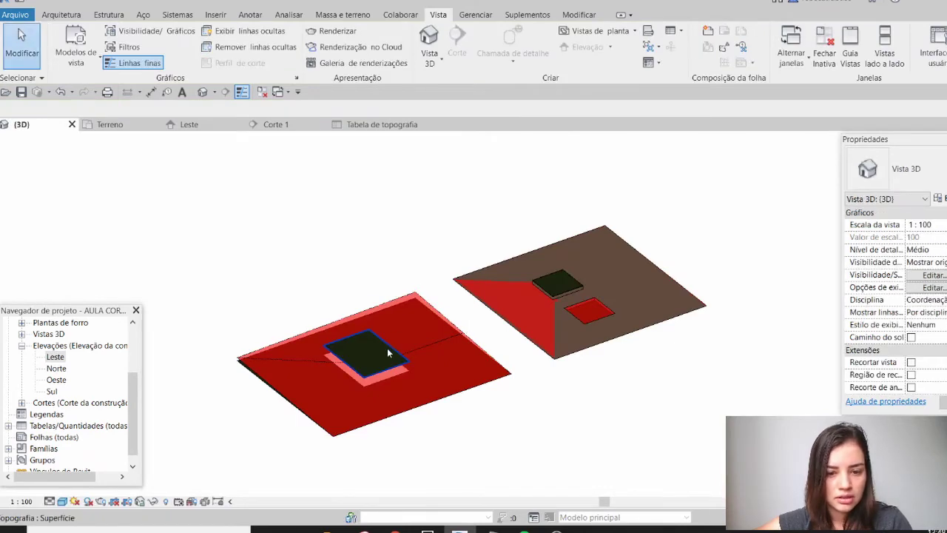
click(381, 126)
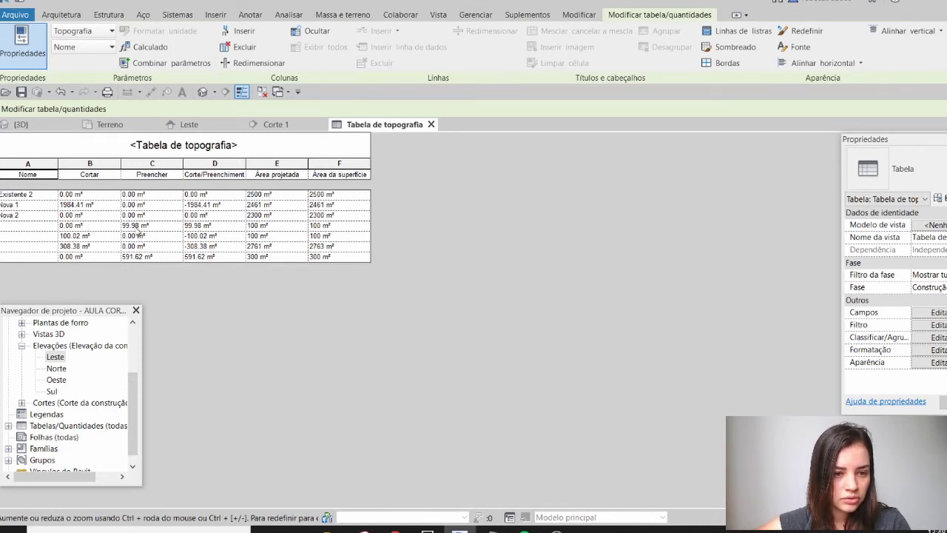
click(25, 123)
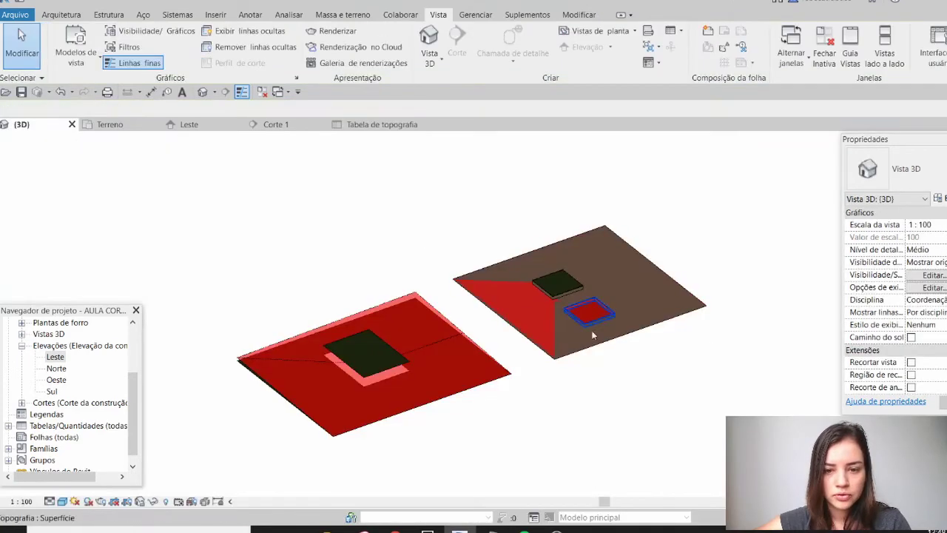
middle_drag(642, 368, 596, 387)
click(385, 124)
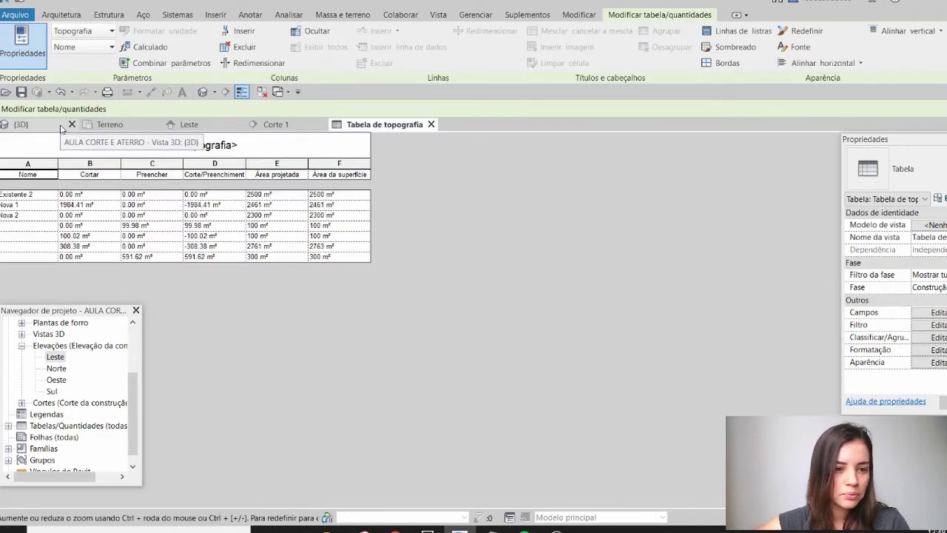
- Name the topography surface under the raised green building pad Plataforma in the 3D view
click(62, 126)
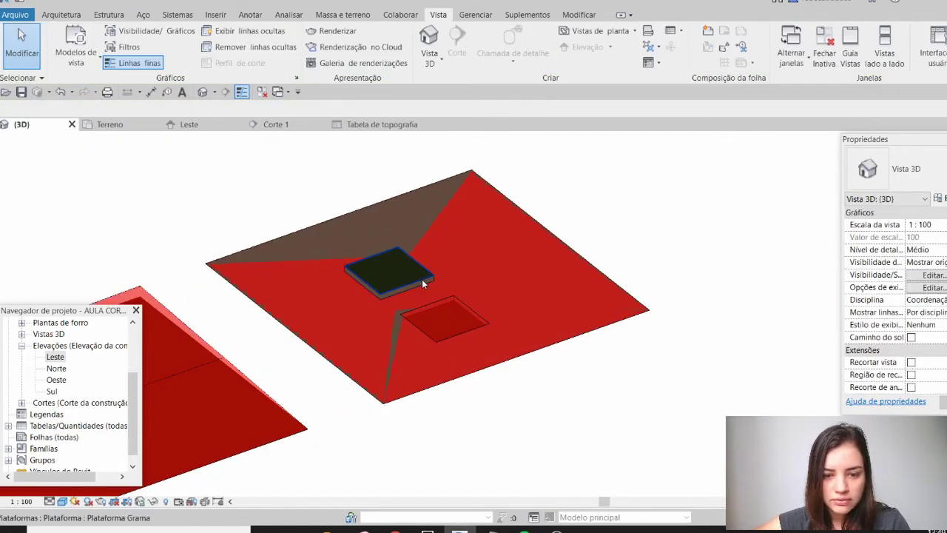
scroll(429, 285, up, 5)
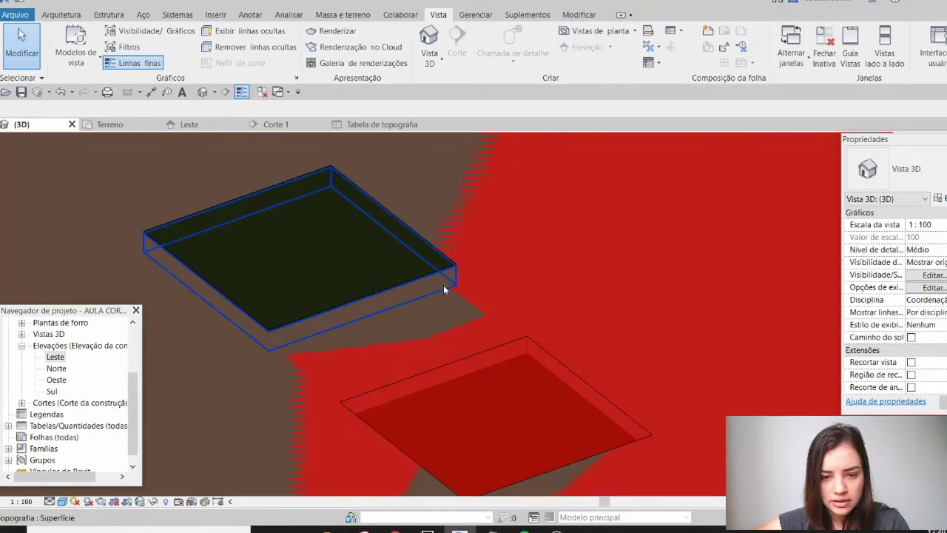
click(442, 285)
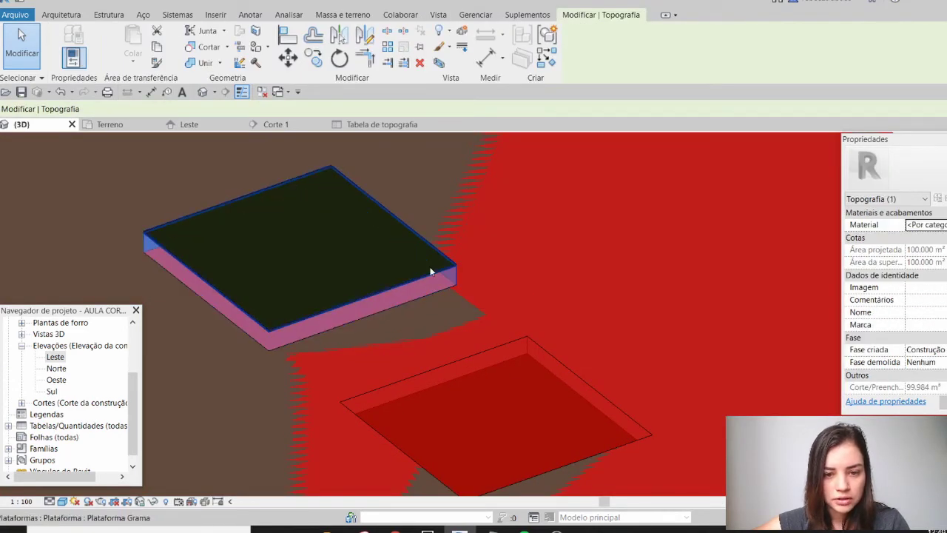
click(432, 271)
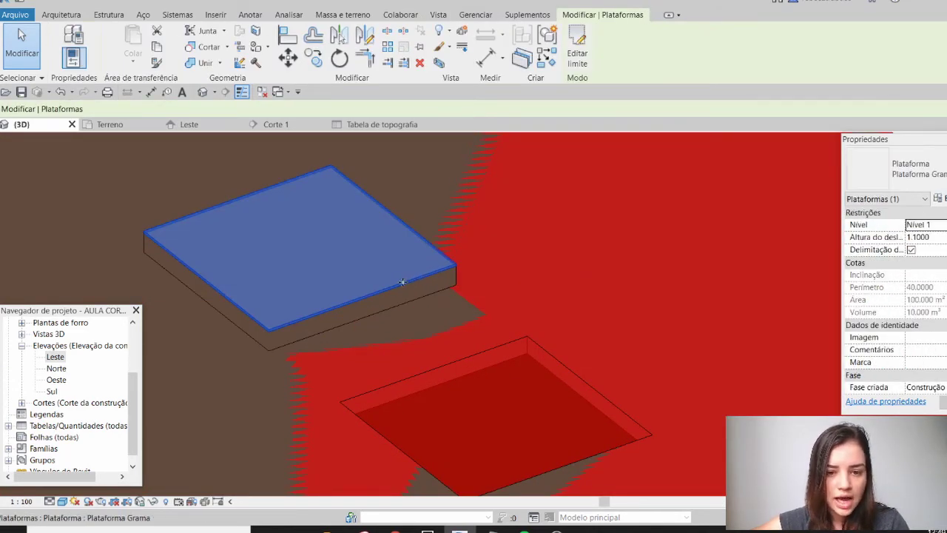
click(456, 284)
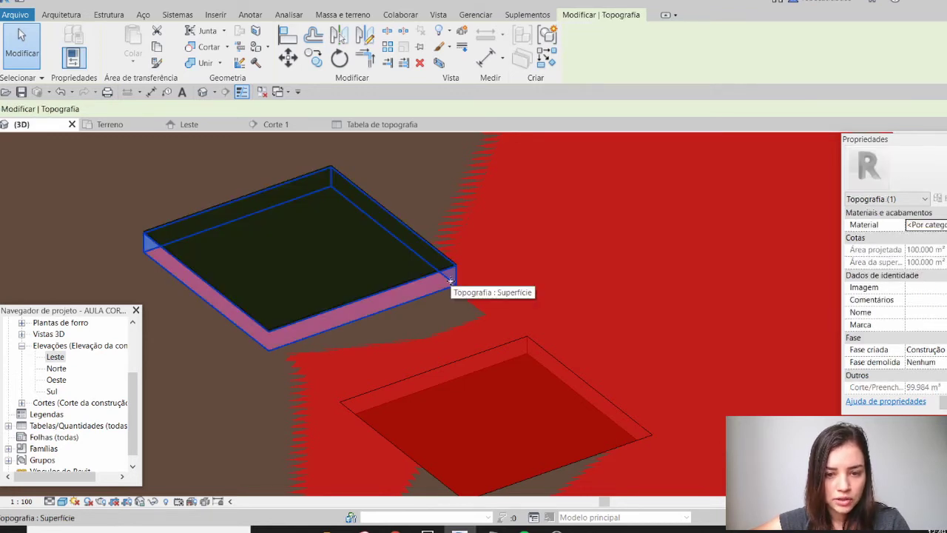
click(922, 312)
key(Caps_Lock)
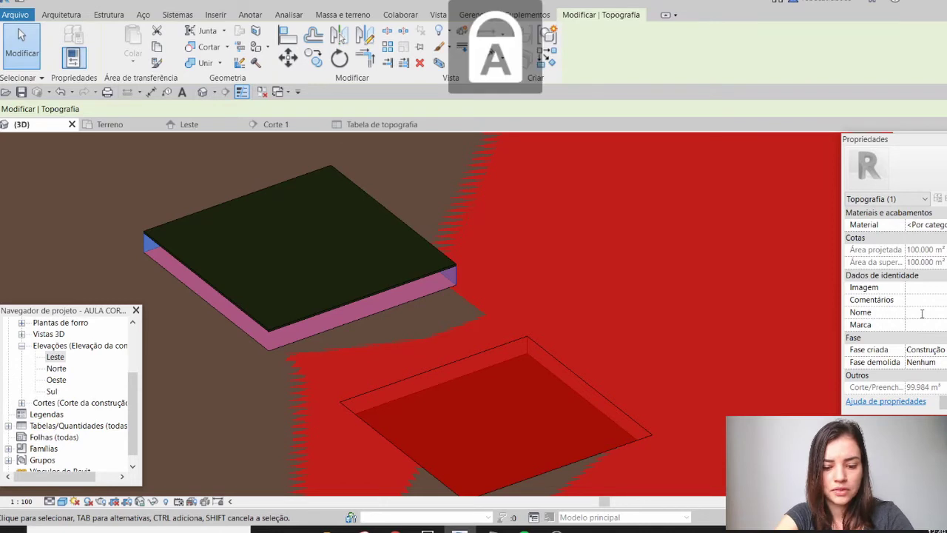
text(PI)
key(Caps_Lock)
text(ataforma)
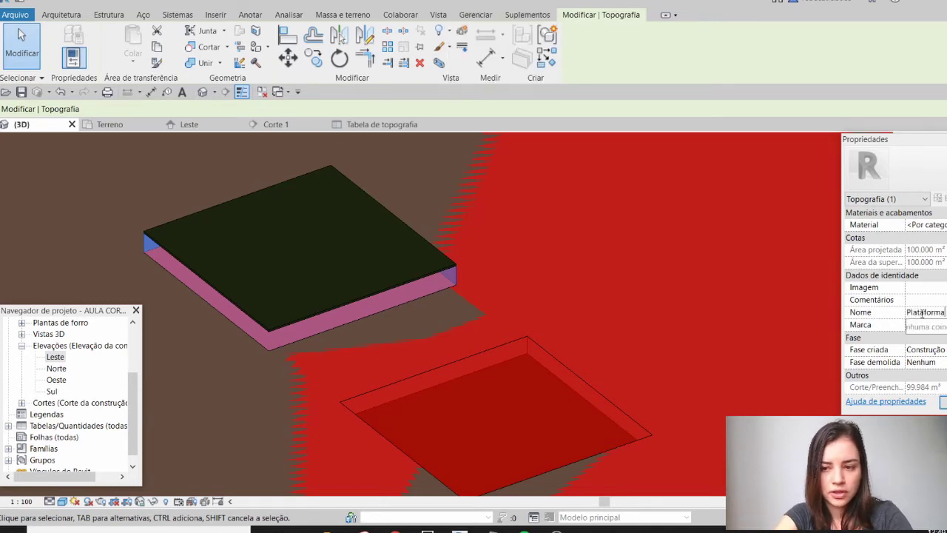
key(Return)
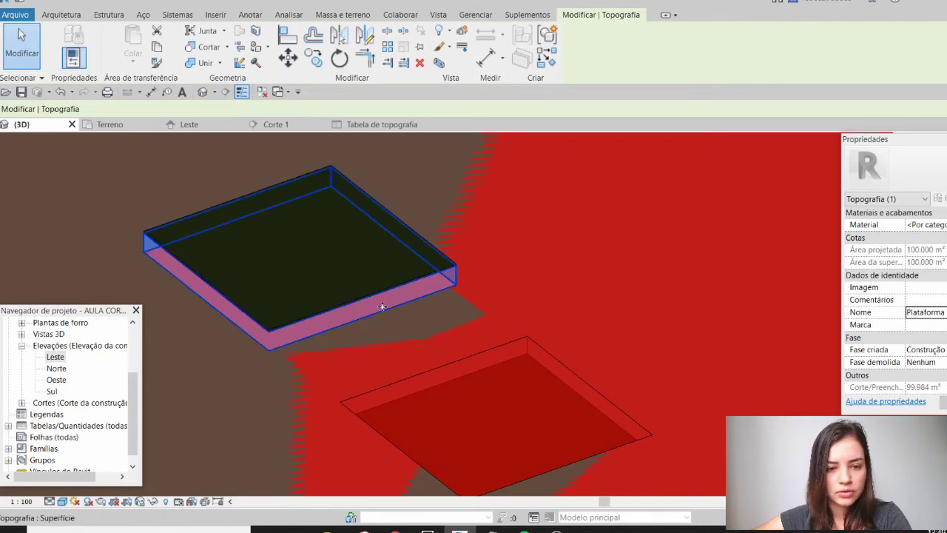
- Name the topography surface around the sunken red building pad Plataforma
click(416, 385)
click(931, 312)
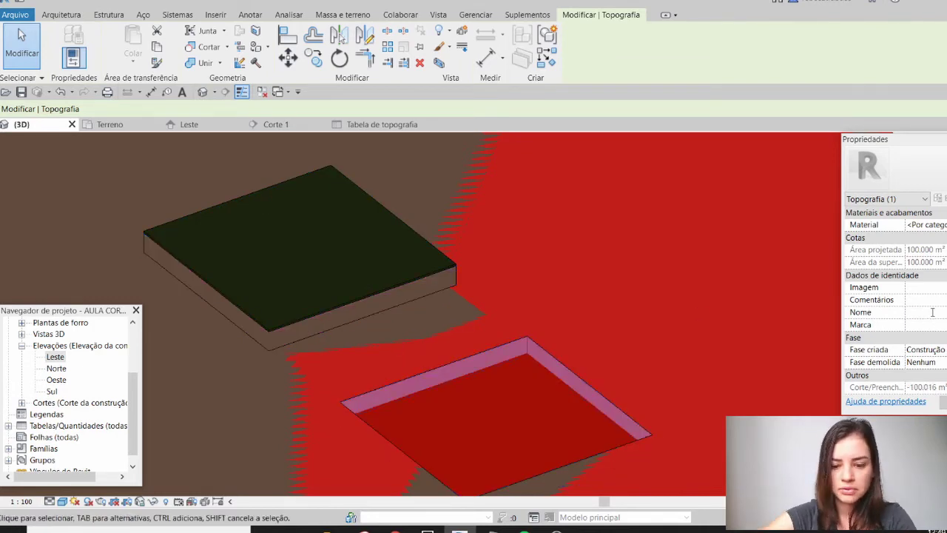
text(Plataforma)
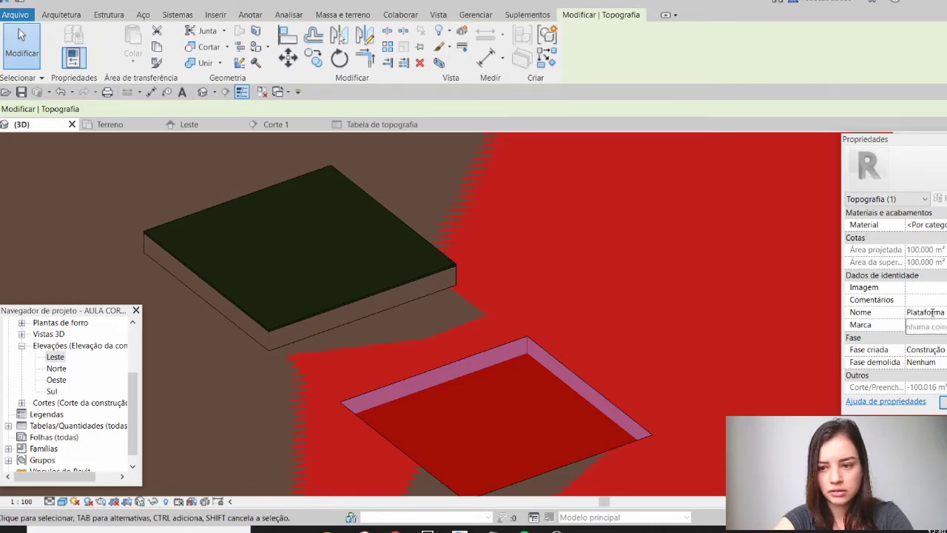
key(Return)
scroll(679, 302, down, 4)
middle_drag(207, 444, 457, 303)
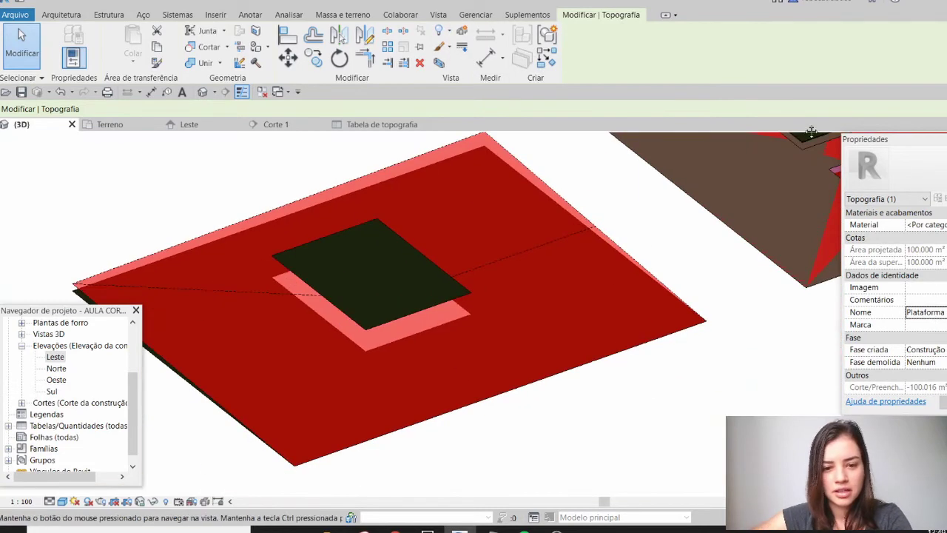
- Name the topography surface of the raised dark rectangle in the 3D view Novo terreno menor
click(434, 313)
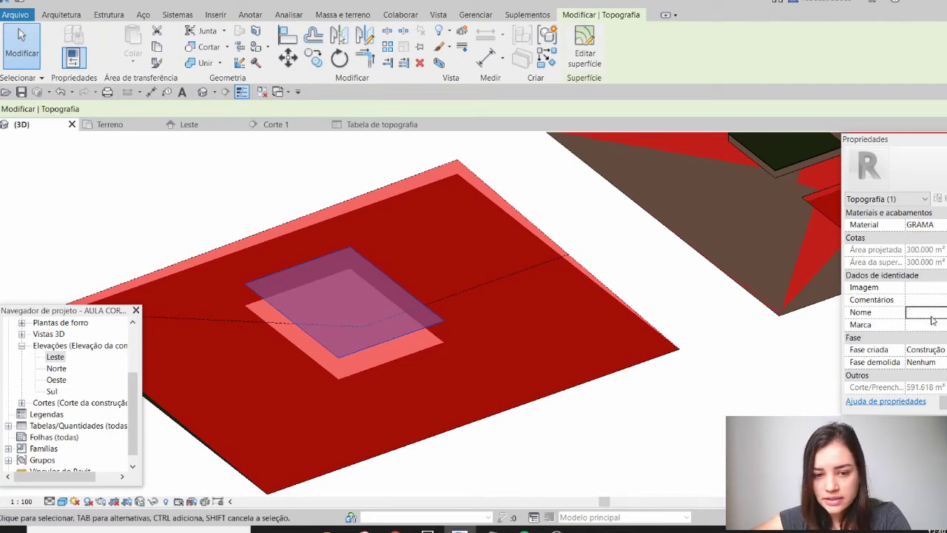
key(Caps_Lock)
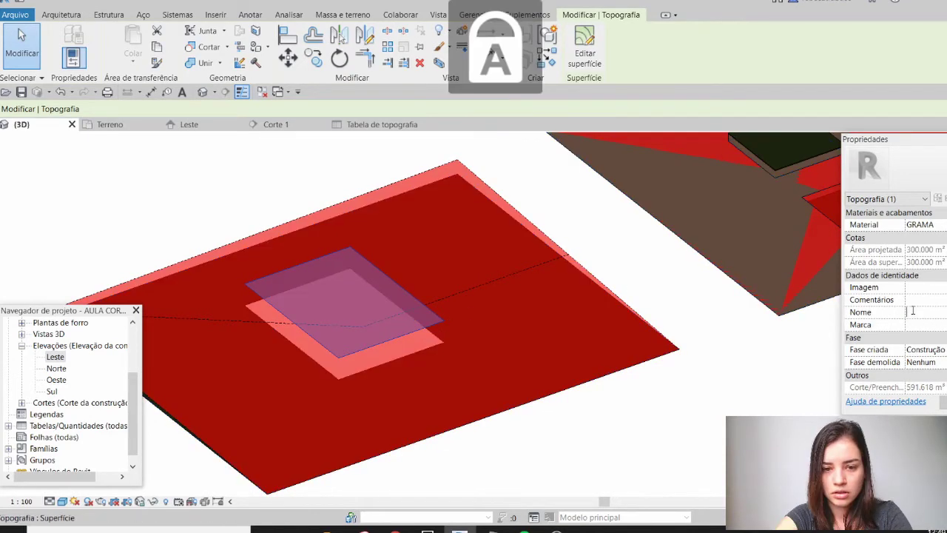
click(924, 311)
text(N)
key(Caps_Lock)
text(ovo)
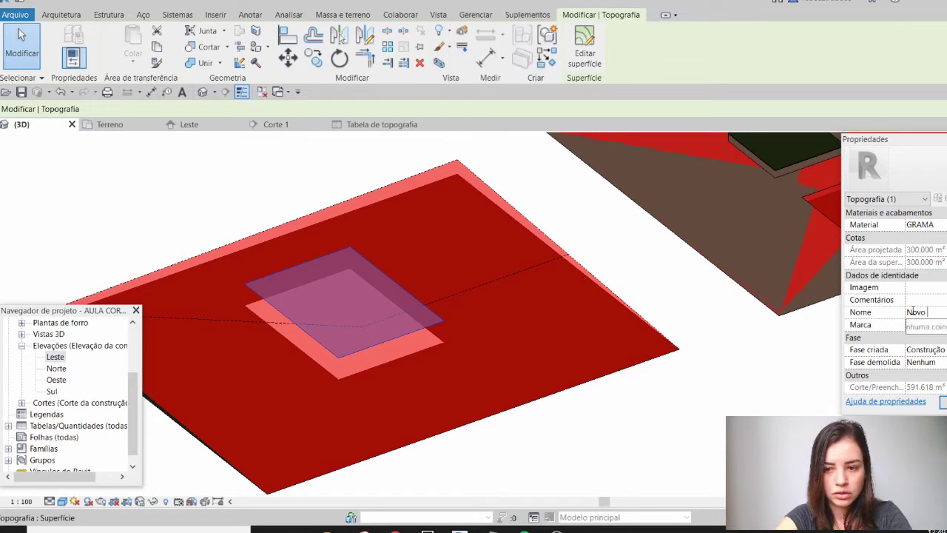
key(BackSpace)
key(BackSpace)
key(BackSpace)
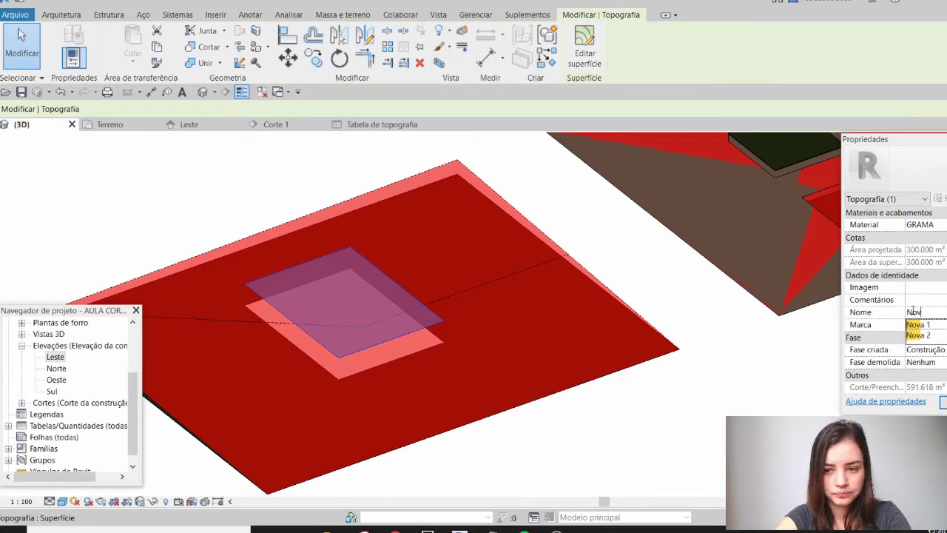
key(Caps_Lock)
key(Caps_Lock)
text(ovo)
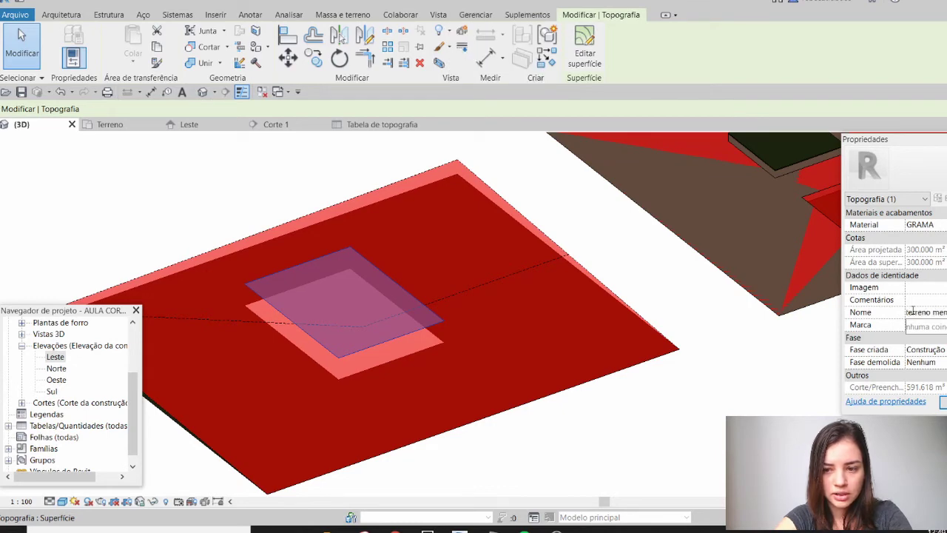
key(Return)
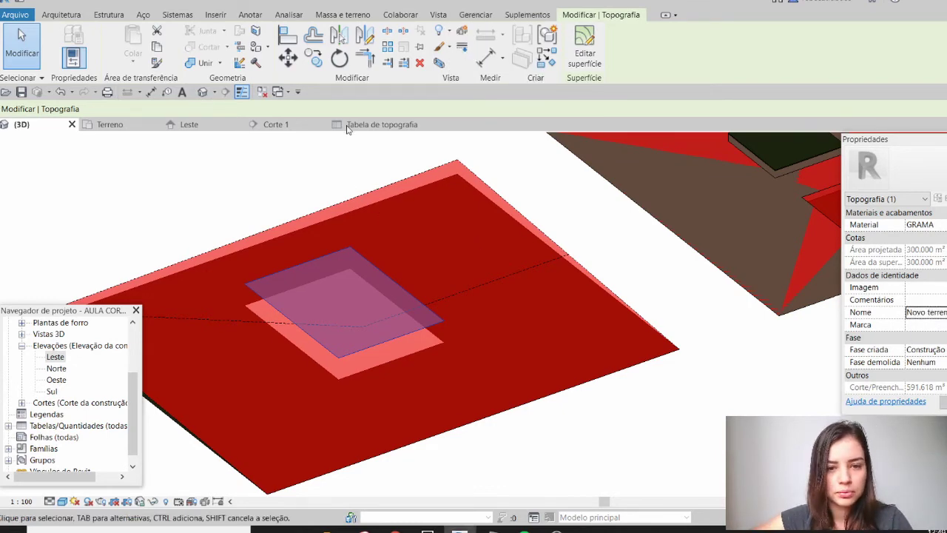
- Locate the surface of the unnamed topography schedule row in the 3D view and name it Existente 3
click(347, 127)
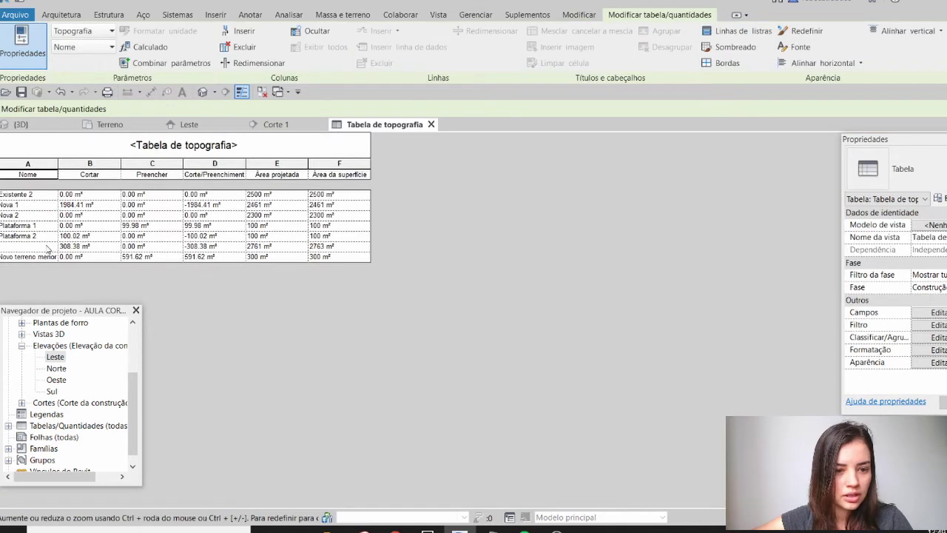
click(44, 247)
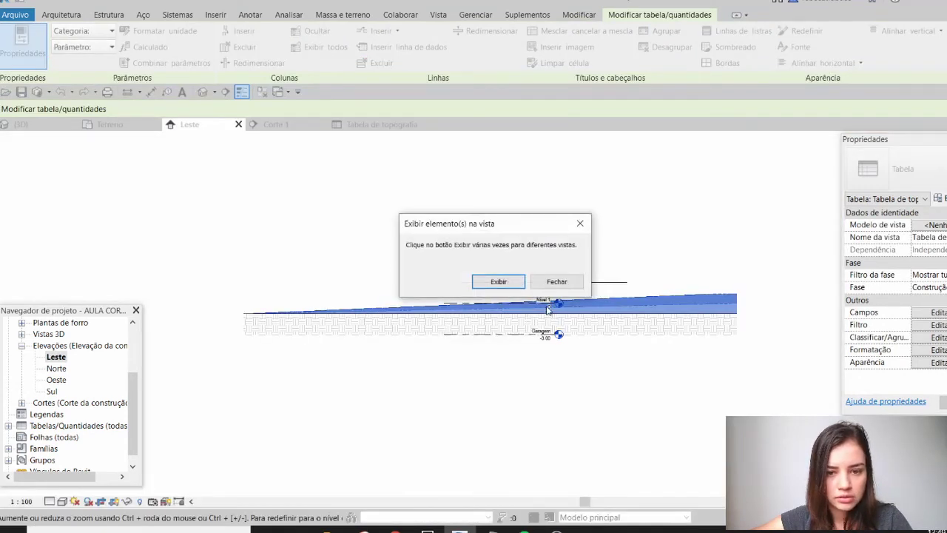
click(515, 281)
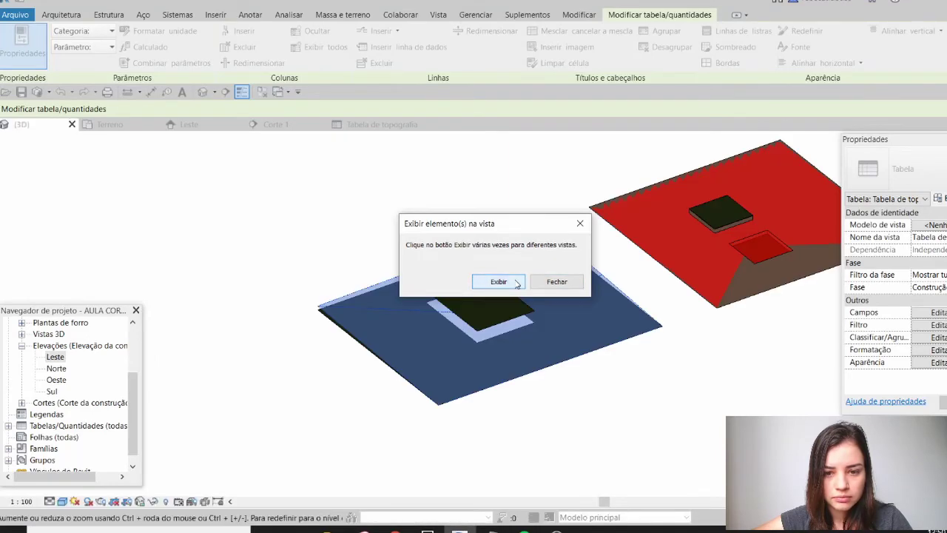
click(557, 282)
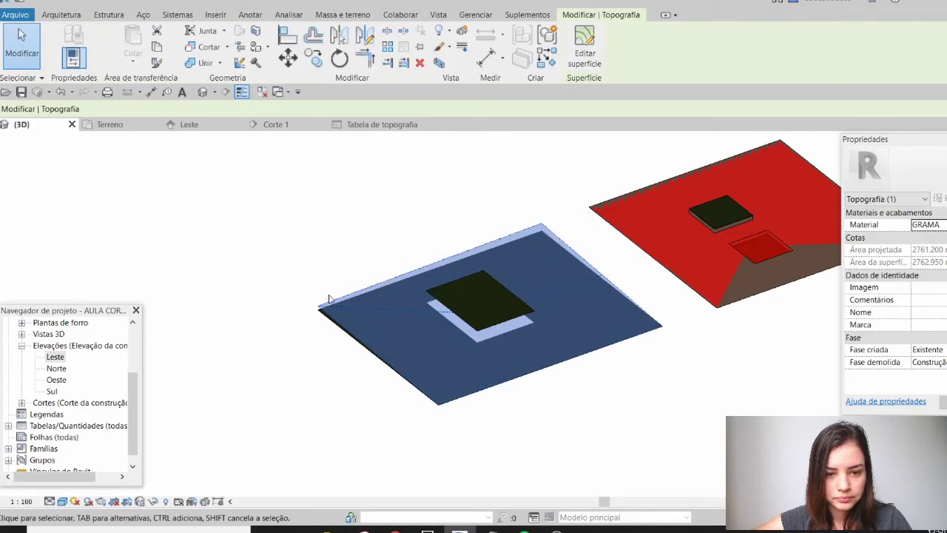
scroll(433, 267, up, 2)
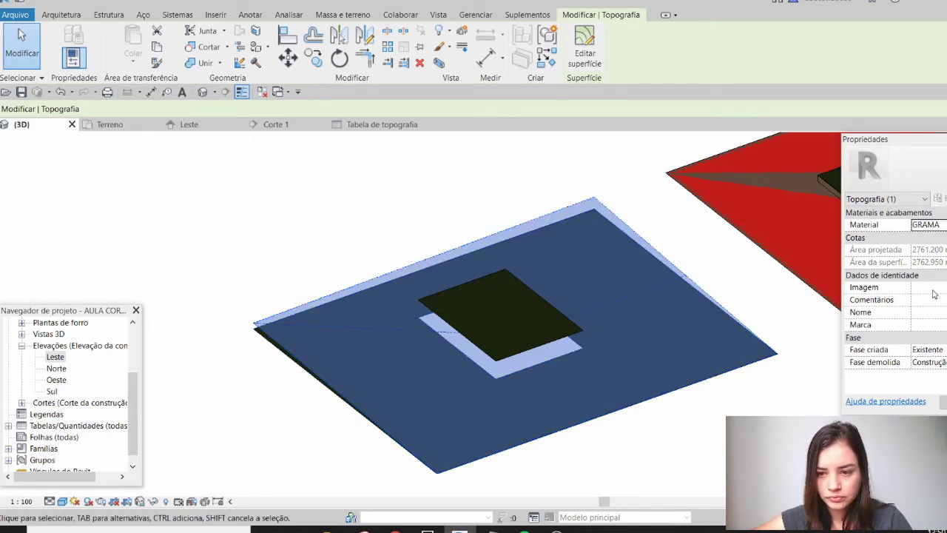
click(931, 313)
key(Caps_Lock)
text(E)
key(Caps_Lock)
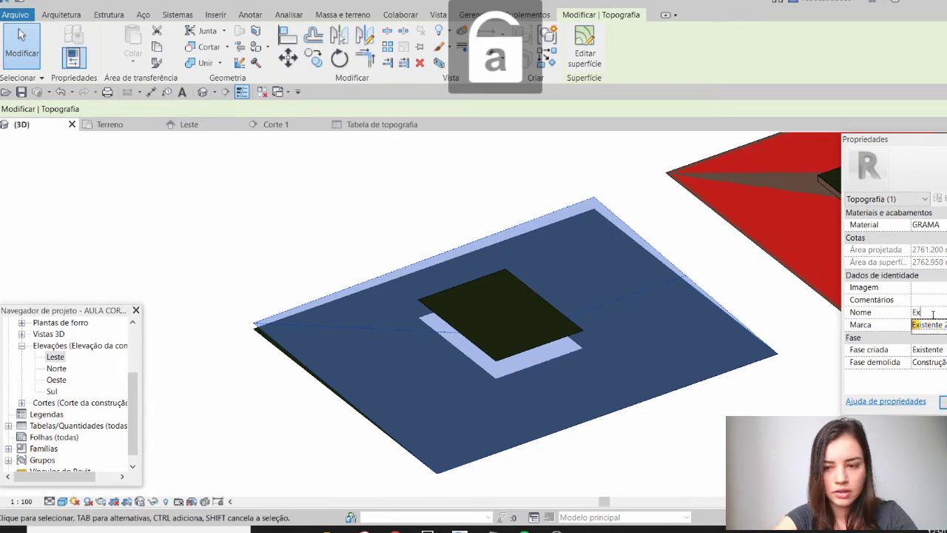
text(xistente 3)
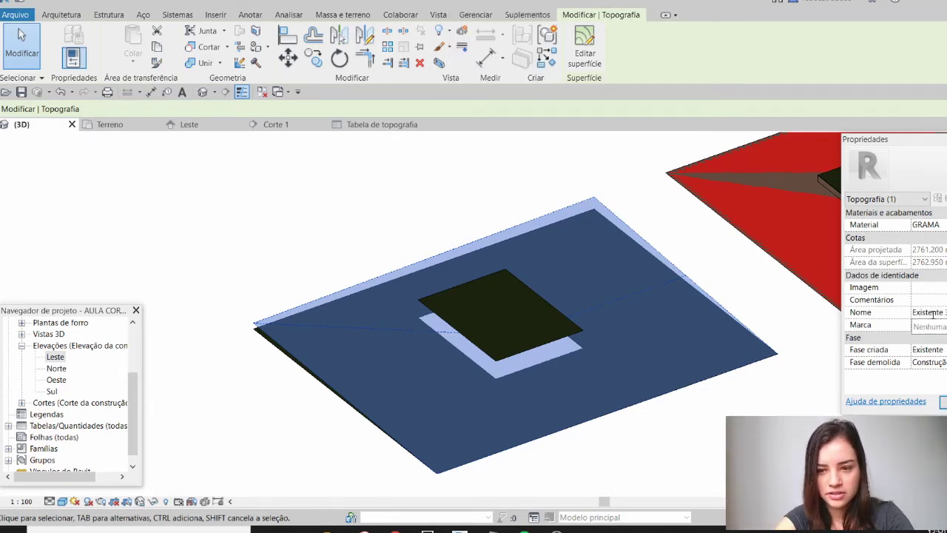
key(Return)
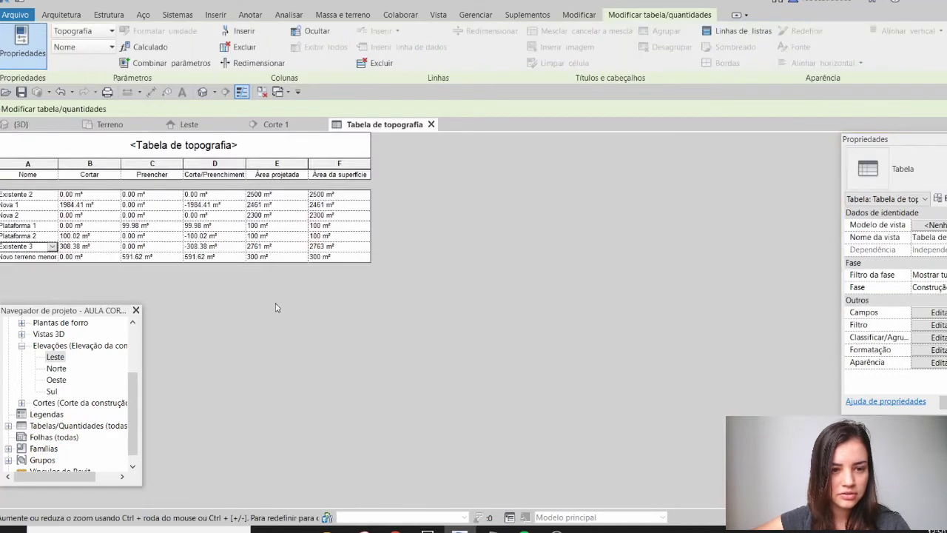
- Reopen the topography schedule and widen its Nome column to fit the longest name
click(382, 124)
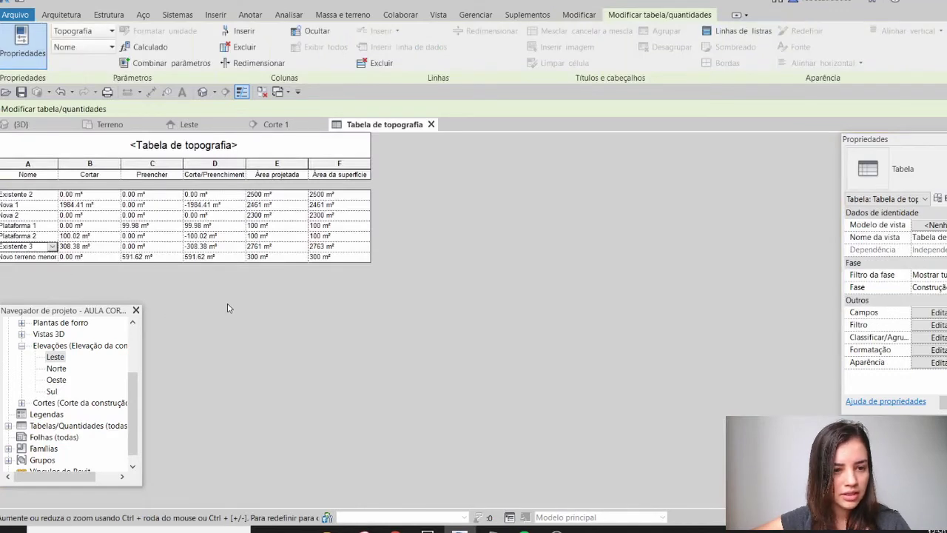
mouse_move(57, 161)
mouse_down()
mouse_move(82, 162)
mouse_move(67, 162)
mouse_up()
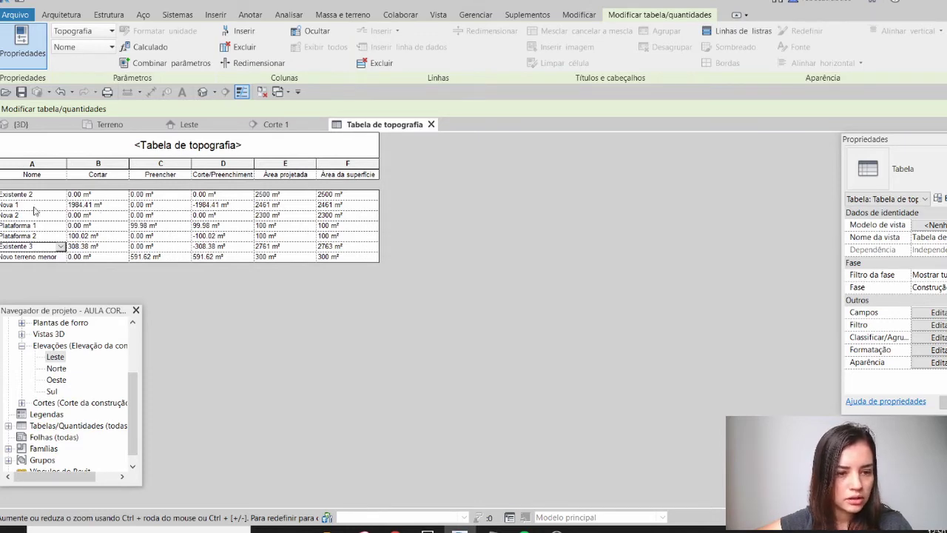
- Compare the topography around the raised building pad in the 3D view with the Plataforma 1 fill volume in the schedule
click(57, 125)
middle_drag(409, 198, 0, 210)
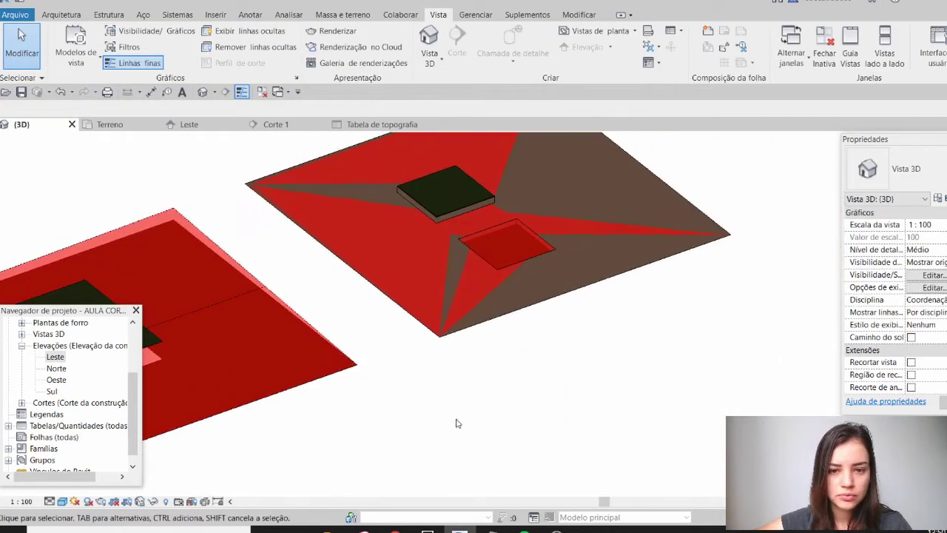
middle_drag(481, 200, 516, 256)
scroll(515, 245, up, 2)
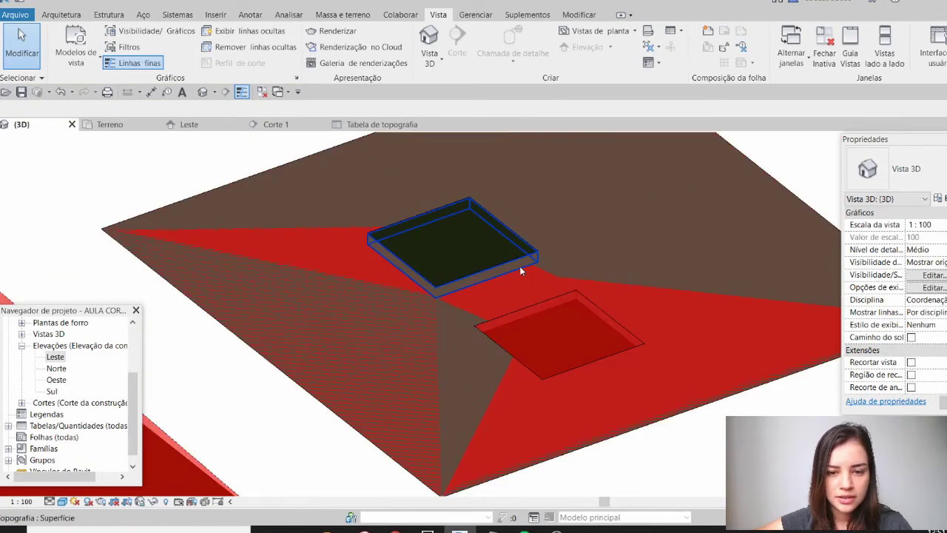
click(519, 265)
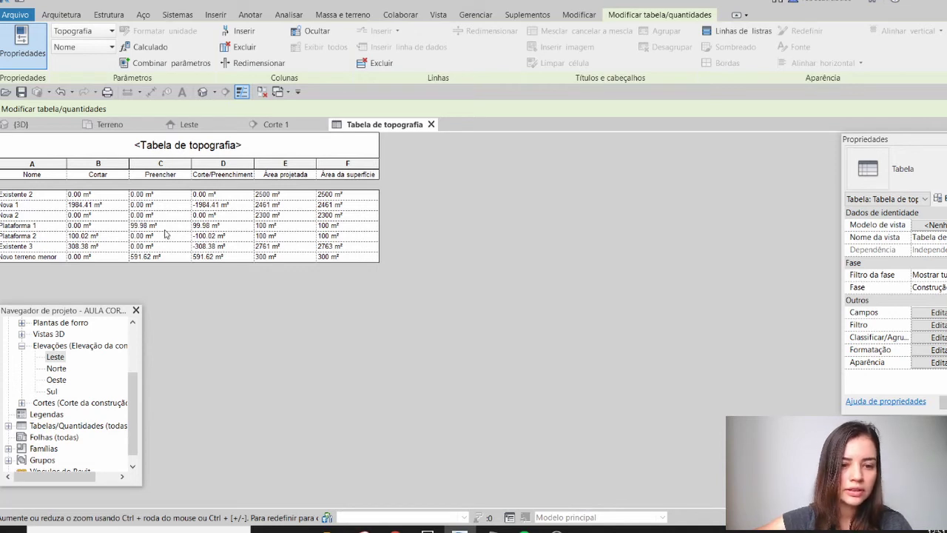
click(148, 226)
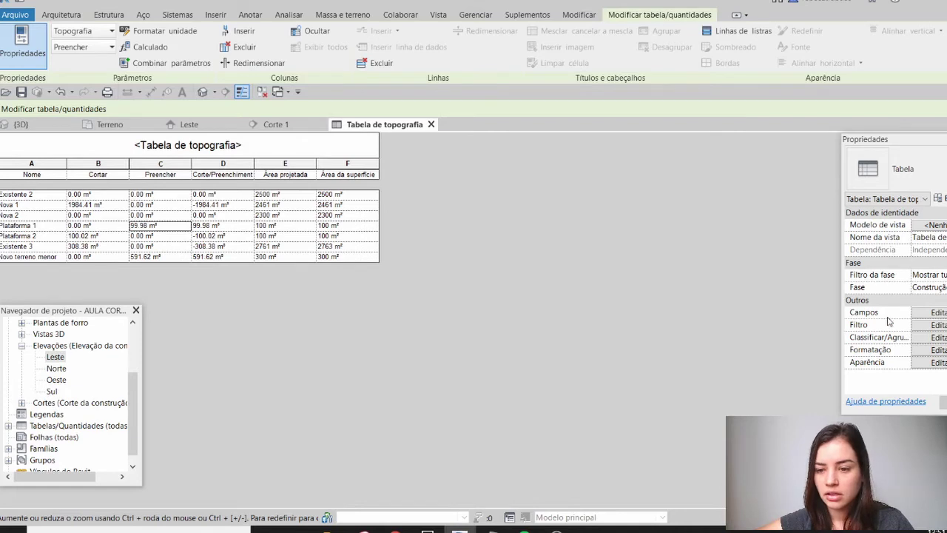
- Set the schedule fields Cortar, Preencher and Corte/Preenchimento de rede to Calcular os totais
click(934, 349)
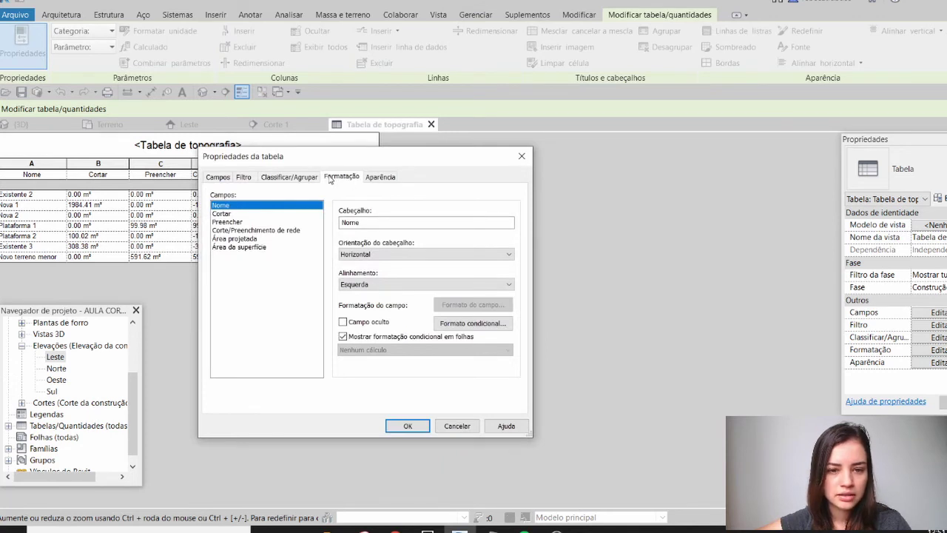
click(234, 214)
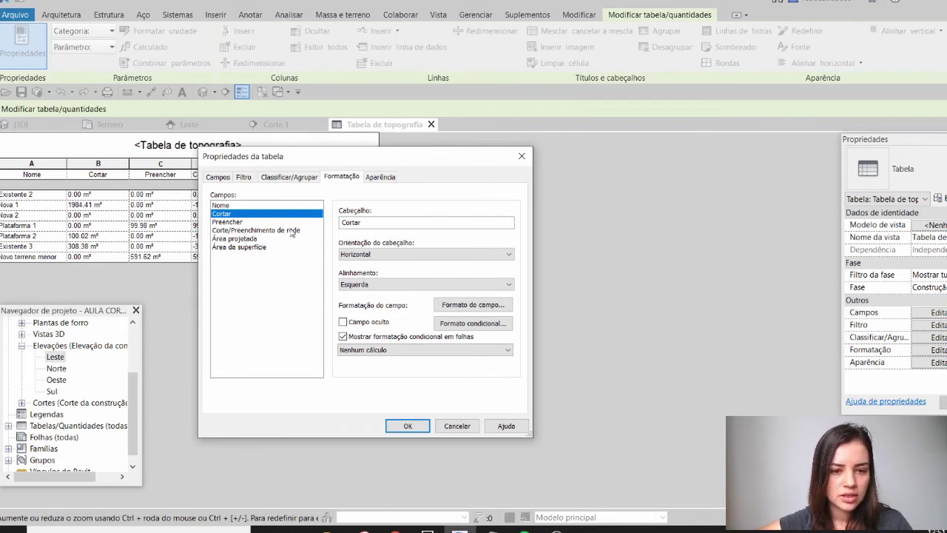
click(360, 353)
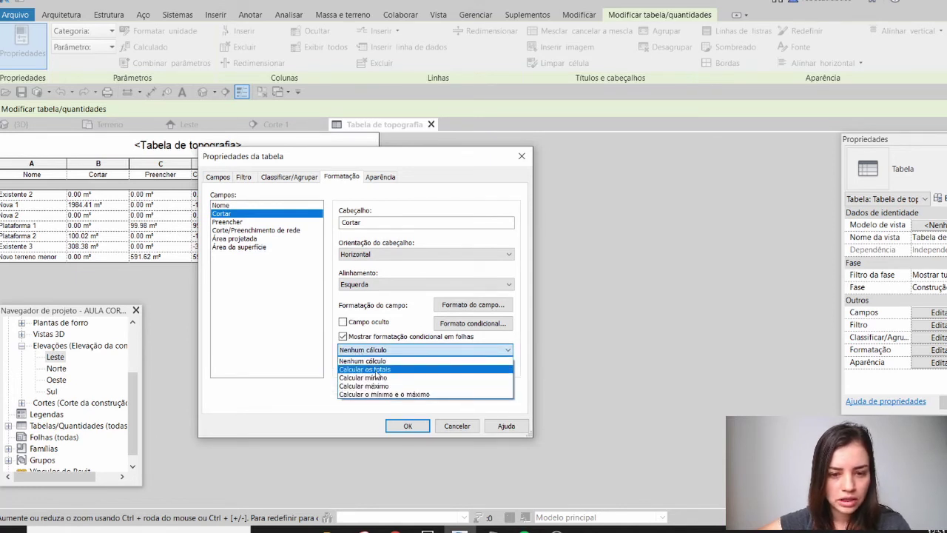
click(376, 370)
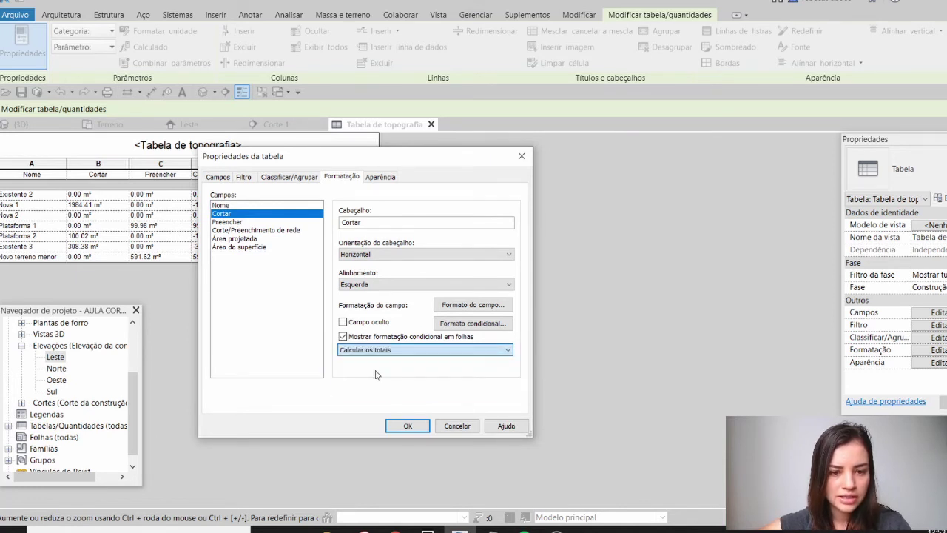
click(253, 222)
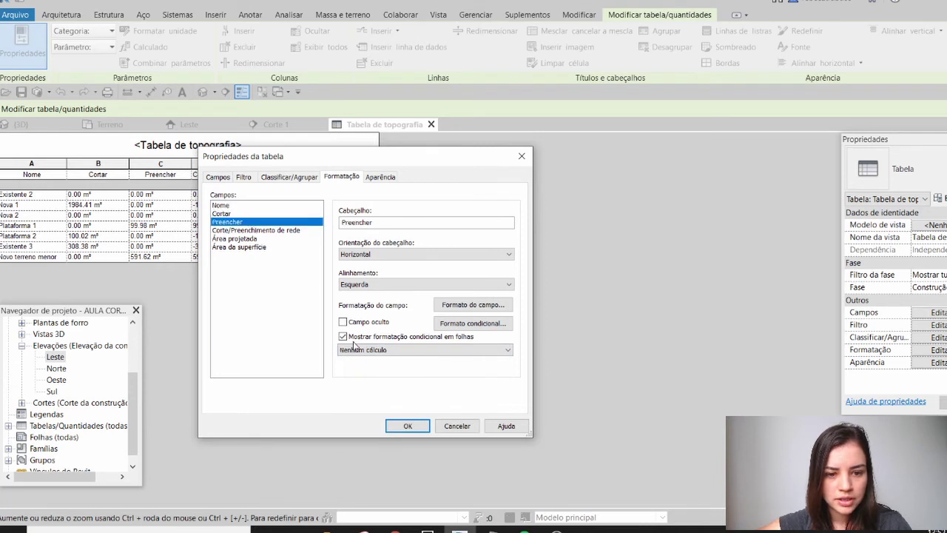
click(356, 349)
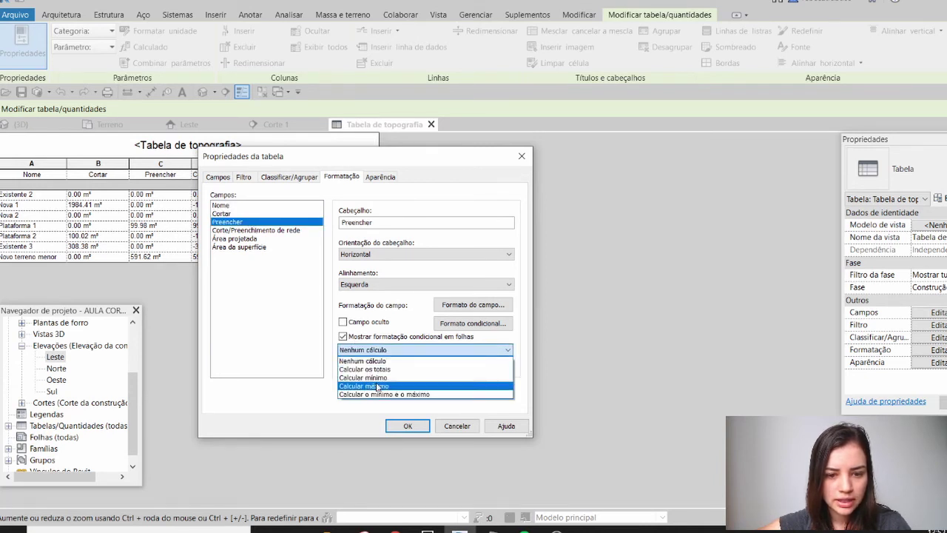
click(366, 369)
click(266, 232)
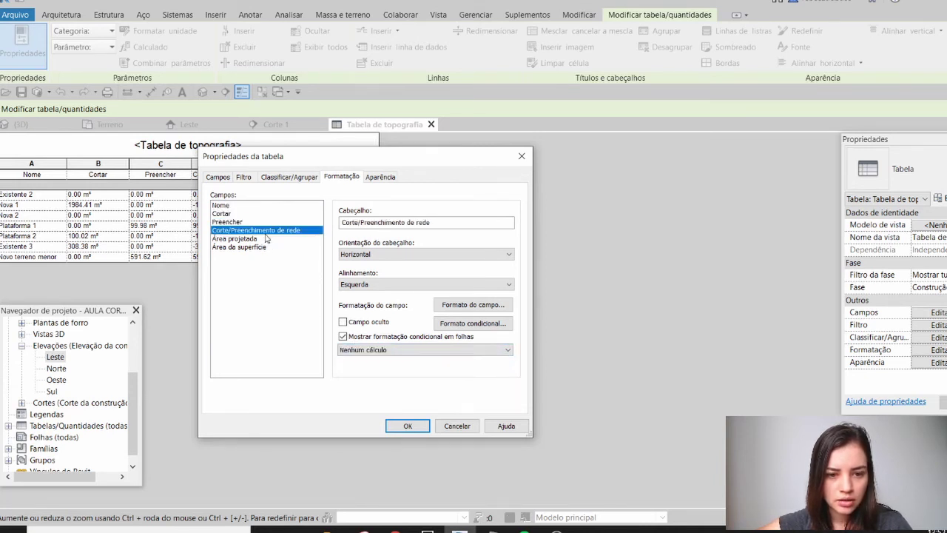
click(380, 351)
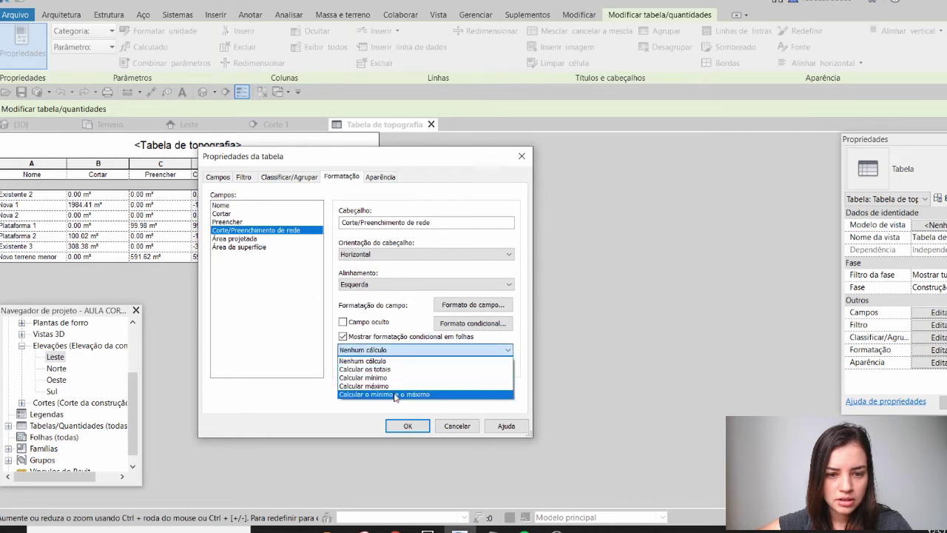
click(391, 370)
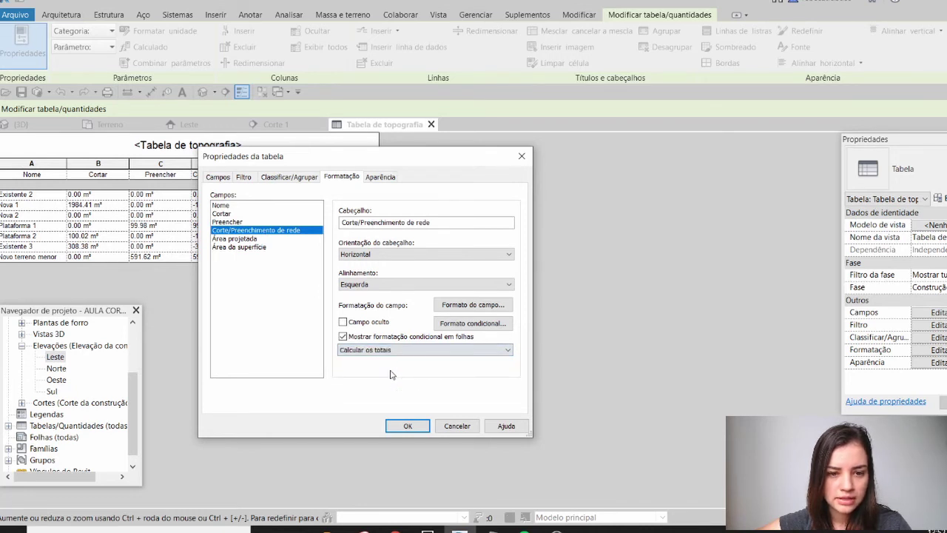
- Add a grand total with Título, contagem e totais to the schedule and turn off itemizing every instance
click(288, 182)
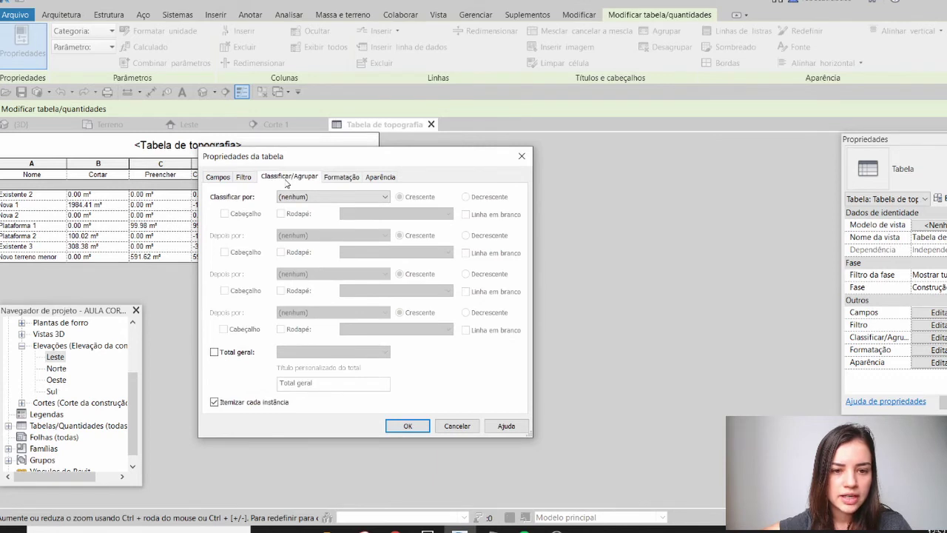
click(229, 353)
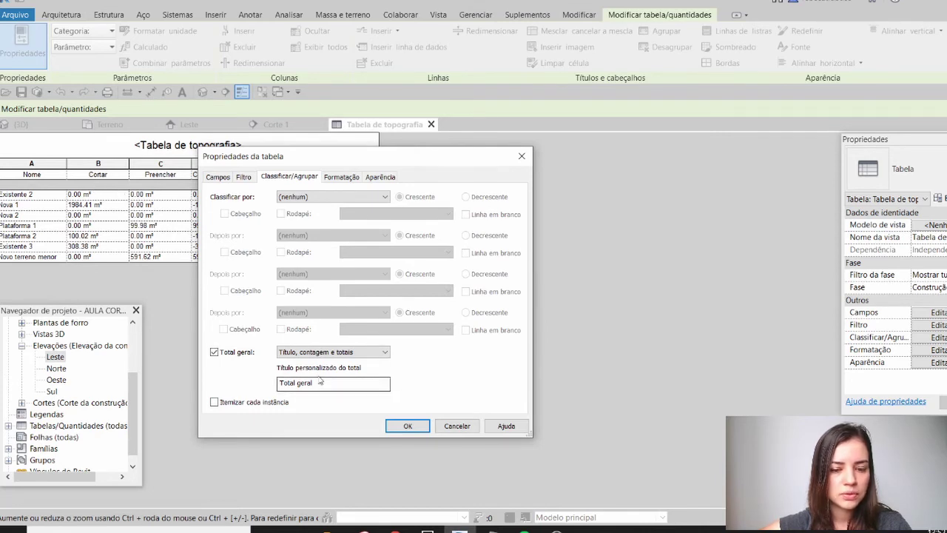
click(407, 426)
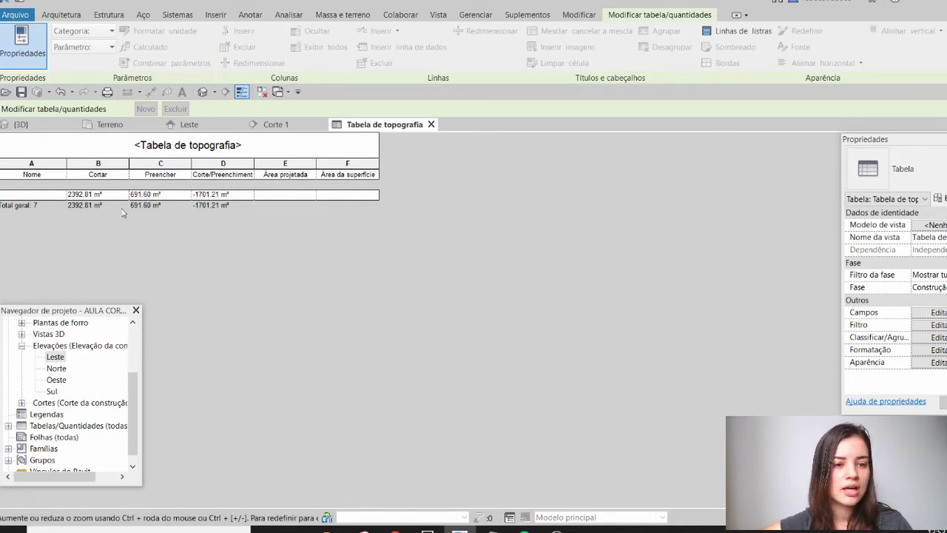
- Remove the Nome, Área projetada and Área da superfície fields from the topography schedule
click(931, 314)
click(404, 242)
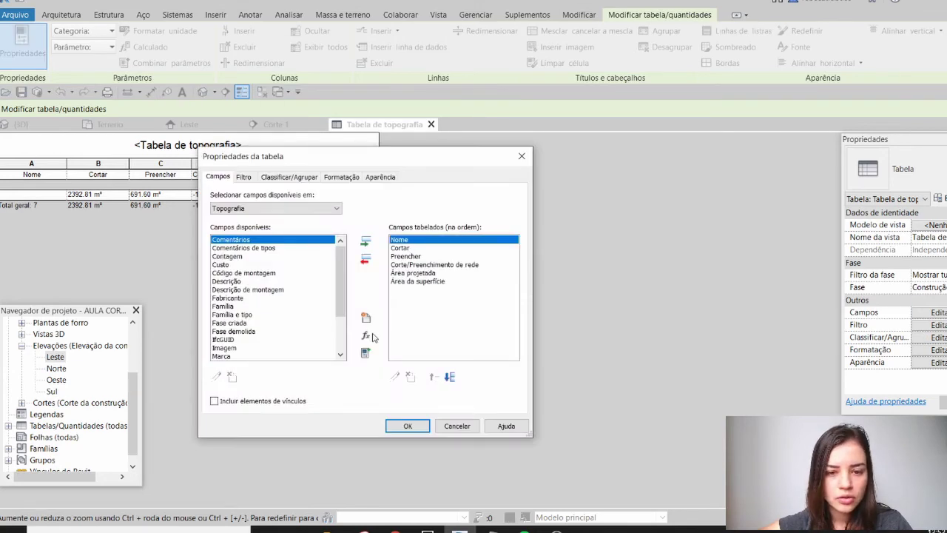
click(365, 259)
click(439, 266)
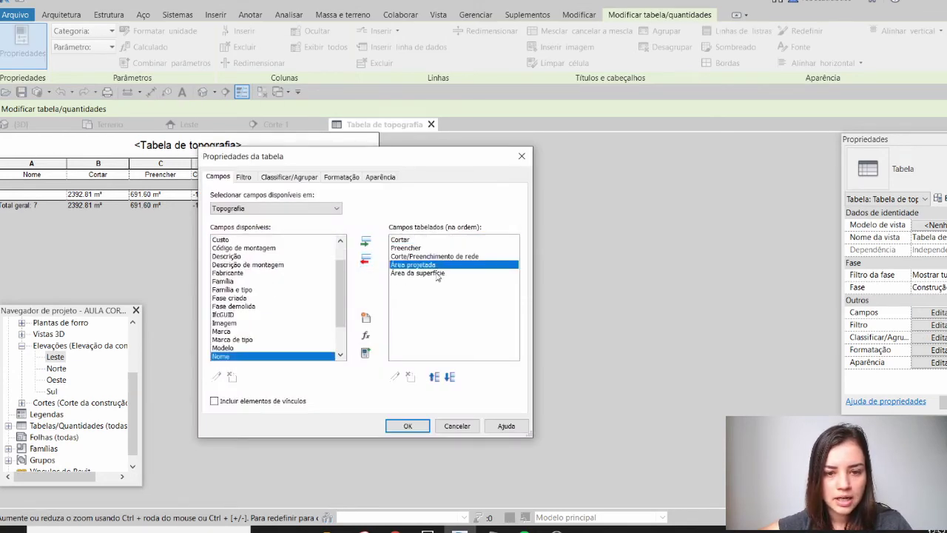
shift+click(438, 273)
click(365, 259)
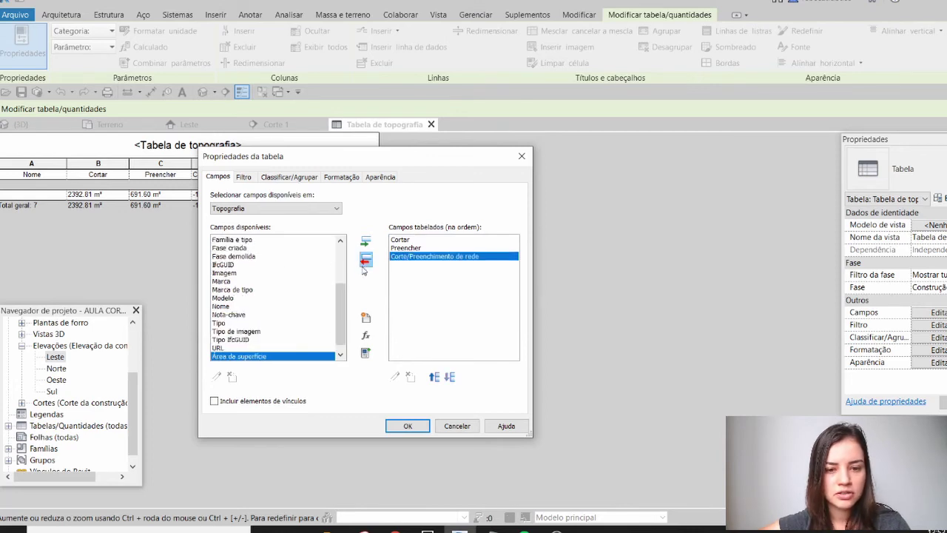
click(407, 426)
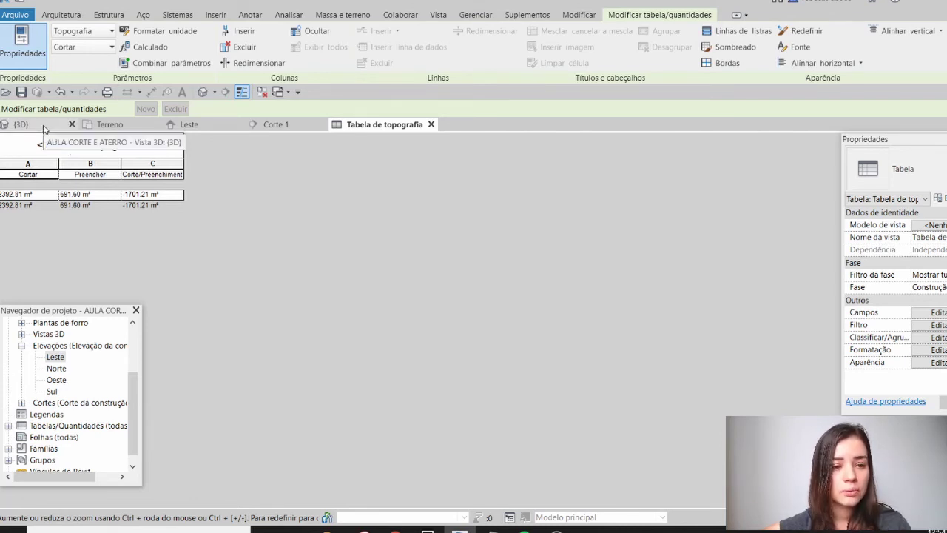
- Delete the separate red terrain and its building pad in the 3D view, keeping the terrain with two pads
click(43, 127)
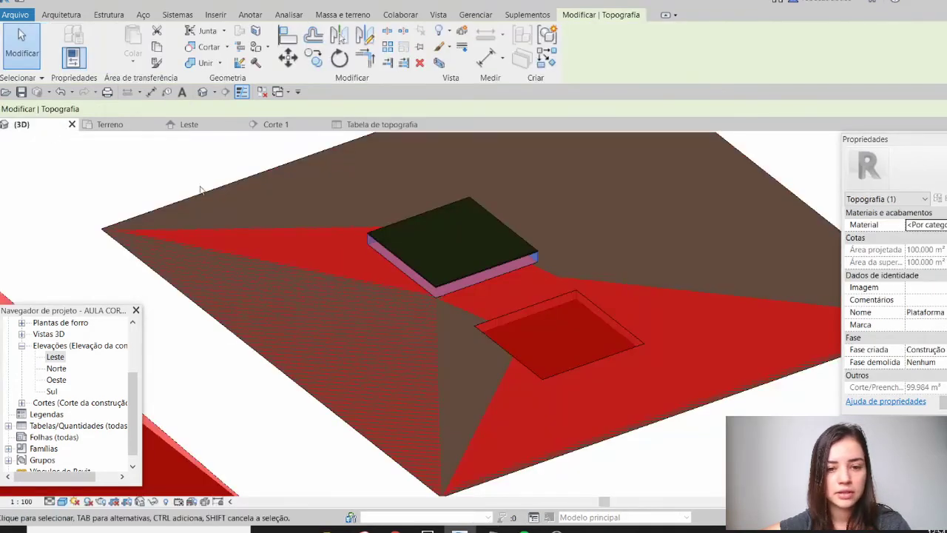
scroll(450, 263, down, 2)
scroll(450, 267, down, 2)
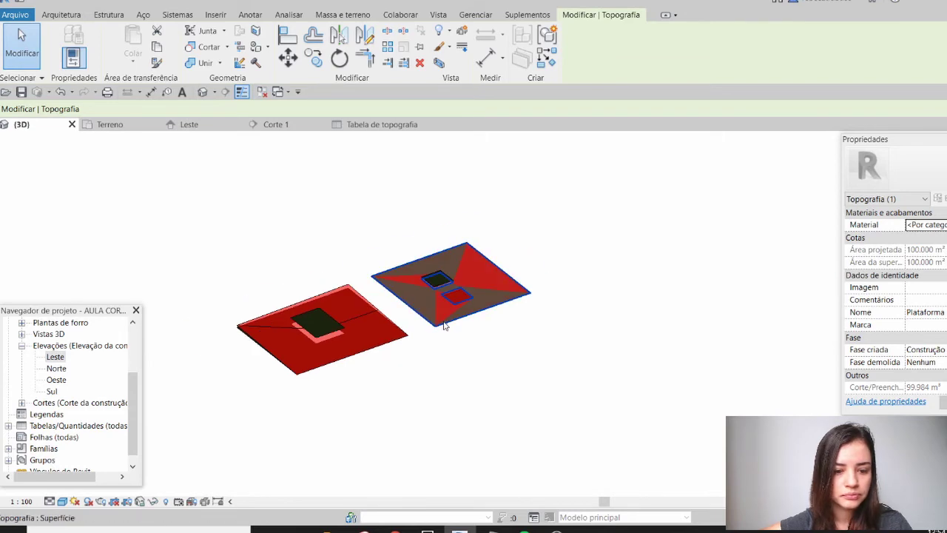
shift+middle_drag(431, 338, 434, 279)
drag(148, 183, 375, 355)
key(Delete)
- Delete the sunken building pad from the remaining terrain
shift+middle_drag(326, 314, 448, 322)
scroll(450, 296, up, 5)
click(445, 288)
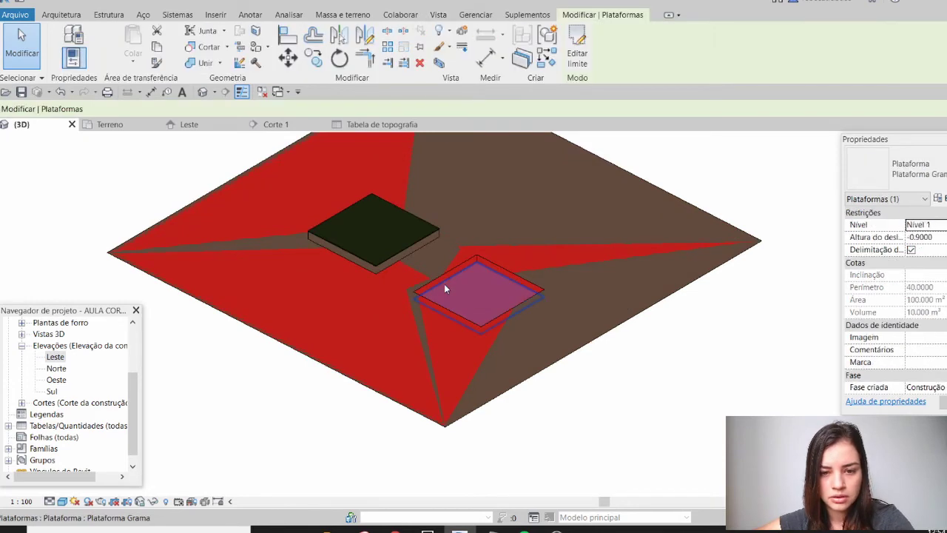
key(Delete)
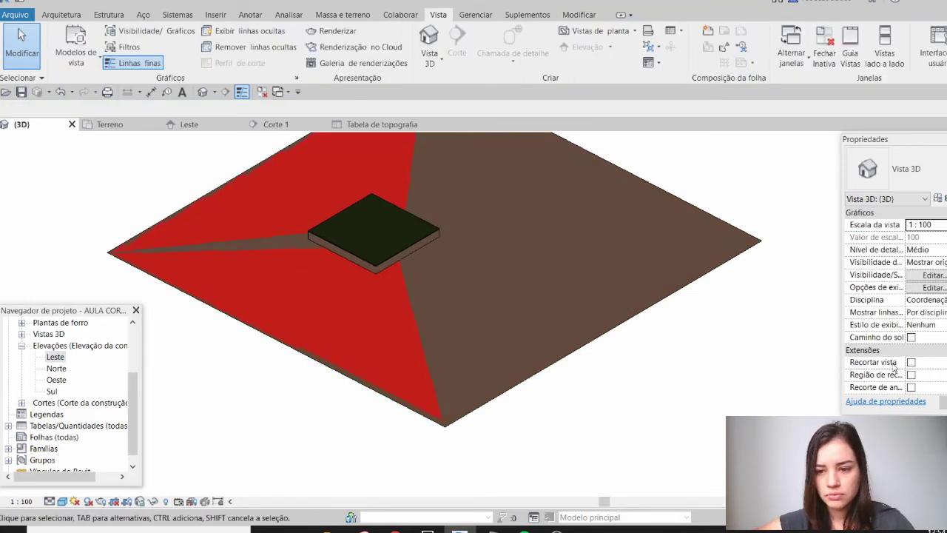
- Filter the 3D view's phases to show only new elements and delete the topography surface named Nova 2
scroll(894, 368, down, 5)
click(937, 362)
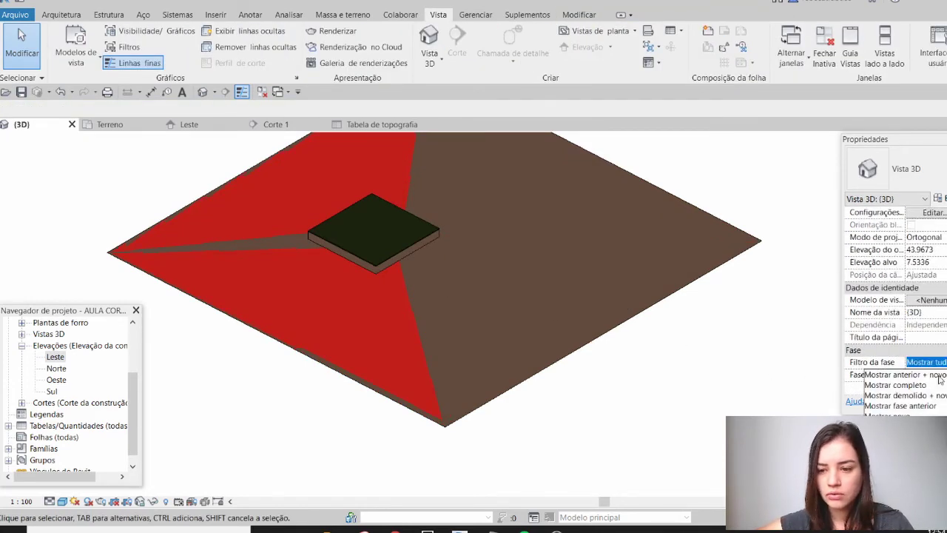
click(925, 414)
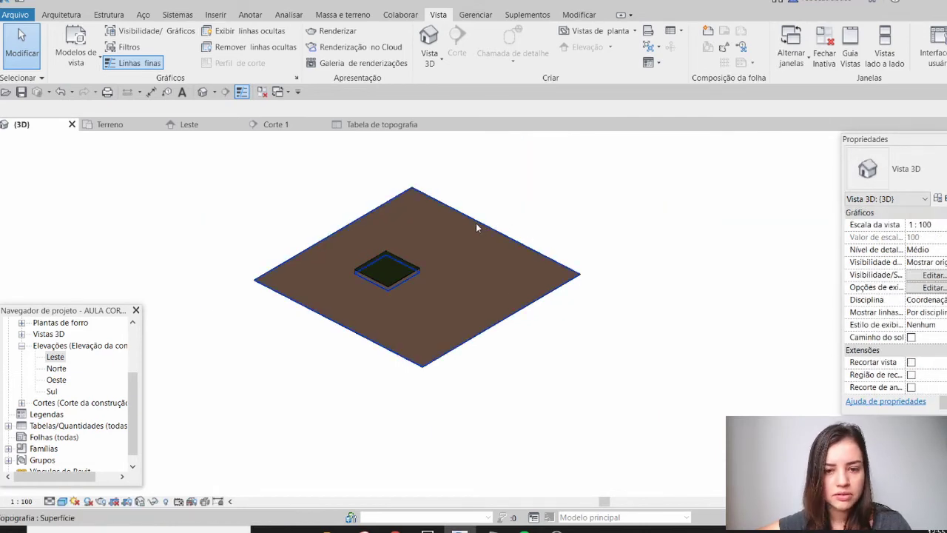
click(476, 223)
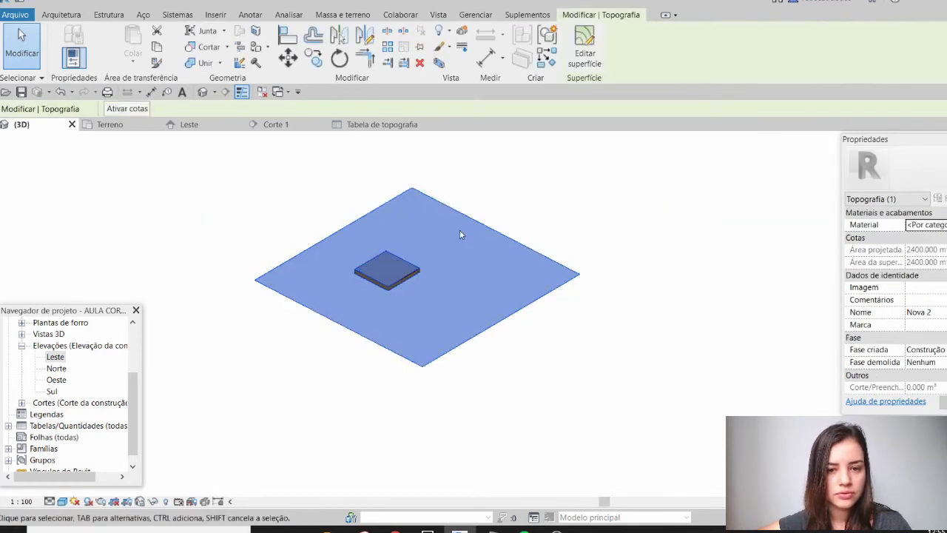
key(Escape)
scroll(855, 373, down, 3)
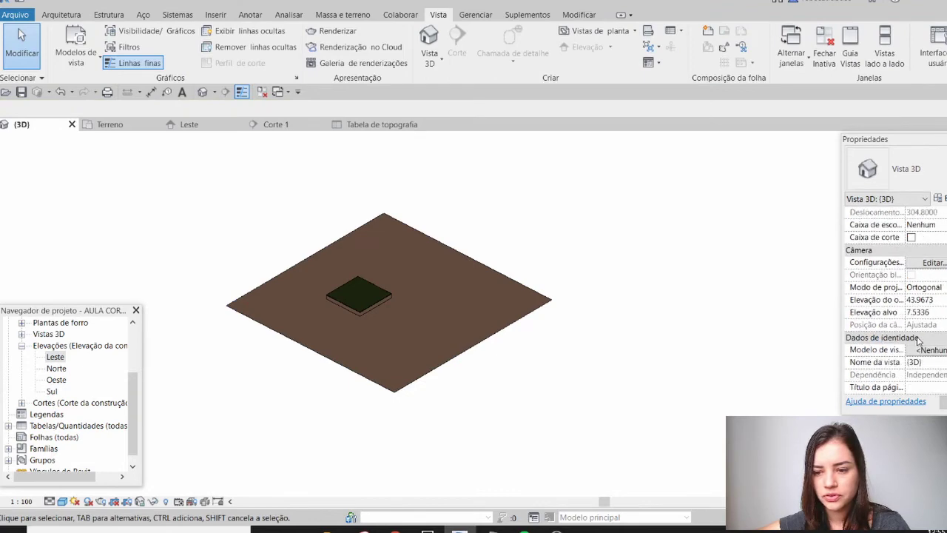
click(551, 296)
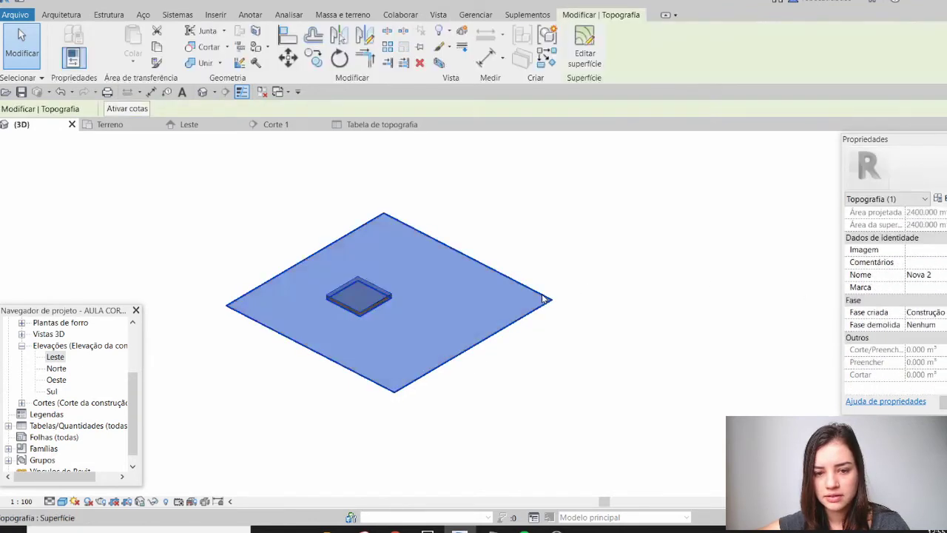
key(Delete)
- Set the 3D view's phase filter to Completo
scroll(915, 316, down, 5)
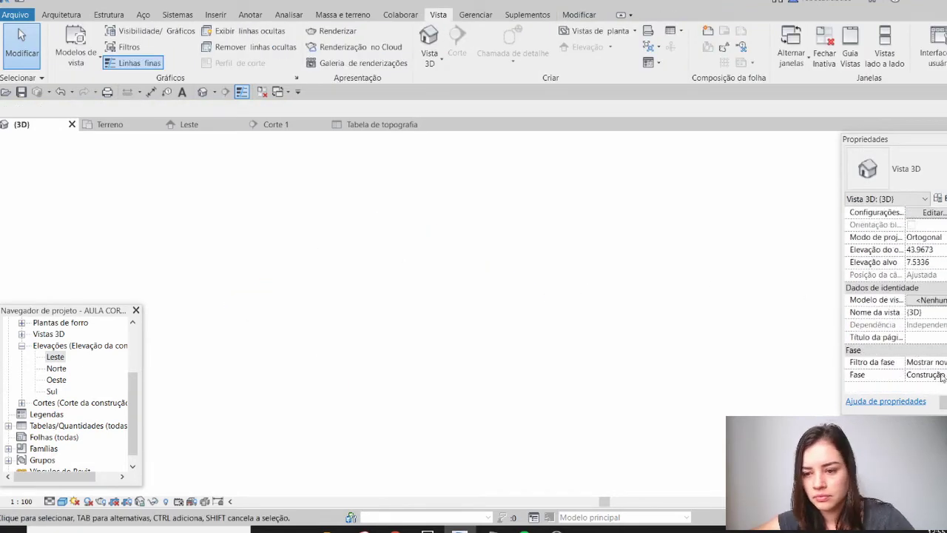
click(925, 362)
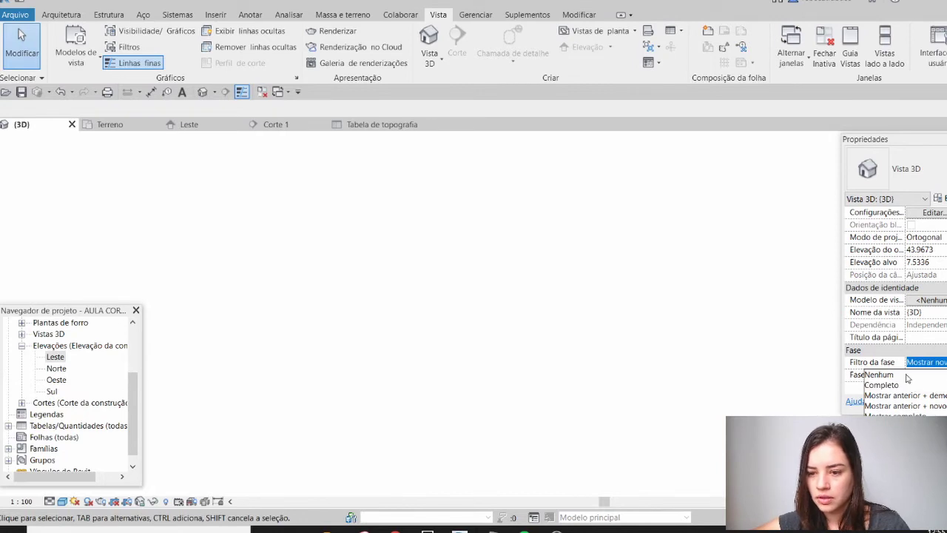
click(881, 385)
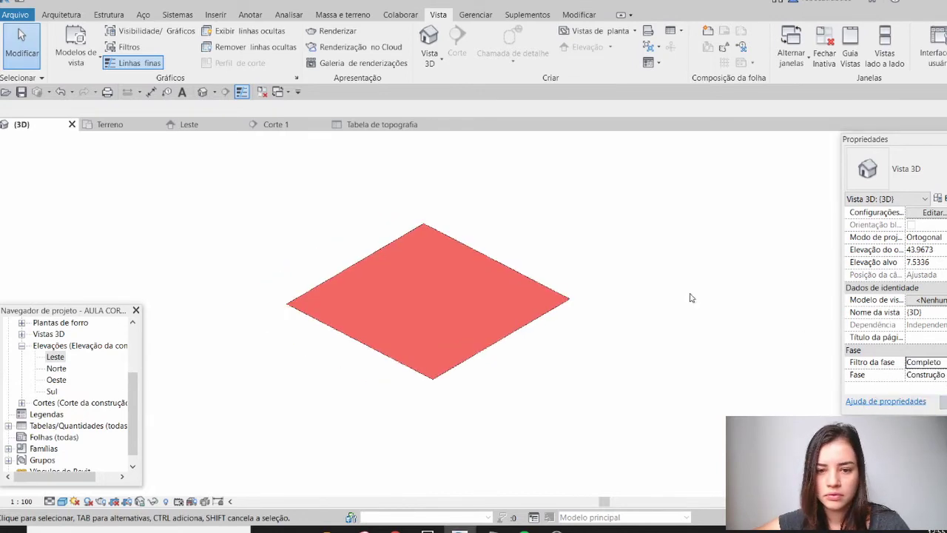
- Open the remaining existing-phase topography for surface editing
scroll(691, 296, down, 5)
scroll(644, 290, up, 4)
click(557, 325)
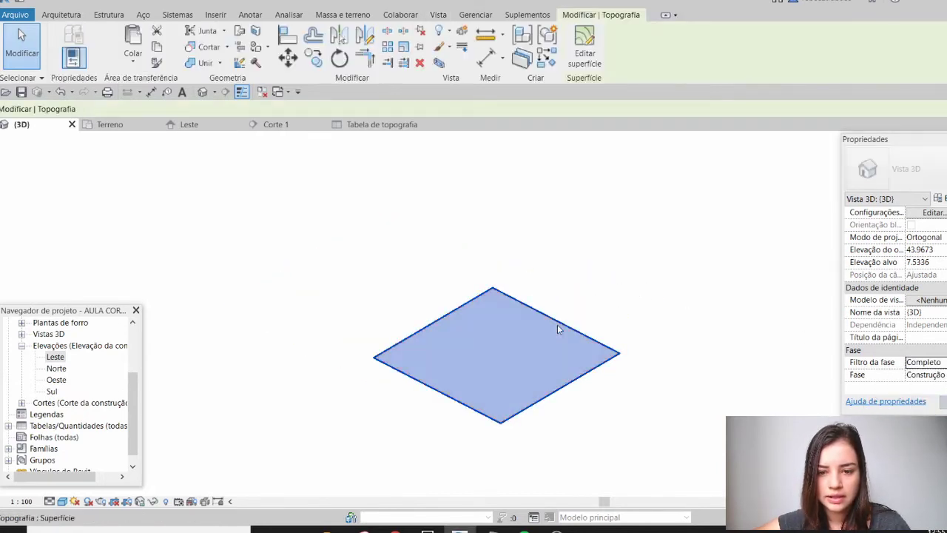
click(585, 54)
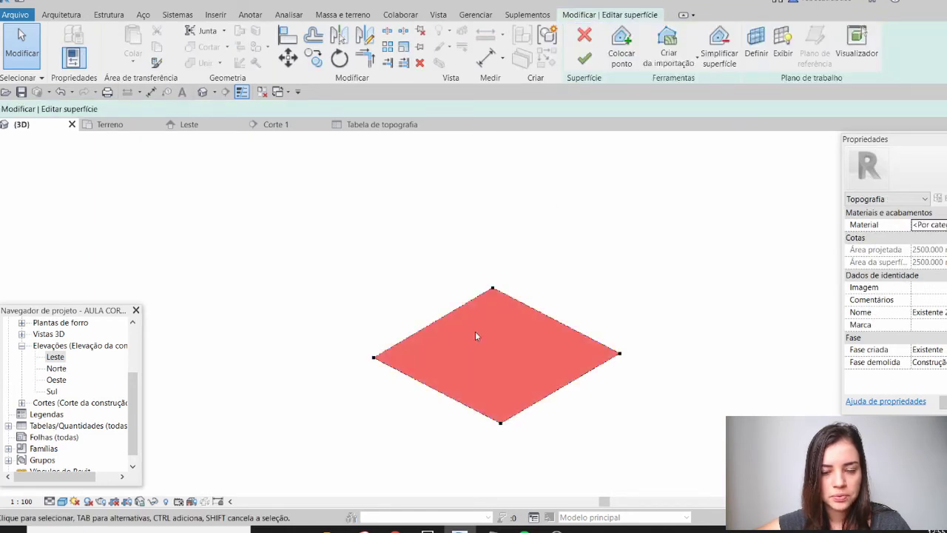
middle_drag(475, 331, 505, 258)
scroll(547, 249, up, 3)
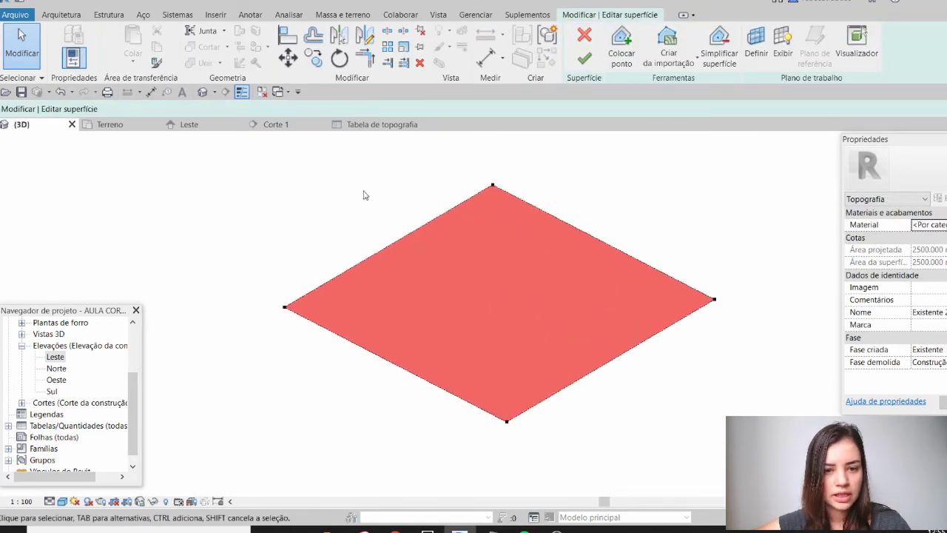
drag(265, 275, 339, 339)
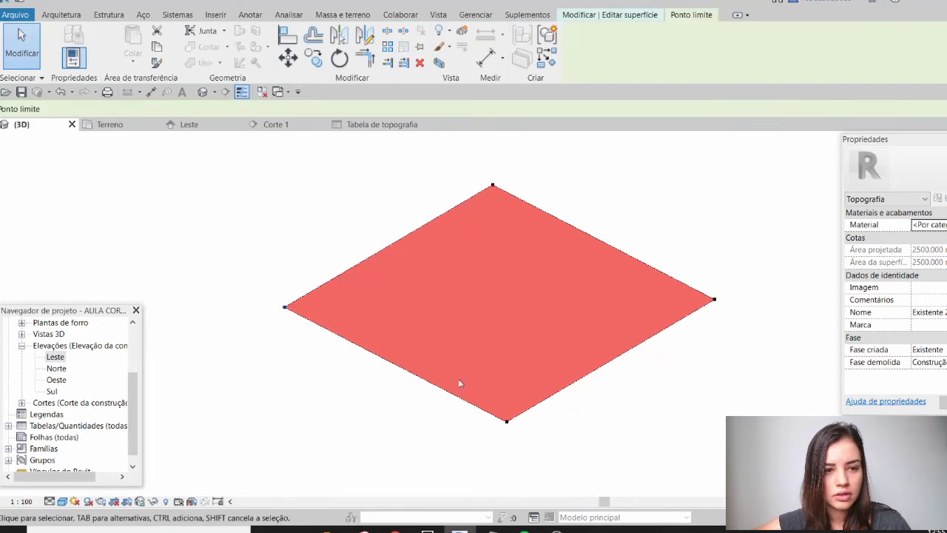
drag(475, 396, 538, 448)
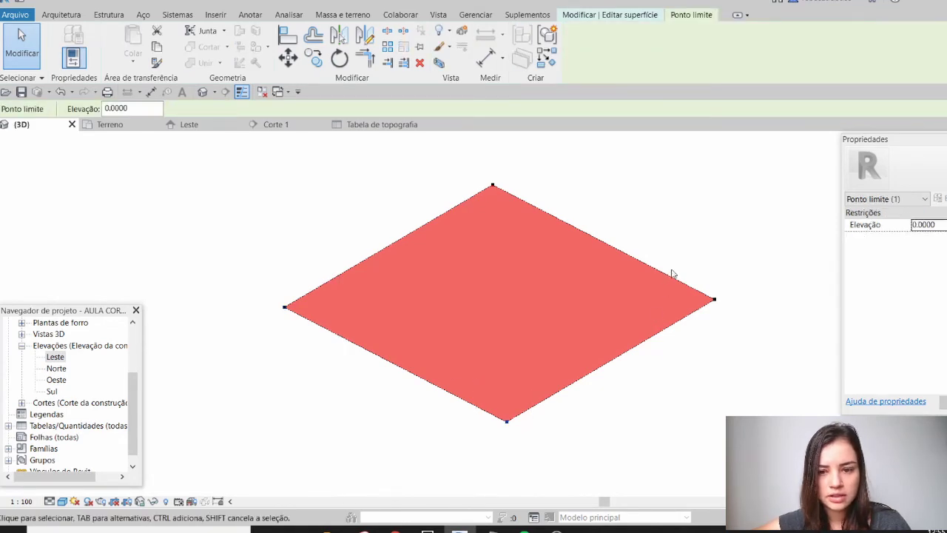
drag(466, 170, 509, 192)
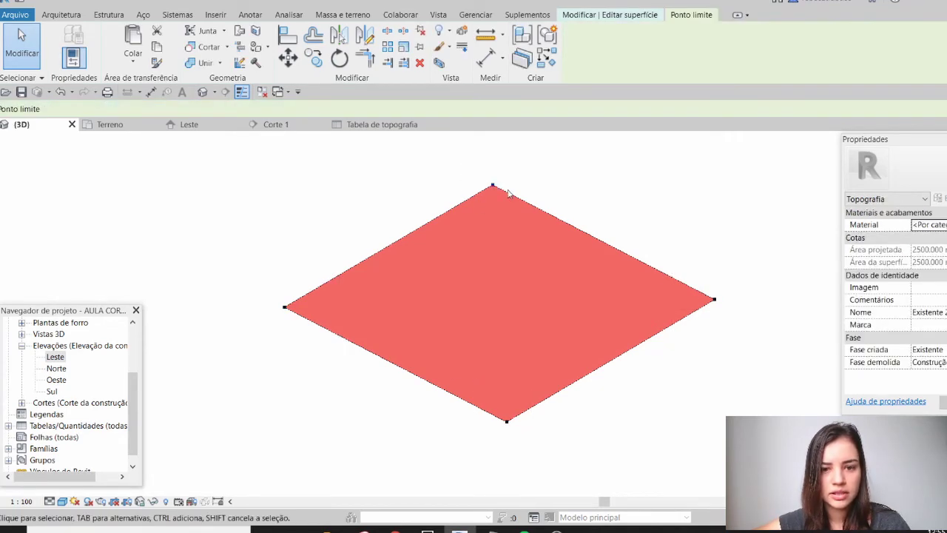
click(464, 179)
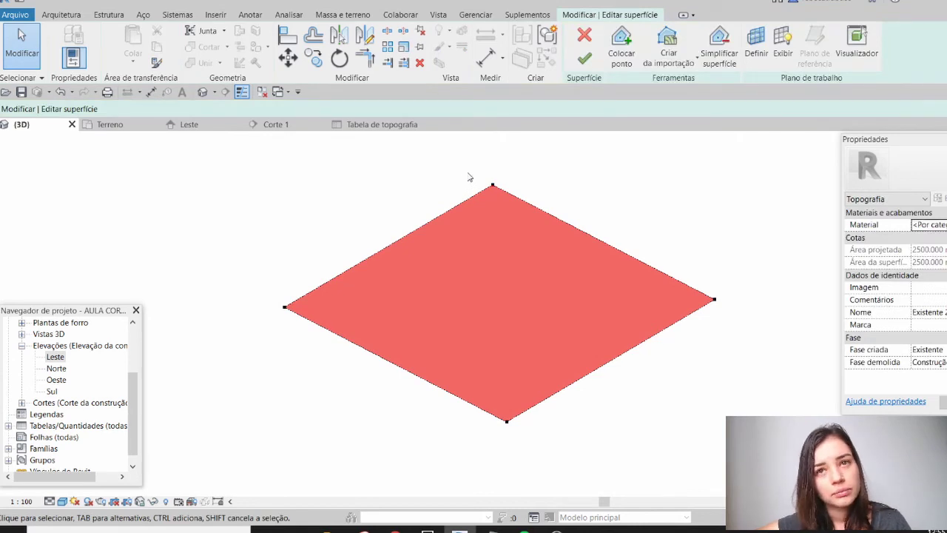
- Raise the two boundary points along the terrain's far edge to an elevation of 5 and finish the surface edit
drag(460, 156, 749, 393)
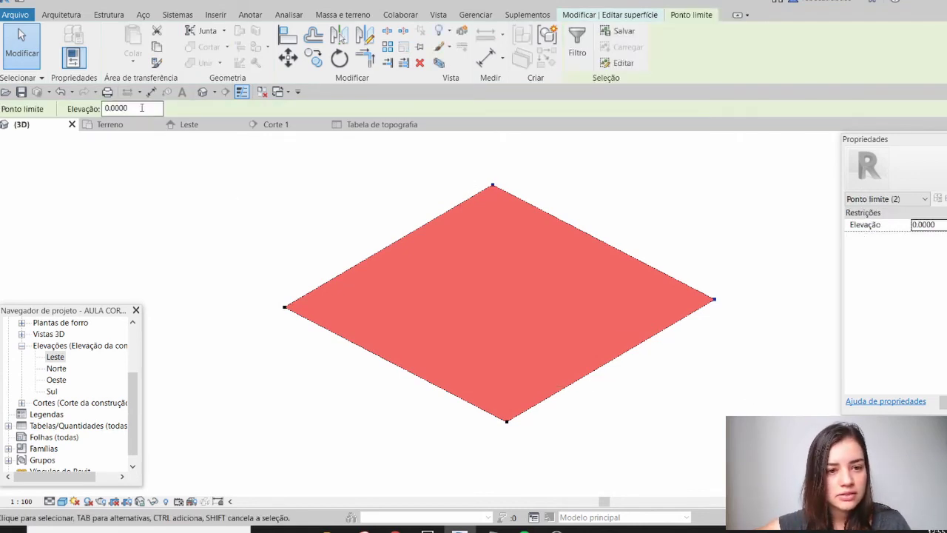
double_click(137, 108)
text(5)
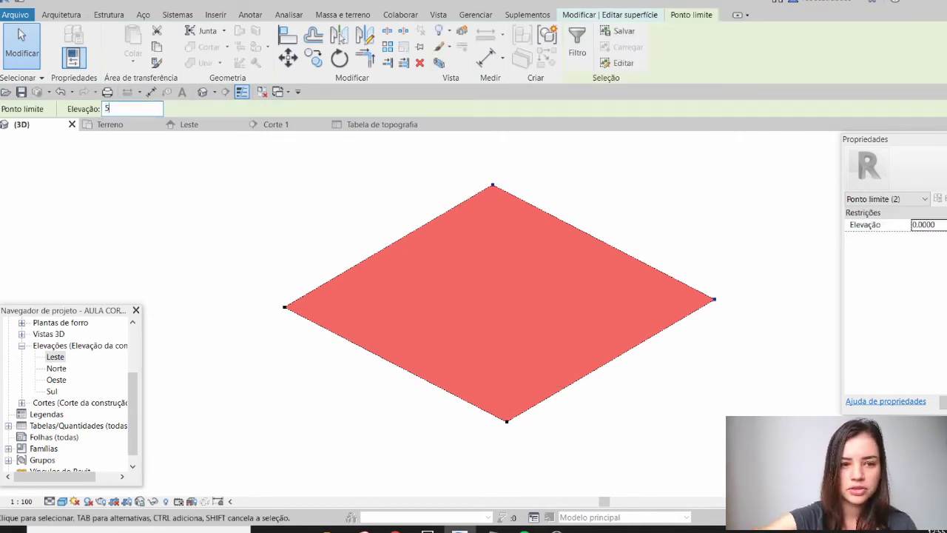
key(Return)
key(Escape)
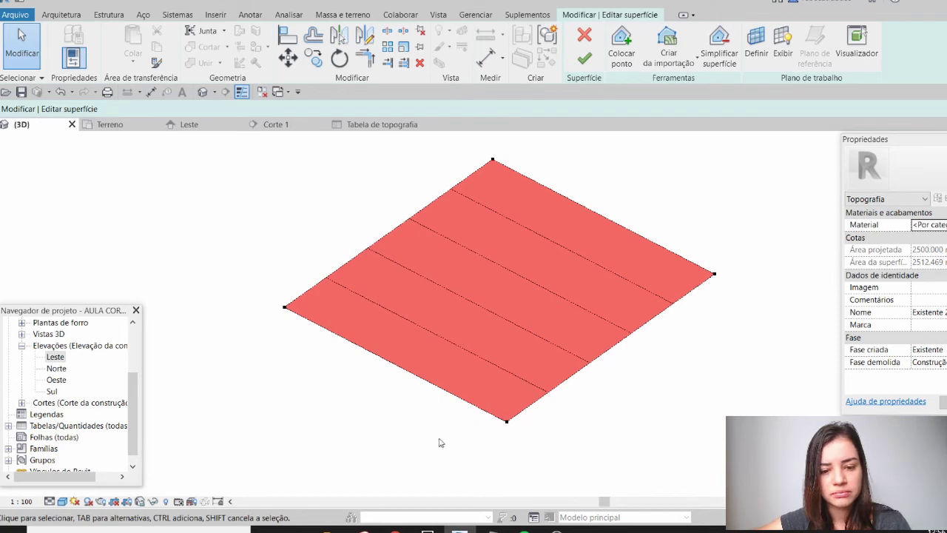
click(286, 306)
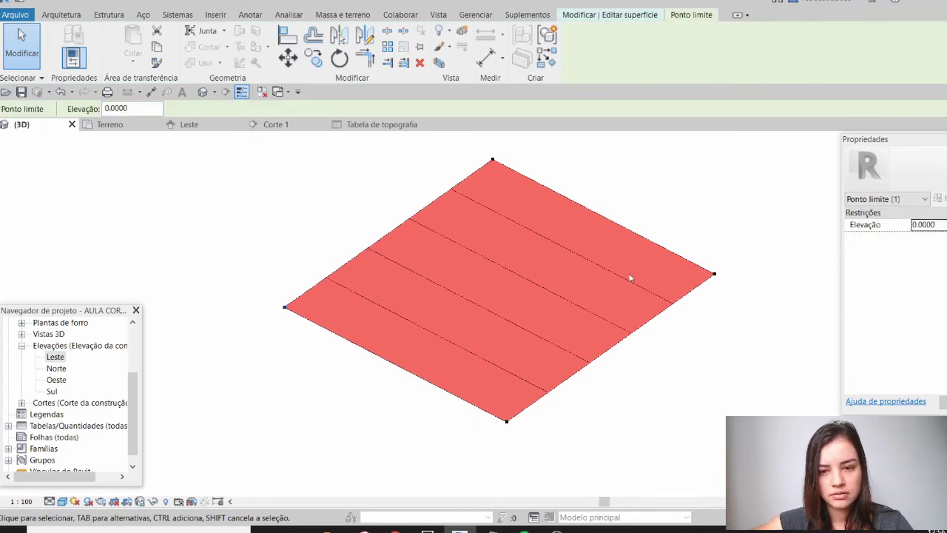
click(574, 163)
click(584, 57)
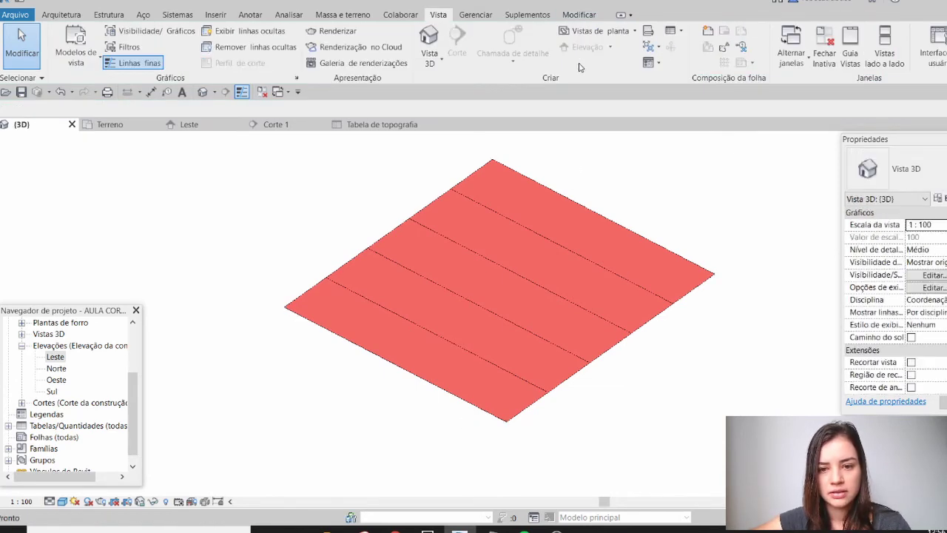
- Create a graded region from the sloped terrain with the same corner points and finish the new-phase surface
key(z)
key(f)
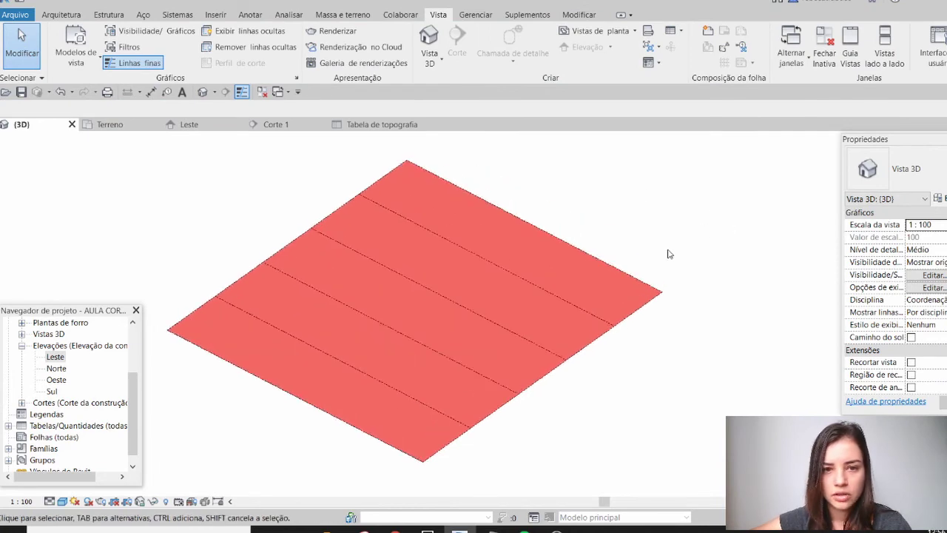
click(348, 15)
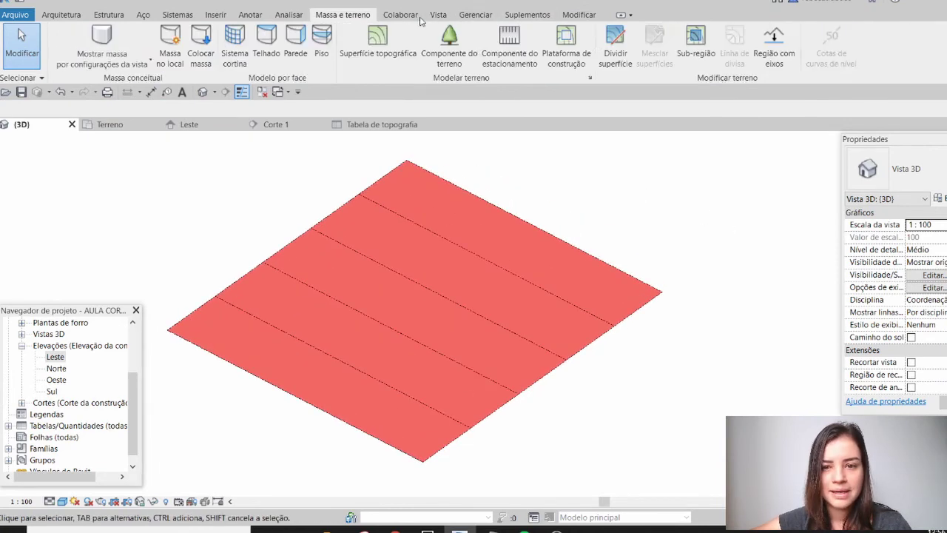
click(774, 46)
click(421, 247)
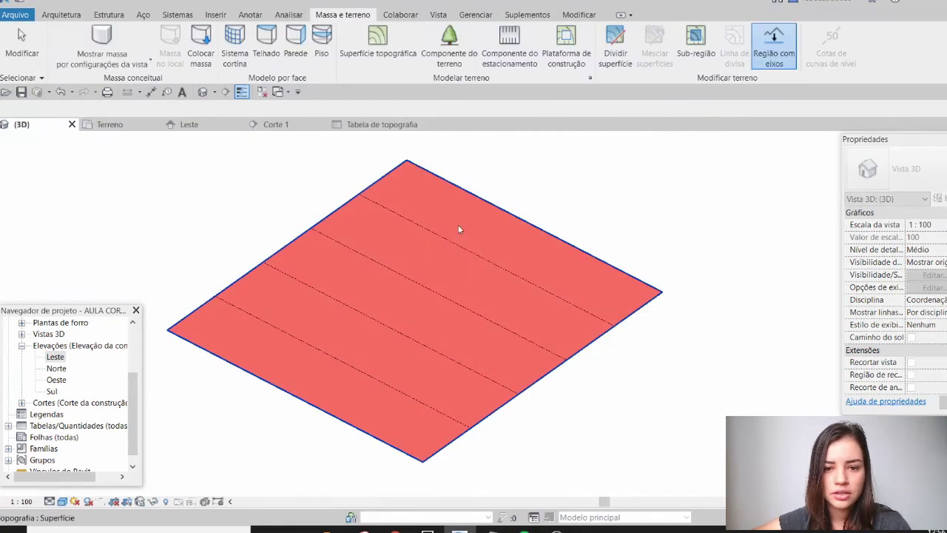
click(492, 212)
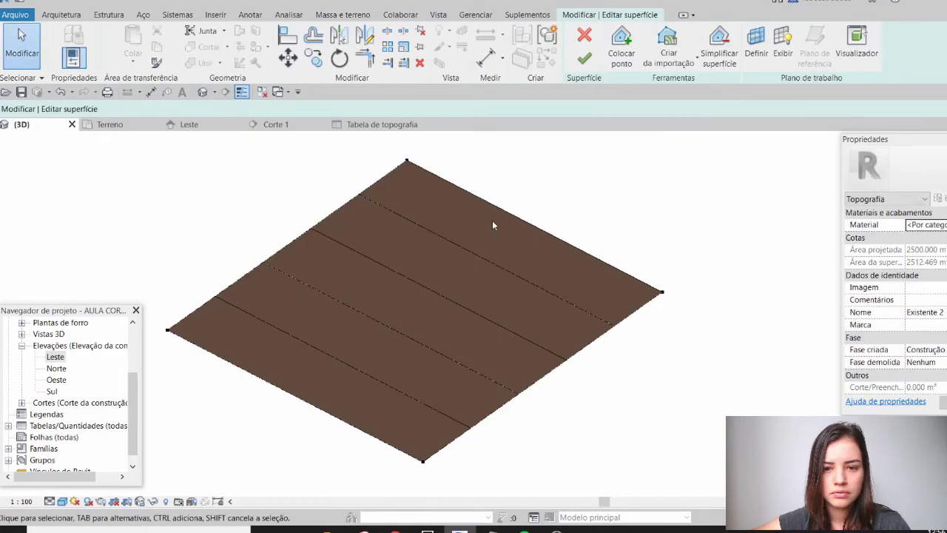
click(584, 56)
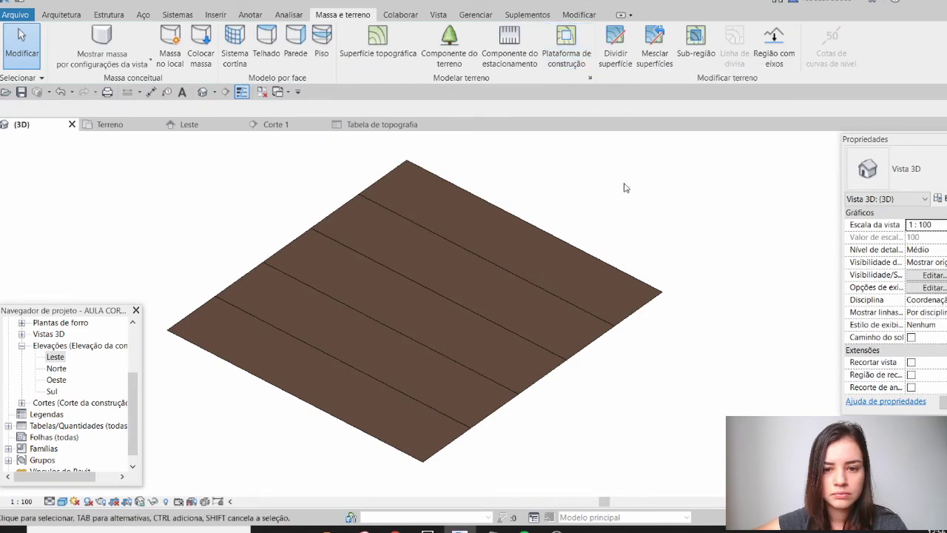
- In the Terreno plan, sketch a rectangular building pad boundary about 33 m by 33 m inside the sloped terrain
scroll(746, 238, down, 2)
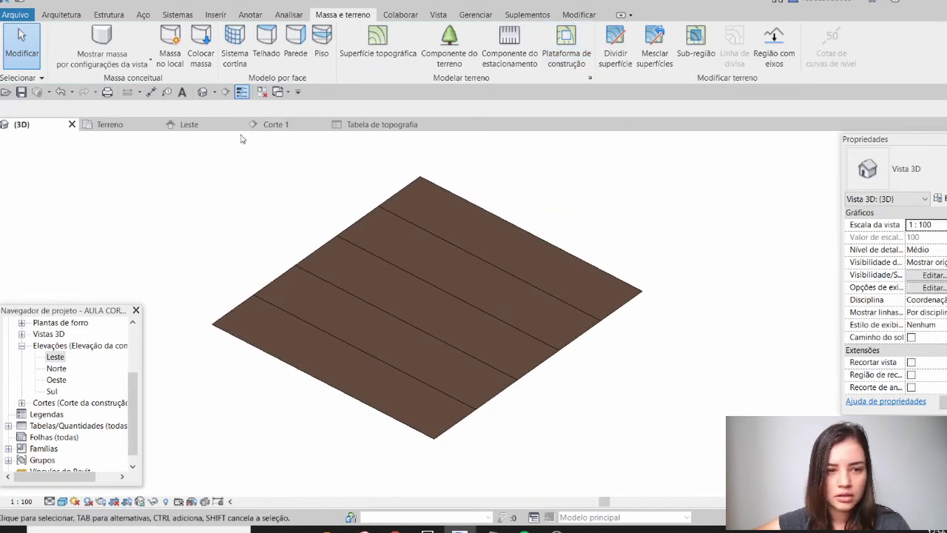
click(111, 124)
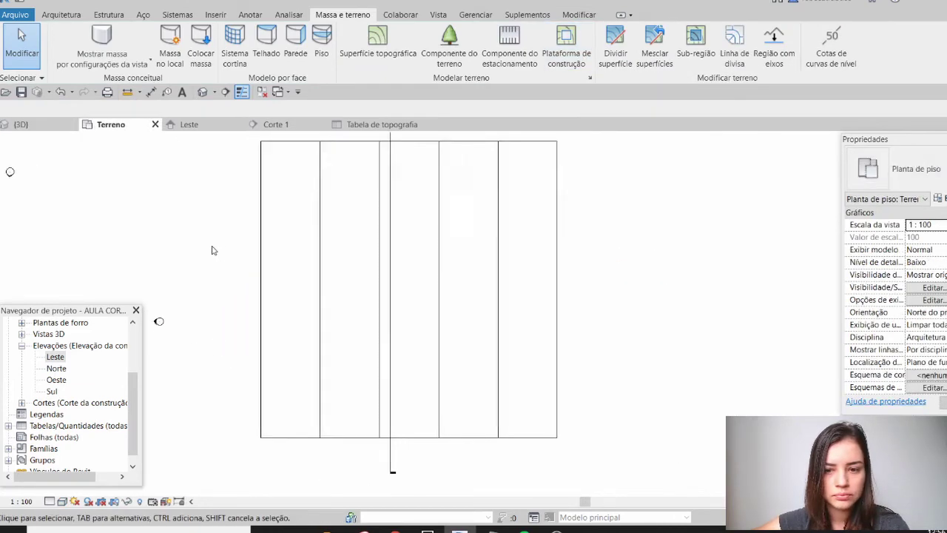
scroll(321, 238, down, 2)
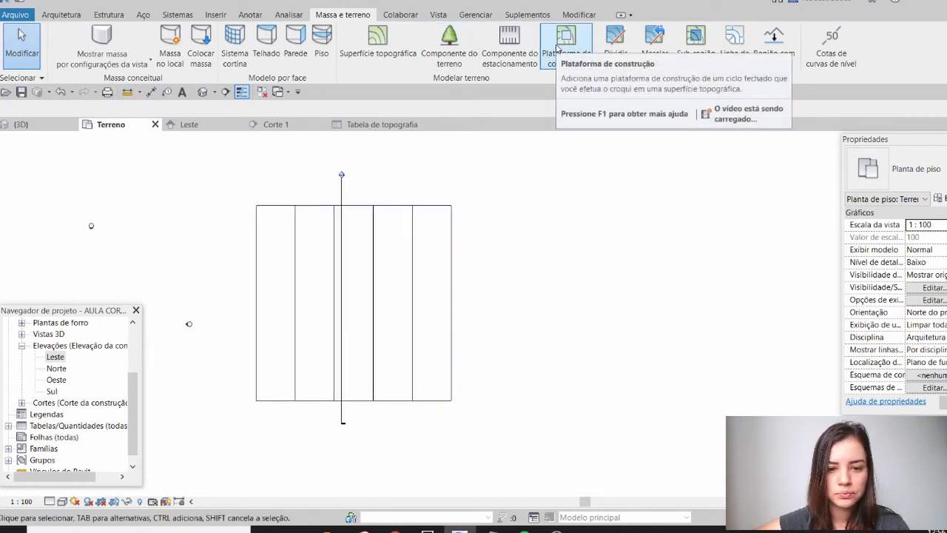
click(559, 48)
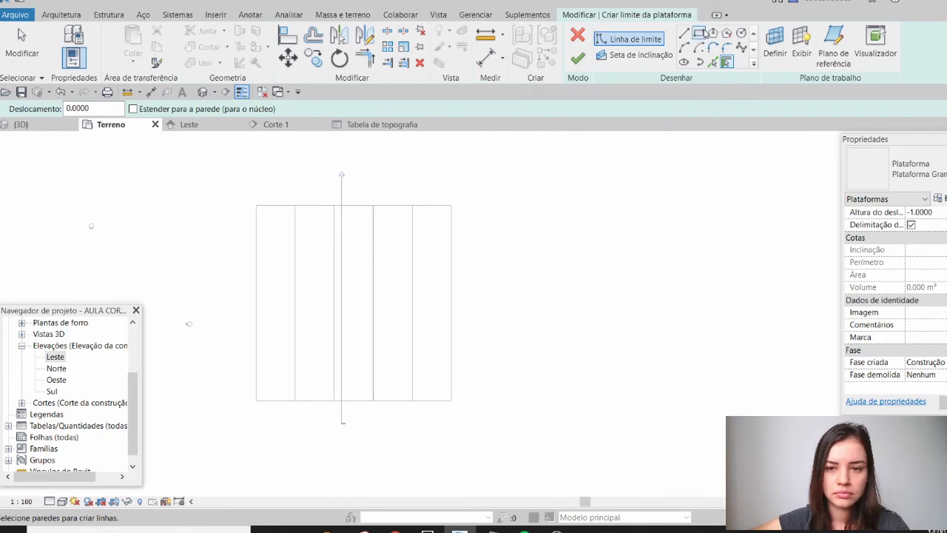
click(703, 33)
click(296, 249)
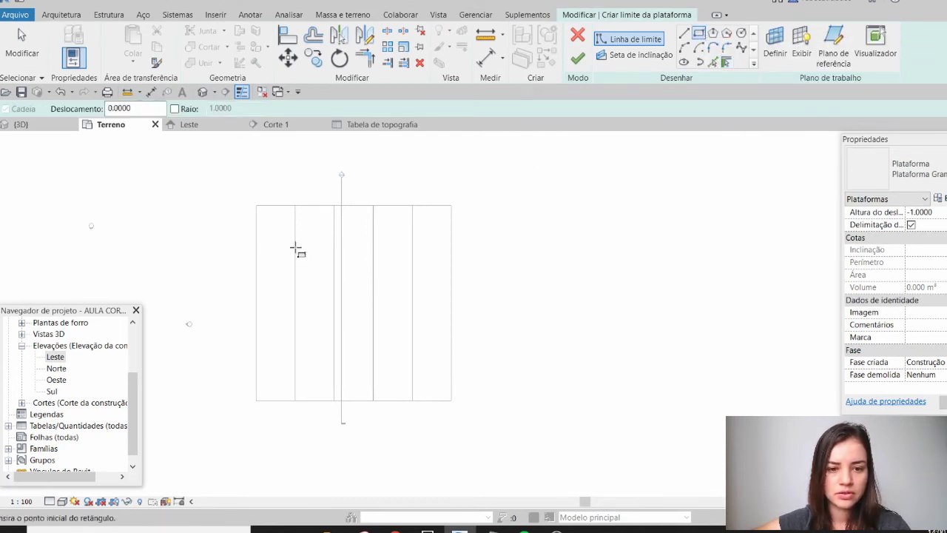
click(423, 376)
key(Escape)
key(Escape)
- Resize the pad boundary to 30 m by 30 m and finish the building pad
click(393, 376)
click(257, 312)
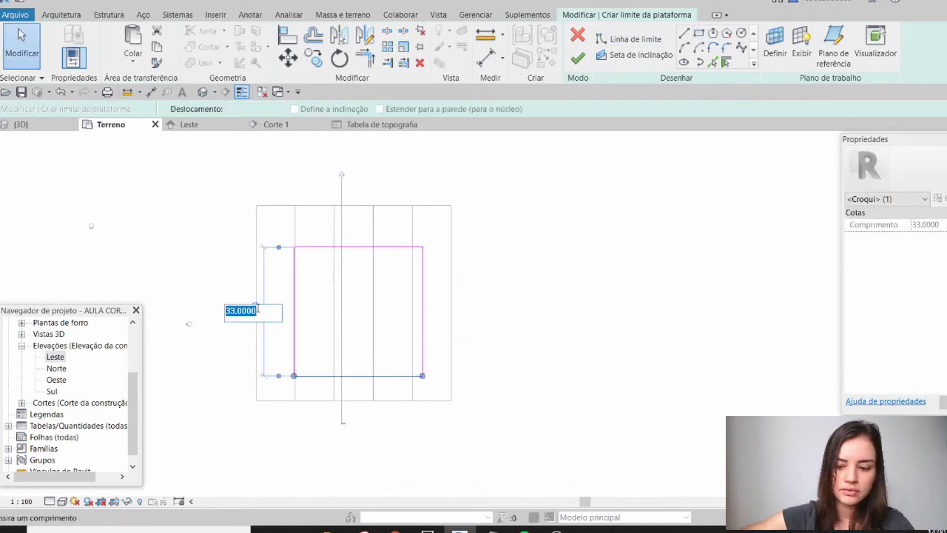
text(30)
key(Return)
click(422, 282)
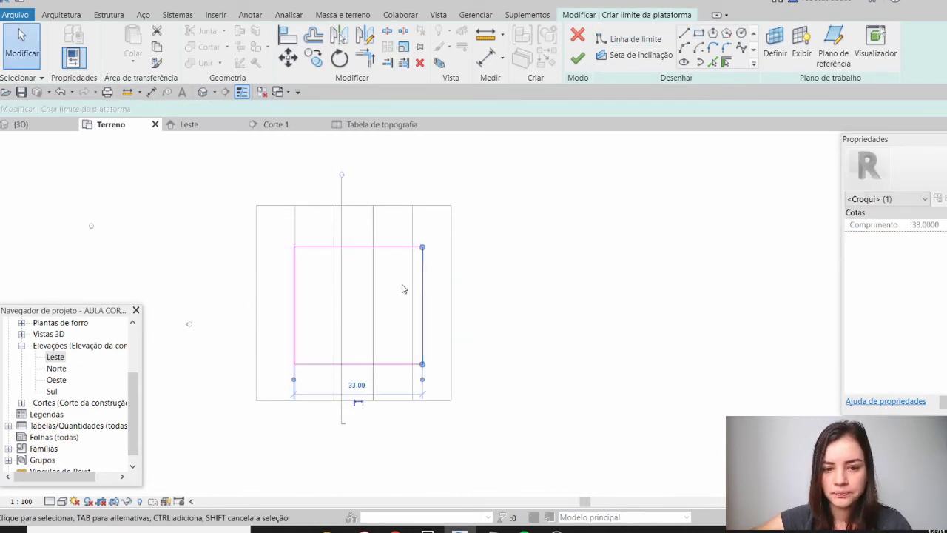
click(358, 385)
text(30)
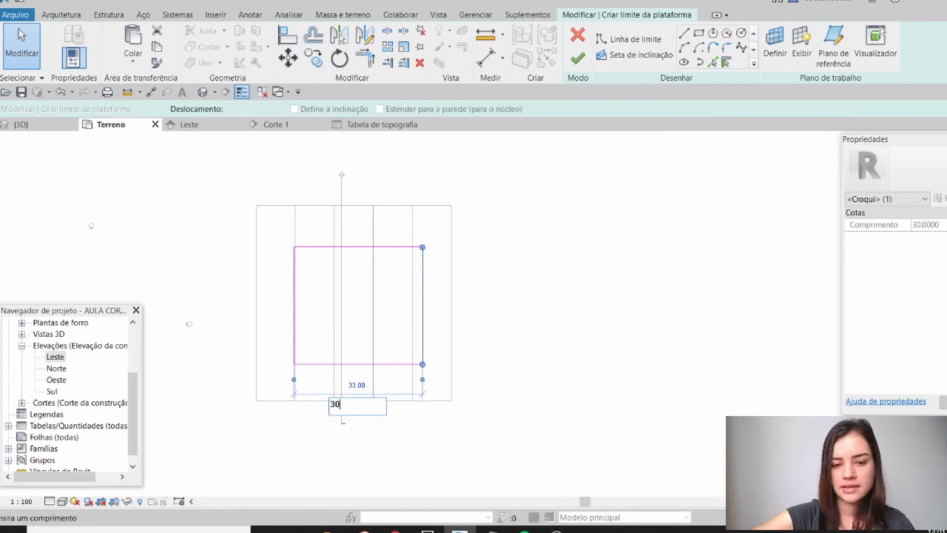
key(Return)
click(503, 344)
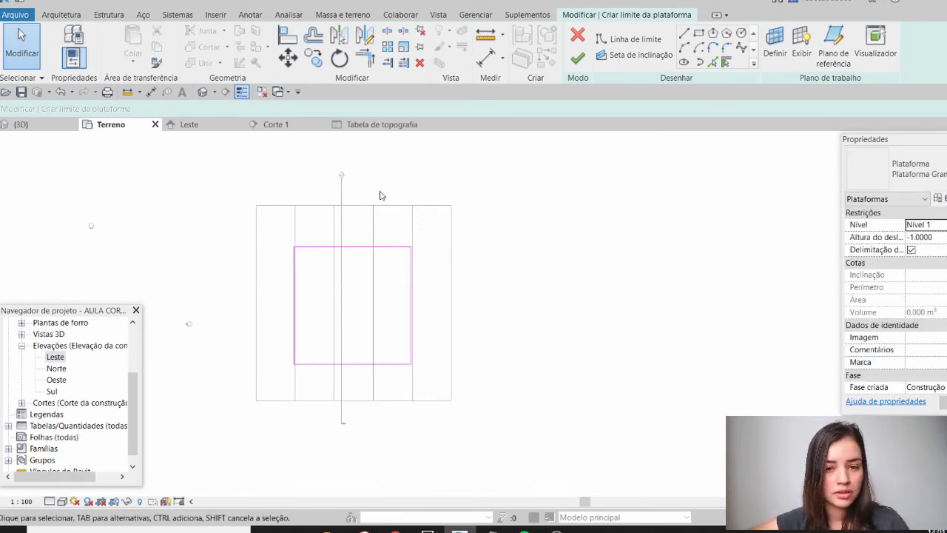
click(577, 57)
- Set the 3D view's phase filter to Mostrar novo
click(21, 125)
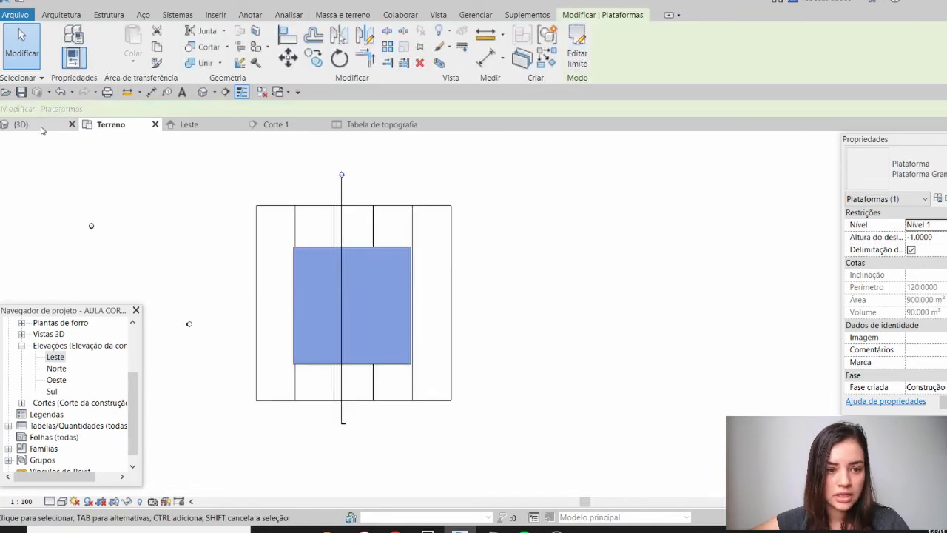
click(631, 214)
scroll(925, 346, down, 5)
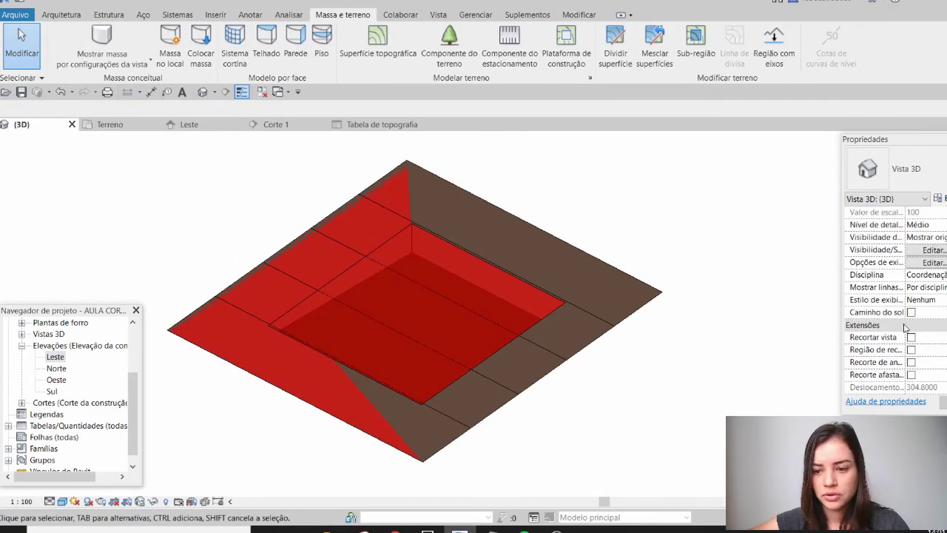
click(925, 362)
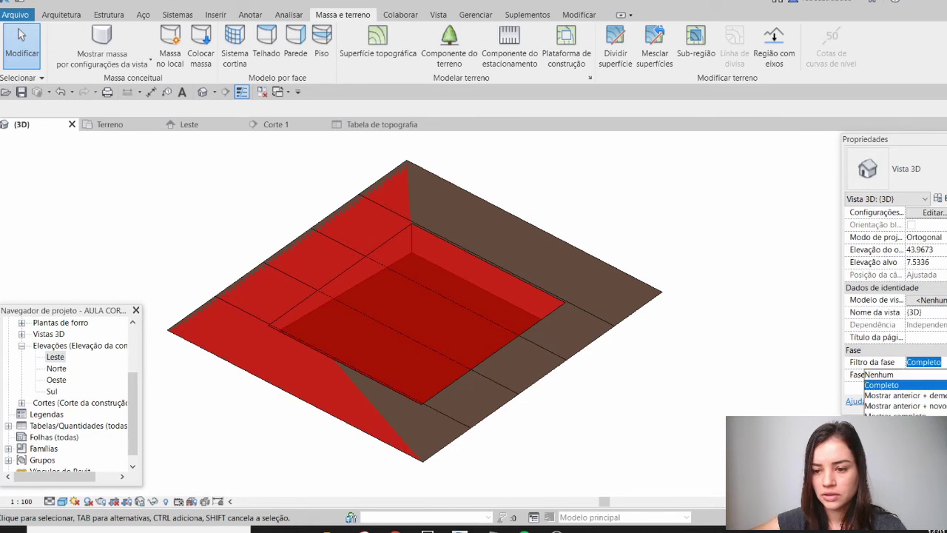
click(896, 416)
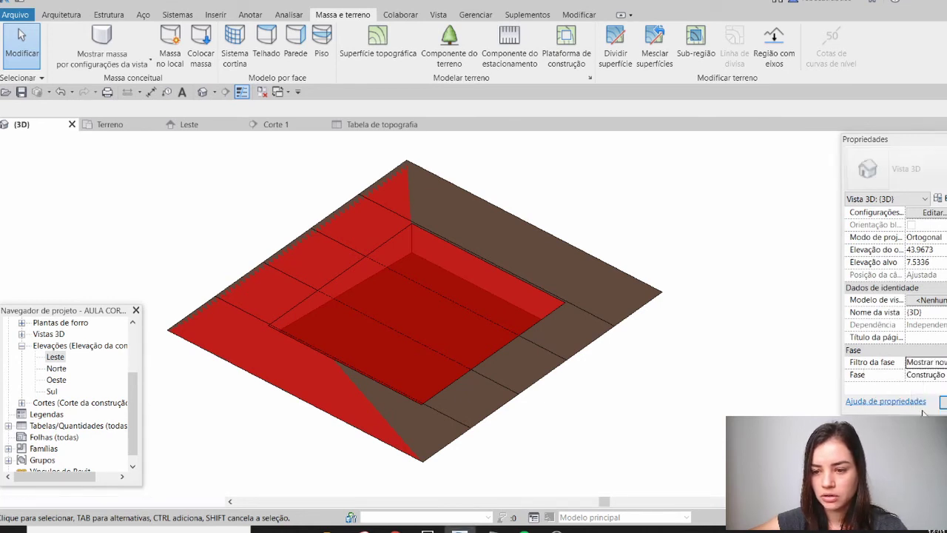
- Select the pad in the 3D view and check the cut and fill volumes in the topography schedule
click(430, 267)
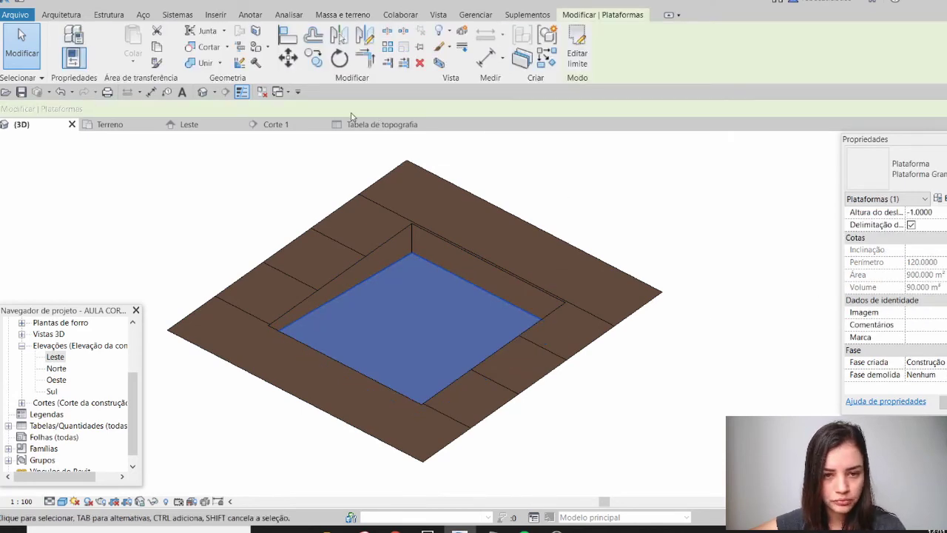
click(373, 124)
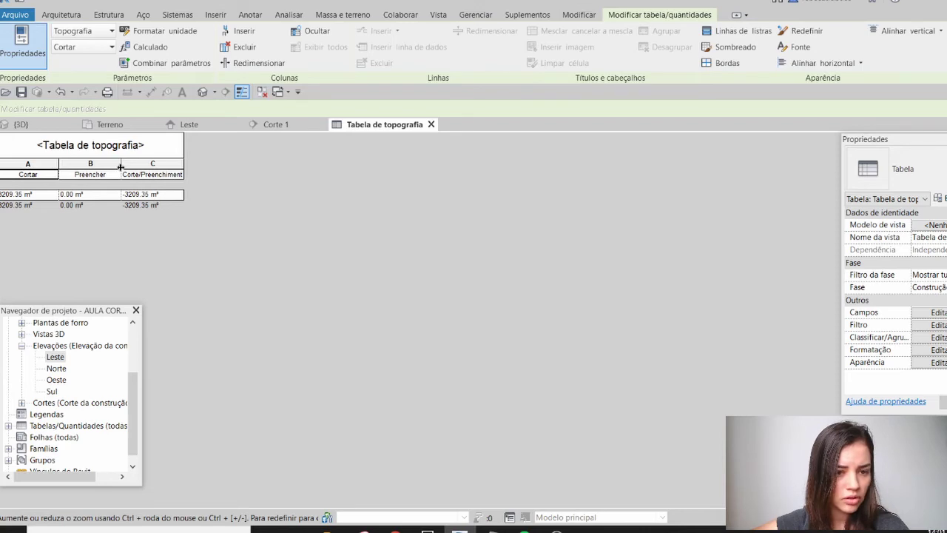
click(41, 126)
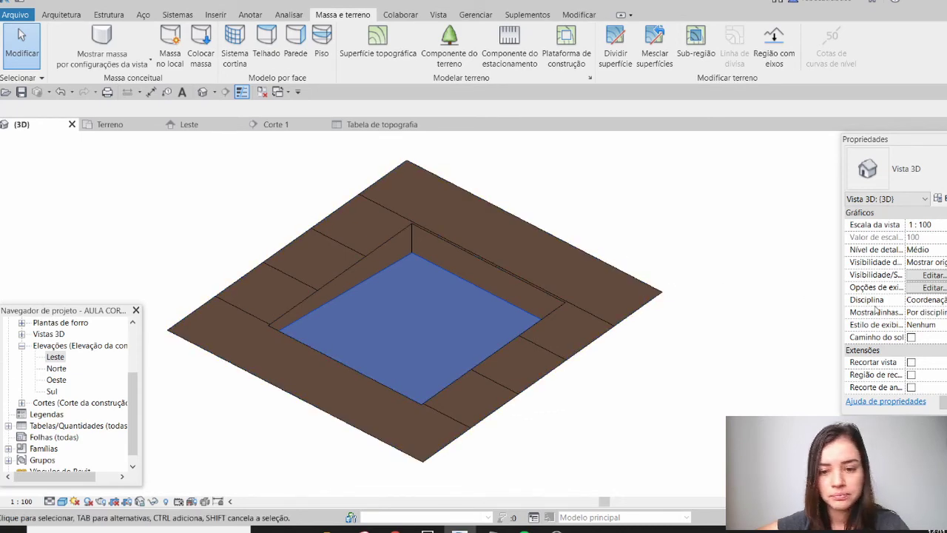
- Set the building pad's height offset to 0 and its level to Nível 2
click(566, 291)
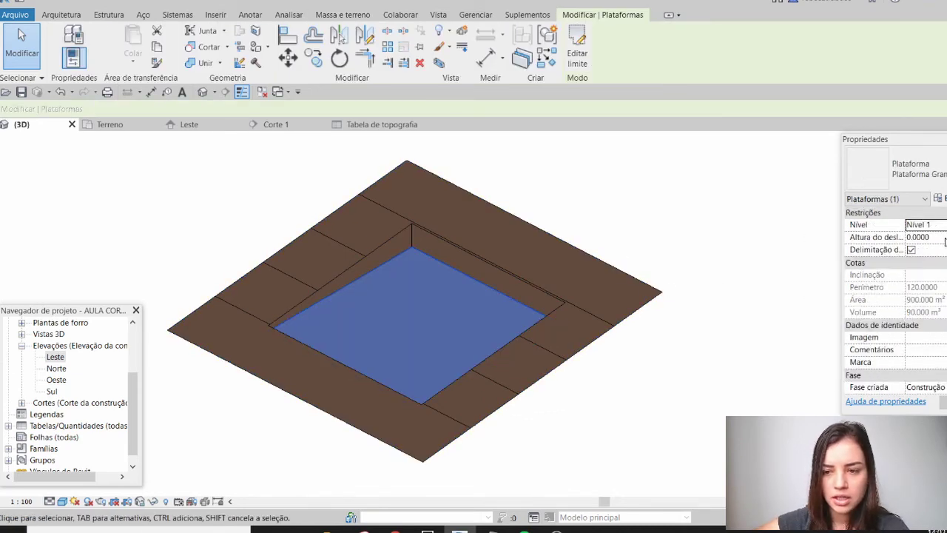
click(945, 239)
click(926, 224)
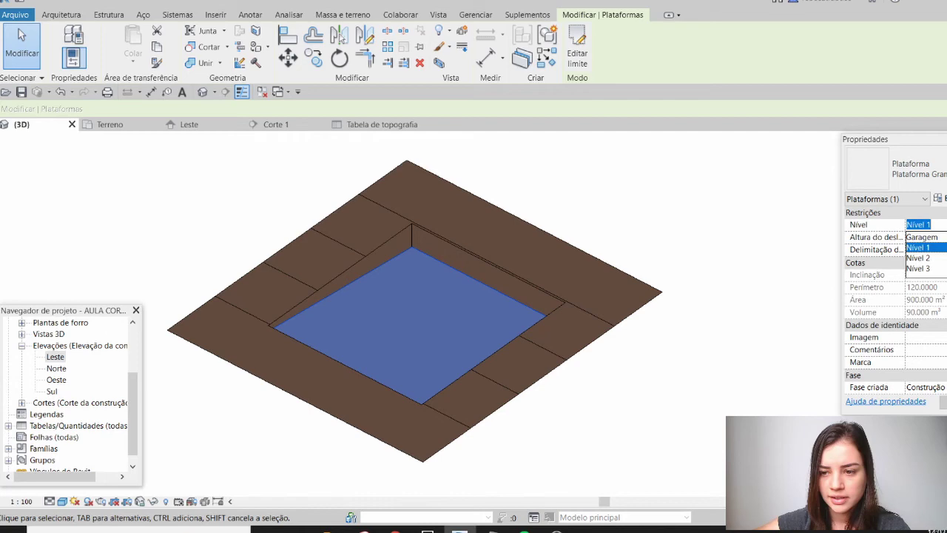
click(926, 257)
click(748, 236)
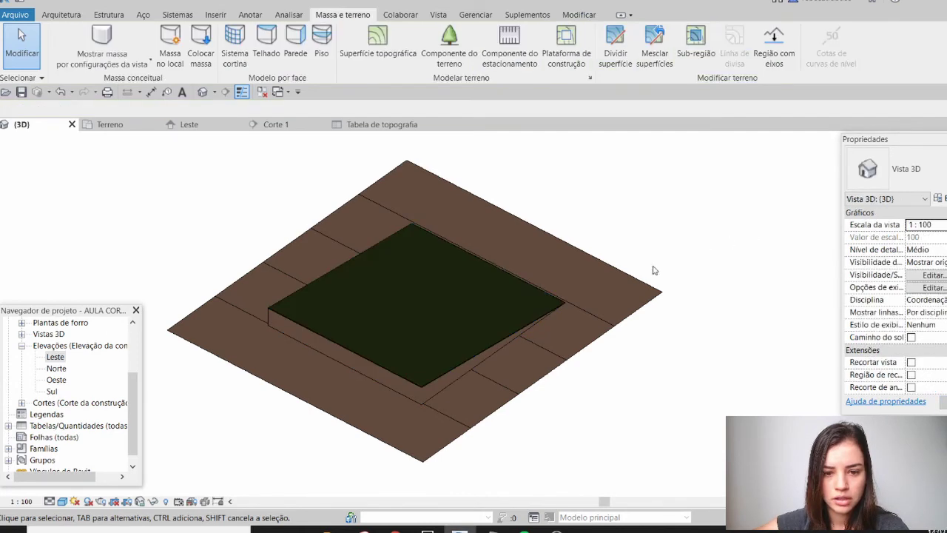
- Review the cut, fill and net volumes in the topography schedule and return to the 3D view
click(399, 126)
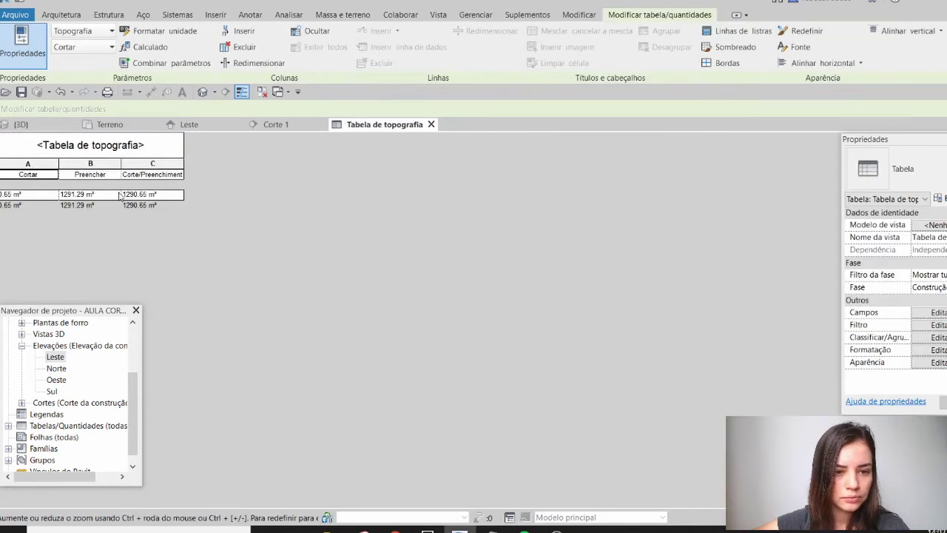
click(37, 194)
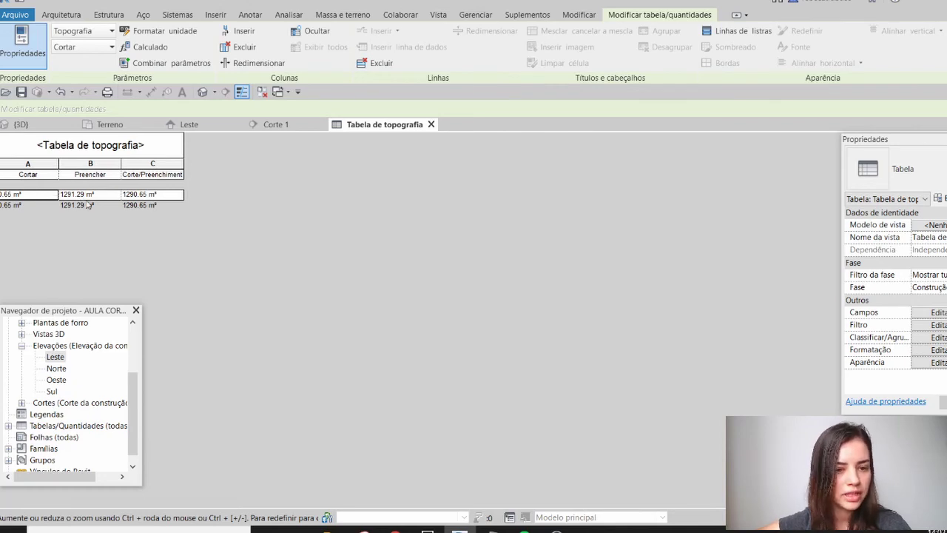
click(16, 124)
click(752, 292)
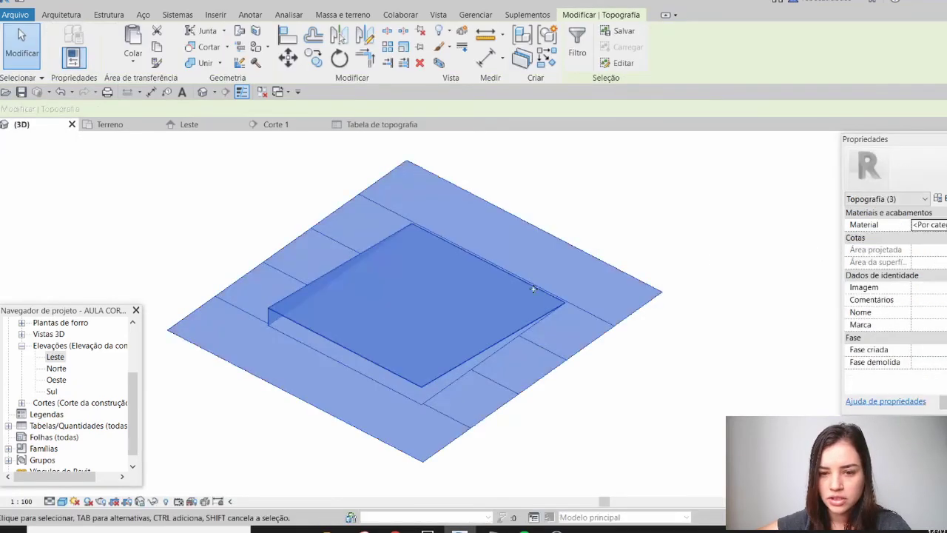
key(Escape)
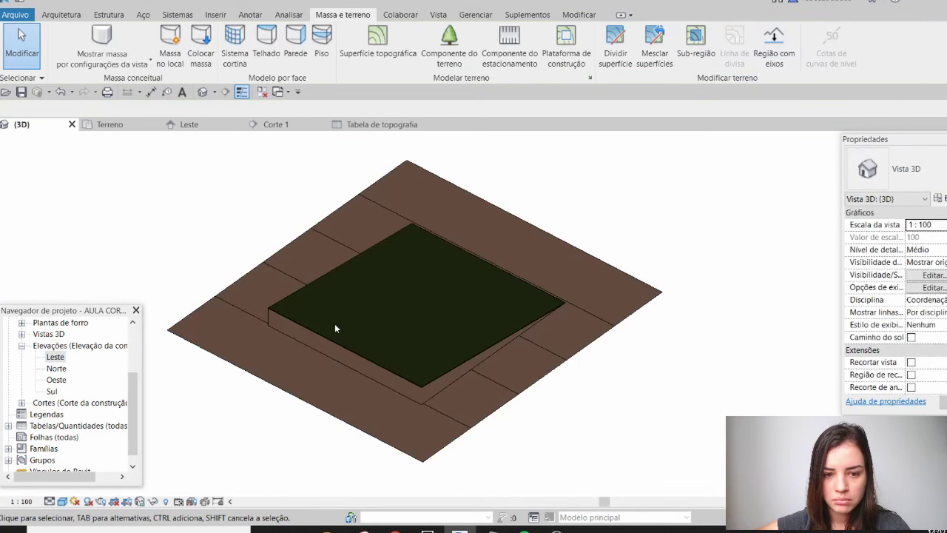
- Set the building pad's height offset to -2 and check the volumes in the topography schedule
click(297, 293)
click(939, 236)
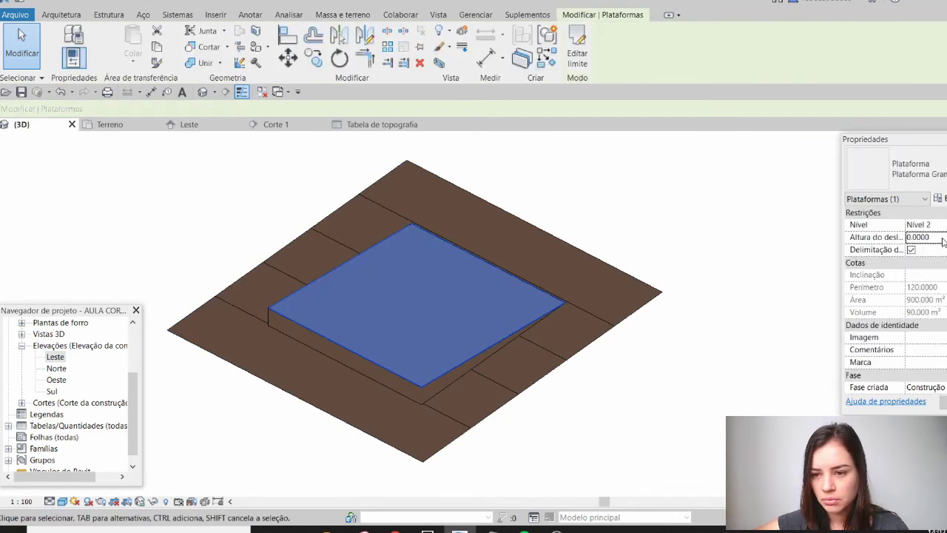
double_click(940, 237)
text(-2)
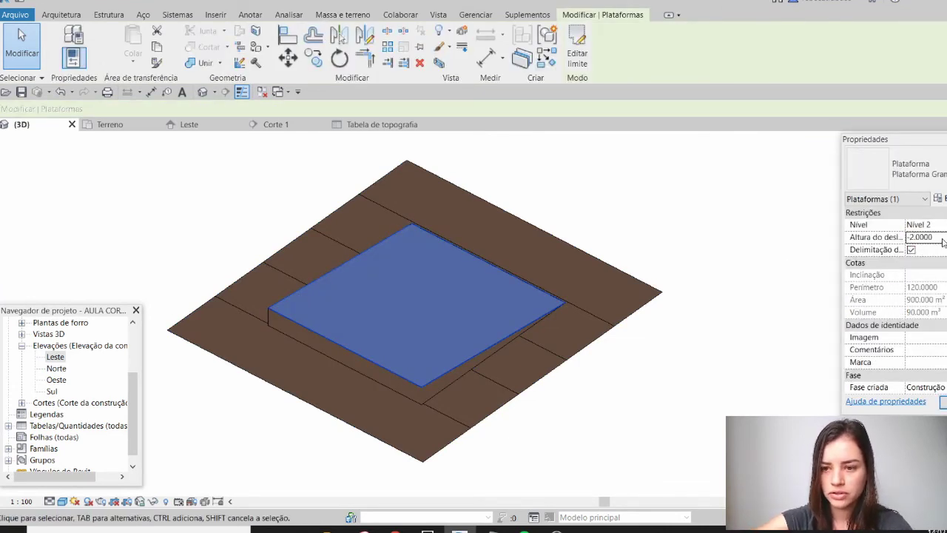
click(779, 220)
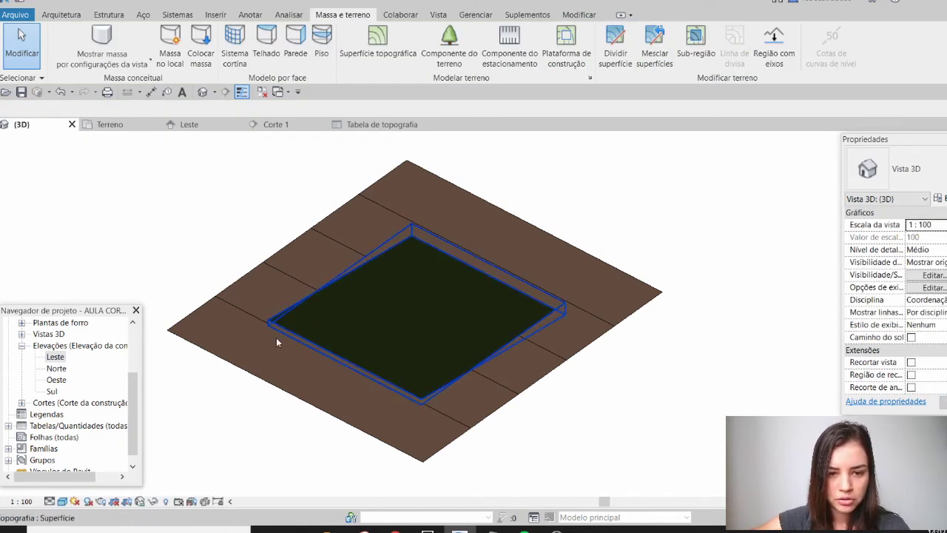
click(382, 124)
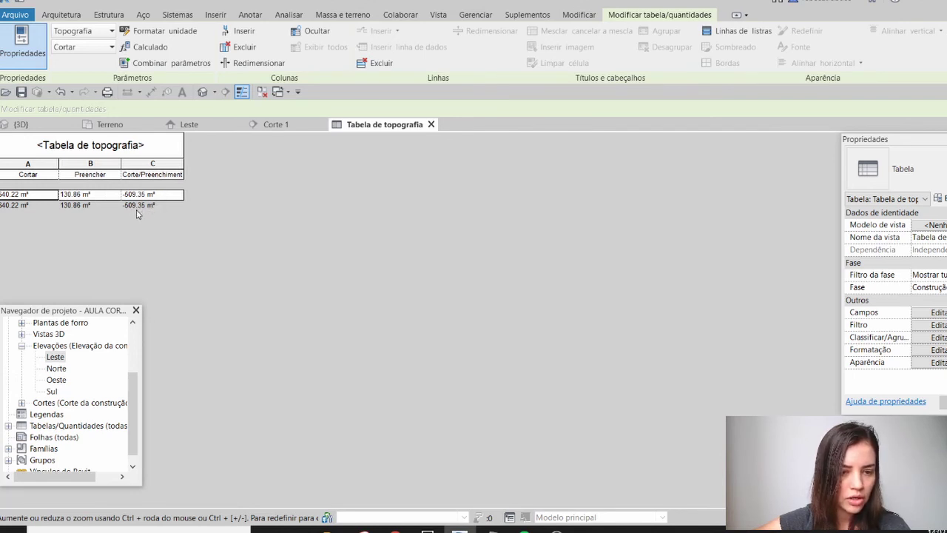
- Set the building pad's height offset to -1.5 and compare the cut and fill volumes in the schedule
click(45, 129)
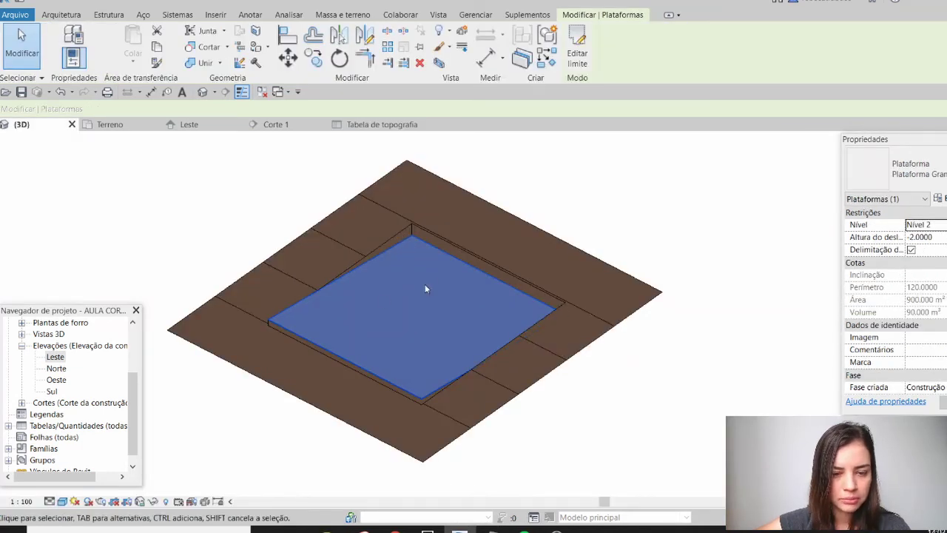
click(925, 237)
text(-1)
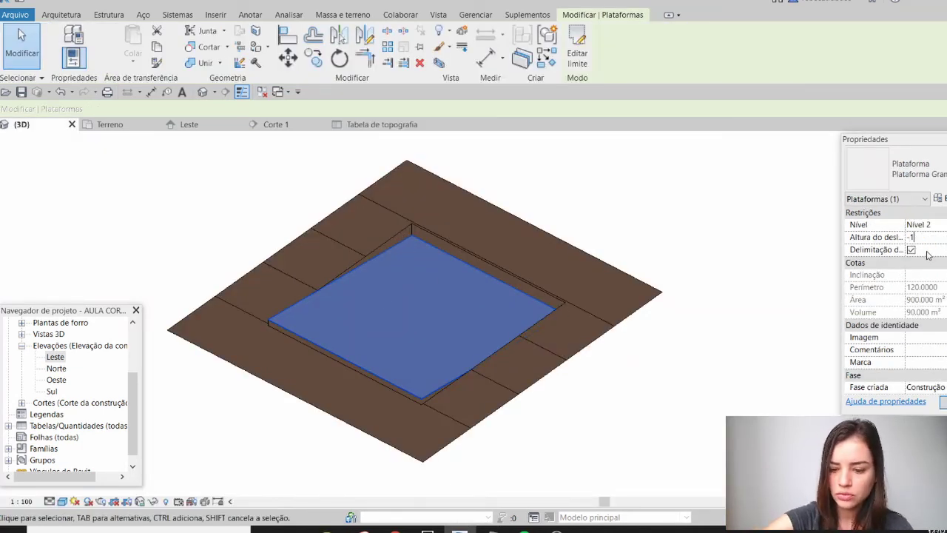
text(.5)
key(Return)
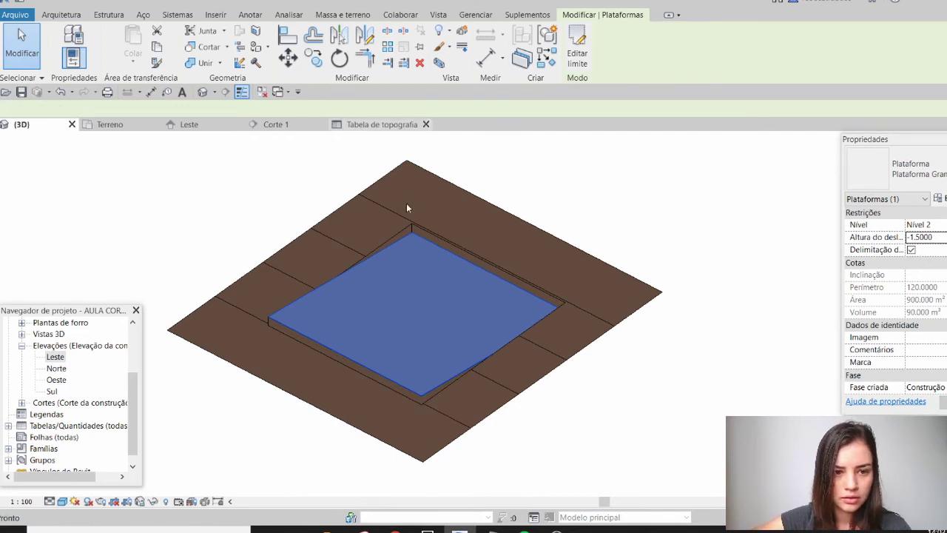
click(394, 124)
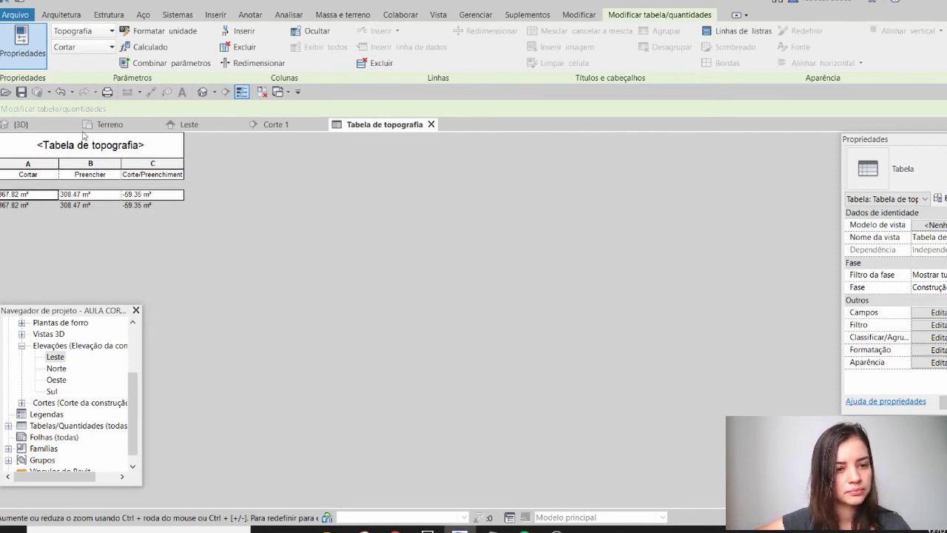
- Set the building pad's height offset to -1.4 in the 3D view
click(47, 128)
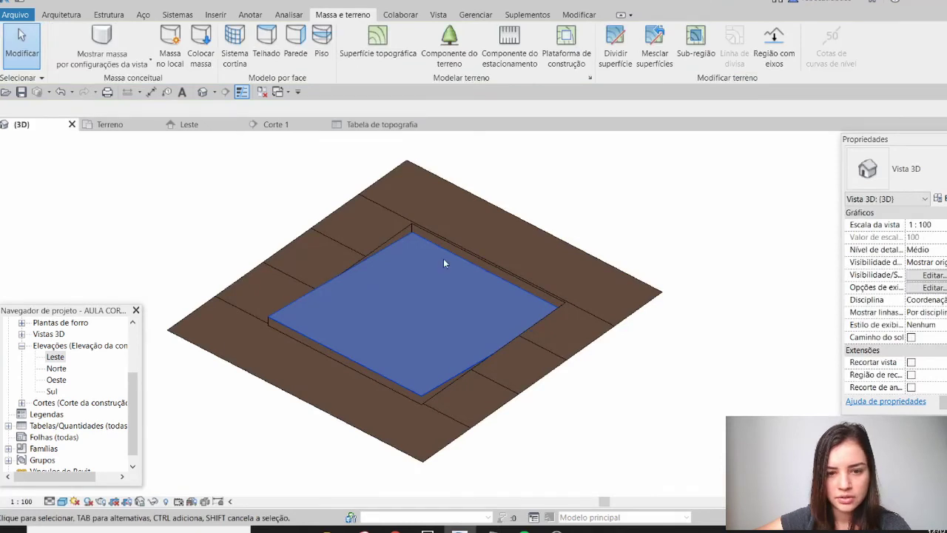
click(511, 285)
click(510, 285)
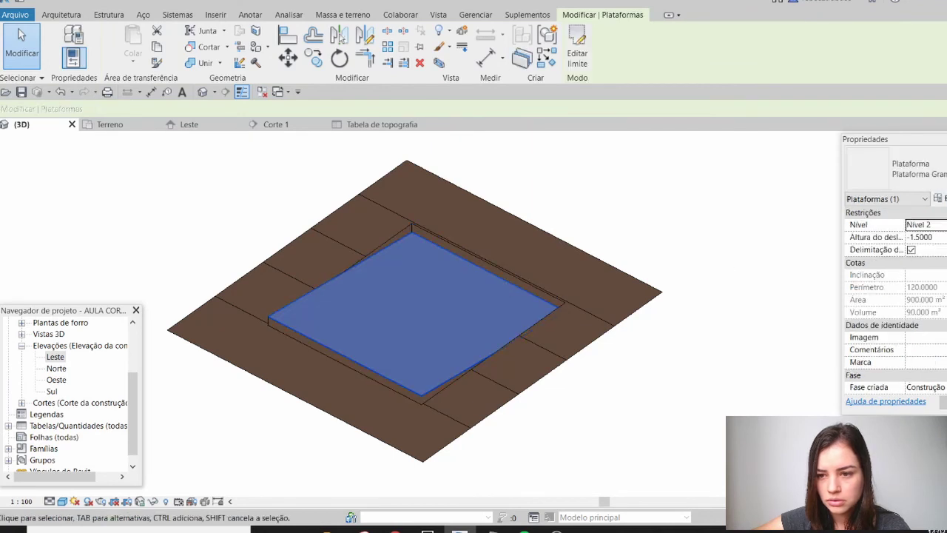
click(940, 237)
text(-)
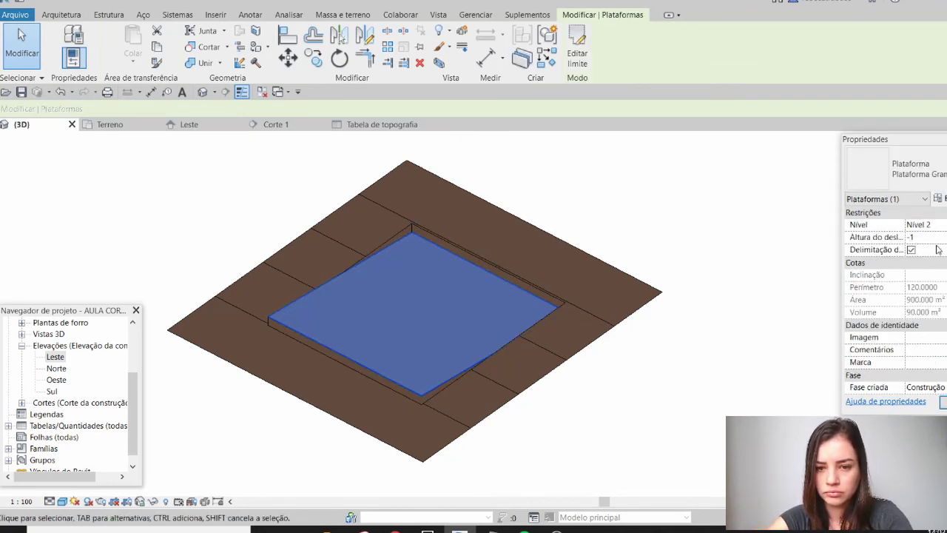
text(1.4)
key(Return)
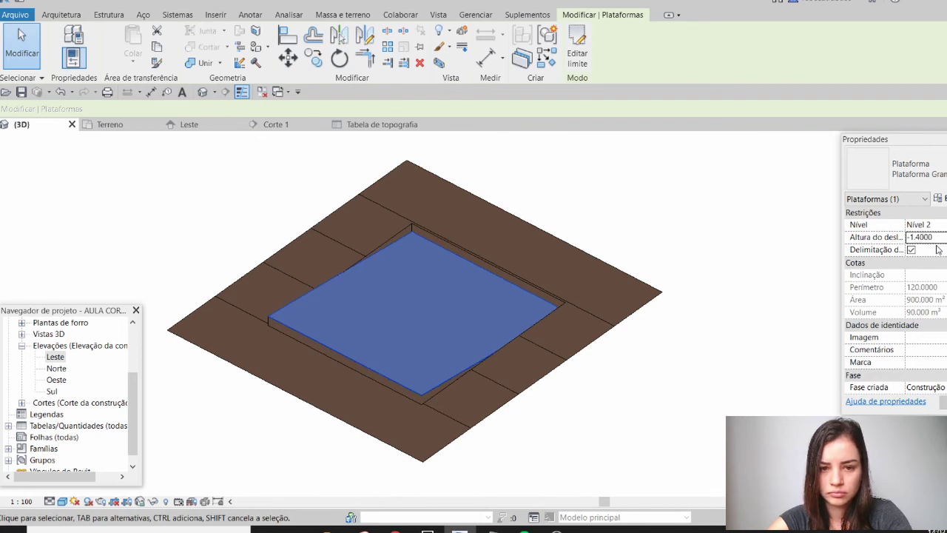
- Check the net cut/fill volume in the topography schedule and return to the pad in the 3D view
click(379, 126)
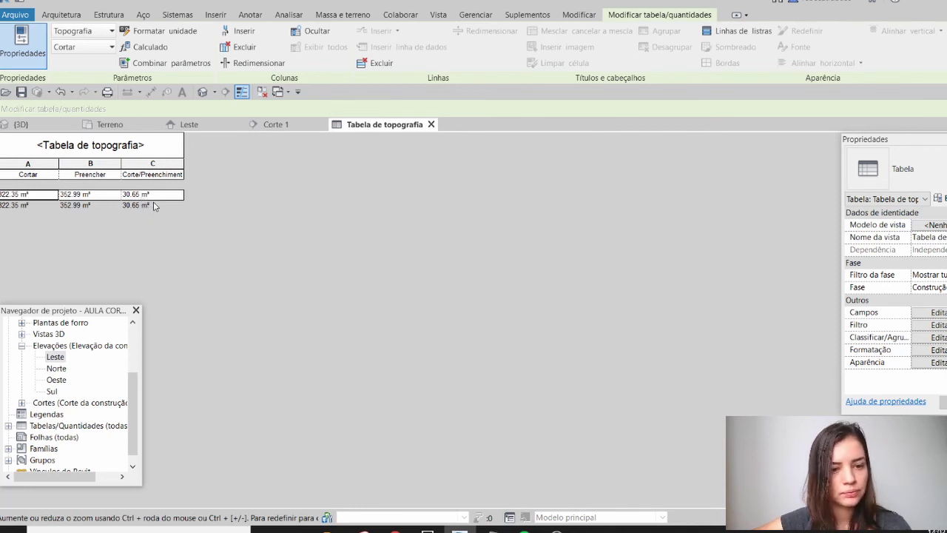
click(21, 125)
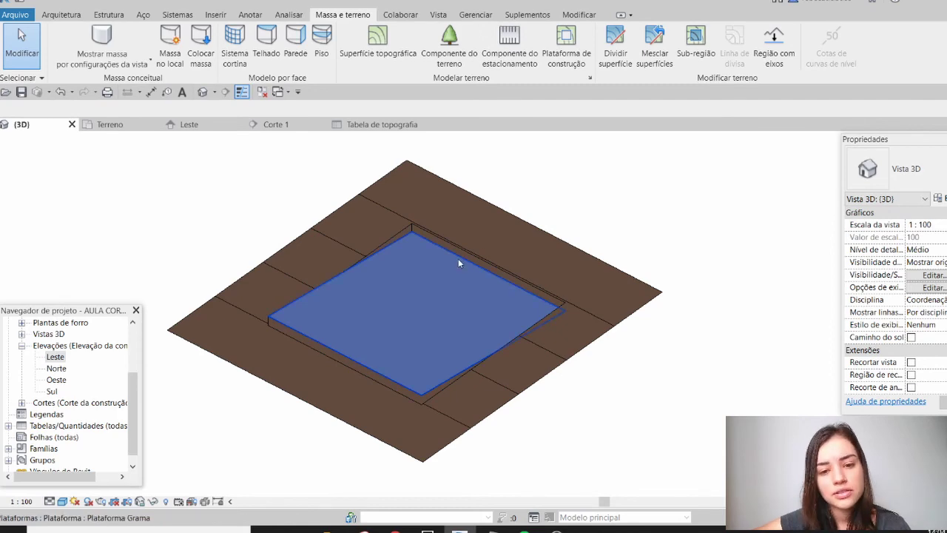
click(458, 258)
click(635, 211)
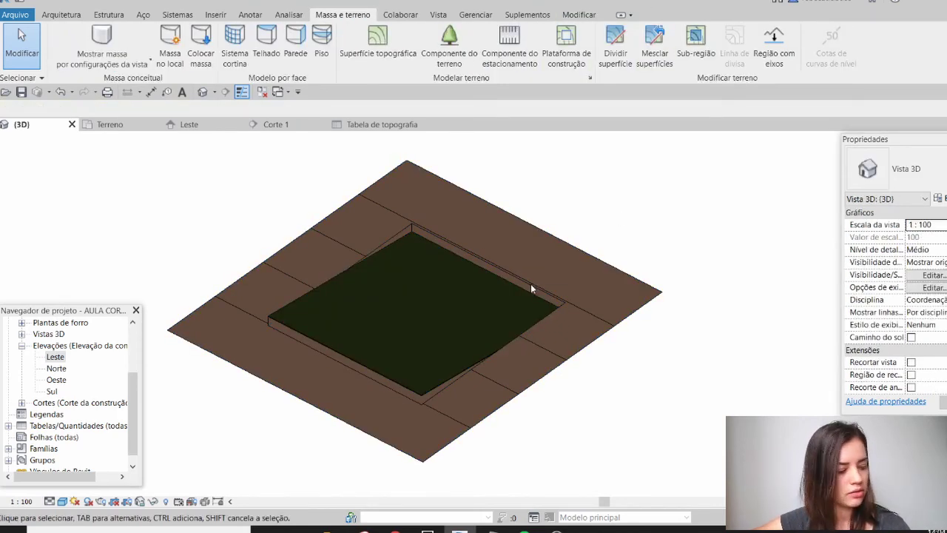